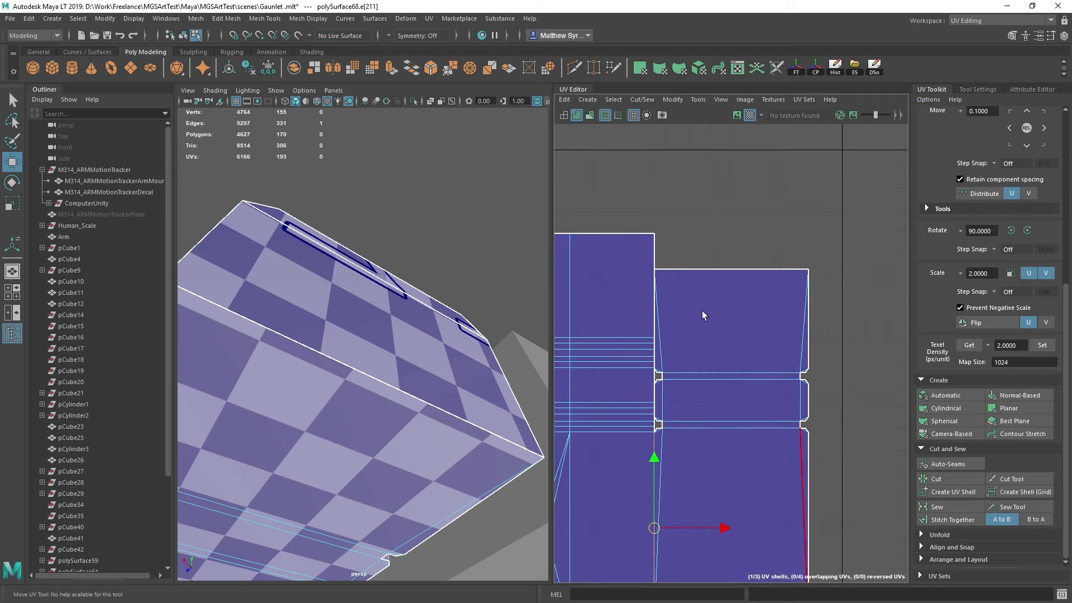
Step: Select the UVs along the top edge of the narrow side panels and check the matching corners on the model
click(784, 362)
drag(870, 370, 870, 370)
shift+right_drag(741, 246, 867, 240)
scroll(712, 434, up, 2)
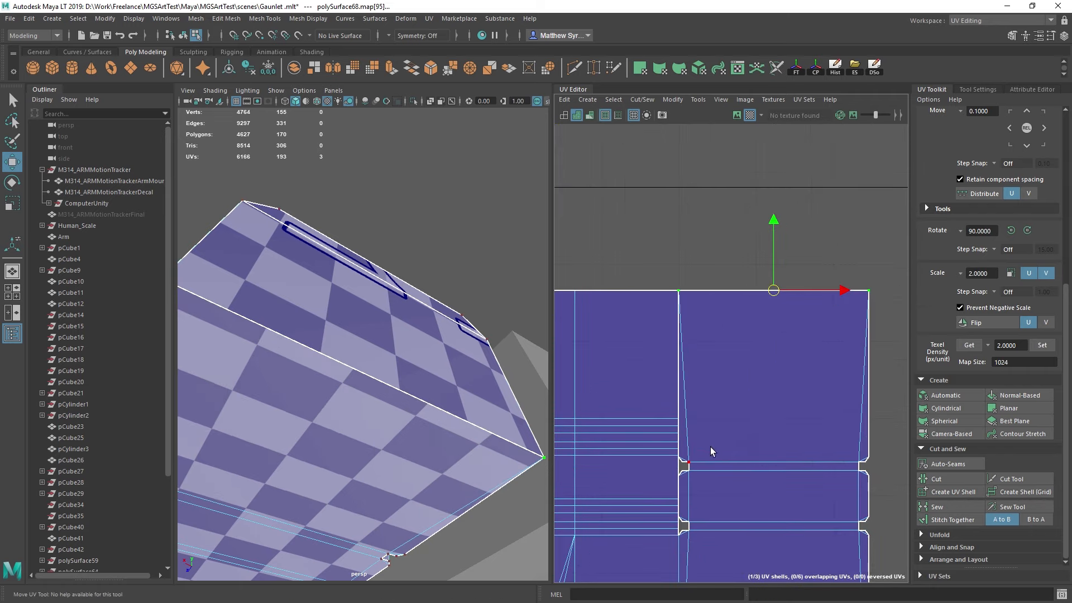
alt+drag(380, 340, 363, 301)
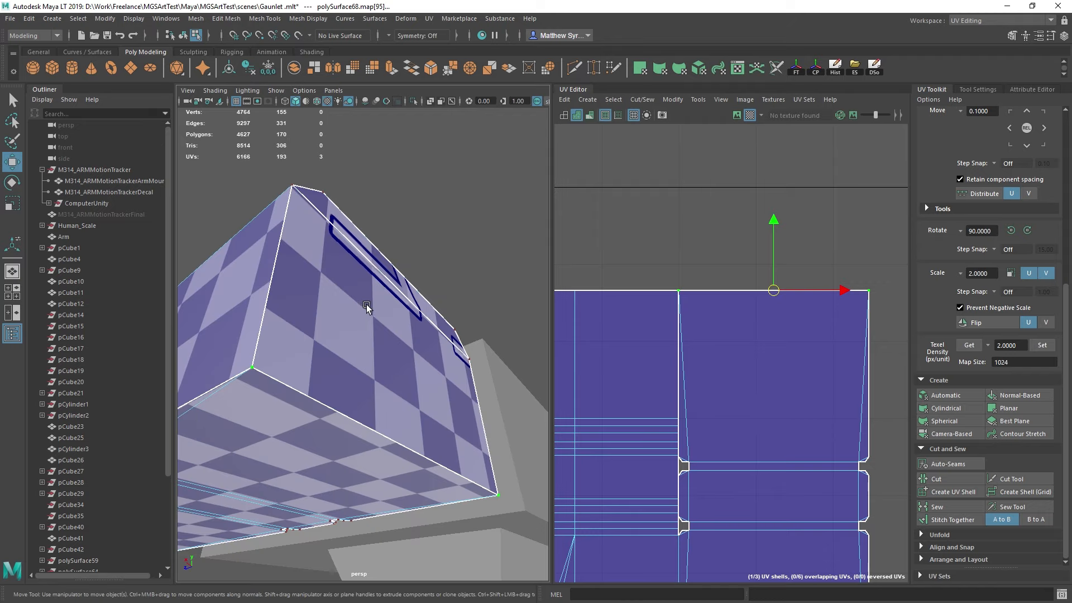
Step: Run Cleanup on the polySurface68 block to select its faces with more than 4 sides
right_drag(320, 284, 376, 268)
shift+right_drag(364, 318, 348, 555)
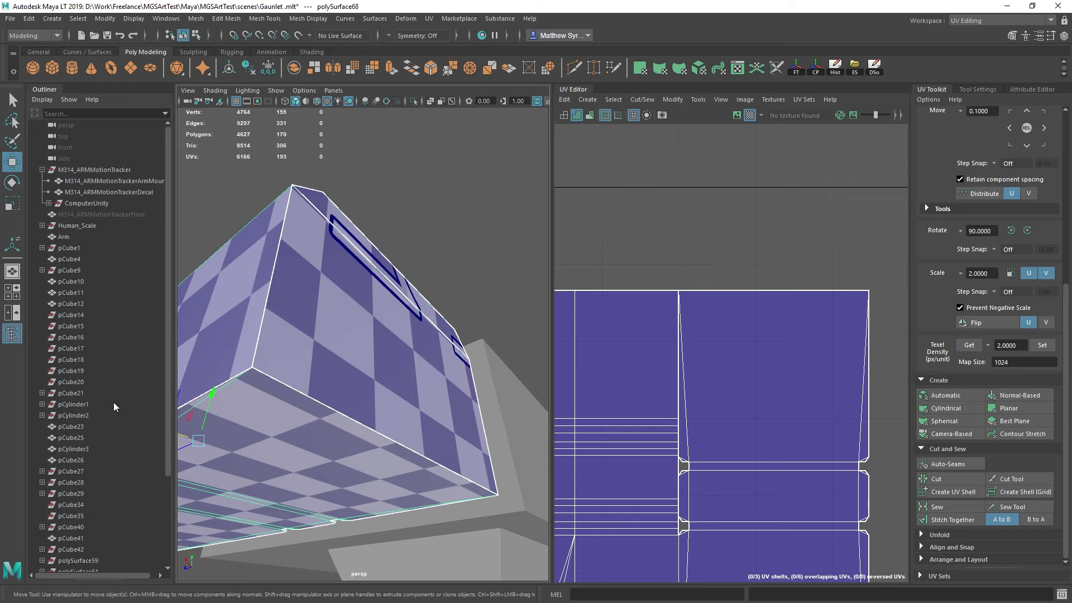
alt+drag(282, 395, 416, 310)
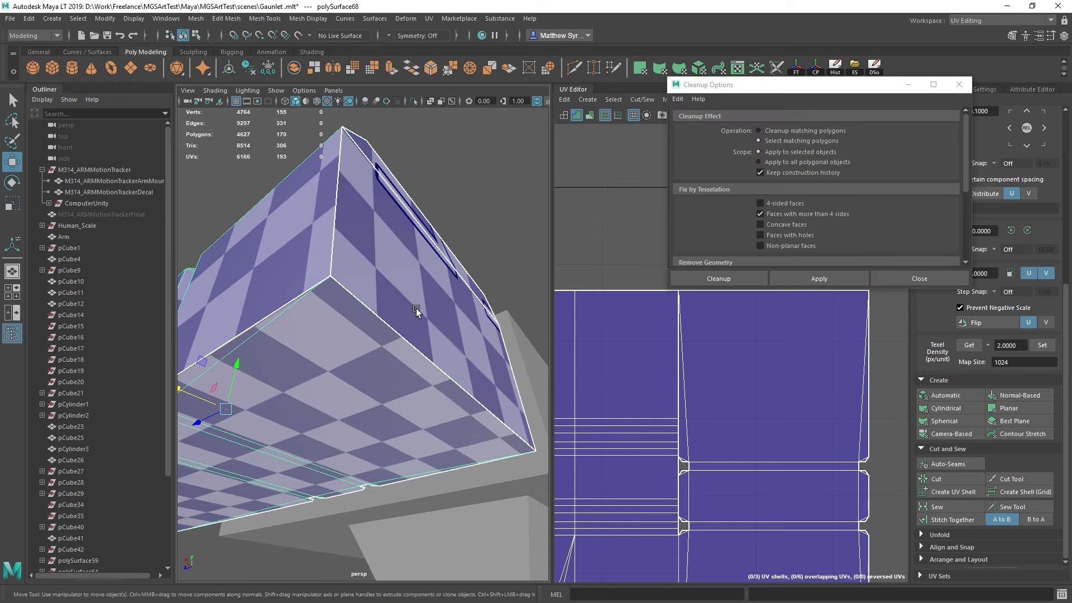
click(830, 277)
alt+drag(347, 383, 469, 379)
alt+middle_drag(479, 279, 407, 284)
right_drag(407, 285, 452, 270)
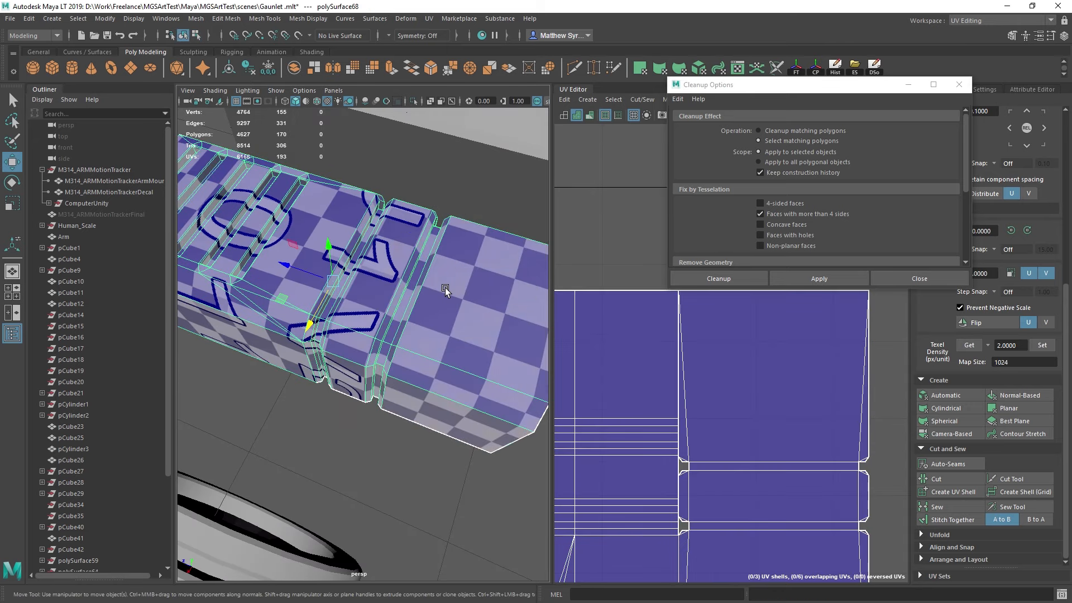
click(821, 278)
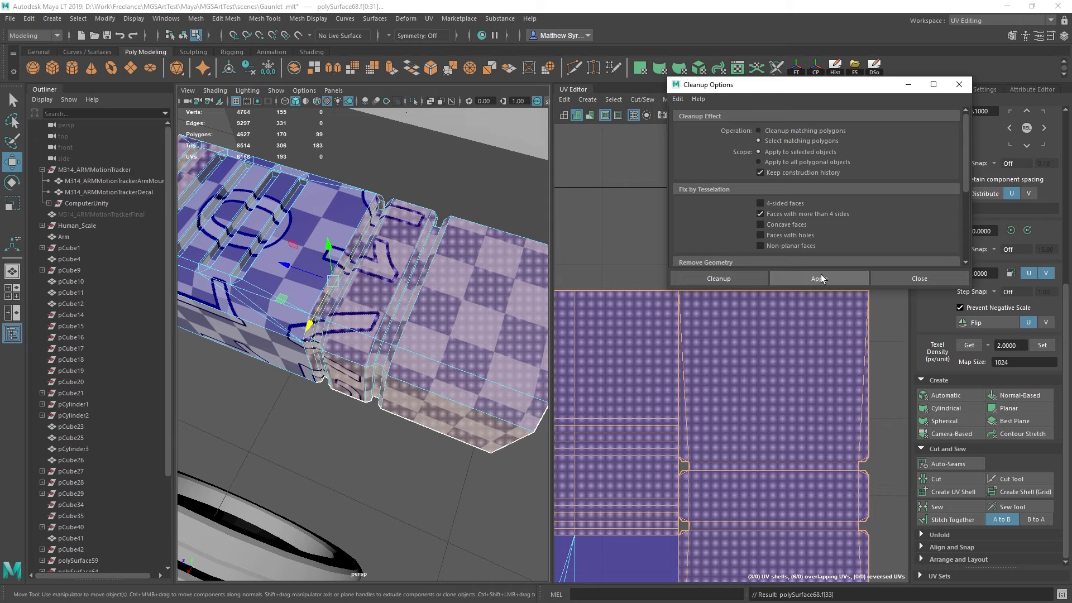
Step: Examine the vertices around the block's grooves and chamfered corner
alt+drag(441, 368, 414, 433)
scroll(342, 333, up, 5)
right_drag(341, 283, 282, 284)
alt+drag(301, 349, 480, 285)
alt+middle_drag(480, 285, 399, 312)
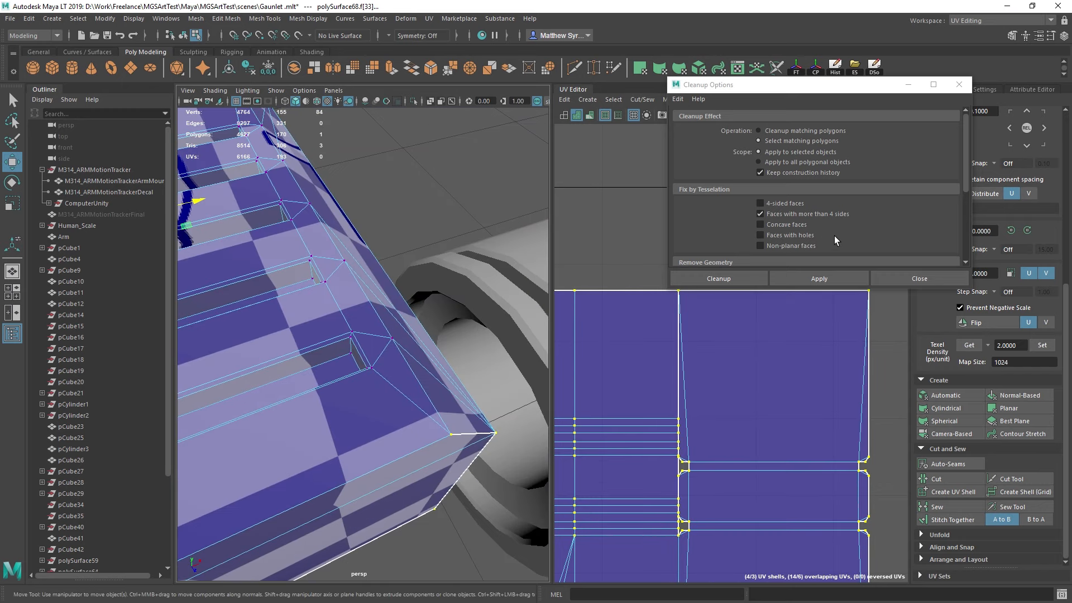
Step: Try Cleanup on the block with matching polygons cleaned up for faces with more than 4 sides, and undo it
click(778, 131)
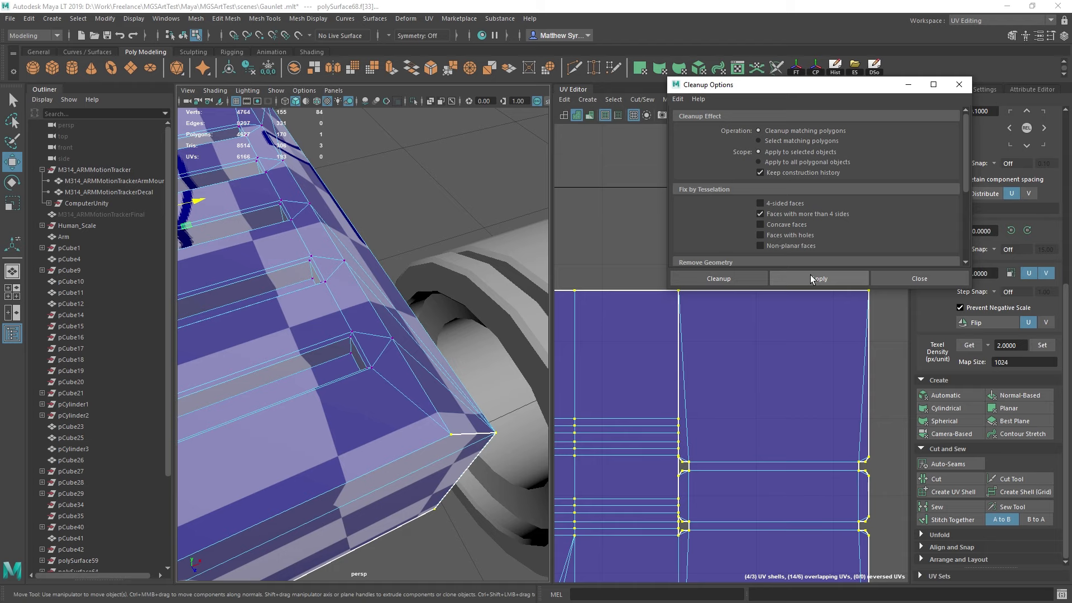
right_drag(331, 284, 382, 269)
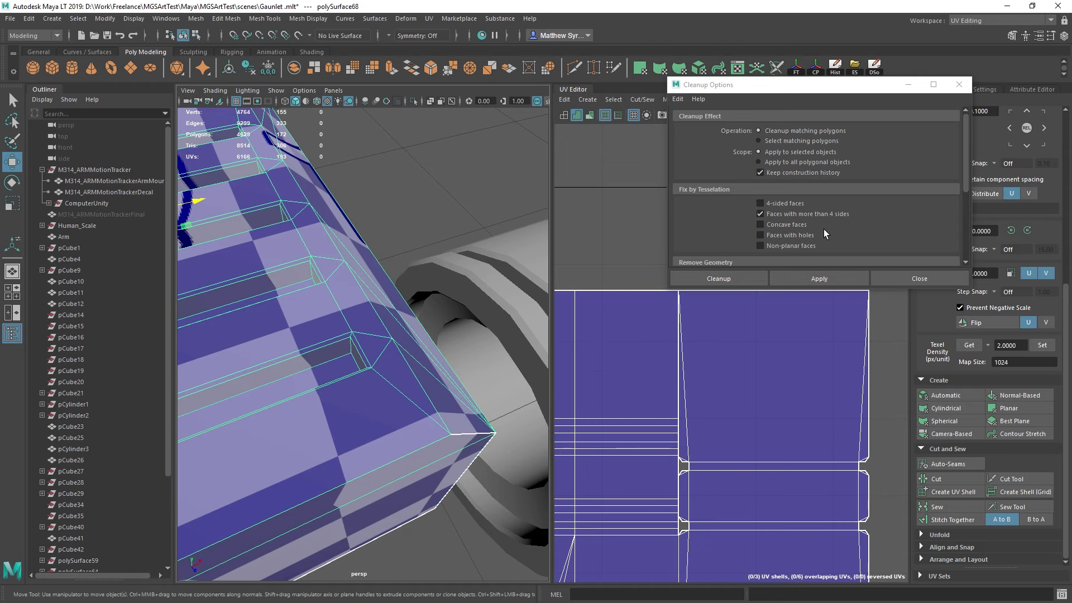
key(ctrl+z)
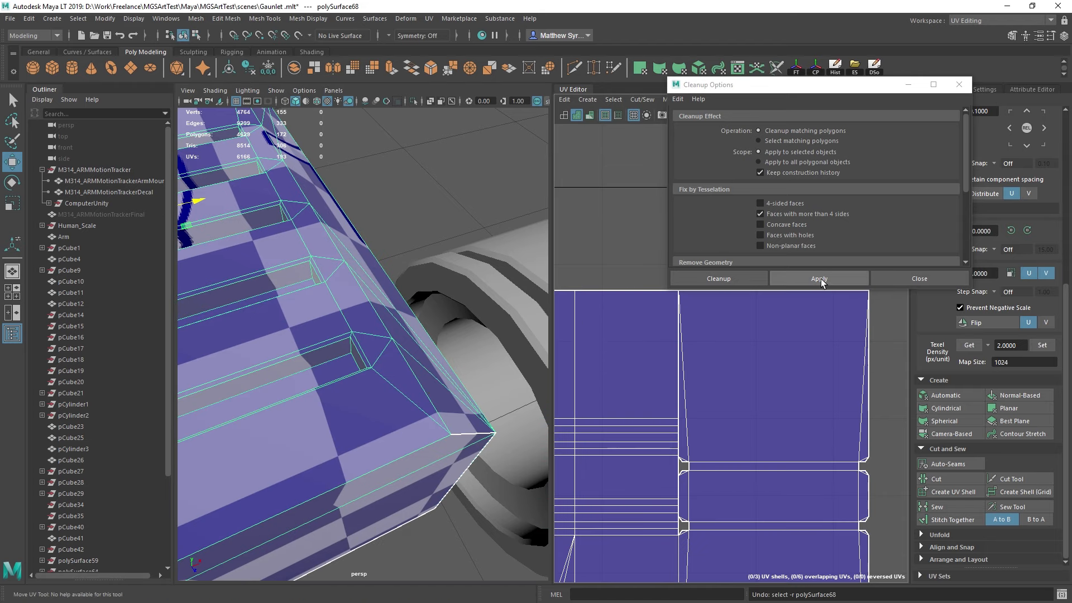
alt+drag(475, 305, 328, 278)
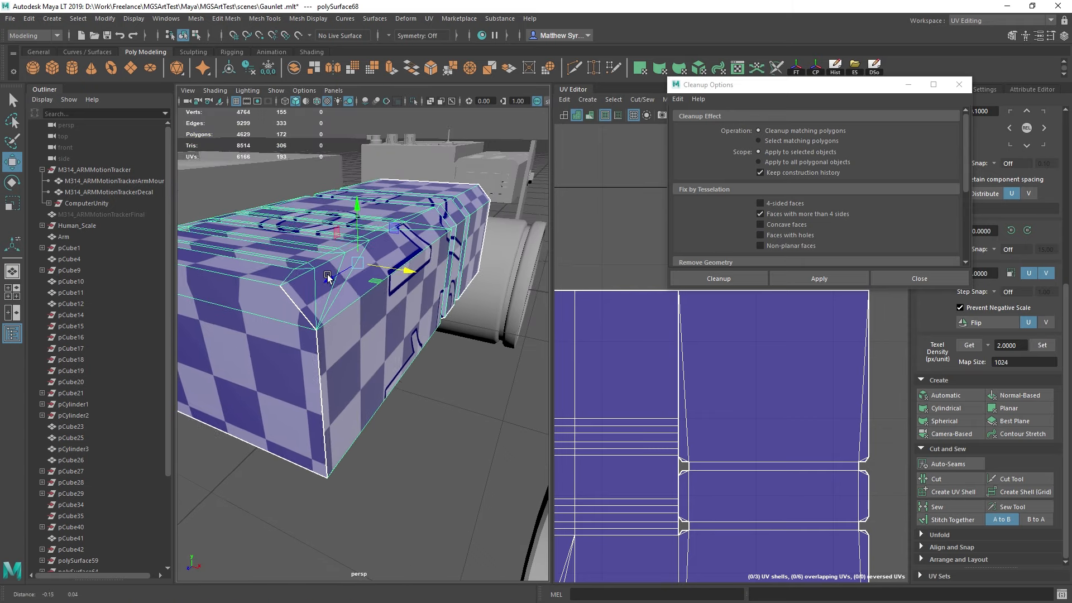
click(809, 277)
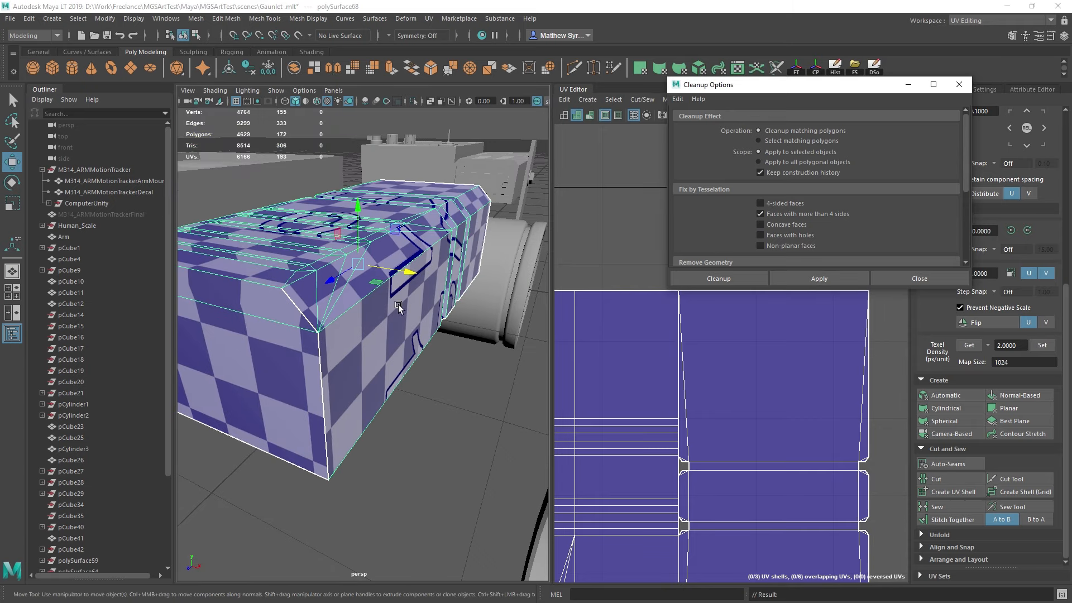
scroll(449, 307, down, 5)
alt+middle_drag(449, 306, 452, 335)
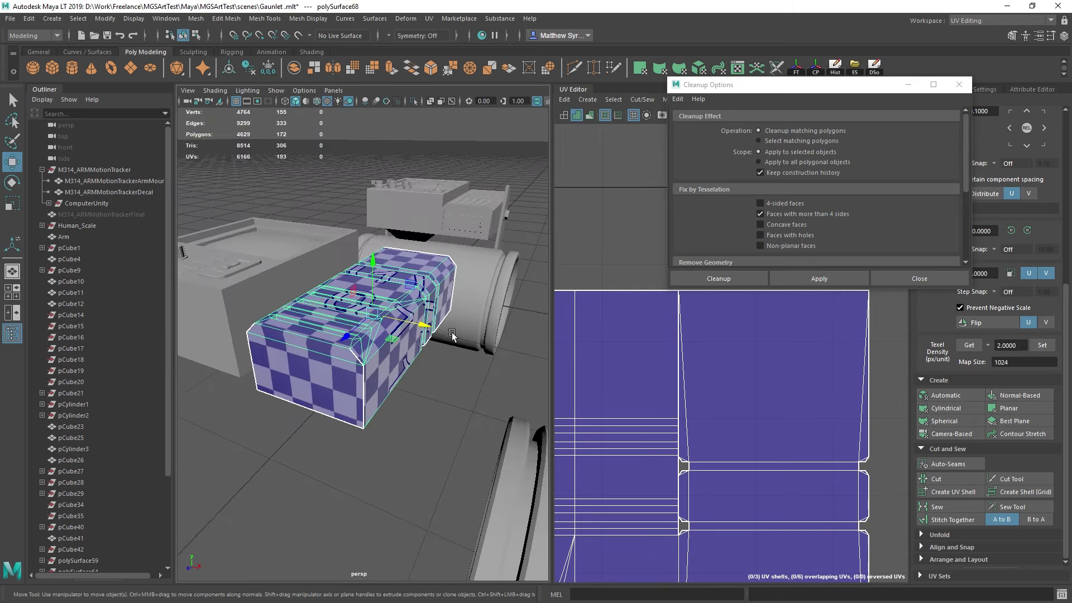
key(ctrl+z)
key(ctrl+z)
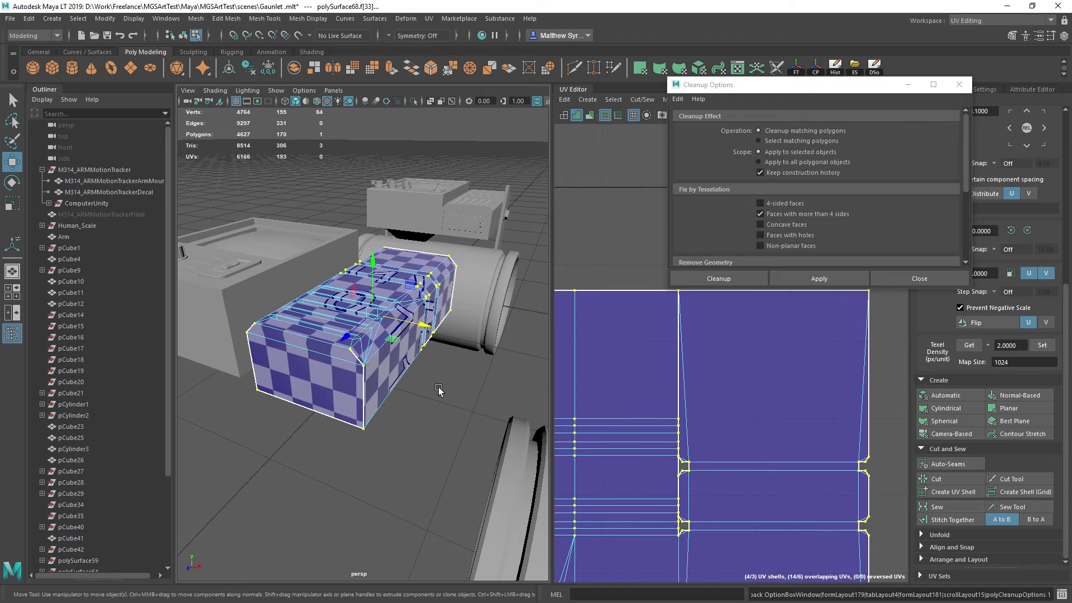
Step: Retry the Cleanup of faces with more than 4 sides from the block's component selection, and undo it
alt+drag(439, 390, 299, 326)
click(843, 276)
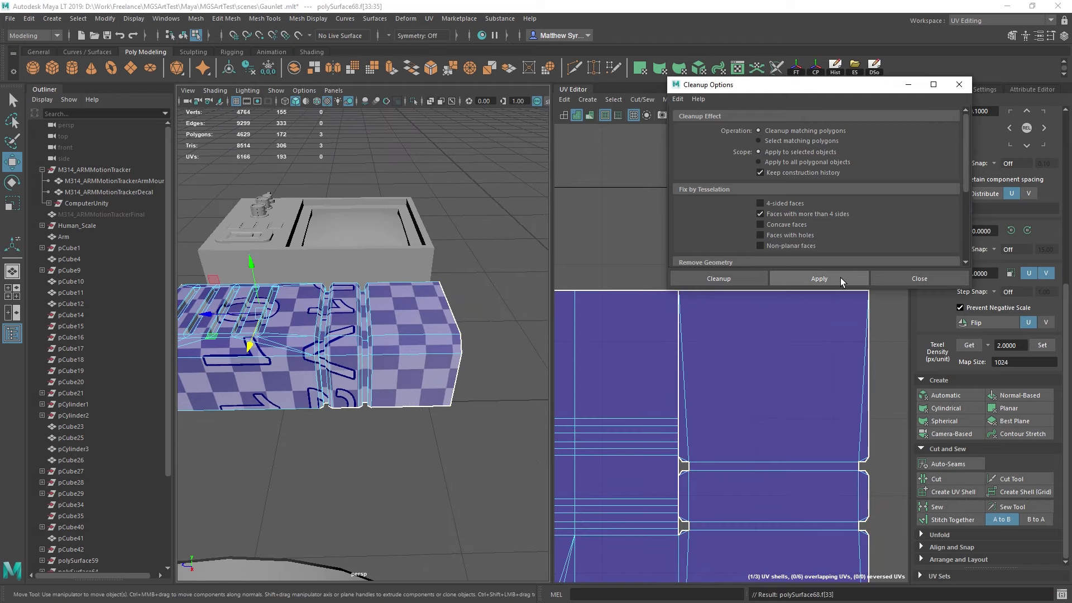
alt+drag(346, 291, 299, 239)
key(ctrl+z)
Step: Merge the vertices at the block's chamfered end corner with a 0.01 distance threshold, and close the Cleanup options
alt+right_drag(299, 240, 336, 339)
alt+middle_drag(336, 339, 394, 278)
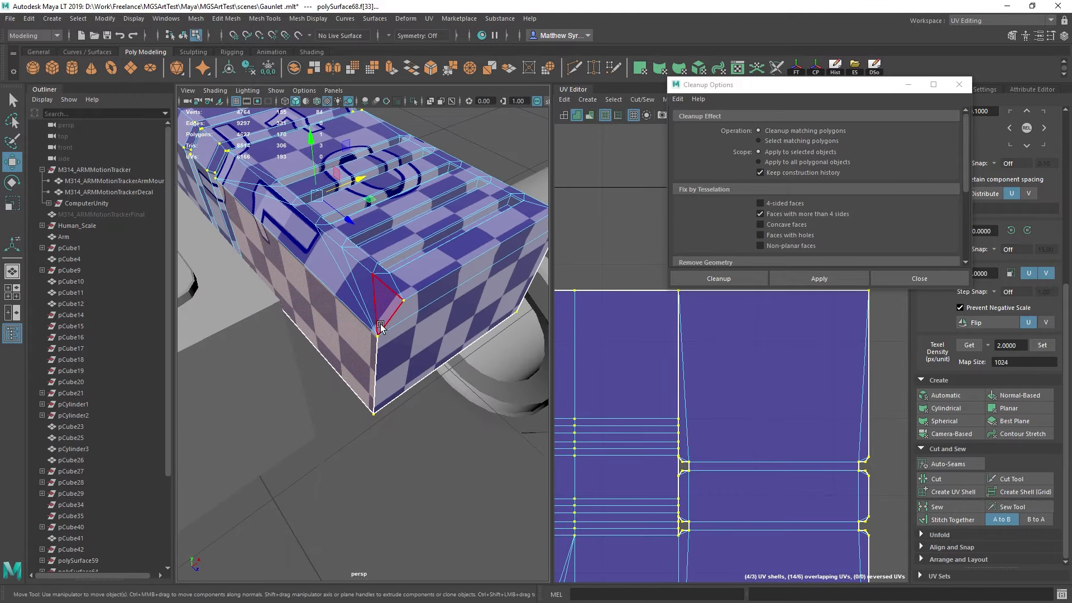
scroll(378, 327, up, 3)
right_drag(421, 297, 371, 307)
drag(381, 309, 410, 335)
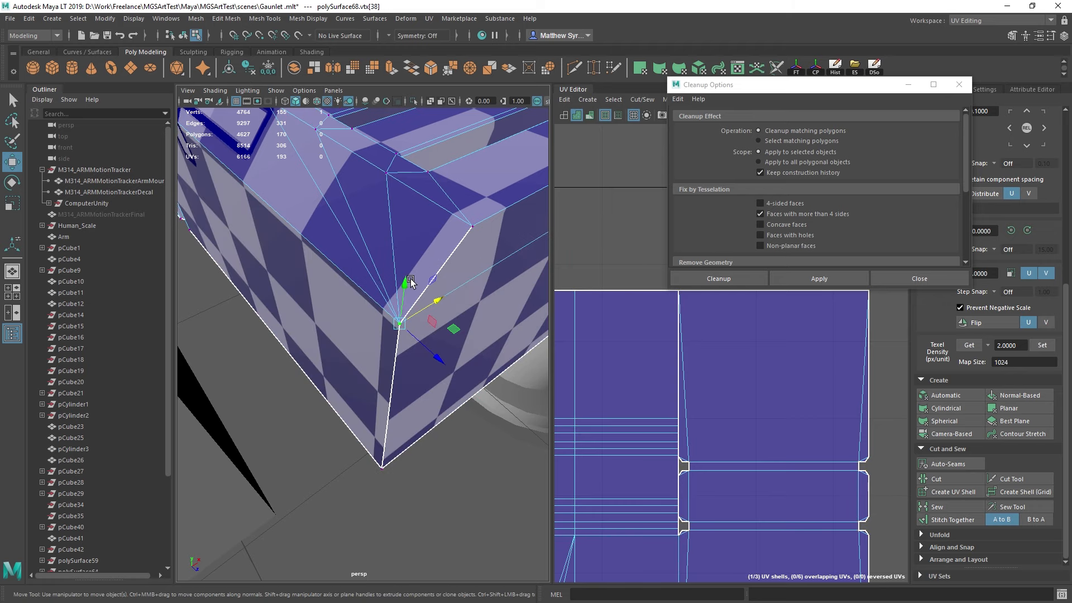
alt+drag(410, 280, 340, 252)
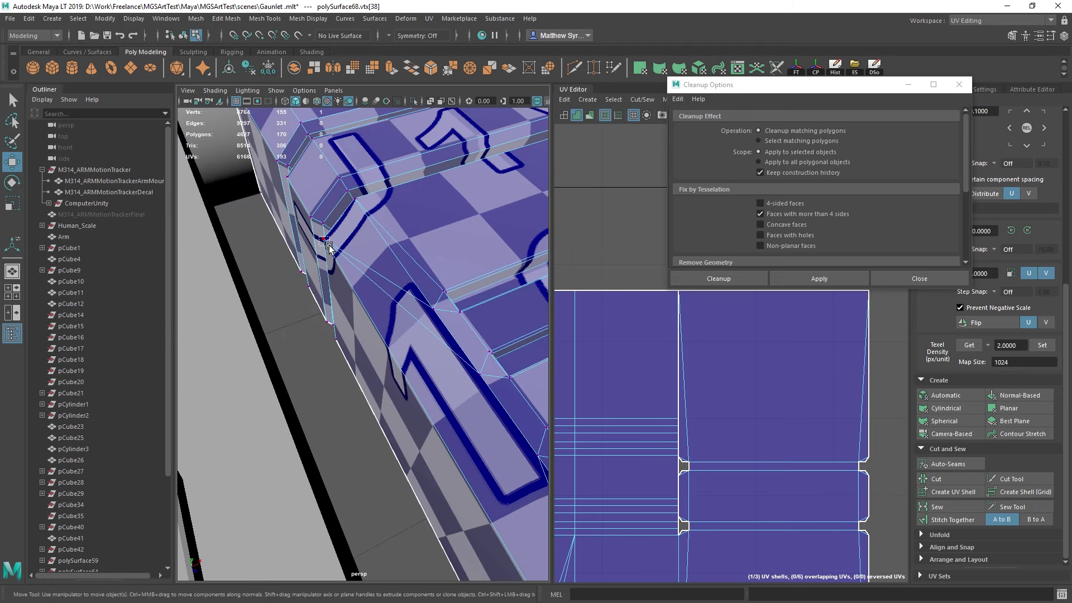
shift+right_drag(387, 300, 426, 211)
alt+right_drag(421, 251, 444, 231)
alt+drag(444, 231, 156, 168)
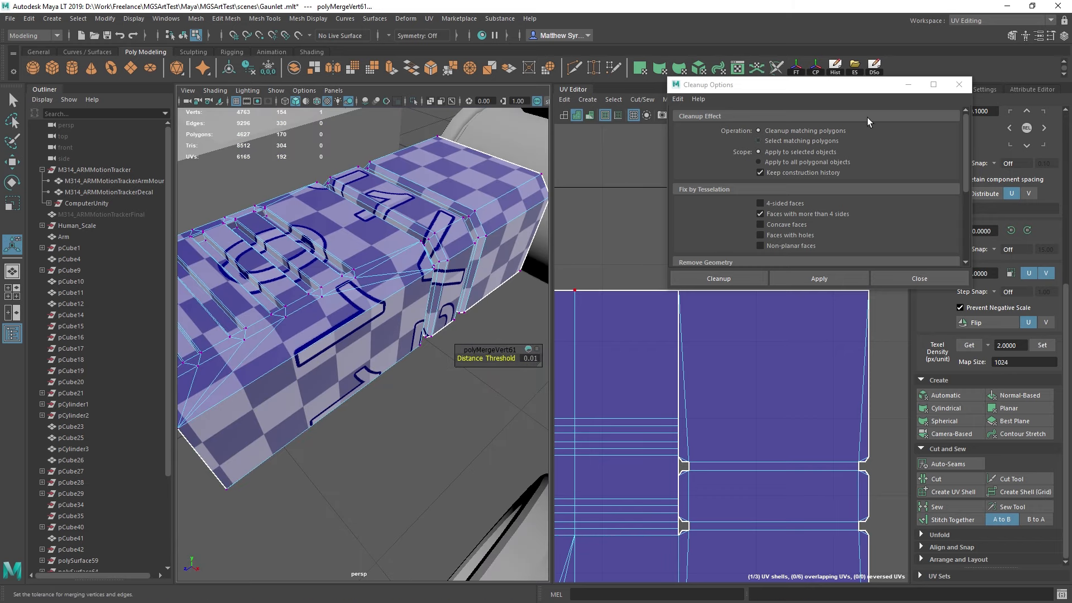
click(955, 83)
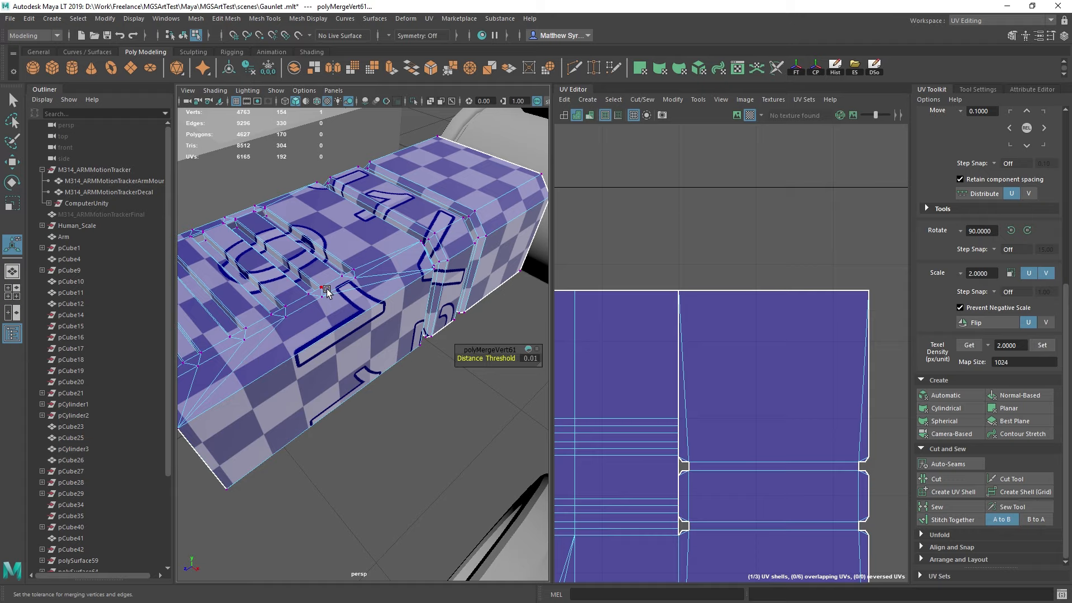
Step: Select all faces of the narrow side-panel strip and split them from the main shell into their own UV shell
scroll(762, 350, down, 4)
alt+middle_drag(726, 407, 703, 349)
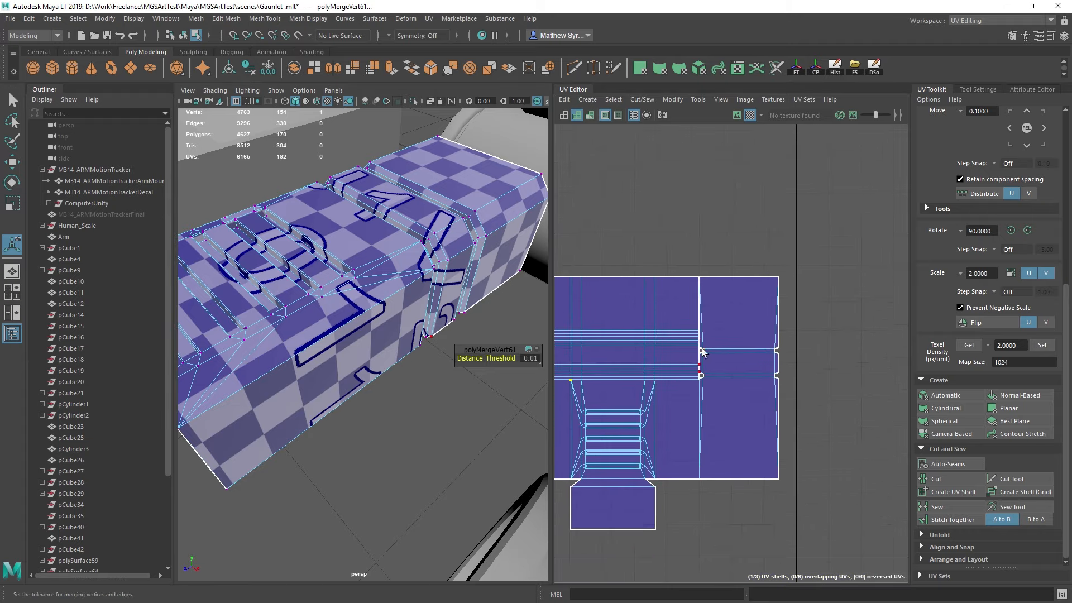
scroll(672, 355, up, 3)
key(F11)
scroll(725, 320, down, 3)
alt+middle_drag(732, 315, 710, 306)
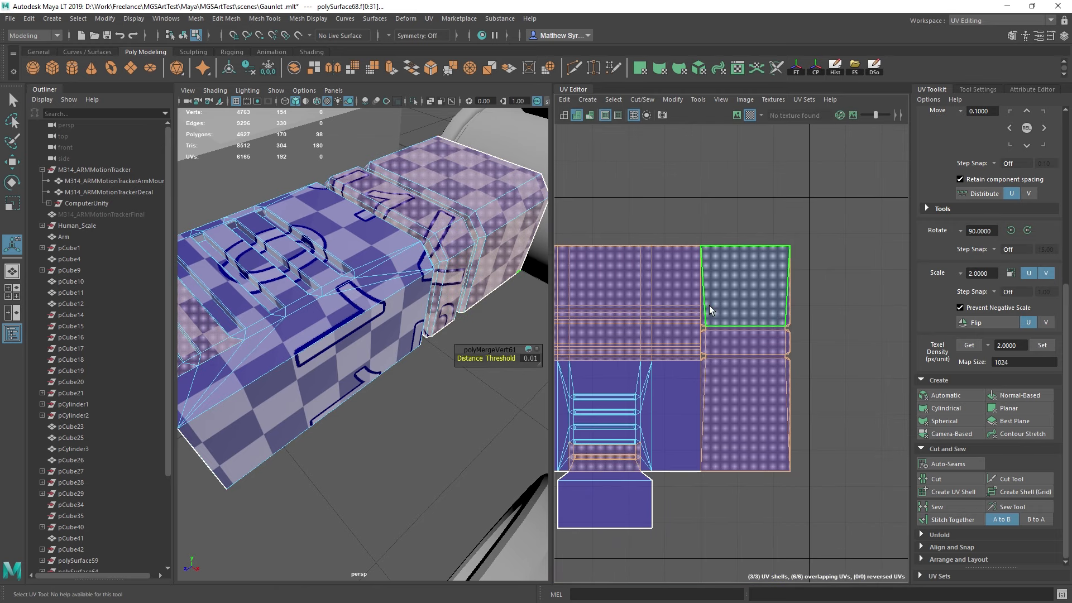
drag(704, 305, 836, 492)
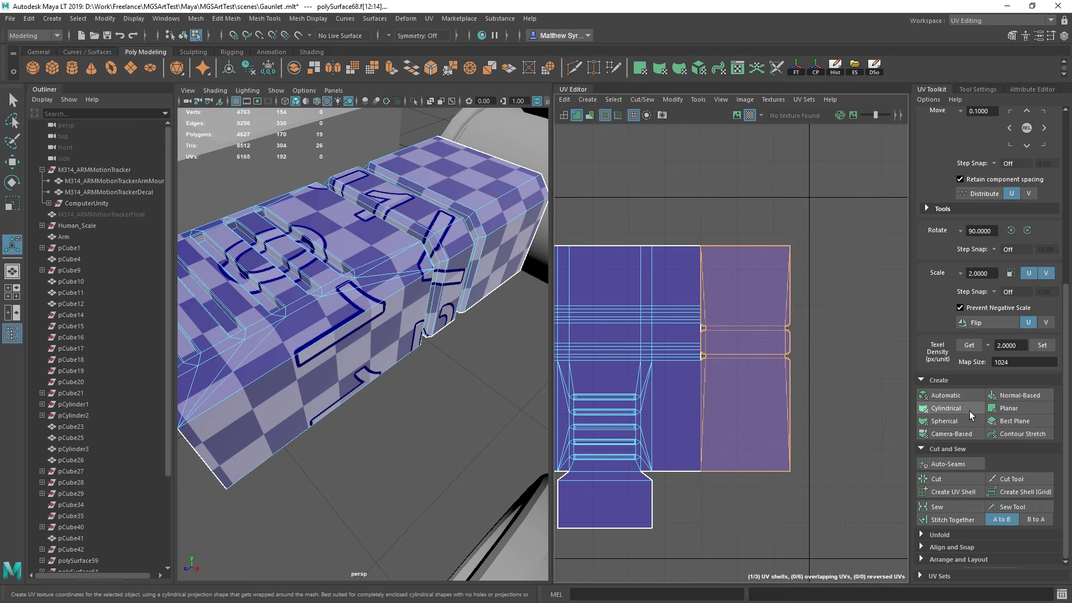
scroll(723, 317, up, 4)
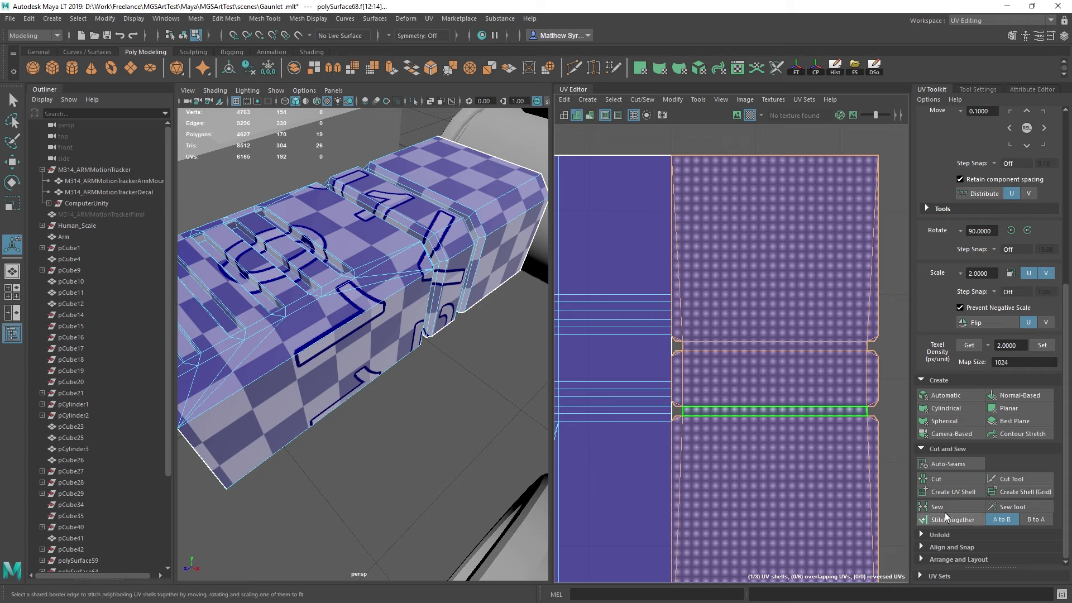
click(955, 490)
Step: Move the side-panel shell along U to leave a gap beside the main shell
scroll(736, 297, down, 4)
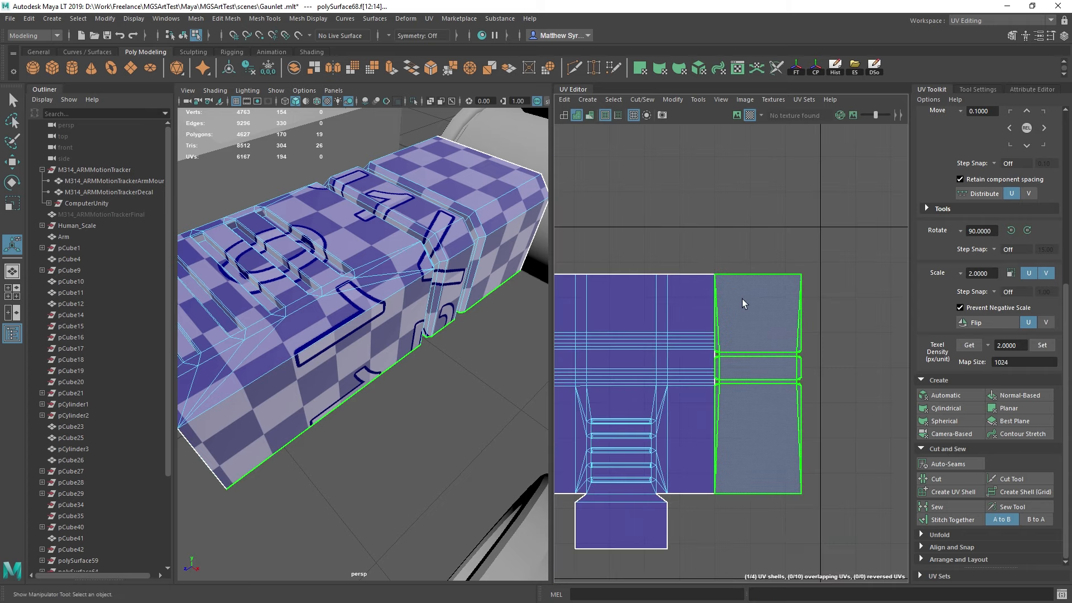
scroll(742, 303, down, 3)
key(ctrl+F12)
key(w)
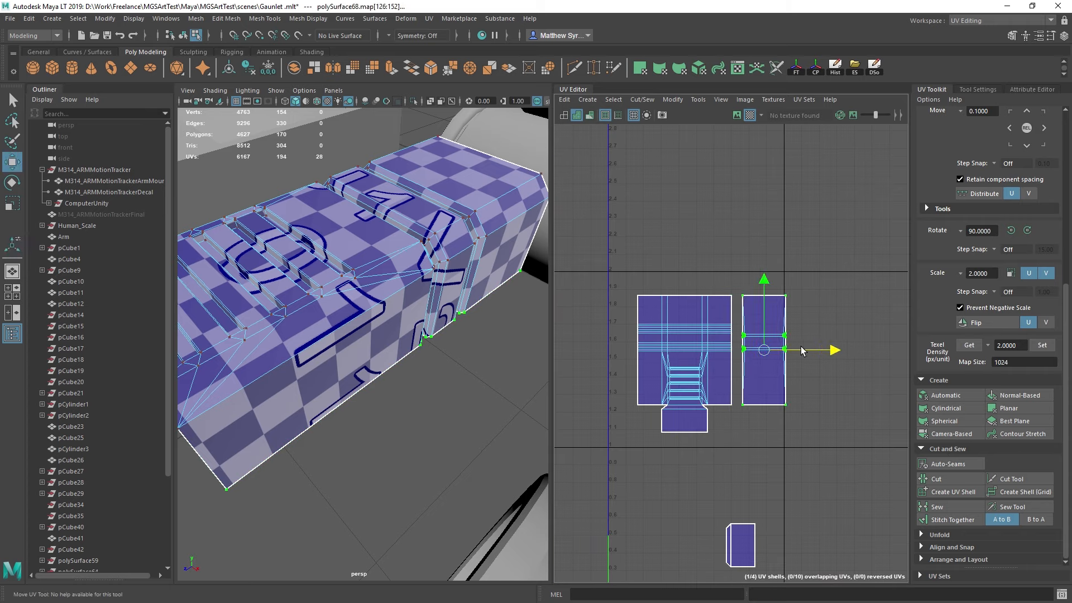
drag(801, 350, 802, 350)
Step: Sew the bevel strip and remaining end cap onto the top middle edge of the main UV shell
alt+middle_drag(790, 441, 760, 325)
right_drag(720, 404, 720, 370)
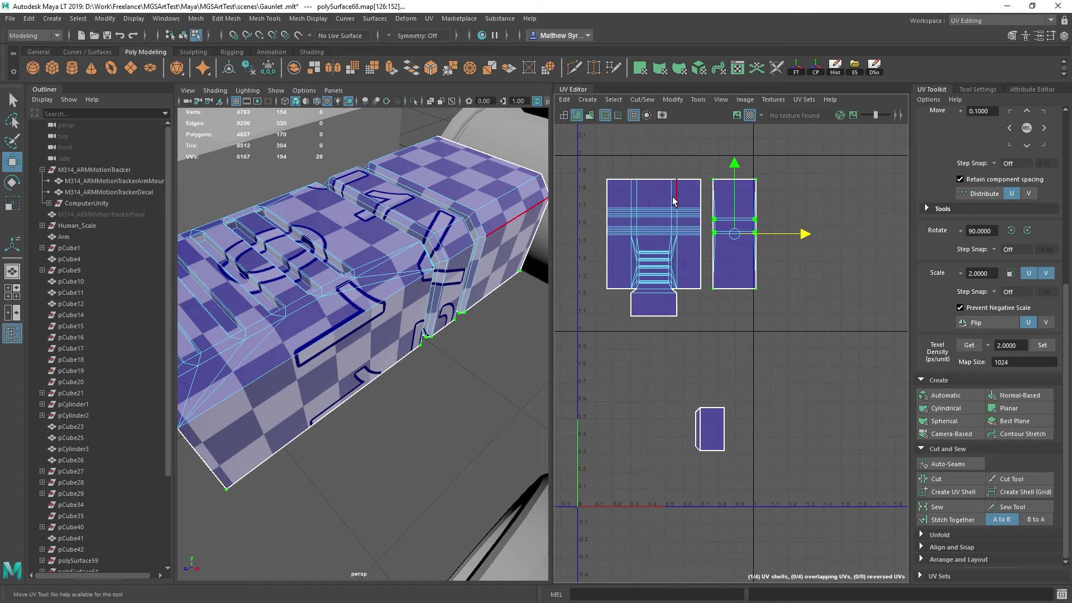
click(664, 180)
shift+right_drag(687, 256, 685, 287)
alt+middle_drag(689, 244, 715, 395)
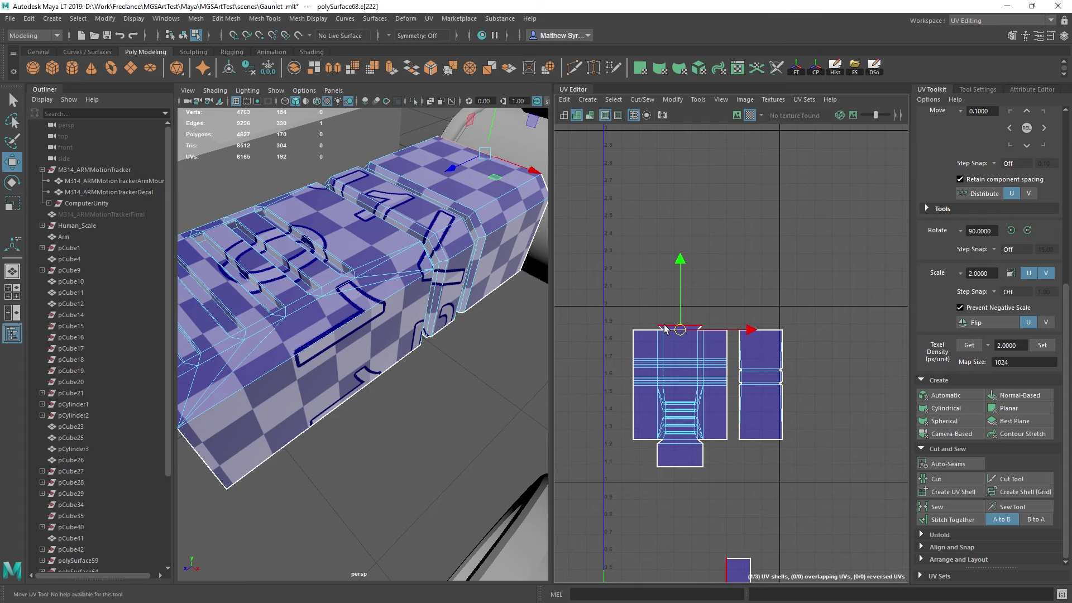
click(669, 326)
key(g)
scroll(715, 335, down, 3)
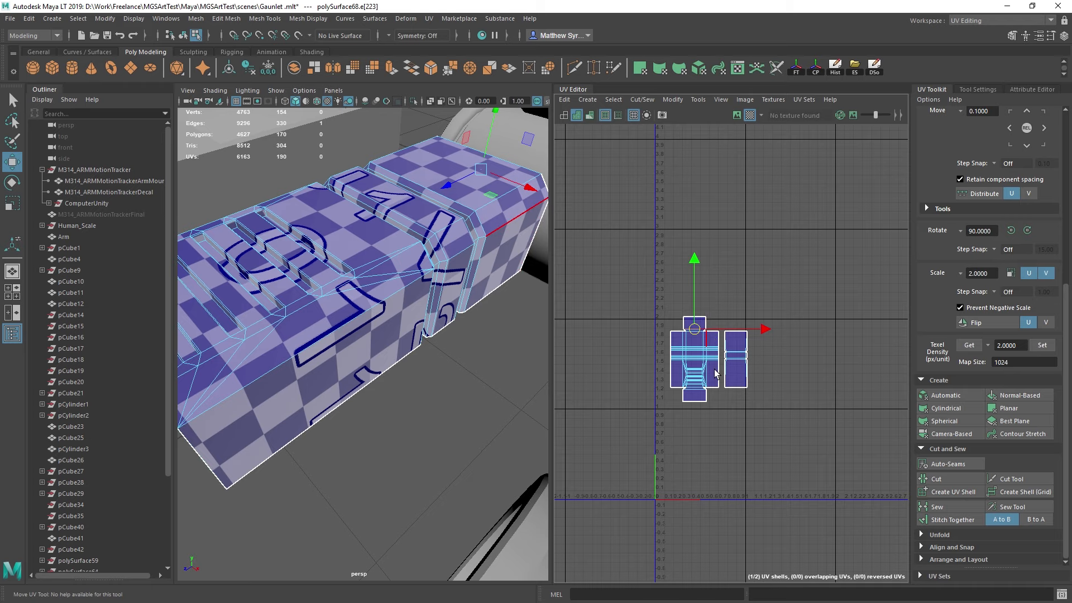
Step: Select both of the block's UV shells and move them upward in UV space
scroll(714, 369, up, 4)
alt+drag(460, 243, 517, 339)
scroll(517, 338, down, 5)
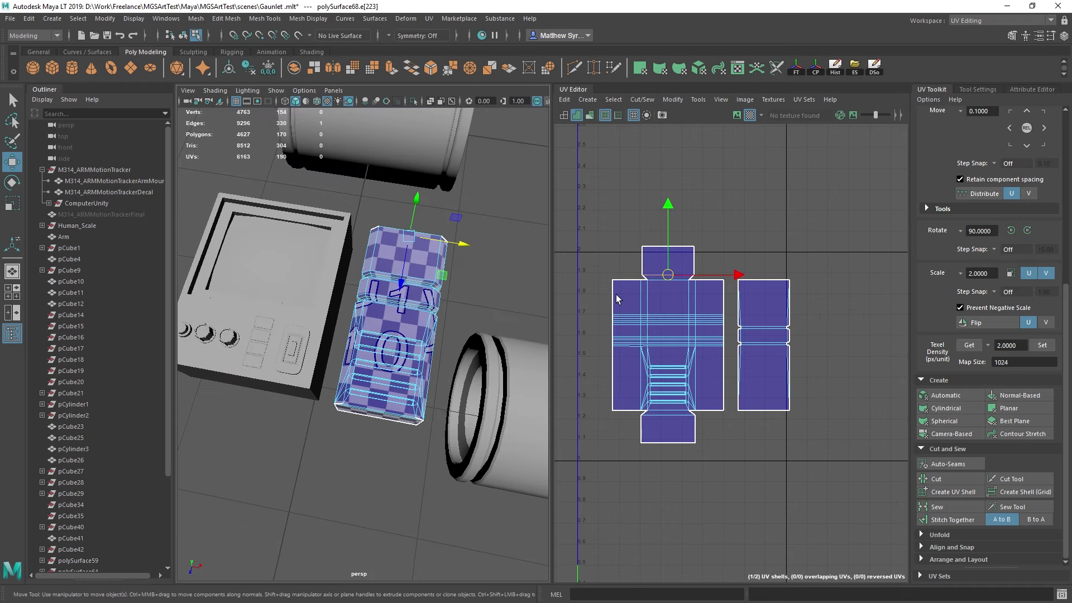
right_drag(615, 294, 648, 294)
drag(577, 221, 809, 469)
scroll(778, 443, down, 4)
alt+middle_drag(739, 375, 751, 396)
drag(756, 416, 744, 284)
Step: Select the round knob pCube23 on the tracker housing and apply an automatic UV projection to it
alt+middle_drag(319, 266, 458, 293)
scroll(390, 382, up, 5)
alt+middle_drag(408, 398, 362, 361)
right_drag(364, 359, 430, 256)
click(367, 358)
key(f)
alt+middle_drag(738, 336, 744, 341)
alt+drag(418, 368, 438, 335)
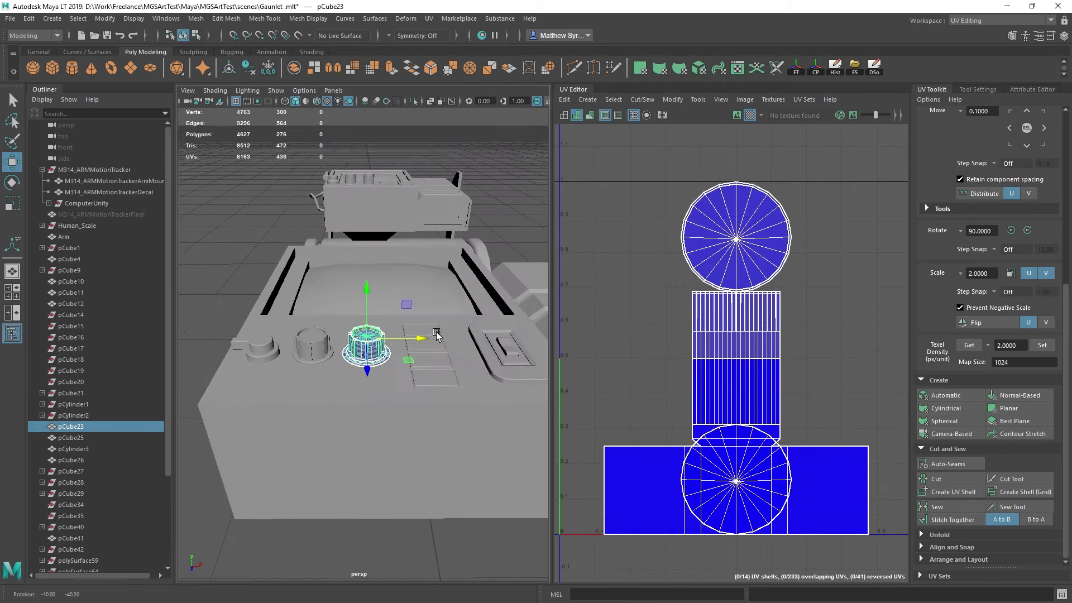
scroll(385, 335, up, 6)
alt+drag(421, 276, 426, 307)
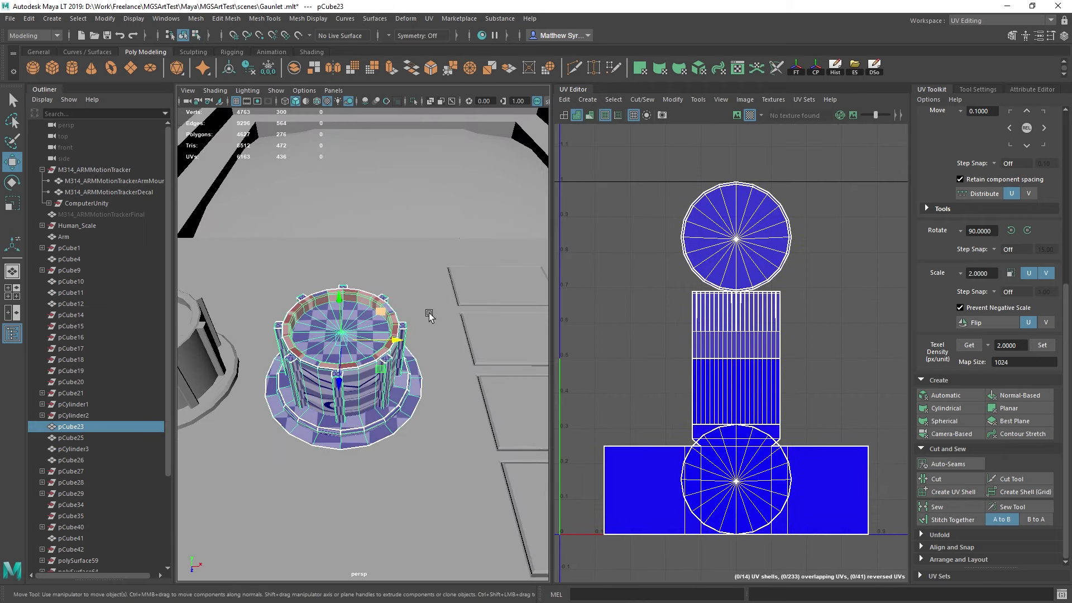
click(949, 395)
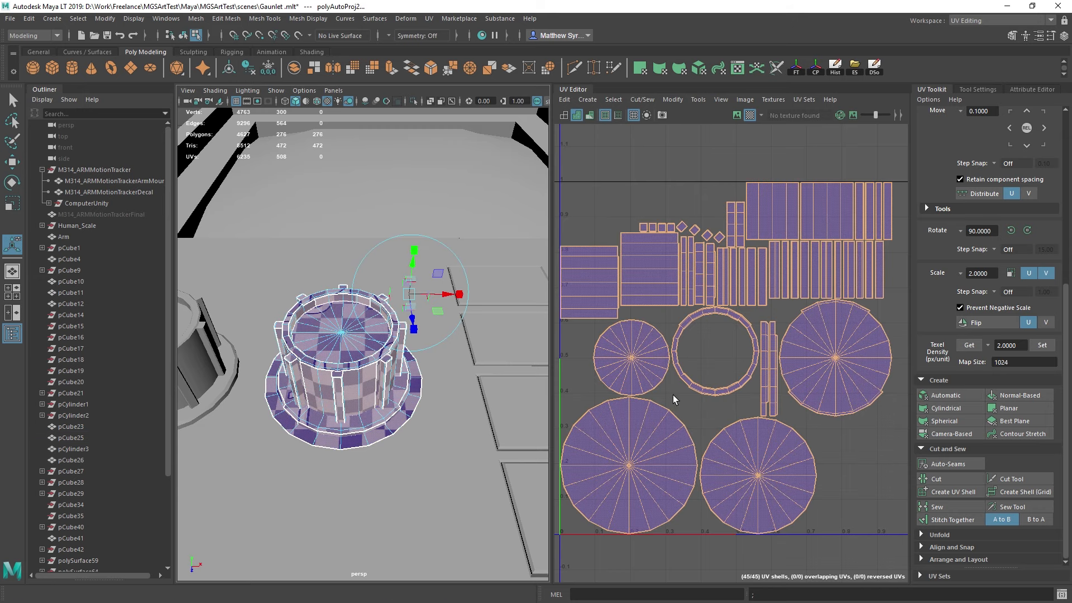
Step: Move the two medium-sized disc shells of the knob out of the 0–1 UV tile to the free space beside it
right_drag(345, 311, 342, 389)
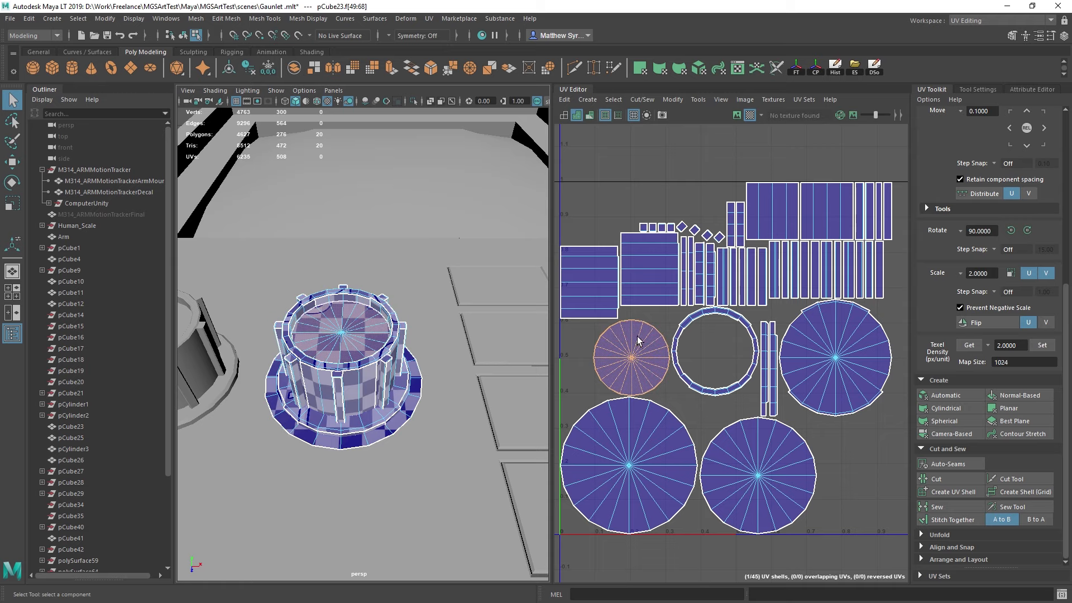
alt+middle_drag(638, 340, 674, 368)
scroll(700, 348, down, 3)
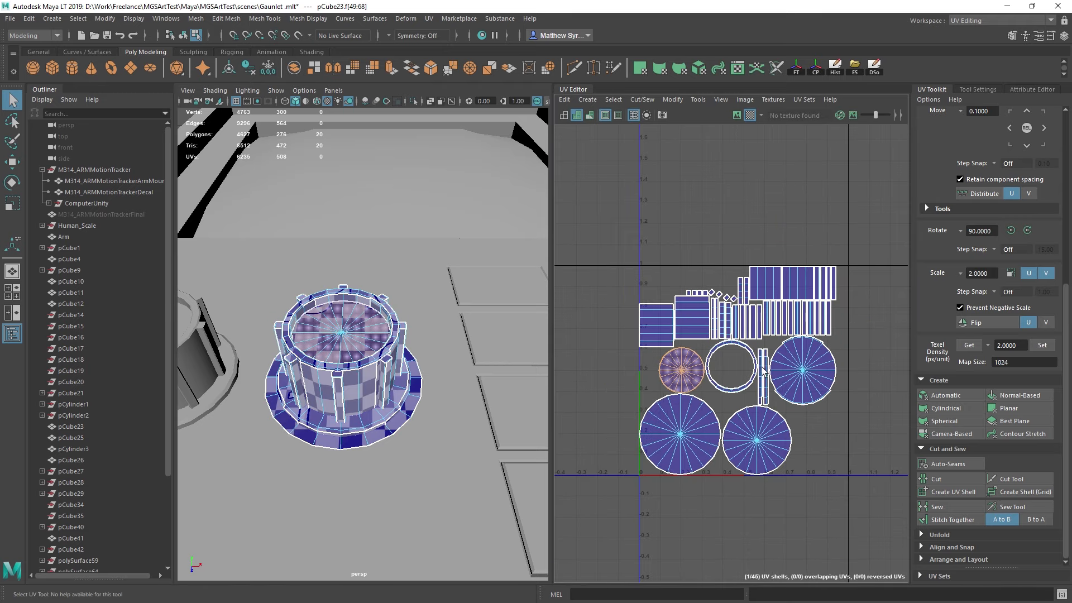
scroll(793, 360, up, 4)
scroll(720, 382, down, 3)
double_click(758, 388)
scroll(759, 390, down, 3)
key(w)
drag(759, 389, 867, 432)
double_click(731, 433)
drag(732, 436, 839, 392)
Step: Move the largest and smallest disc shells out of the shell cluster, leaving them beside the 0–1 tile
double_click(685, 431)
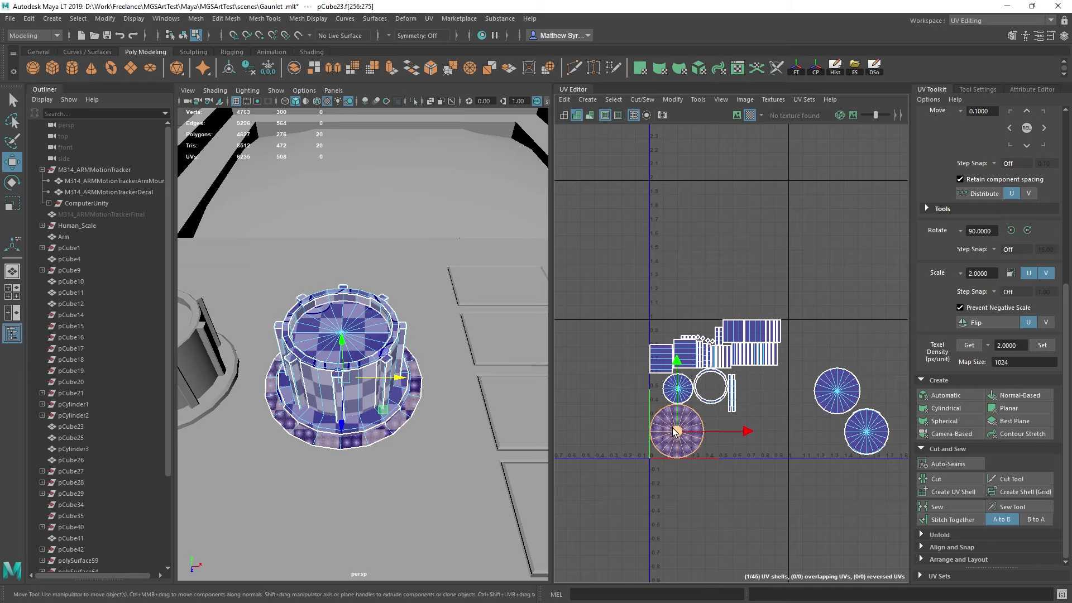
drag(682, 431, 943, 357)
scroll(705, 377, up, 3)
alt+middle_drag(702, 377, 733, 322)
double_click(682, 351)
drag(682, 350, 935, 480)
Step: Select all remaining wall, ring and strip shells of the knob and cut their UV edges apart
alt+middle_drag(810, 404, 583, 387)
alt+middle_drag(613, 328, 786, 397)
alt+right_drag(786, 397, 737, 368)
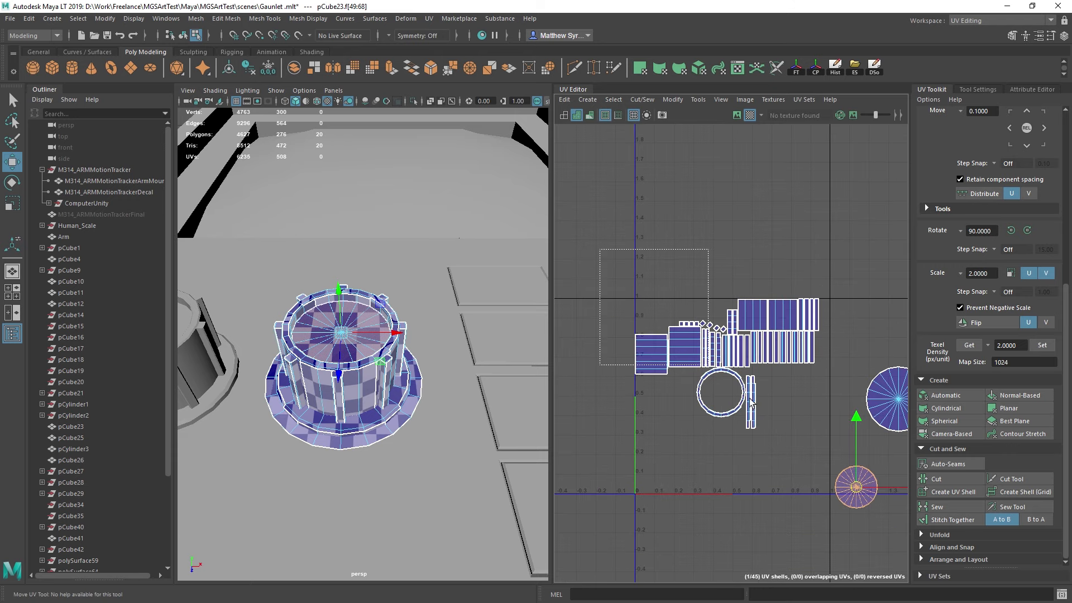
drag(751, 403, 820, 457)
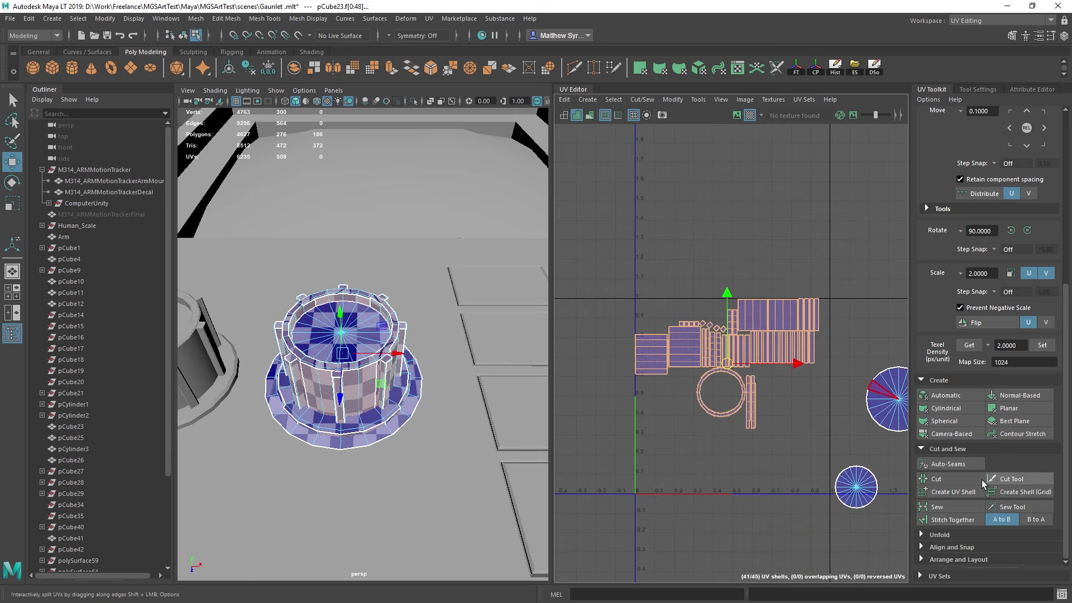
click(941, 481)
Step: Select the narrow bevel faces along the upper and lower rim of the uneven disc shell and cut them off
scroll(695, 360, up, 5)
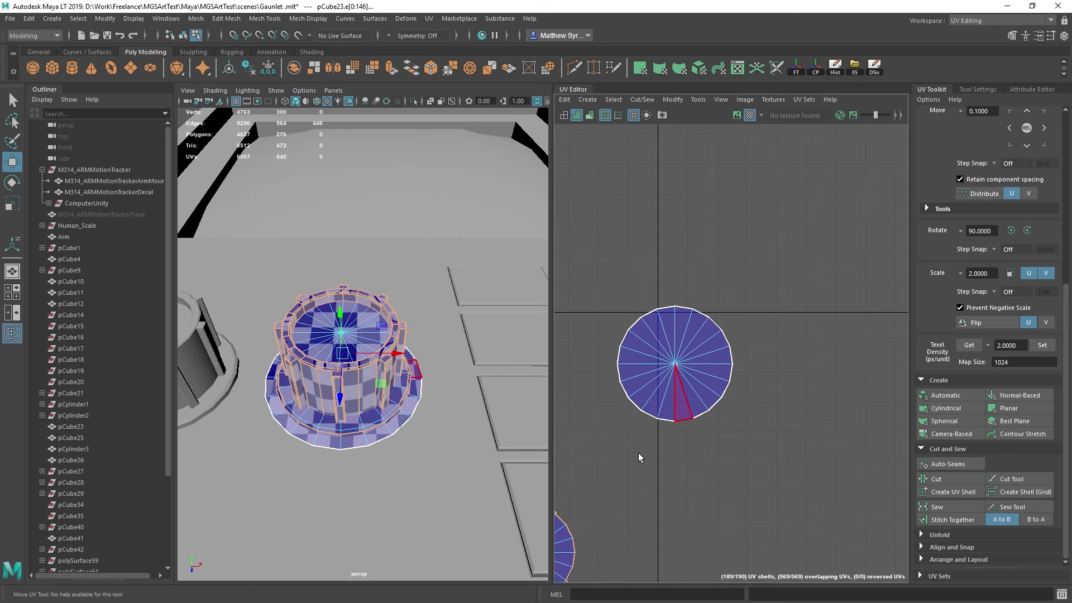
scroll(815, 394, up, 3)
right_drag(764, 284, 745, 261)
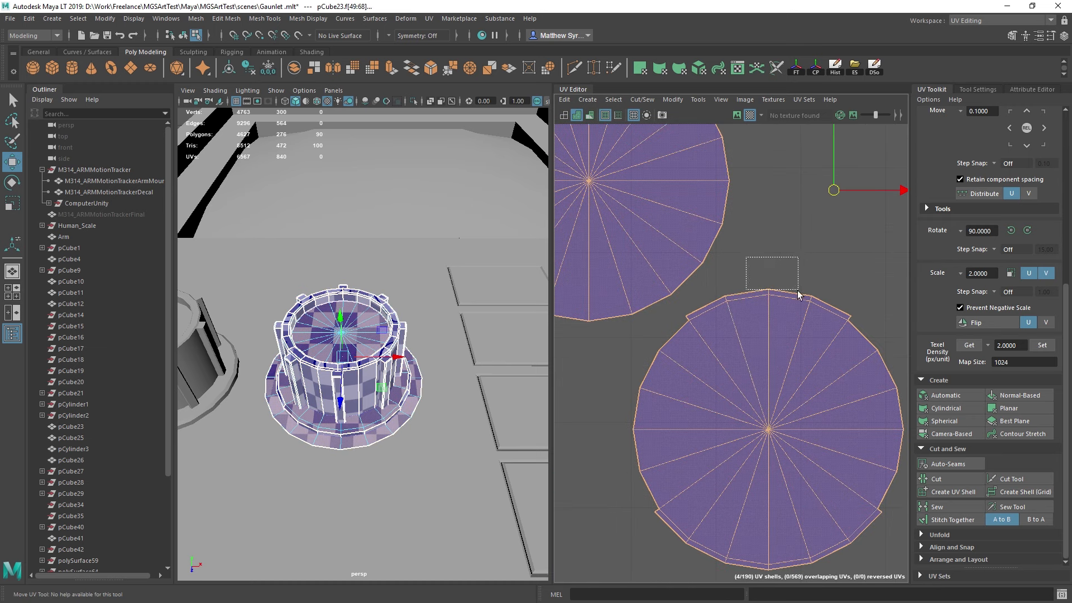
drag(798, 294, 800, 296)
shift+click(712, 315)
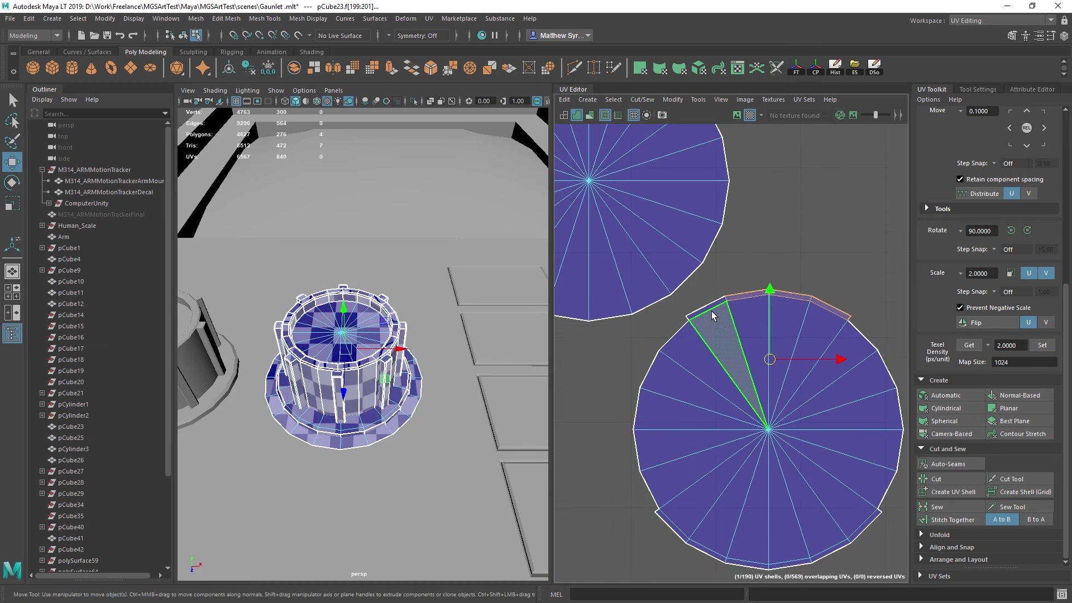
key(ctrl+z)
shift+click(710, 309)
shift+click(670, 524)
alt+middle_drag(744, 569, 723, 458)
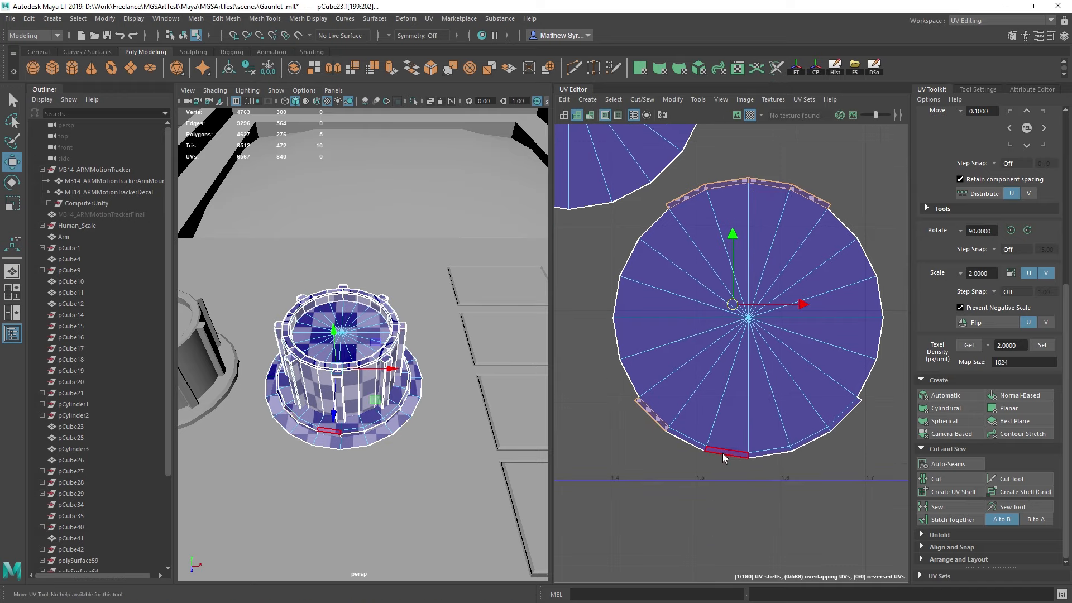
shift+click(696, 447)
shift+click(714, 449)
shift+click(757, 452)
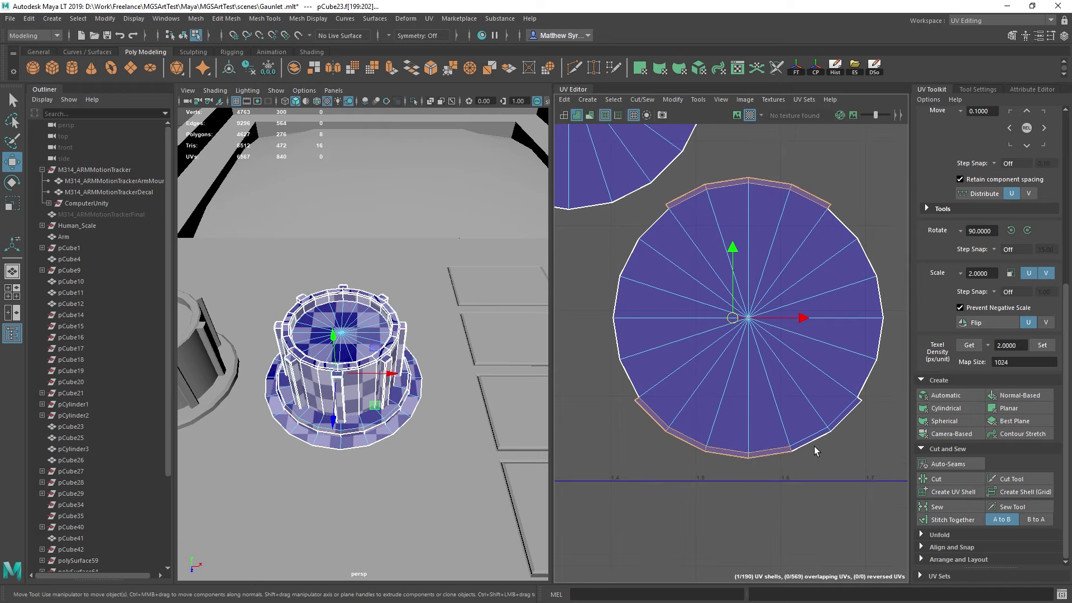
click(936, 479)
Step: Move the cleaned disc shell away from its detached rim faces, placing it below the largest disc
scroll(813, 362, down, 3)
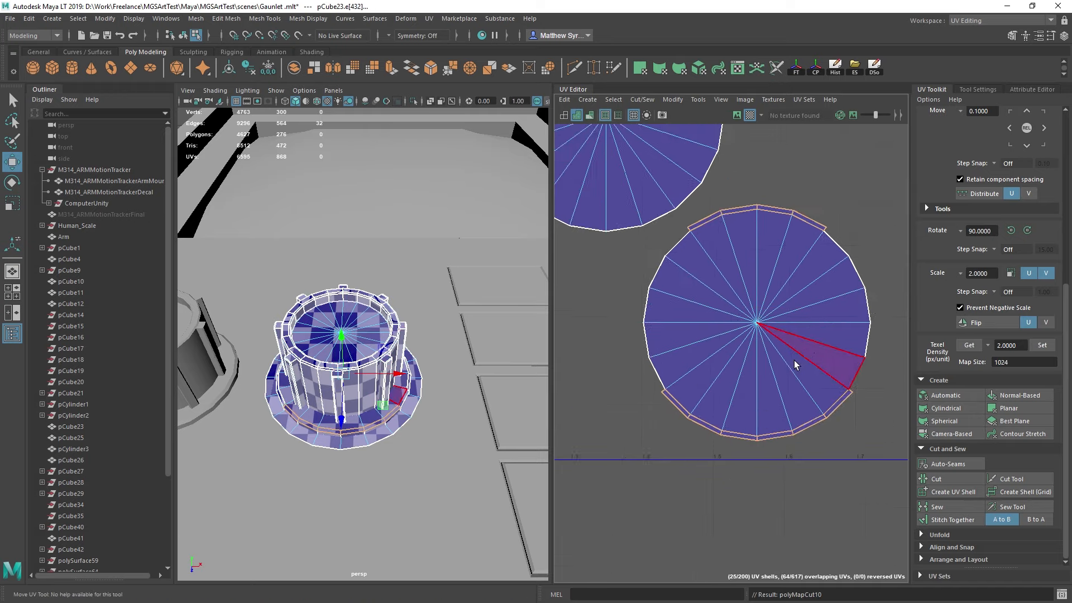
double_click(743, 325)
scroll(744, 326, down, 4)
alt+middle_drag(763, 328, 743, 382)
drag(737, 393, 837, 327)
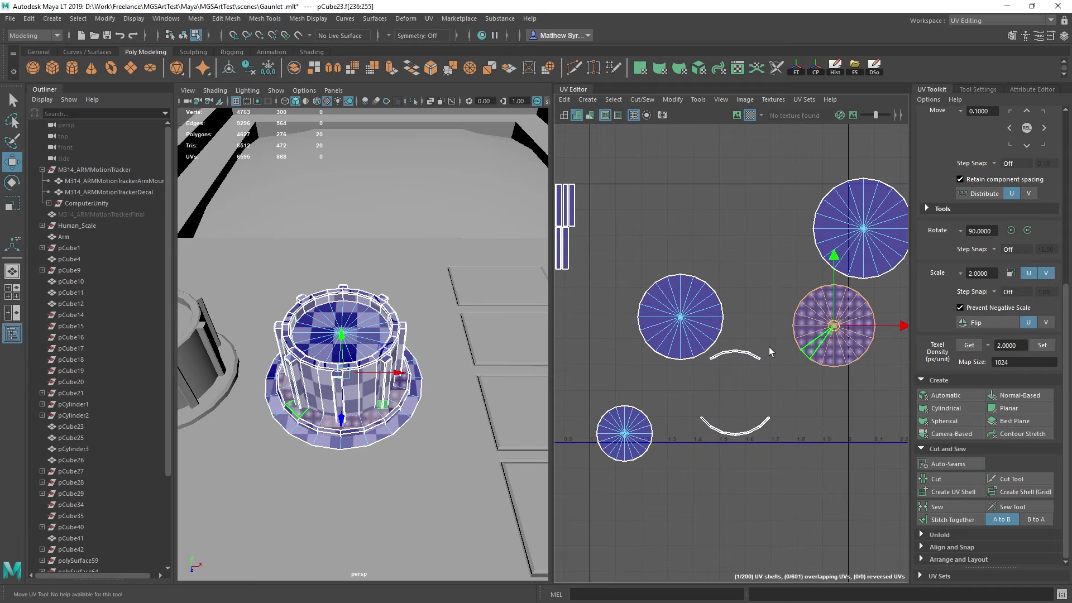
Step: Stitch the adjoining inner-wall faces onto the border of the smallest disc shell
alt+middle_drag(623, 302, 724, 329)
scroll(823, 386, down, 1)
click(751, 457)
scroll(742, 425, up, 5)
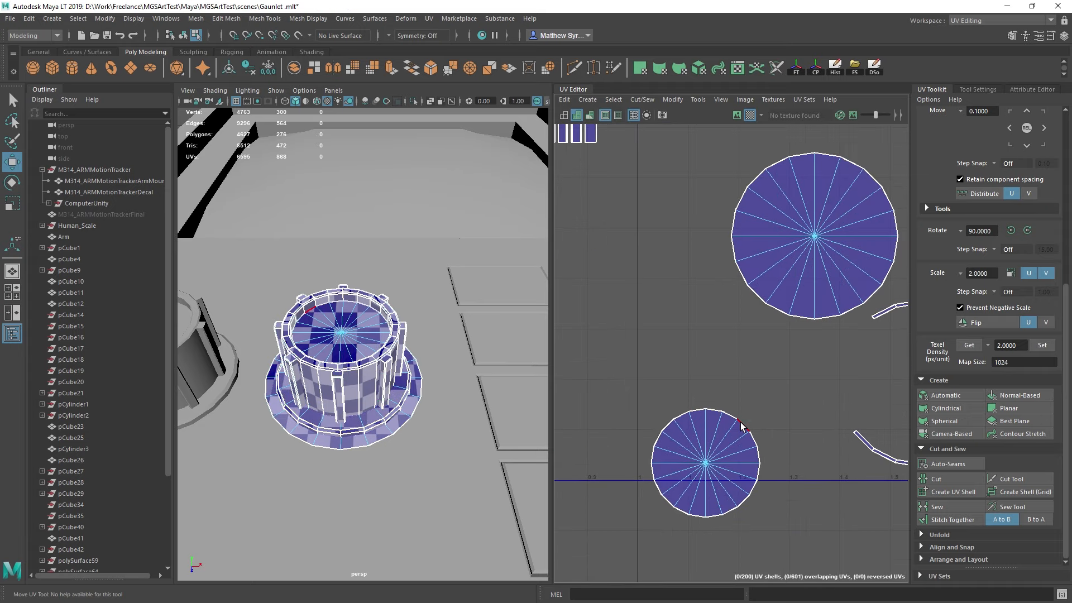
double_click(732, 417)
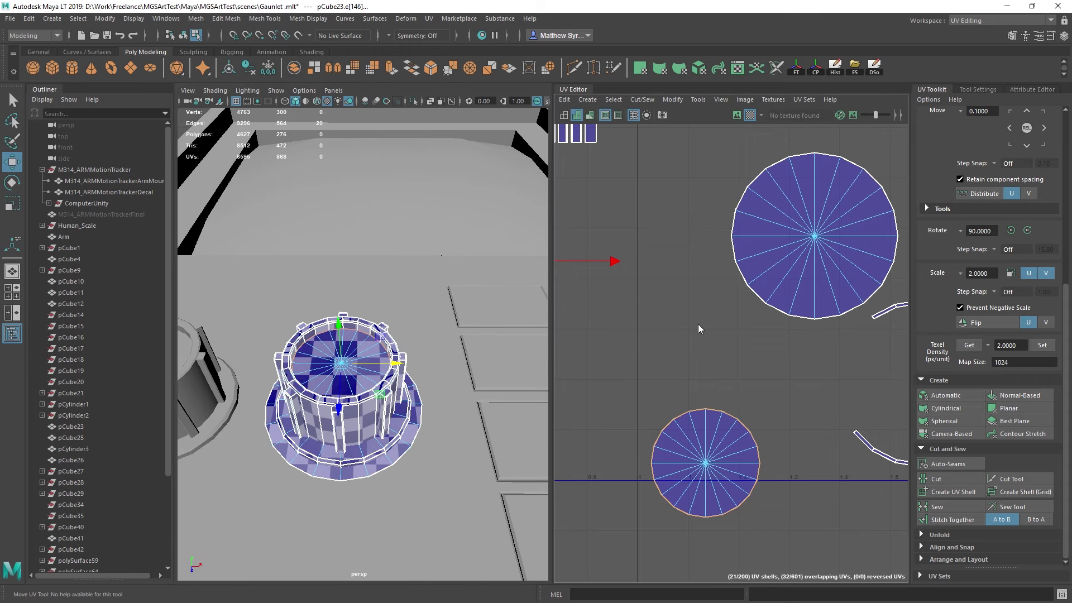
shift+right_drag(699, 328, 697, 346)
Step: Select the ring of edges between the newly attached wall faces and sew the gaps closed
click(687, 405)
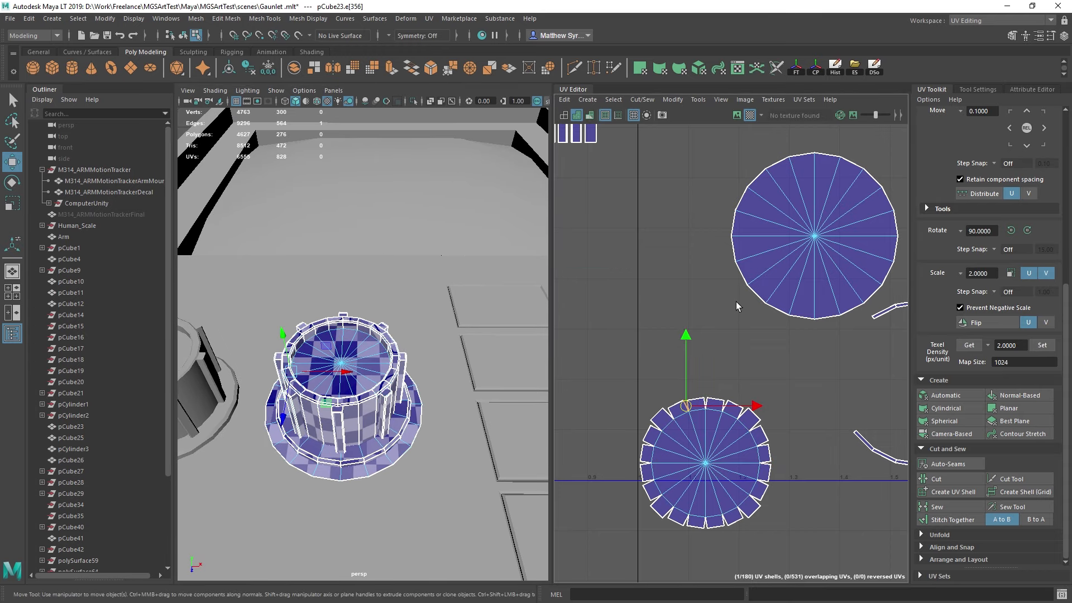
ctrl+right_drag(737, 303, 659, 278)
shift+right_drag(690, 313, 744, 336)
Step: Stitch the next ring of faces onto the smallest disc shell's border and sew its radial gaps
double_click(725, 401)
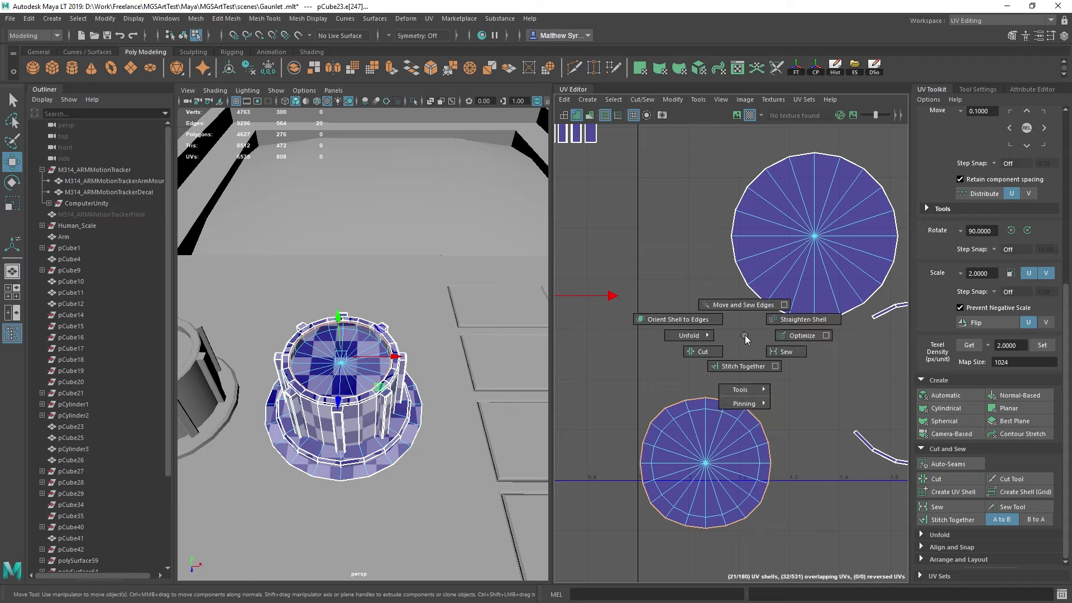
click(738, 367)
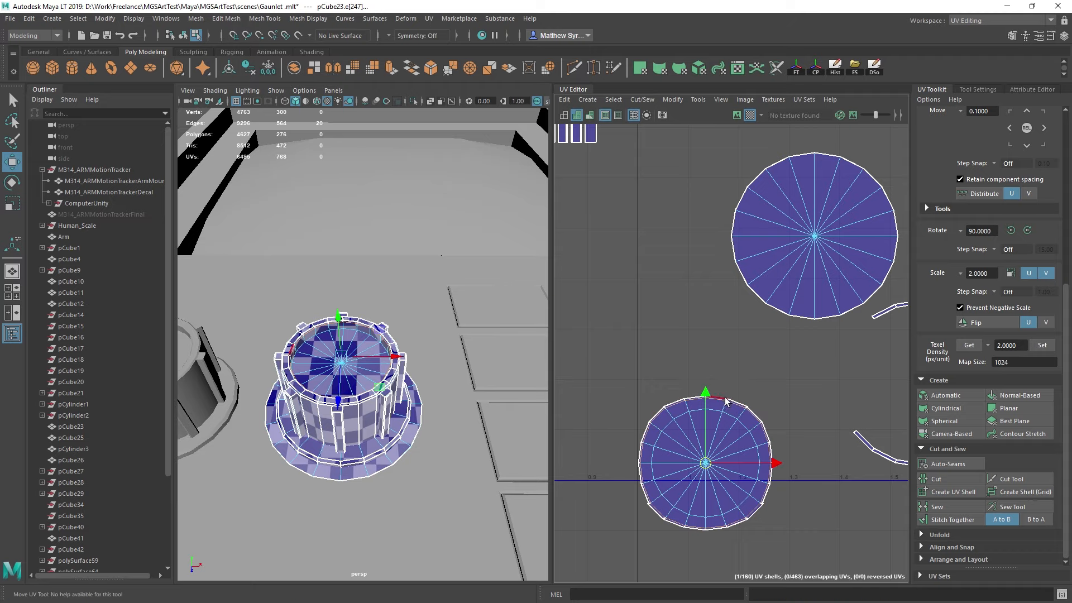
scroll(729, 403, up, 3)
click(726, 400)
ctrl+right_drag(764, 310, 807, 309)
Step: Stitch the knob's flat top rim faces around the same disc shell and sew the seams between them
click(740, 400)
double_click(739, 399)
click(729, 388)
click(740, 380)
scroll(807, 312, down, 3)
scroll(378, 335, up, 5)
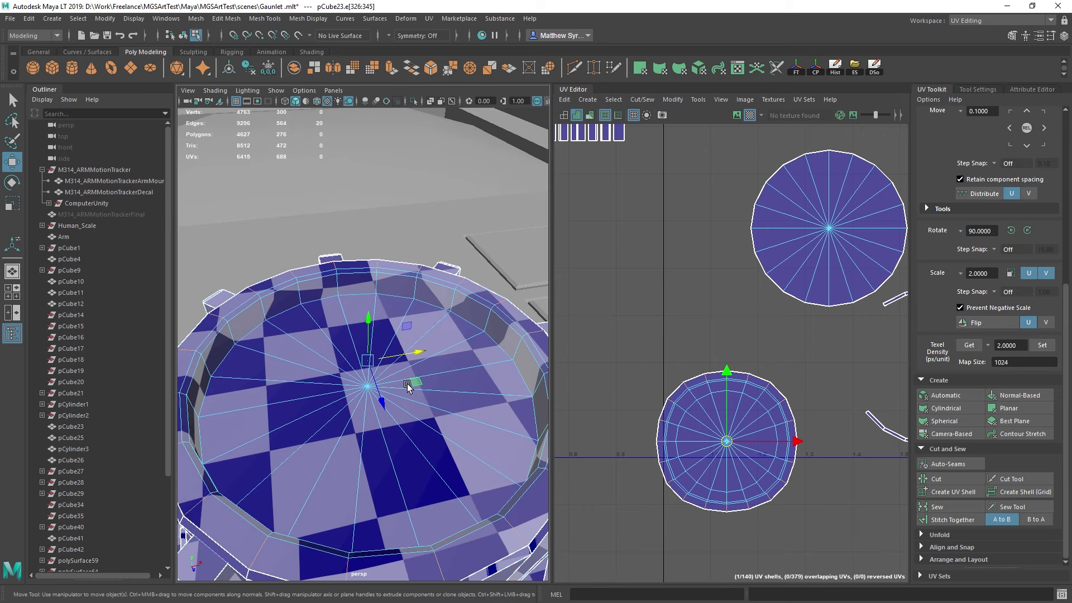
Step: Stitch the outer bevel faces of the top rim onto the disc shell and sew their side edges together
right_drag(816, 371, 768, 356)
double_click(761, 378)
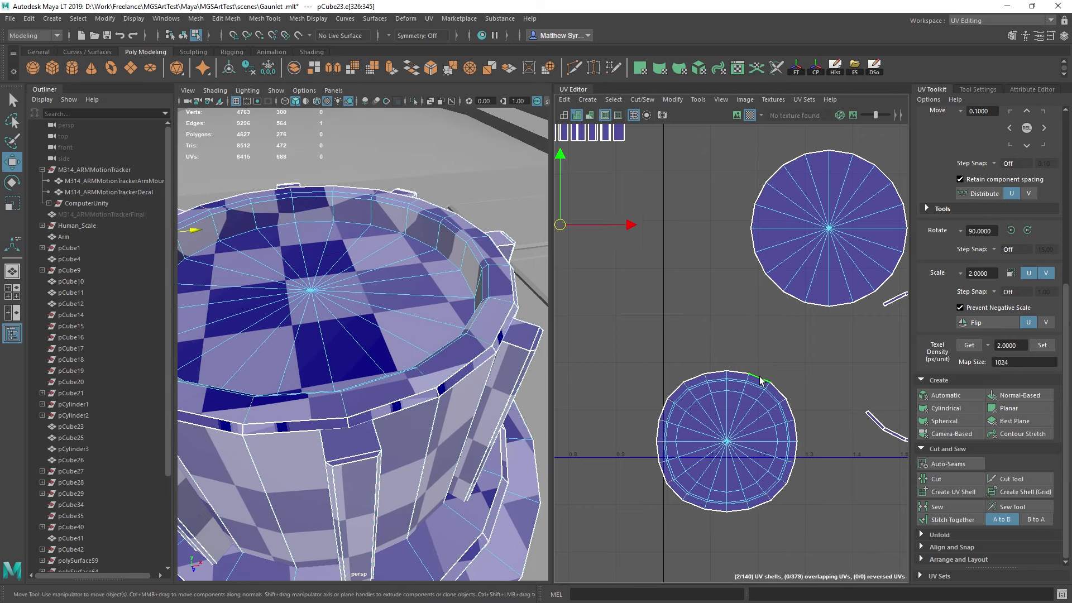
shift+right_drag(703, 286, 707, 313)
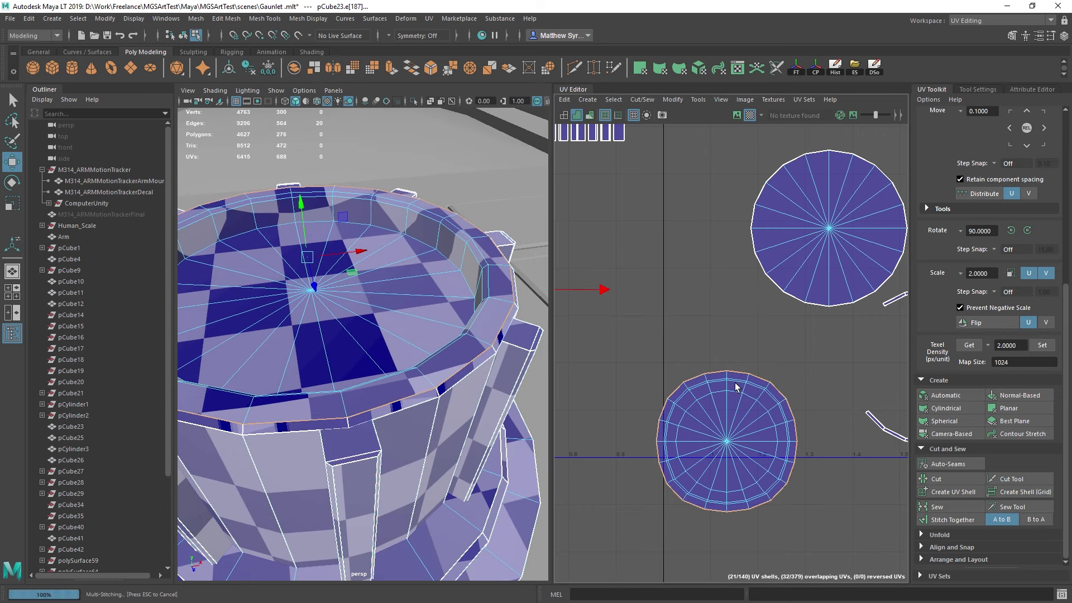
scroll(743, 371, up, 4)
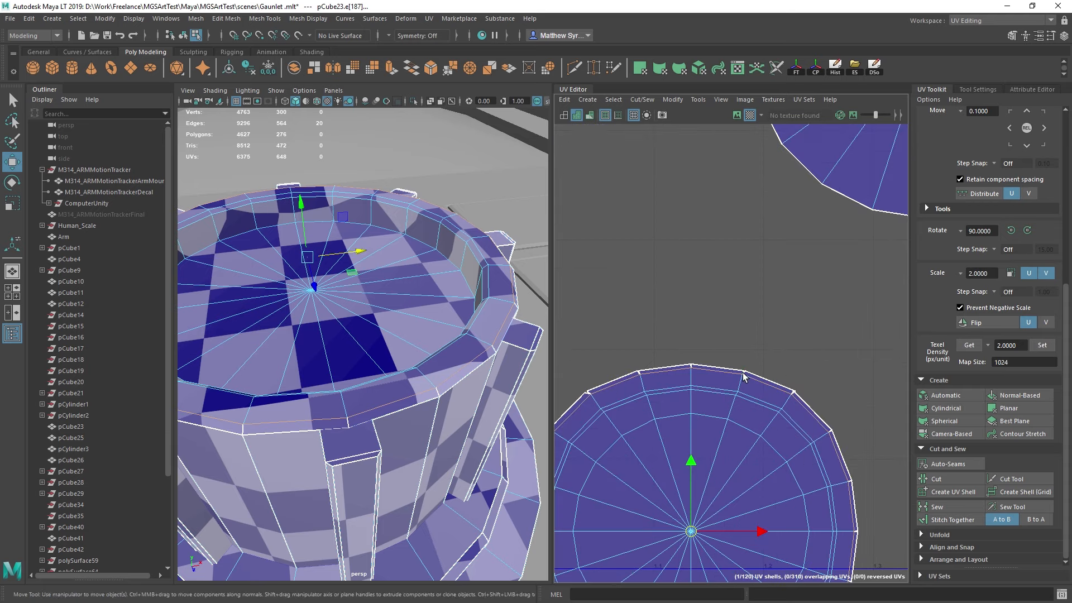
key(q)
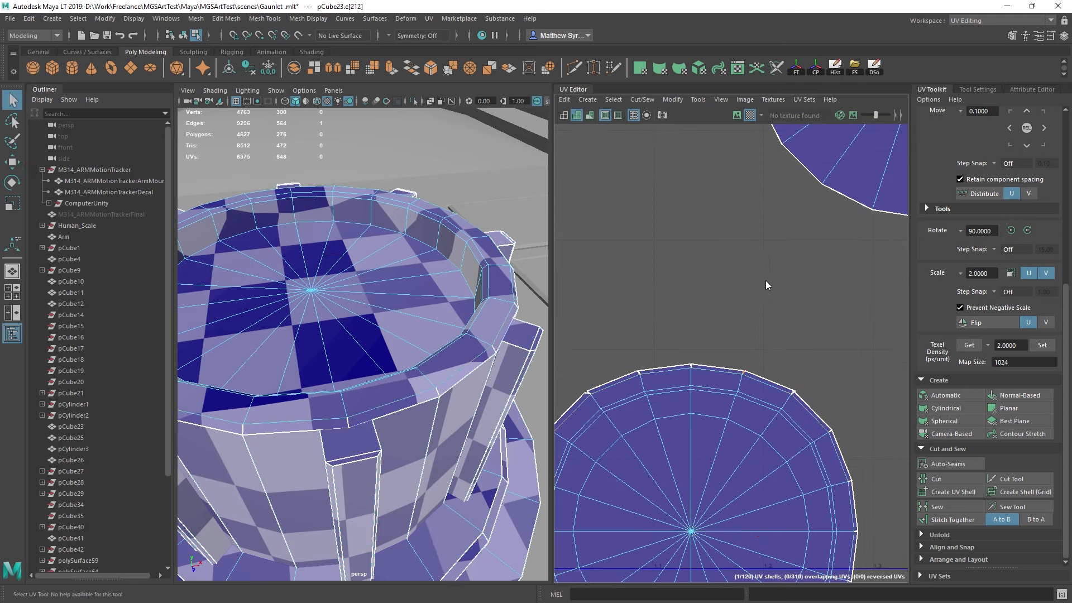
mouse_move(766, 279)
ctrl+right_down()
mouse_move(680, 257)
mouse_move(738, 260)
mouse_move(772, 280)
ctrl+right_up()
Step: Unfold the combined top cap shell of the knob
scroll(768, 304, down, 3)
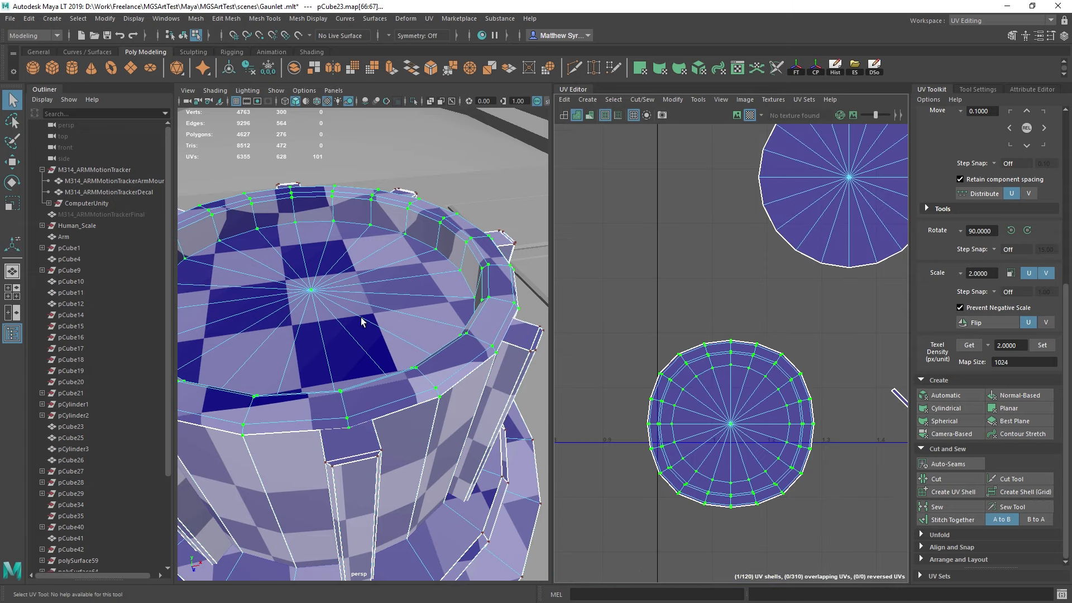
alt+drag(362, 322, 392, 302)
alt+middle_drag(393, 307, 445, 257)
shift+right_drag(770, 258, 648, 261)
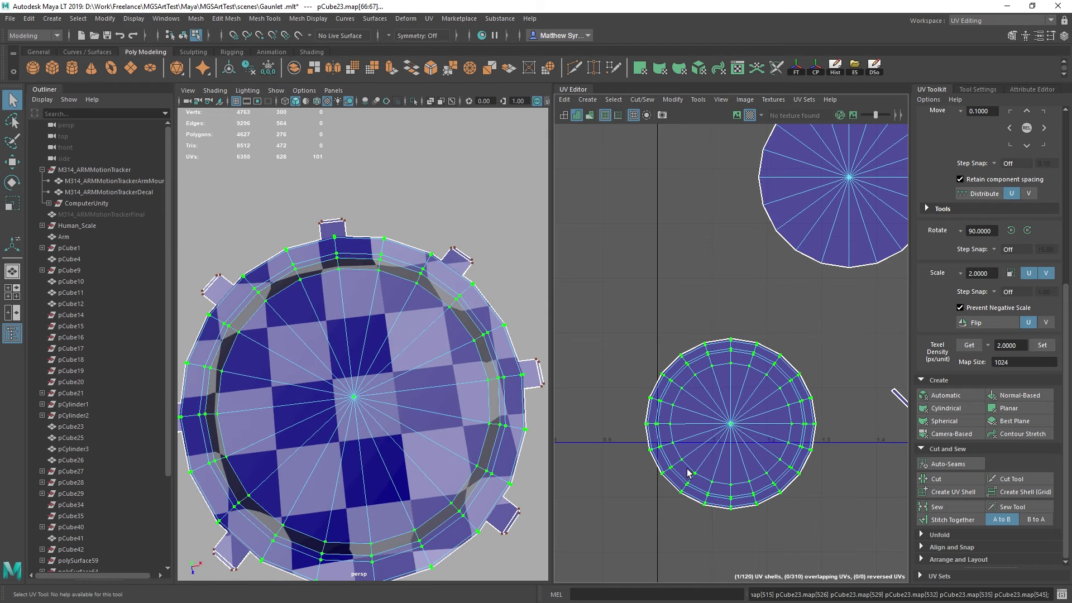
alt+drag(277, 399, 404, 196)
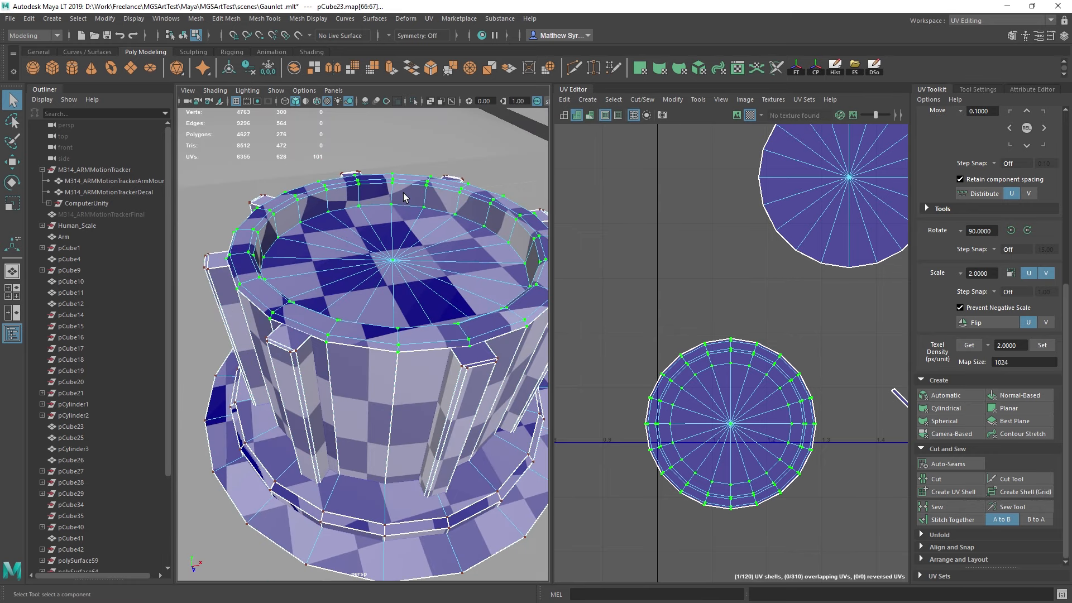
Step: Stitch the knob's cylindrical wall panels along their vertical edges into one strip, leaving one edge out as the seam
alt+middle_drag(827, 387, 655, 402)
alt+right_drag(656, 402, 608, 418)
alt+middle_drag(607, 418, 724, 417)
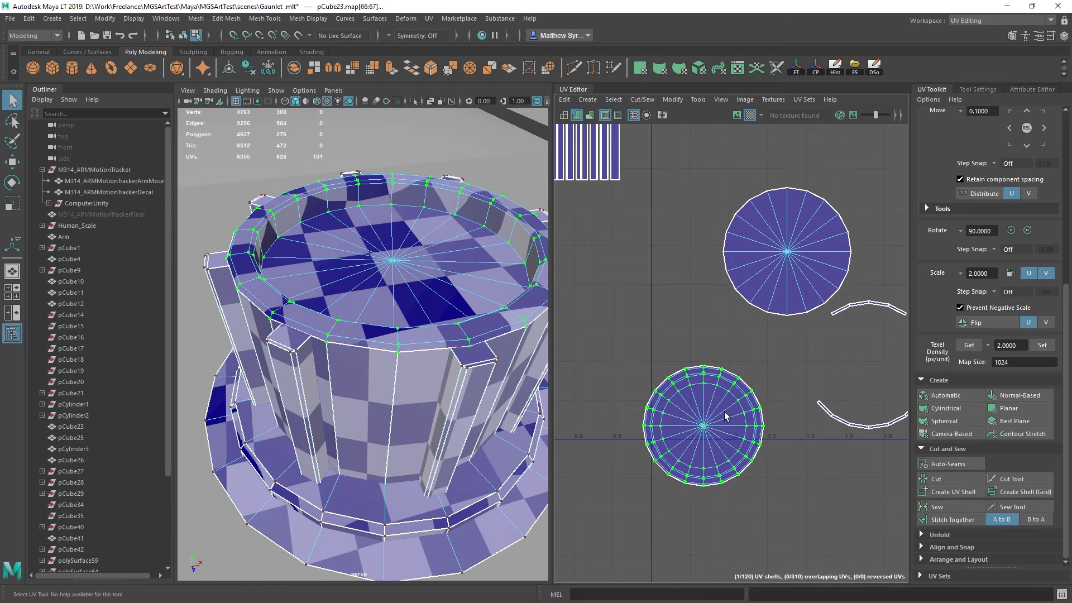
alt+middle_drag(779, 299, 749, 467)
alt+middle_drag(670, 366, 828, 379)
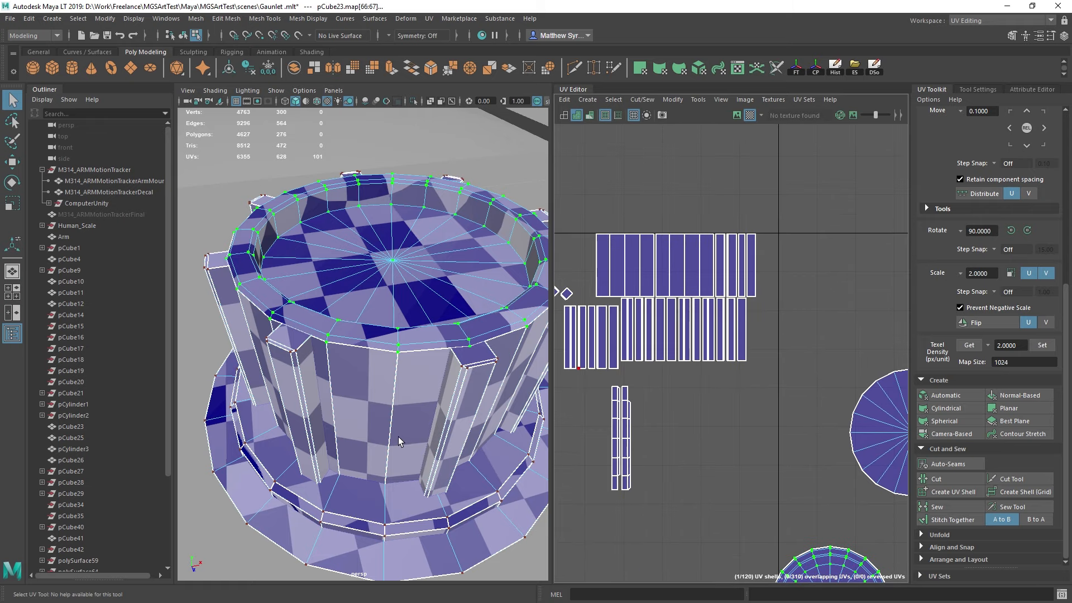
alt+drag(397, 436, 397, 404)
alt+middle_drag(420, 273, 395, 353)
right_drag(304, 283, 302, 254)
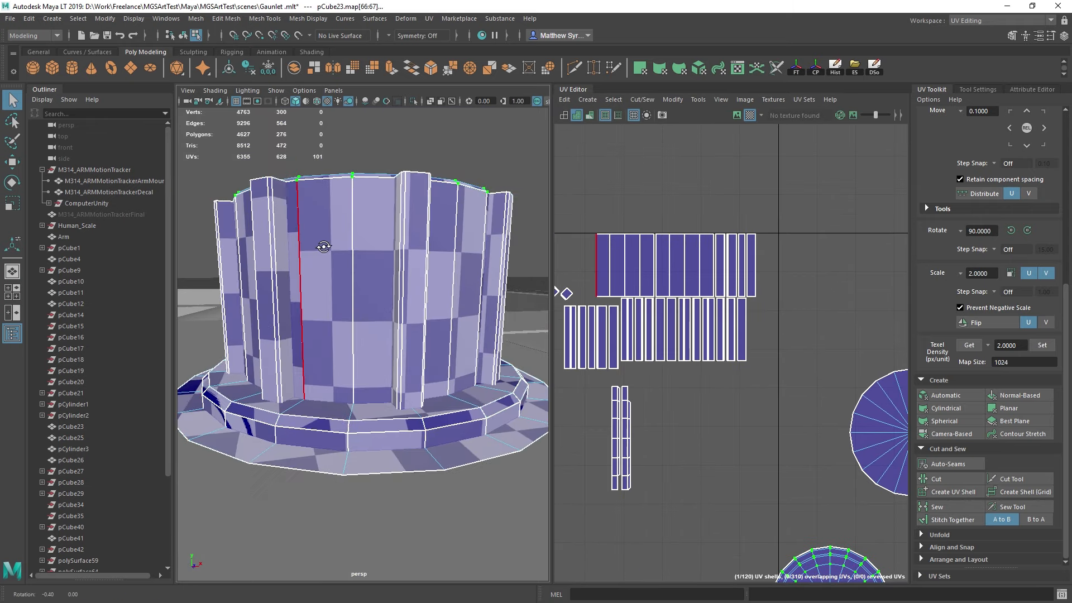
alt+middle_drag(321, 252, 321, 238)
click(355, 286)
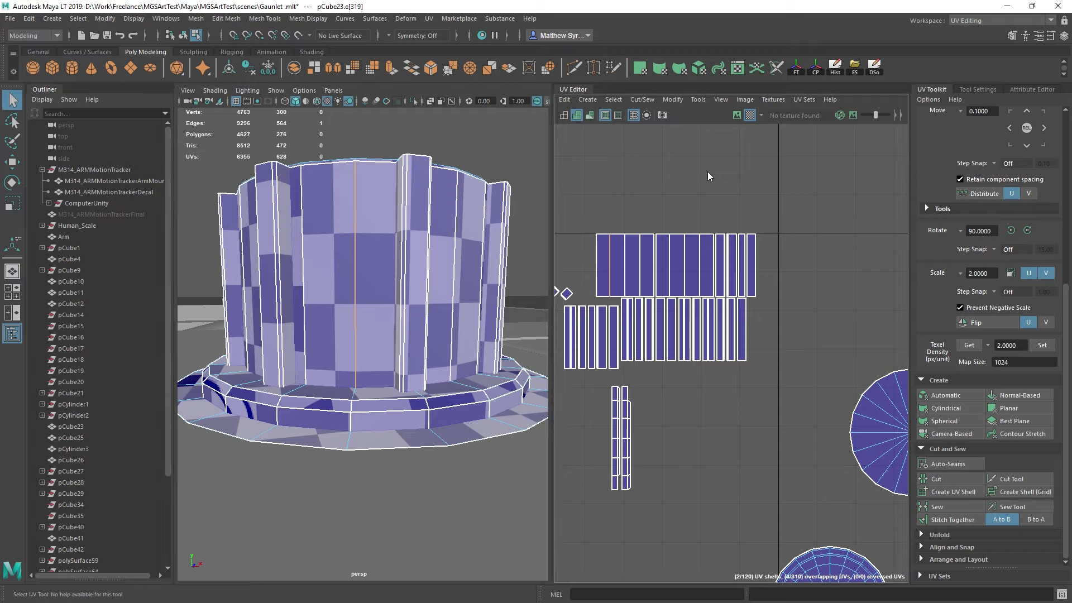
ctrl+right_drag(708, 172, 665, 196)
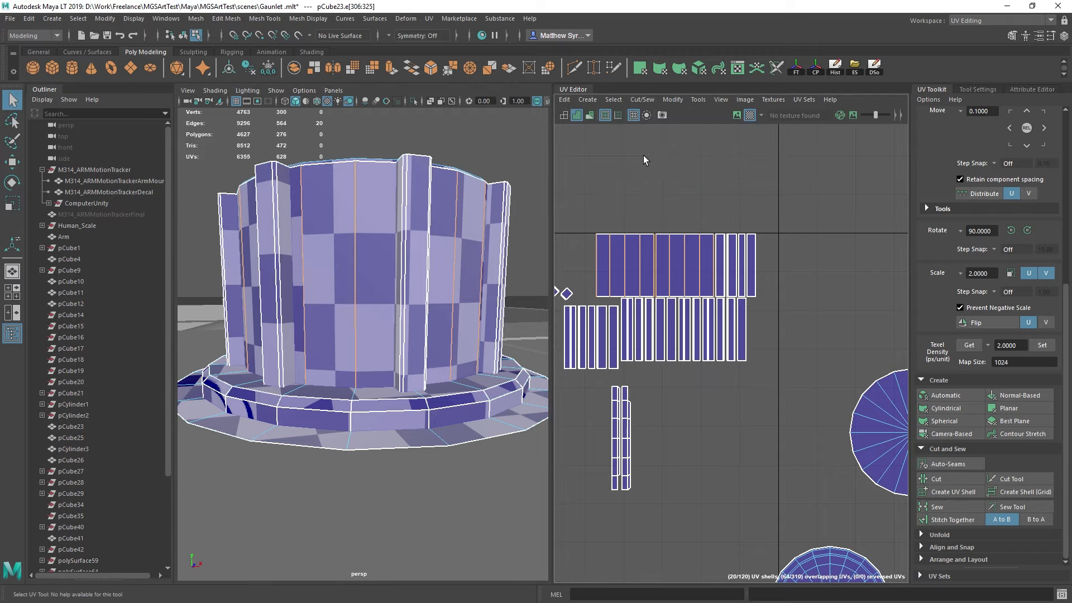
alt+drag(411, 254, 554, 286)
alt+middle_drag(685, 296, 732, 299)
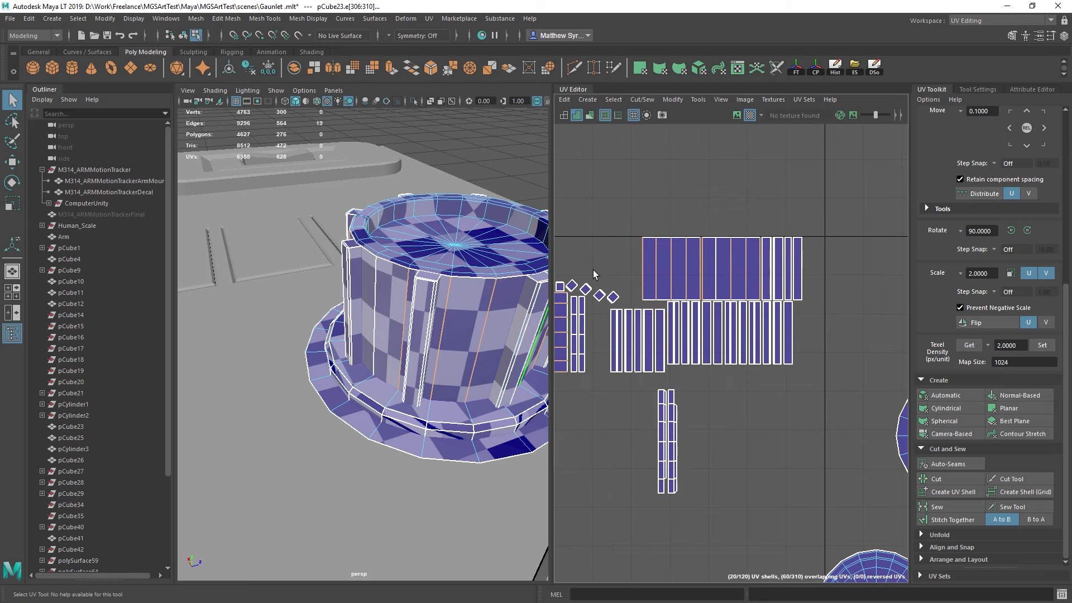
alt+drag(391, 312, 426, 313)
shift+right_drag(797, 171, 796, 190)
Step: Select the stitched wall strip shell and move it above the 0–1 tile, clear of the other shells
scroll(786, 234, down, 3)
alt+middle_drag(839, 246, 701, 278)
key(F11)
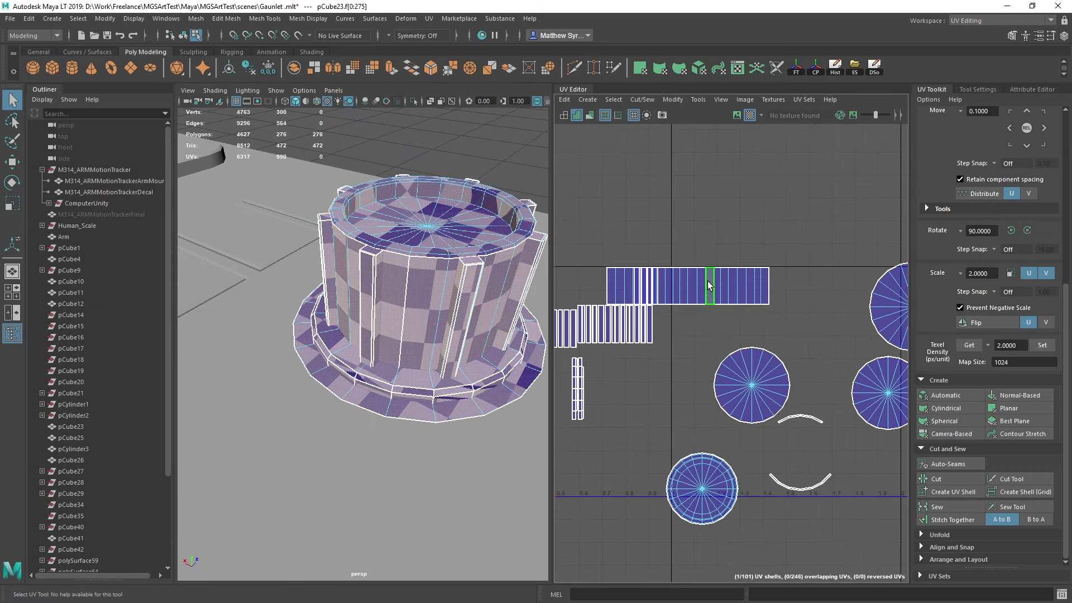
double_click(708, 285)
key(w)
drag(688, 289, 758, 216)
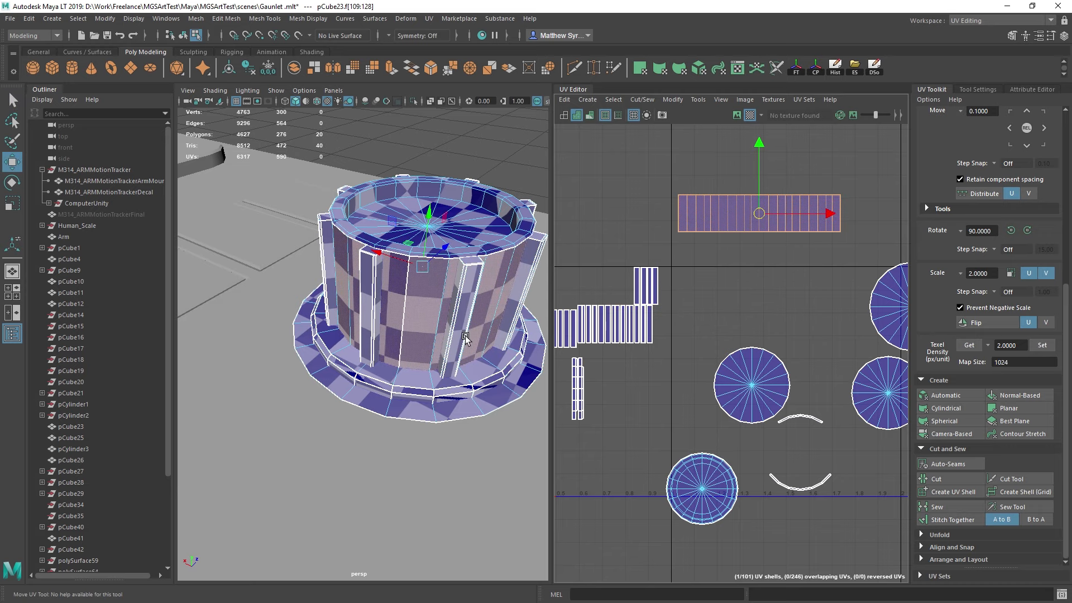
alt+middle_drag(558, 324, 632, 335)
scroll(631, 335, up, 4)
alt+drag(492, 321, 452, 315)
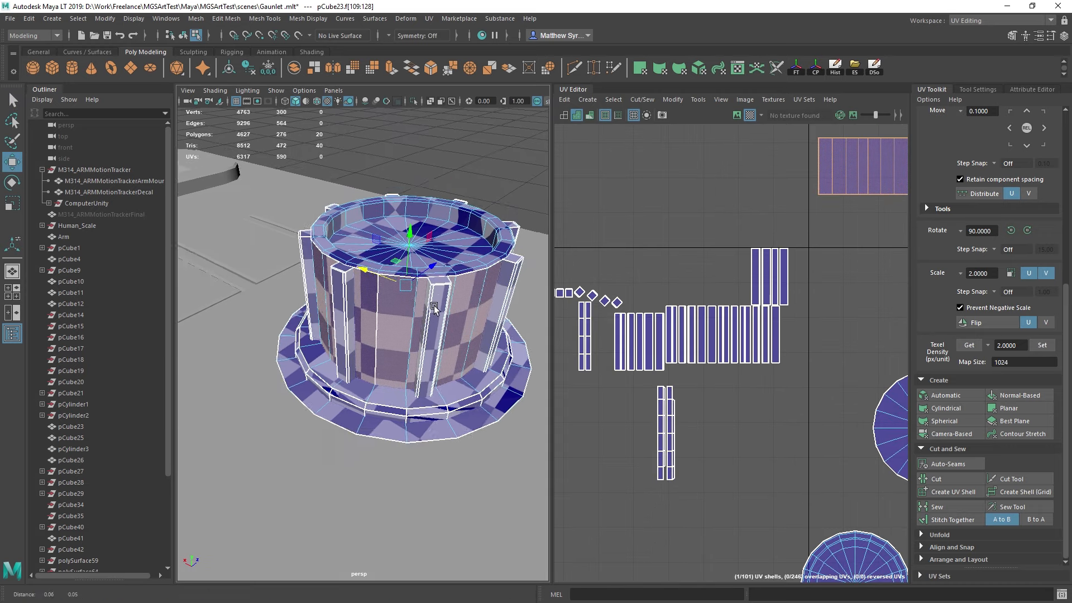
scroll(445, 316, up, 6)
right_drag(500, 281, 503, 256)
alt+drag(503, 256, 450, 309)
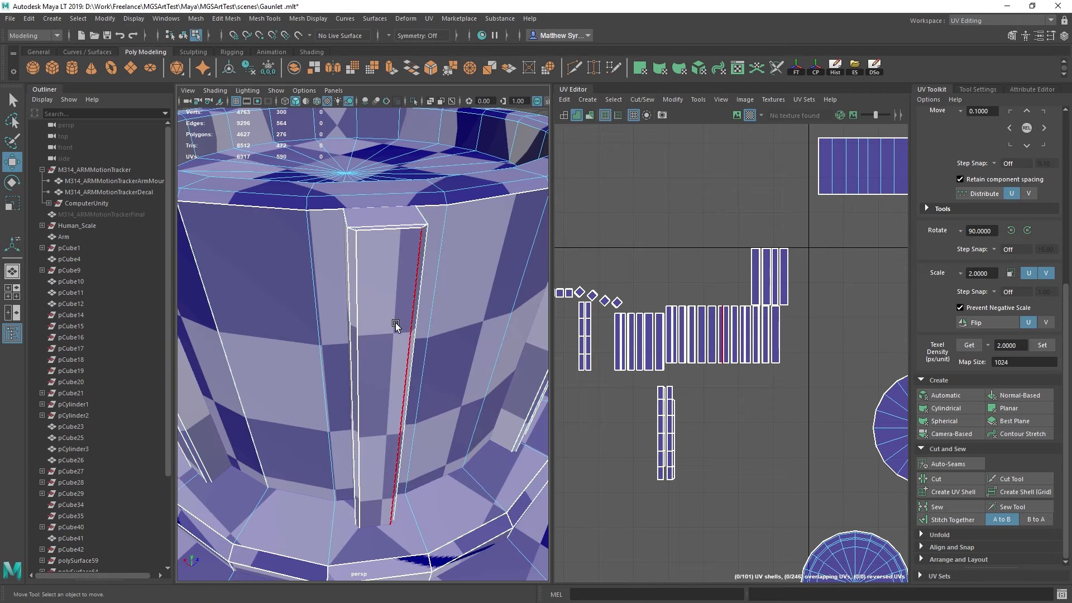
click(365, 328)
shift+click(397, 328)
alt+drag(397, 327, 411, 311)
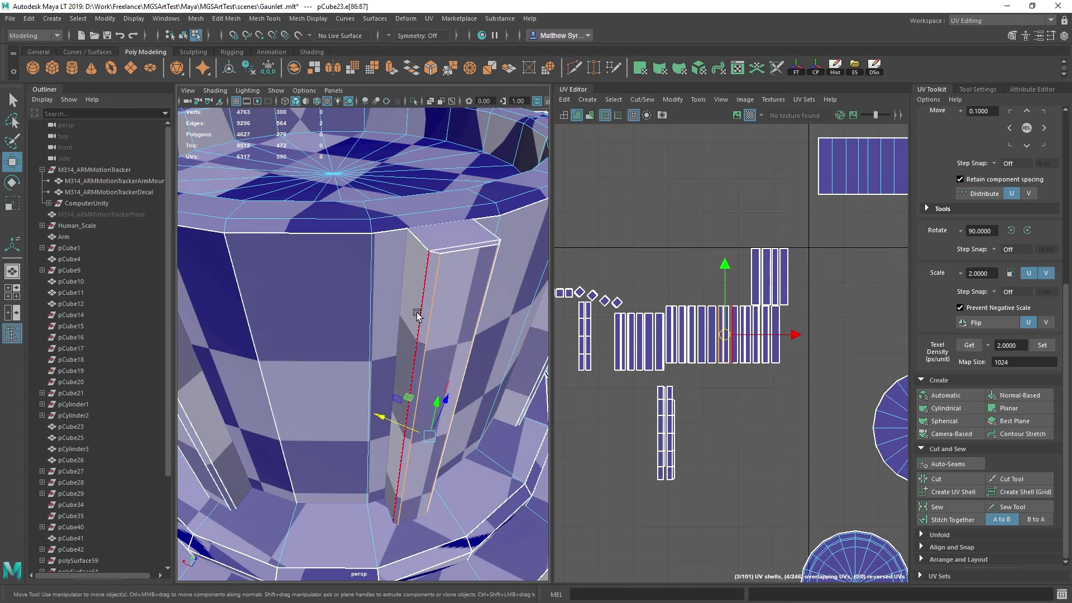
click(417, 314)
alt+drag(496, 294, 427, 306)
shift+click(369, 333)
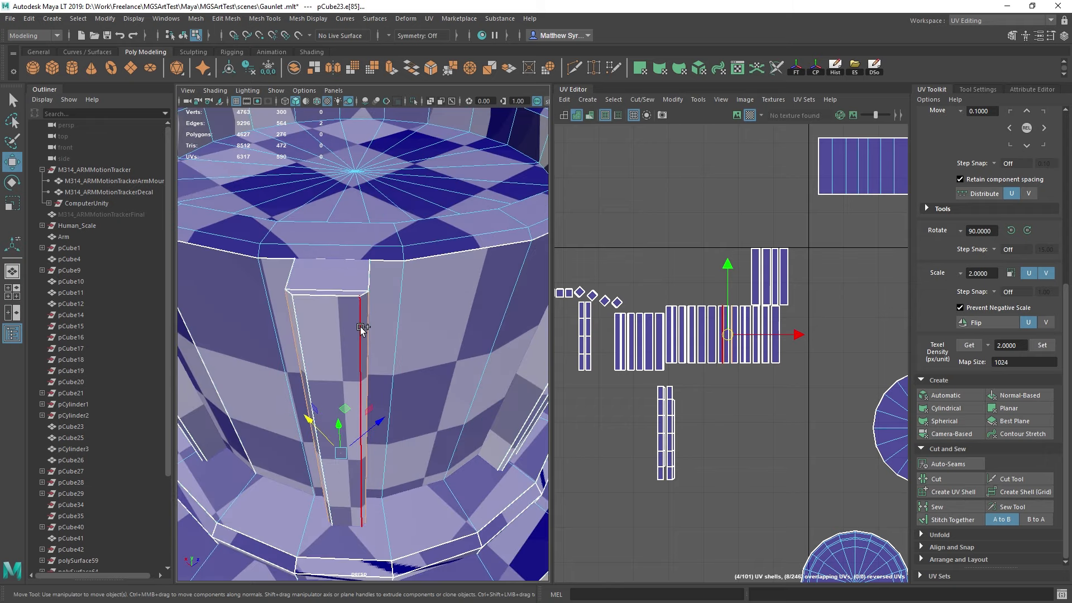
shift+click(340, 294)
Step: Switch to object selection and separate the knob mesh into its individual pieces
alt+drag(350, 354, 359, 295)
scroll(384, 352, up, 3)
scroll(386, 384, down, 5)
alt+drag(400, 254, 341, 296)
right_drag(341, 296, 361, 512)
shift+right_drag(366, 465, 366, 463)
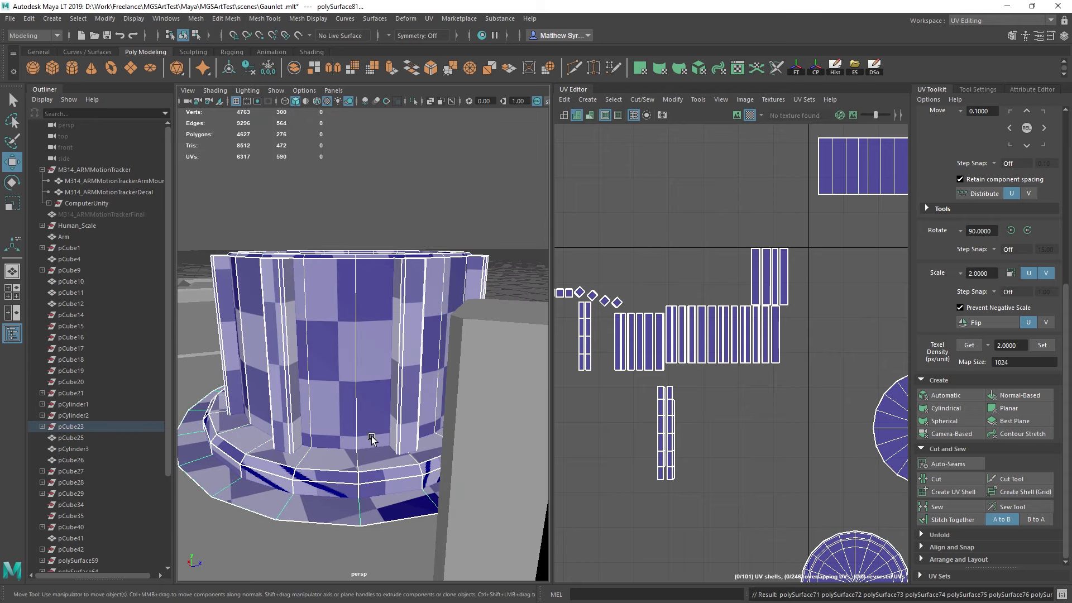
Step: Select seven of the eight separated ribs around the knob and delete them, keeping the front one
scroll(370, 438, down, 4)
alt+drag(384, 291, 367, 350)
click(342, 358)
shift+click(267, 341)
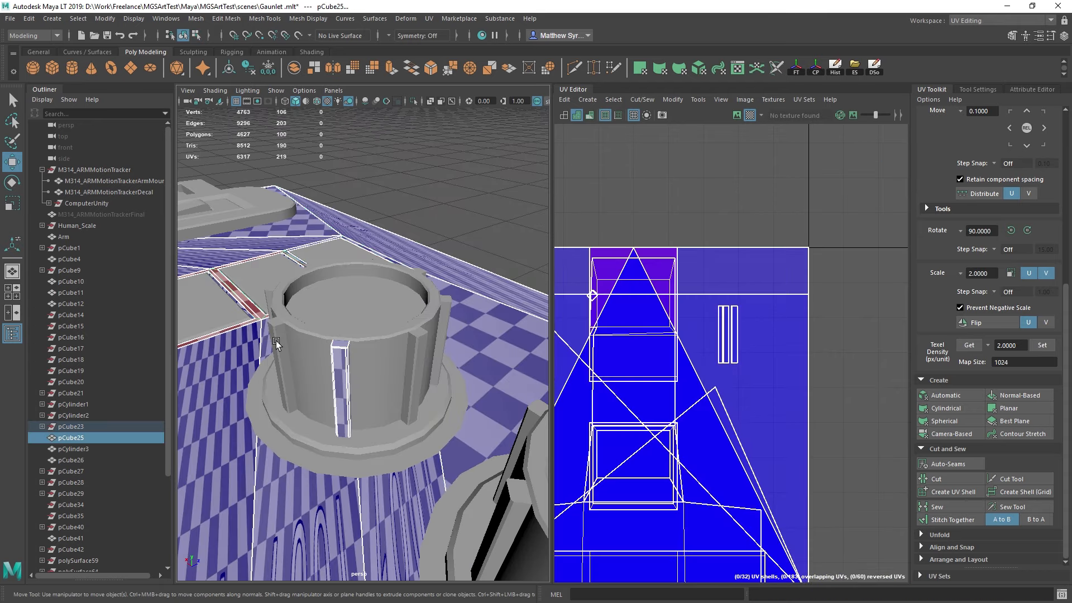
key(ctrl+z)
shift+click(277, 353)
alt+drag(277, 353, 324, 368)
shift+click(287, 339)
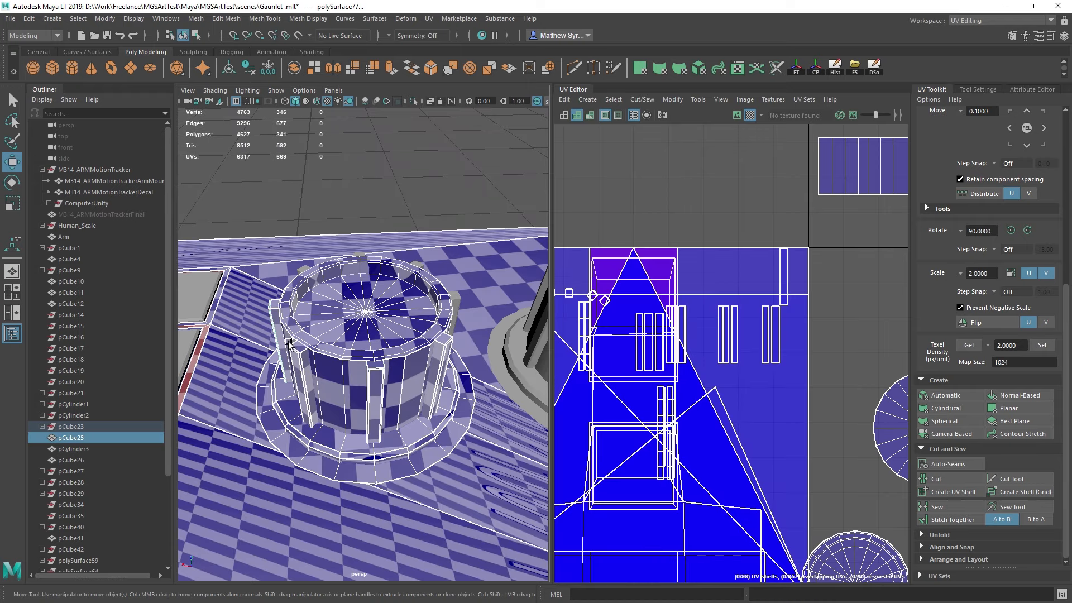
key(ctrl+z)
shift+click(306, 364)
shift+click(277, 336)
alt+drag(278, 336, 385, 369)
shift+click(370, 367)
alt+right_drag(385, 369, 340, 371)
shift+click(320, 358)
shift+click(301, 327)
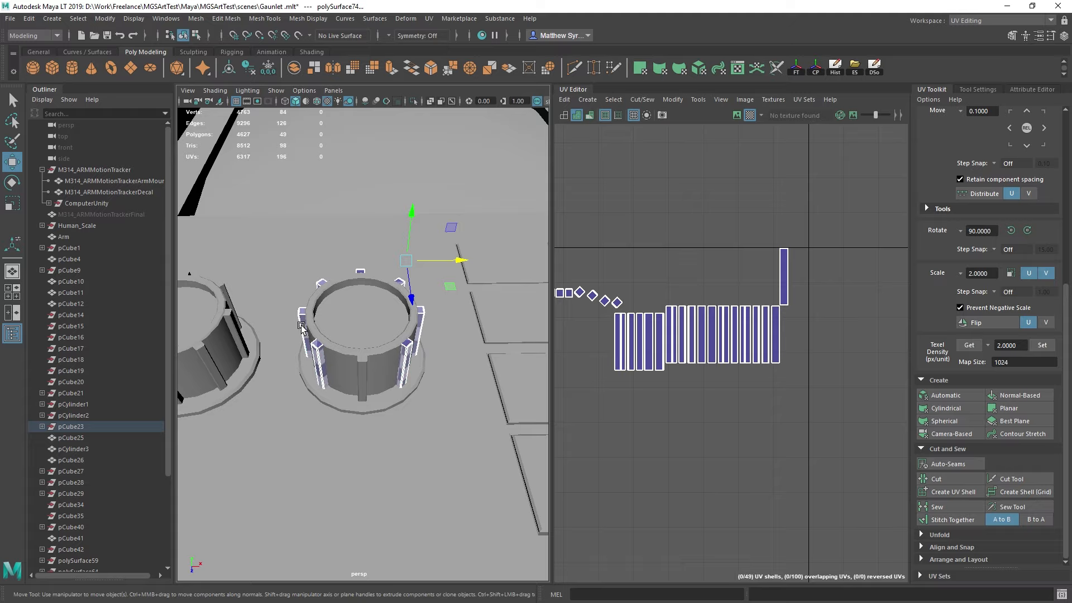
key(Delete)
Step: Select the remaining rib and stitch its first neighbouring strips together along their vertical edges
click(365, 382)
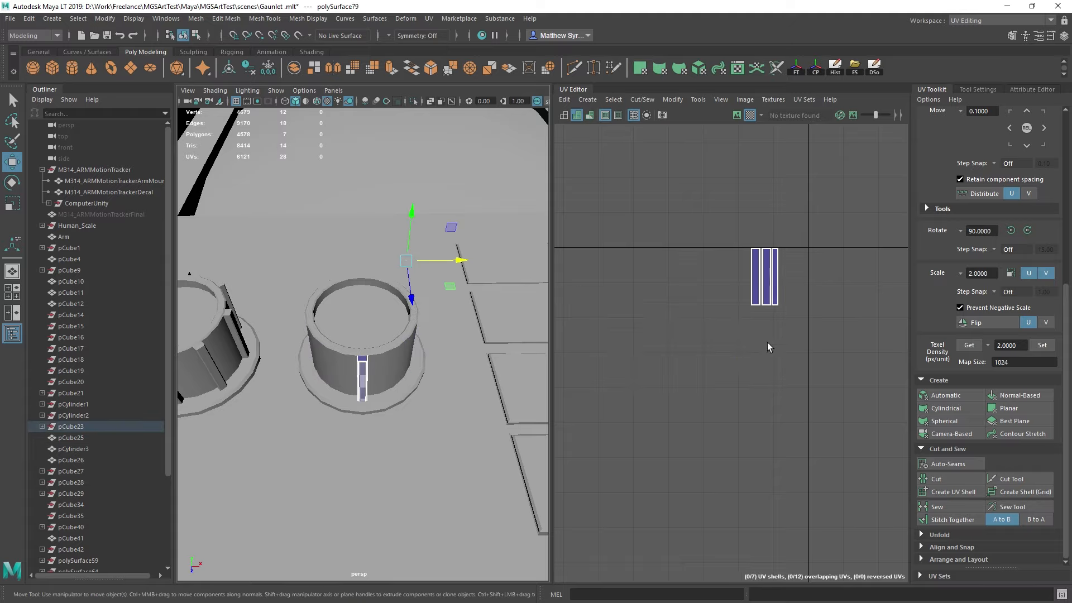
right_drag(767, 309, 765, 277)
click(762, 274)
alt+middle_drag(804, 276, 756, 359)
scroll(753, 335, up, 5)
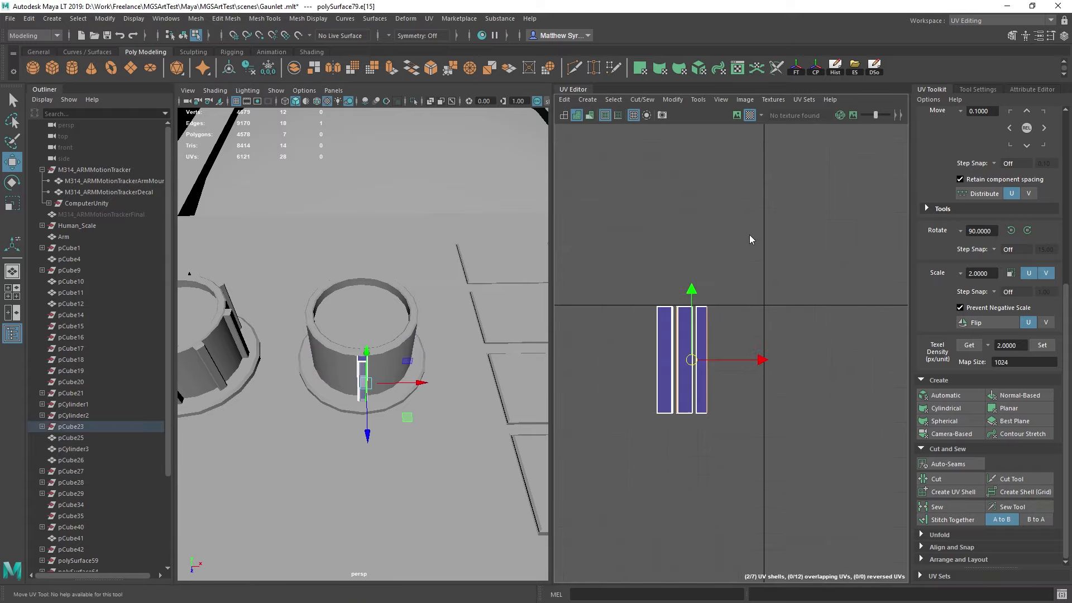
click(681, 363)
key(shift+s)
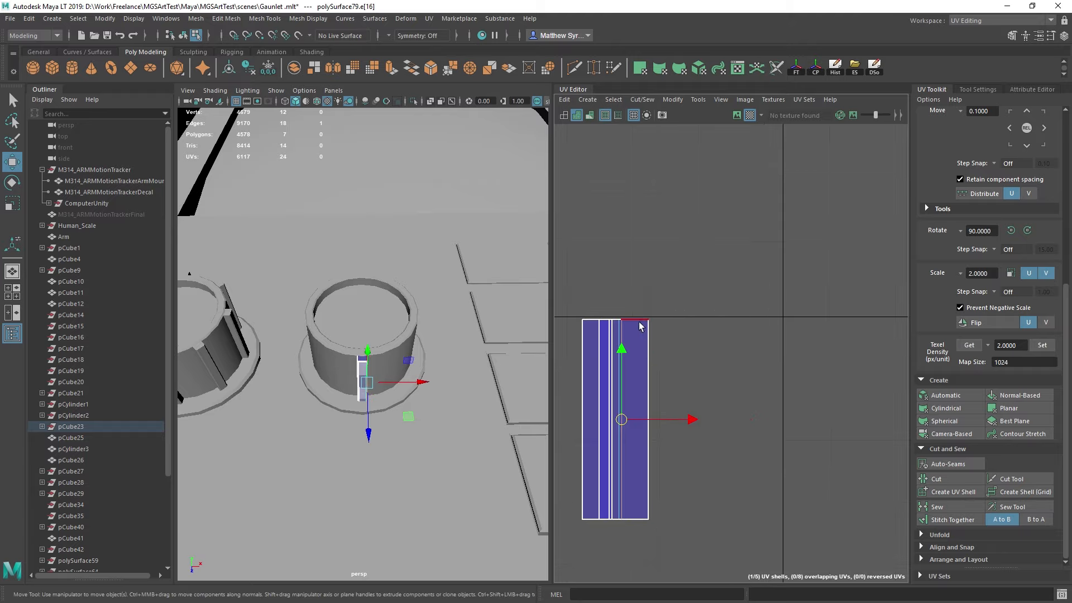
Step: Stitch the top cap face and the remaining vertical strips onto the rib's UV shell
click(640, 323)
key(shift+s)
click(654, 343)
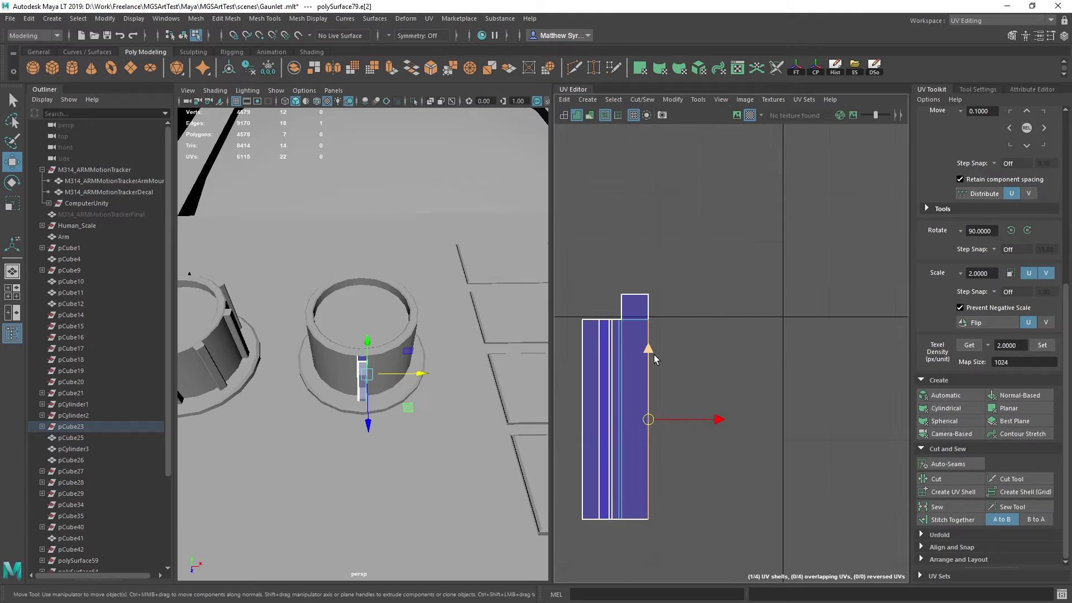
key(shift+s)
click(597, 349)
key(shift+s)
scroll(602, 342, down, 1)
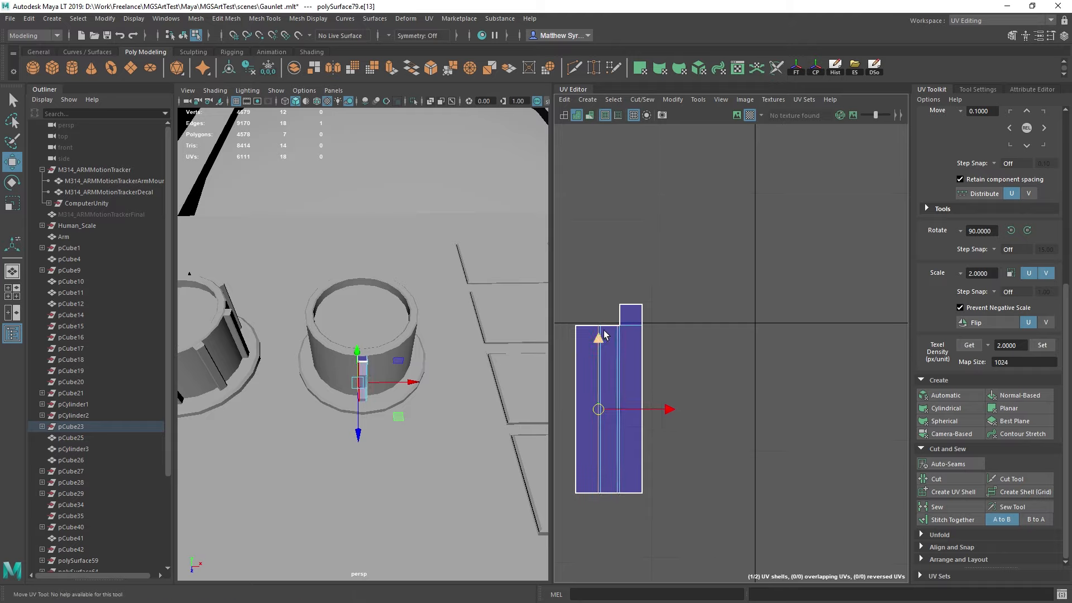
Step: Try to stitch the outer end edge of the rib's top cap face
click(630, 493)
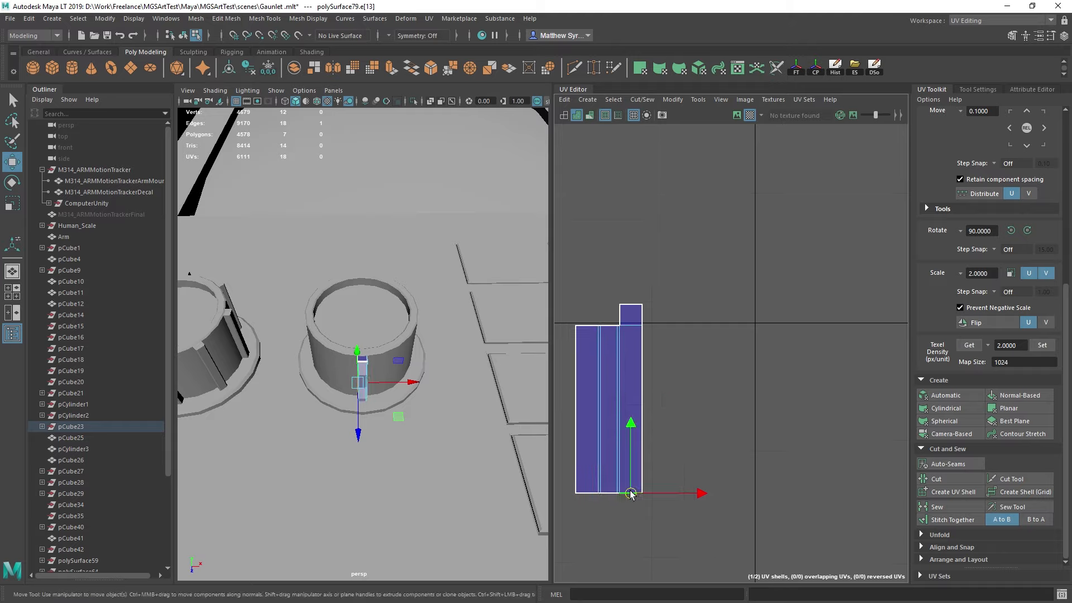
click(628, 303)
key(shift+s)
key(ctrl+z)
click(588, 493)
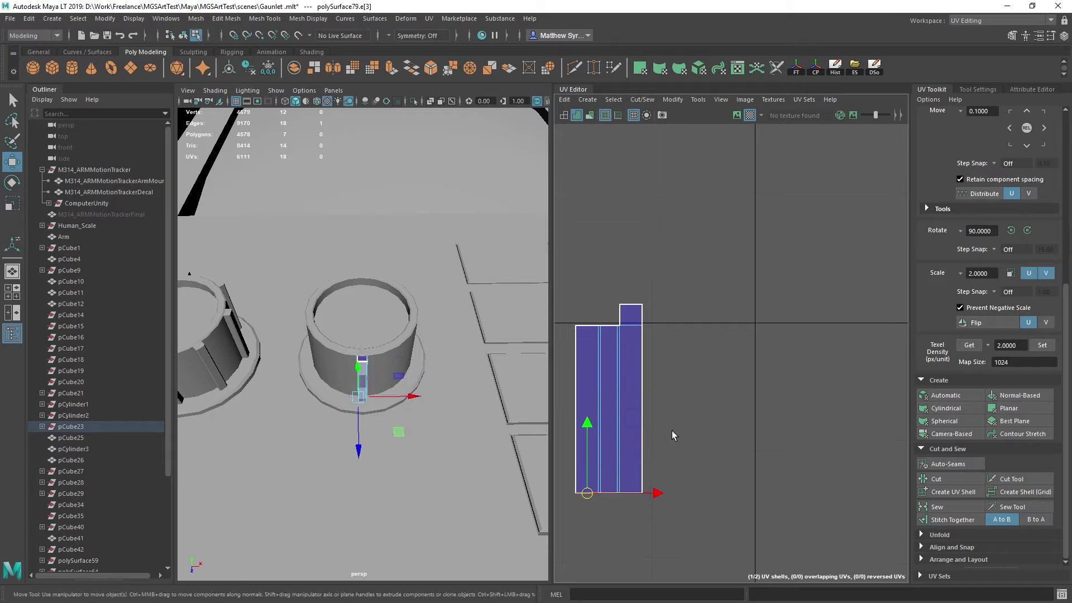
scroll(692, 335, up, 3)
alt+middle_drag(638, 353, 841, 316)
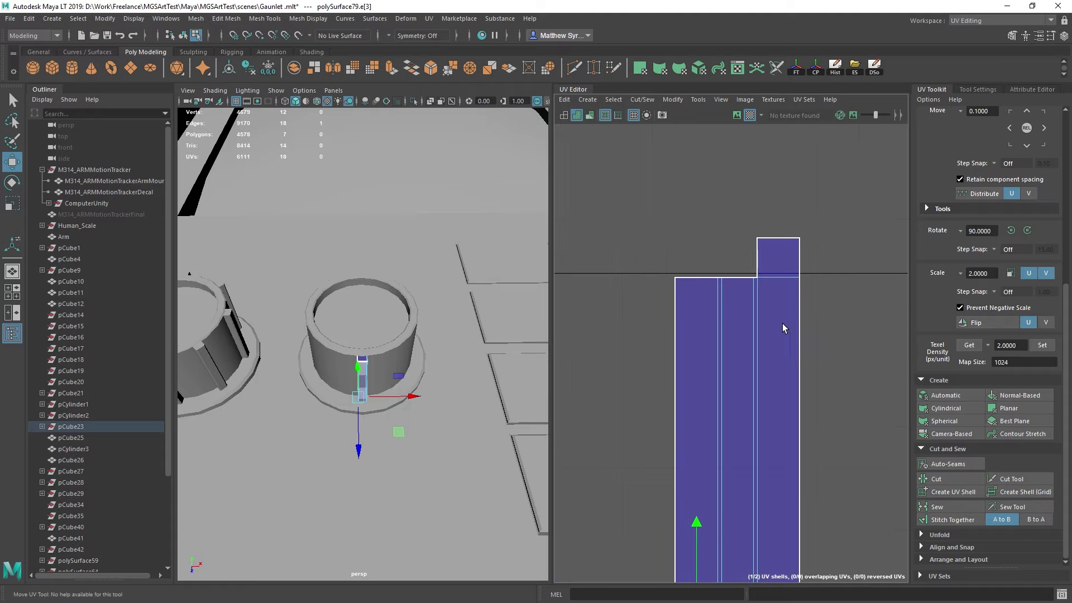
scroll(364, 369, up, 5)
Step: Select the stitched rib and, in the top view, snap its pivot to the centre vertex of the knob
alt+drag(363, 373, 433, 308)
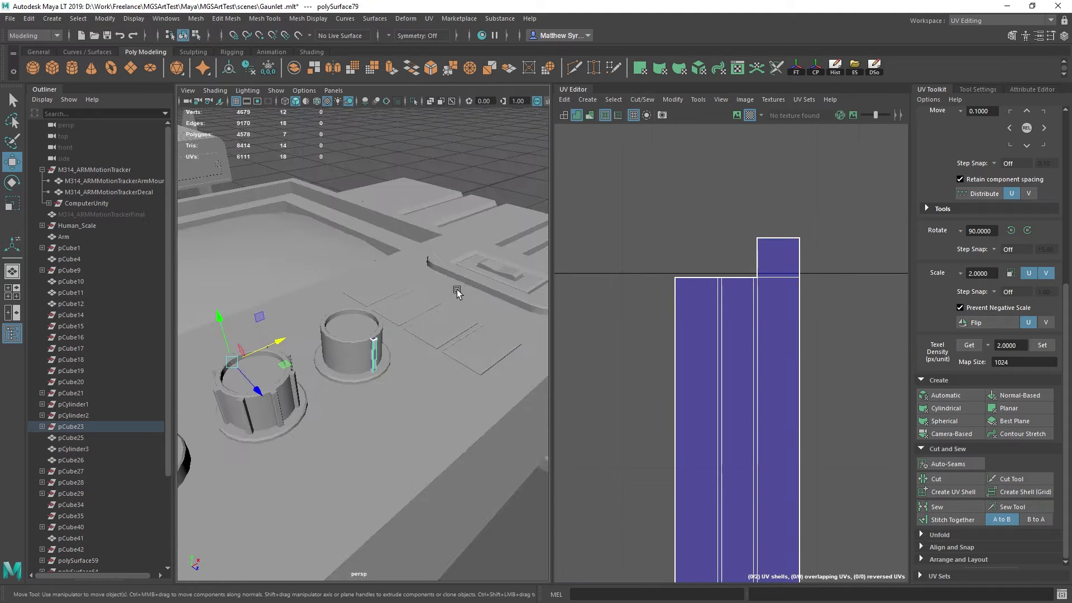
click(454, 292)
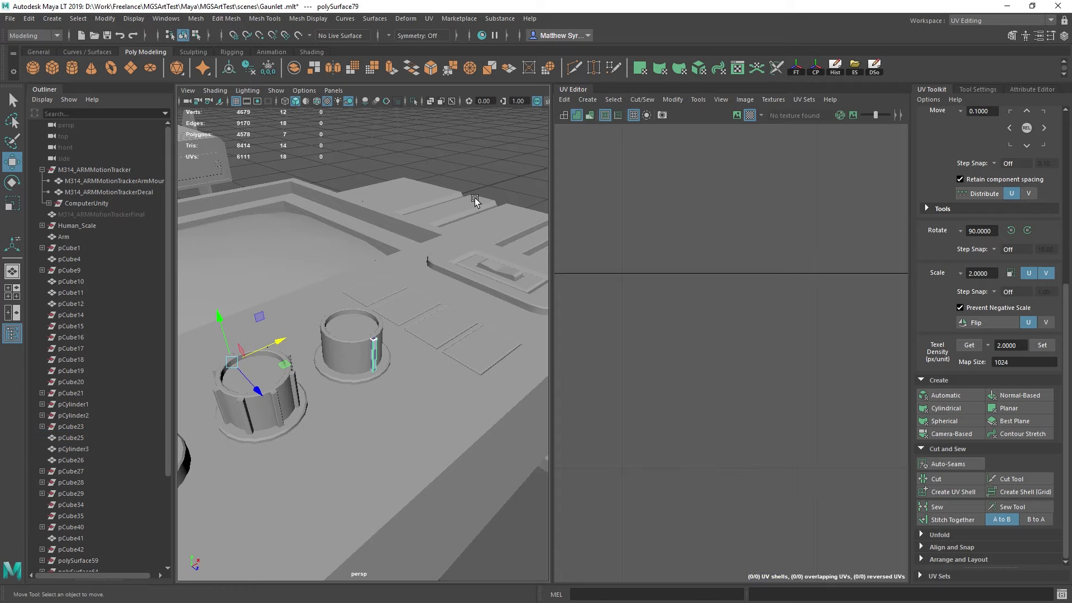
click(345, 350)
key(f)
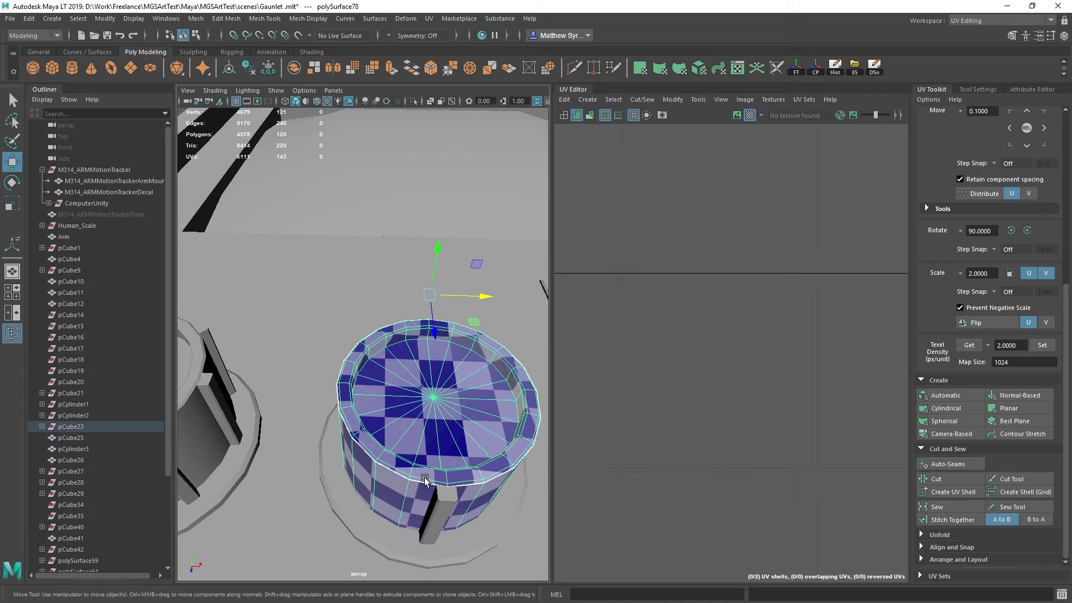
click(351, 406)
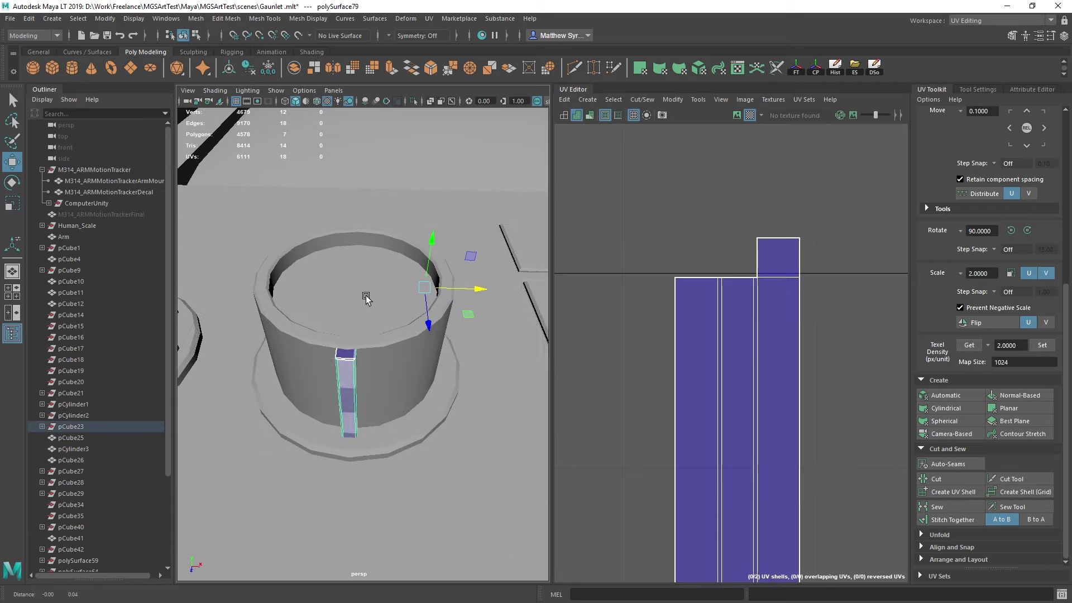
click(816, 72)
key(space)
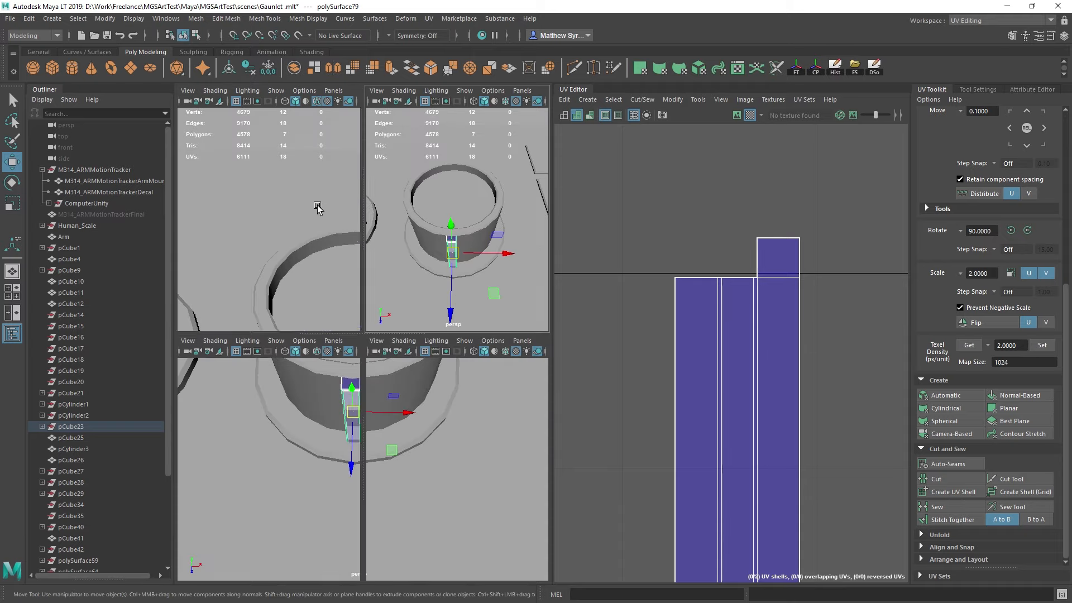
key(space)
alt+middle_drag(433, 457, 405, 225)
alt+right_drag(329, 357, 311, 463)
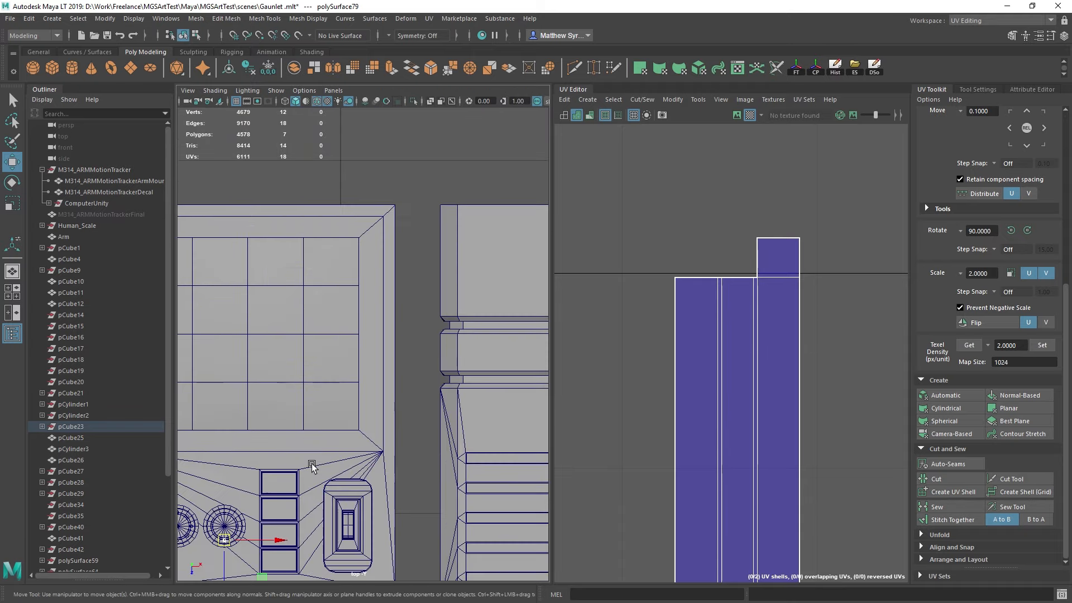
alt+middle_drag(311, 463, 363, 396)
alt+right_drag(364, 395, 360, 424)
alt+middle_drag(361, 425, 489, 325)
alt+right_drag(488, 324, 453, 370)
alt+middle_drag(454, 370, 289, 377)
key(d)
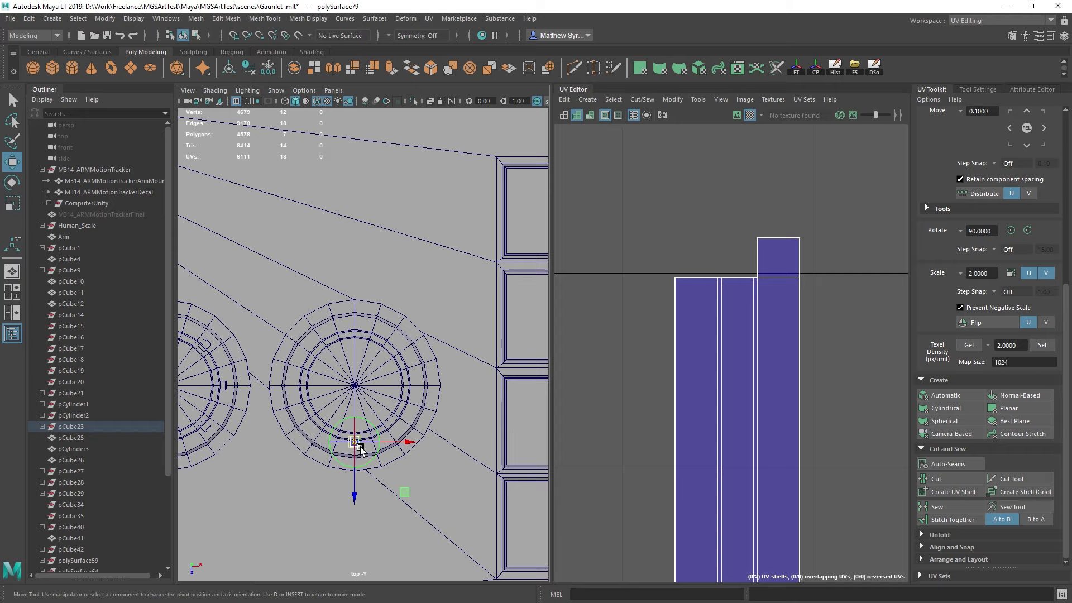
key(v)
drag(355, 441, 357, 385)
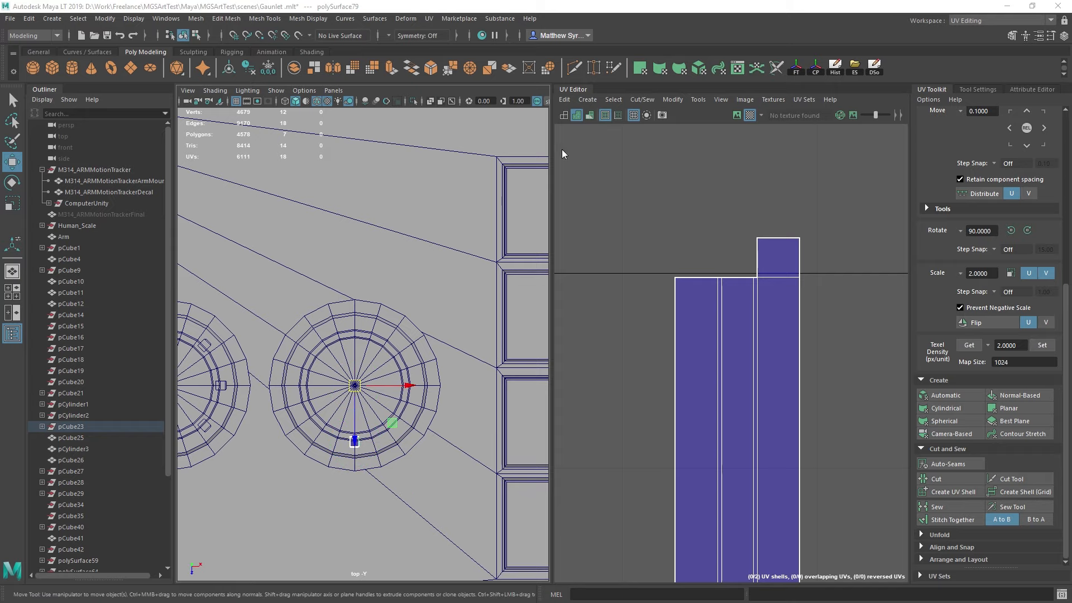
Step: Duplicate the rib and rotate the copy an eighth of a turn around the knob's vertical axis
key(space)
key(space)
key(ctrl+d)
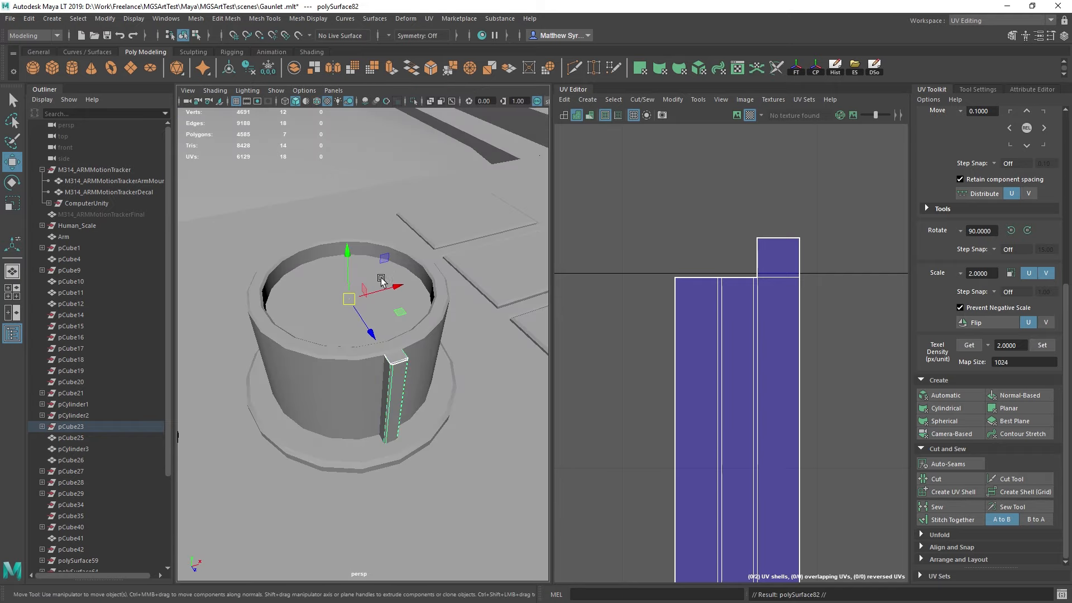
key(e)
drag(347, 334, 384, 332)
Step: Make six more rib copies at equal spacing around the knob, rotating the last one to 315°
key(ctrl+d)
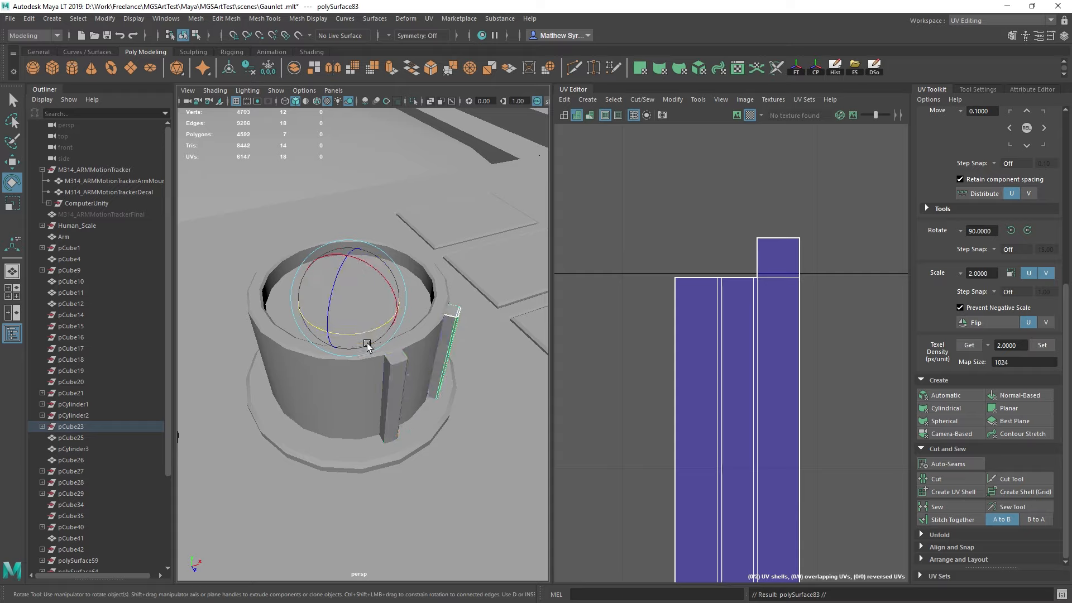
drag(359, 332, 381, 343)
key(ctrl+d)
key(ctrl+d)
key(ctrl+d)
key(ctrl+d)
key(ctrl+d)
key(j)
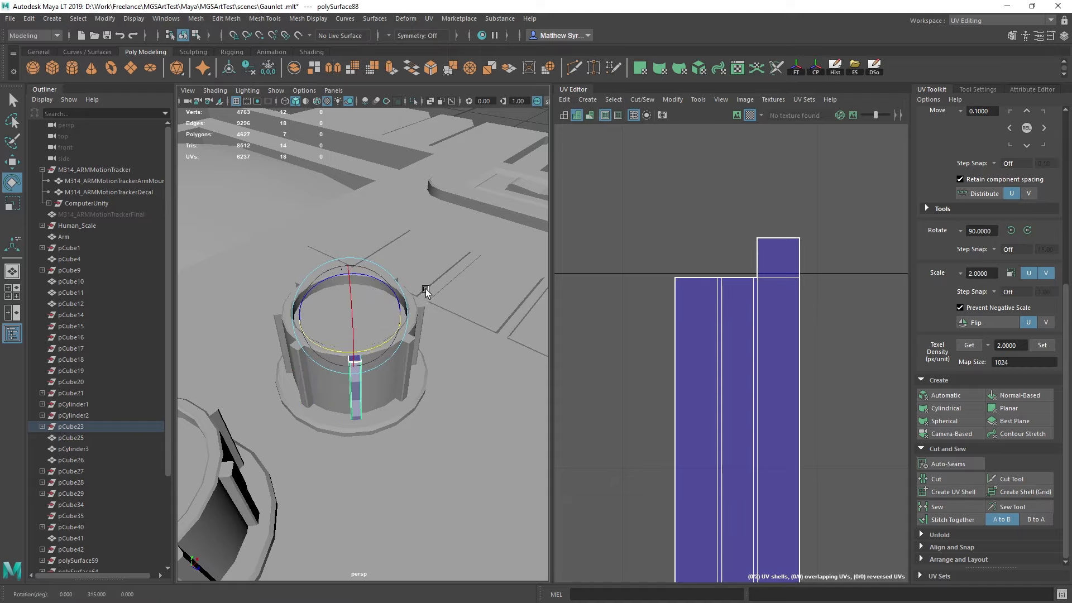
Step: Select the knob's main body and all eight ribs and combine them into one mesh
alt+drag(425, 289, 398, 360)
key(q)
shift+click(335, 382)
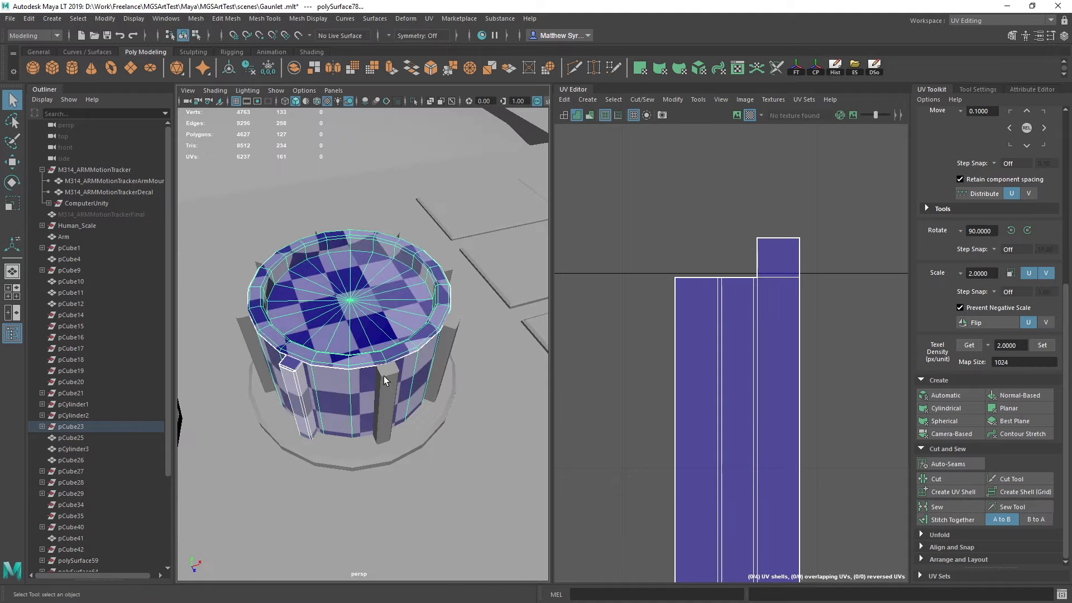
shift+click(385, 380)
shift+click(446, 277)
alt+drag(448, 277, 399, 276)
shift+click(445, 323)
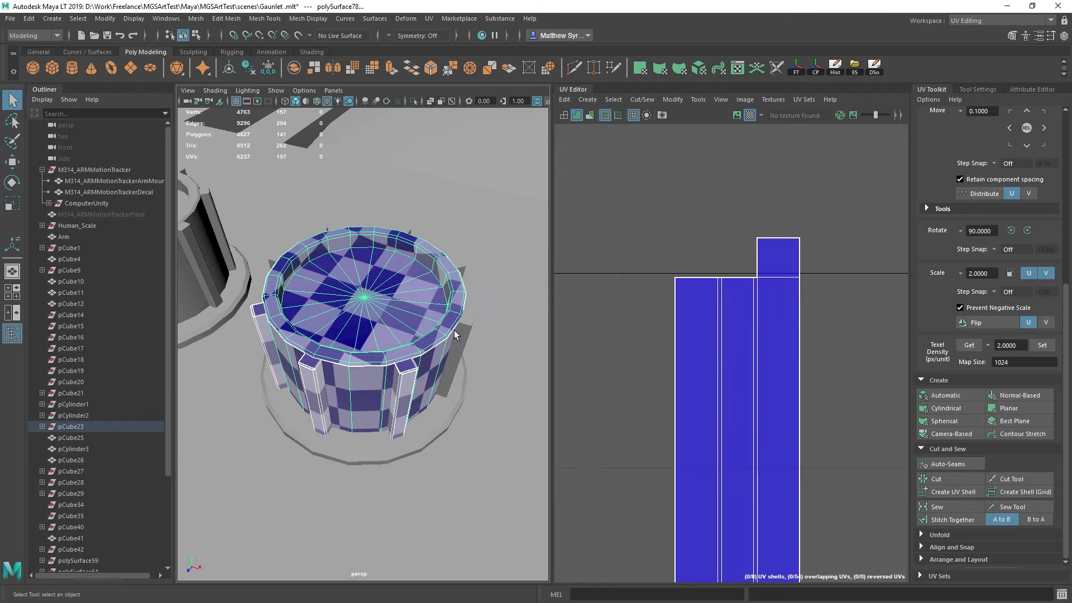
shift+click(457, 337)
shift+click(462, 268)
alt+drag(465, 265, 337, 302)
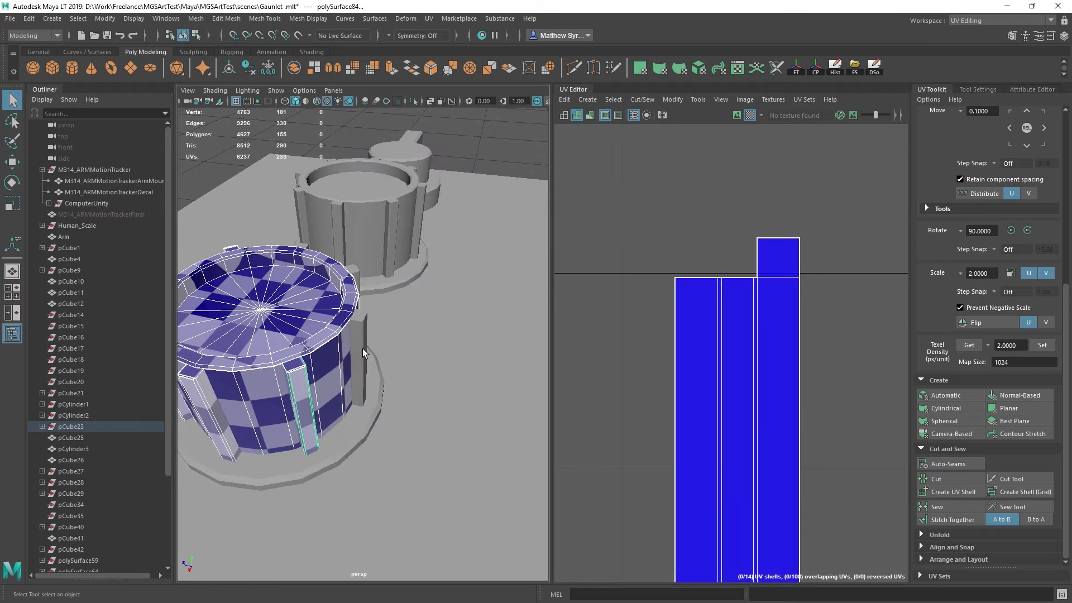
alt+drag(363, 349, 412, 266)
shift+click(416, 299)
shift+right_click(412, 266)
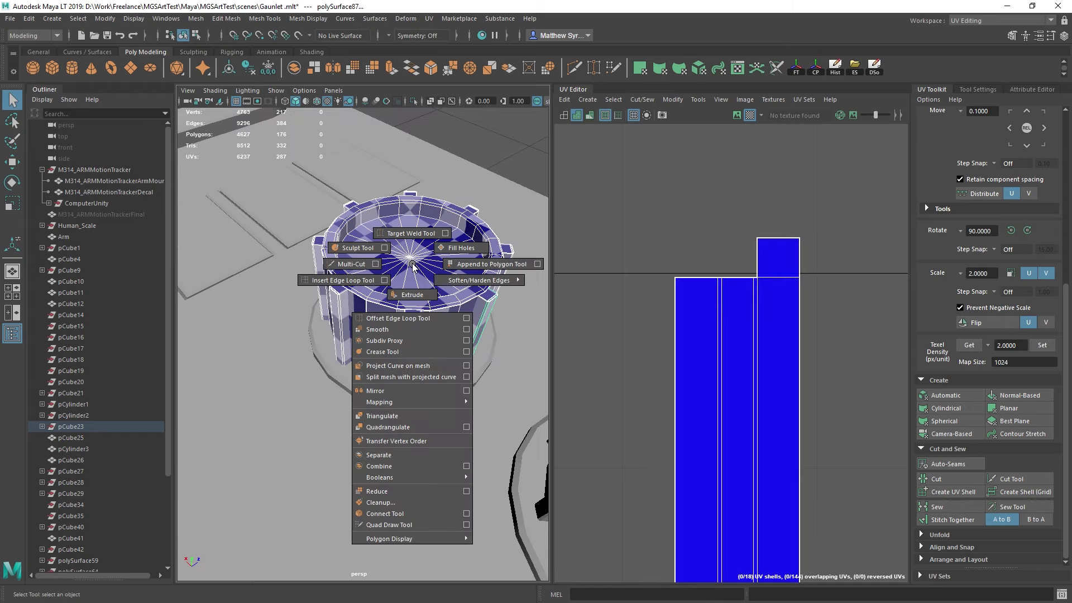
shift+right_drag(397, 480, 390, 465)
Step: Select the flat base flange piece beneath the knob and frame it
scroll(421, 357, down, 5)
alt+drag(421, 356, 367, 322)
click(367, 322)
key(f)
scroll(756, 360, up, 6)
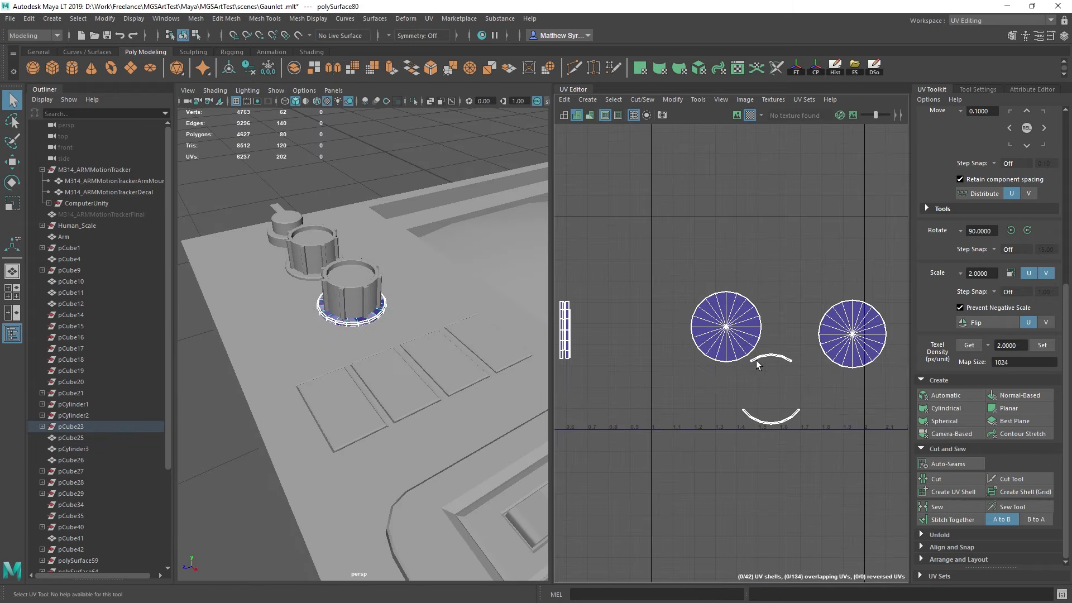
Step: Select the centre UV of the flange's disc shell beside the curved strips and check which face it belongs to
right_drag(734, 304, 737, 264)
double_click(740, 263)
key(f)
alt+drag(415, 368, 441, 353)
right_click(682, 323)
right_drag(633, 320, 630, 321)
click(698, 333)
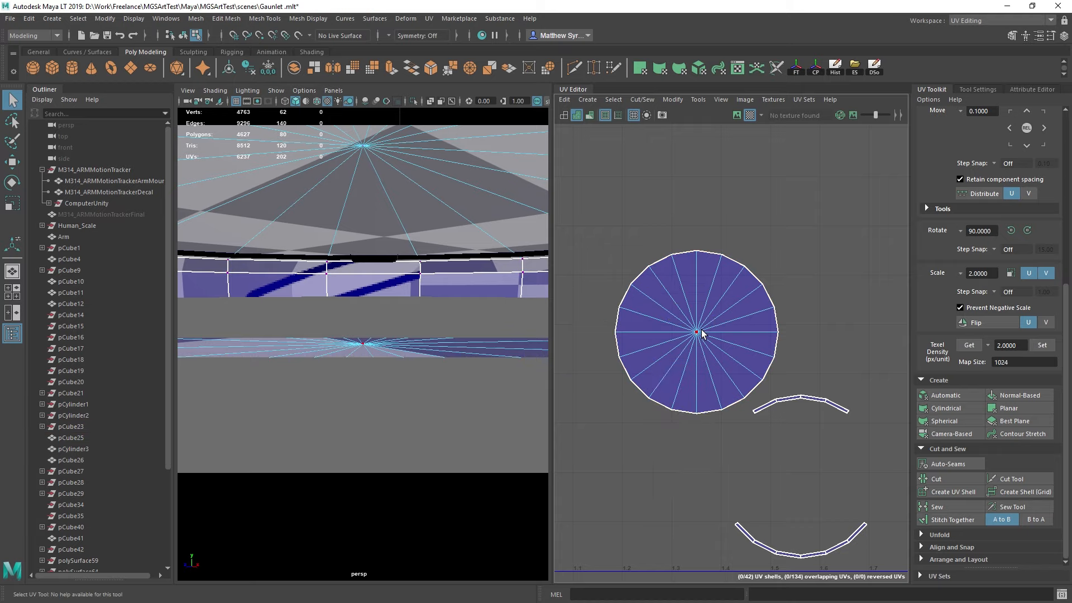
right_drag(698, 333, 744, 327)
click(697, 333)
scroll(475, 360, down, 5)
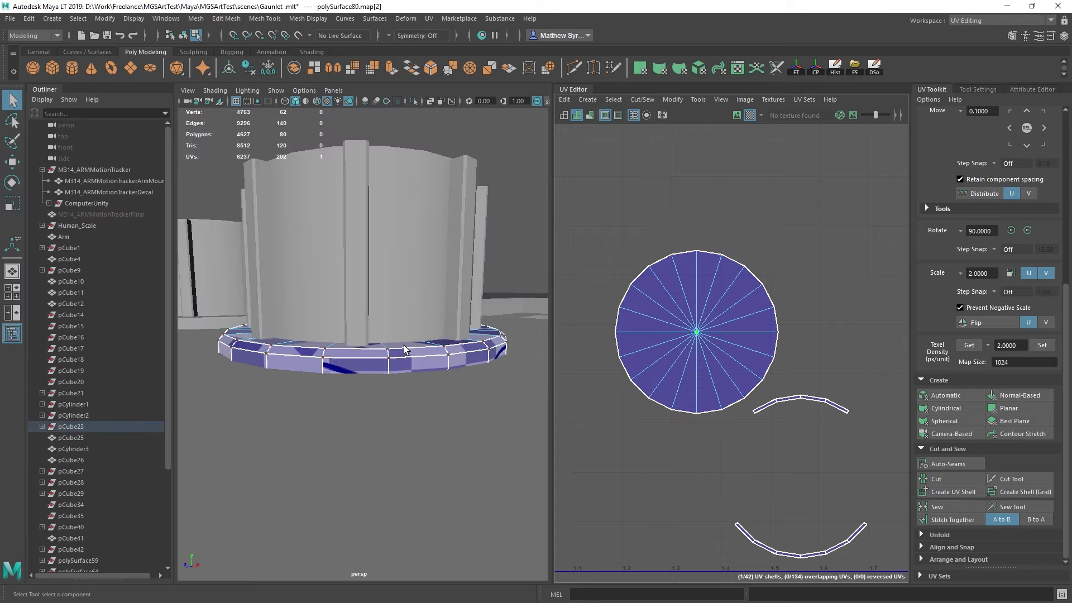
alt+drag(405, 345, 405, 326)
alt+middle_drag(680, 326, 676, 344)
alt+drag(463, 282, 488, 304)
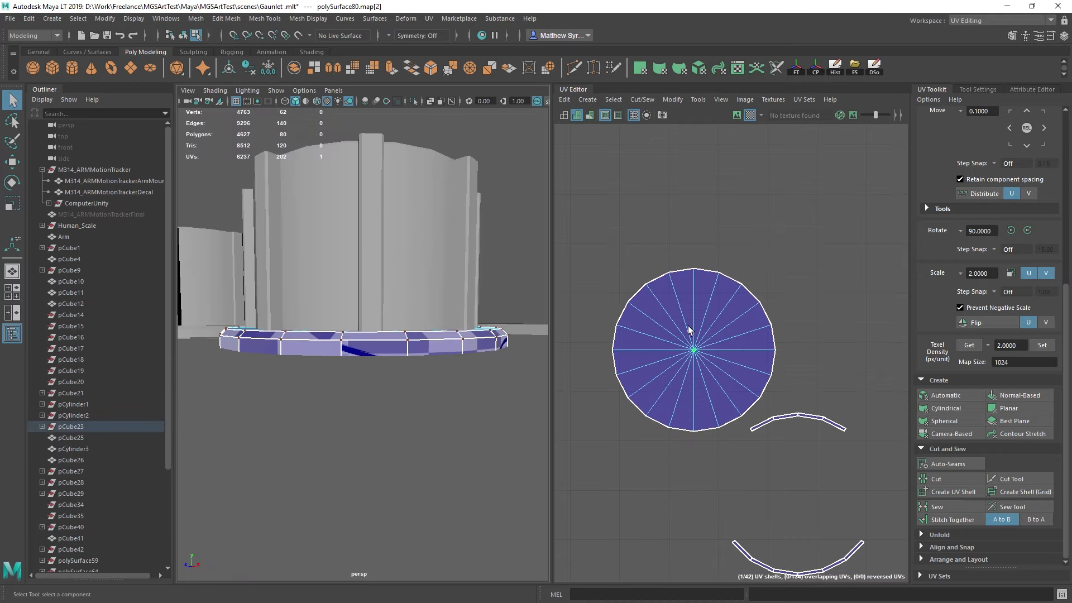
Step: Select the centre vertex of the flange's disc shell, convert it to its surrounding faces and delete them
right_drag(692, 349, 640, 351)
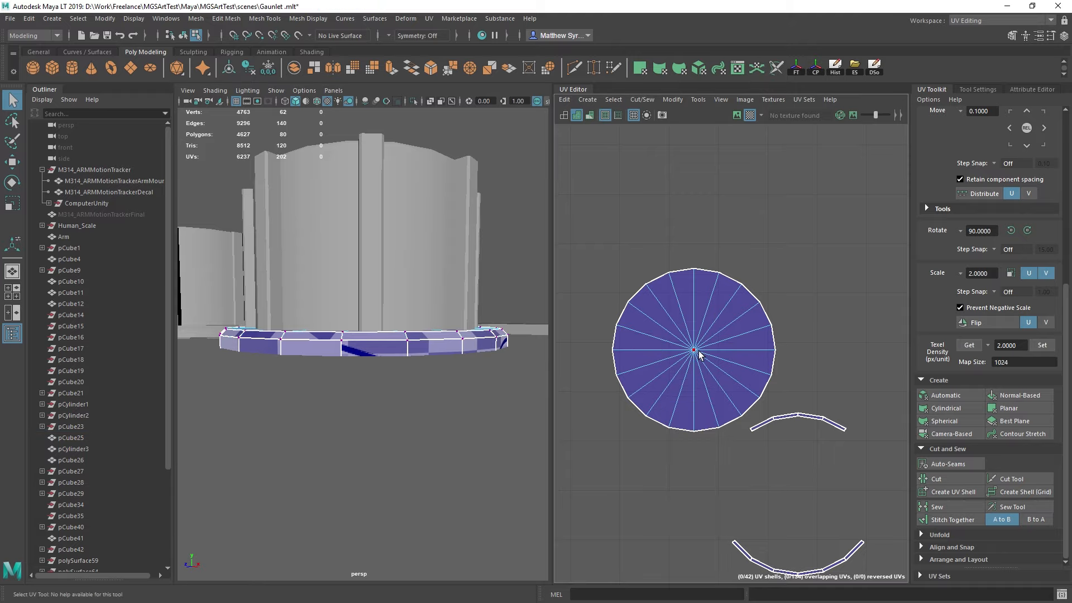
click(698, 350)
ctrl+right_drag(703, 307, 694, 362)
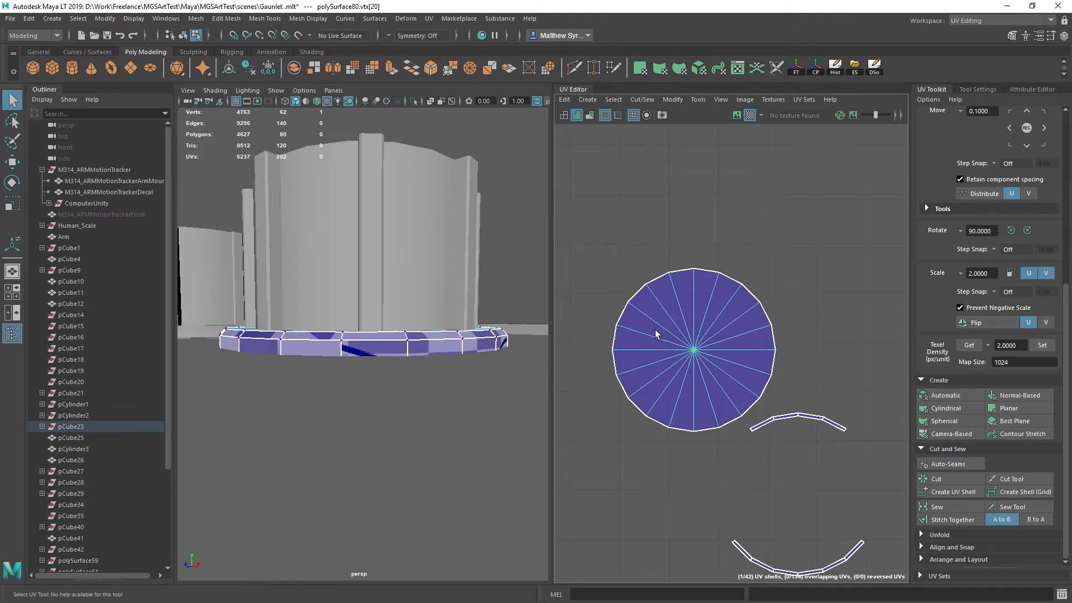
mouse_move(336, 383)
alt+mouse_down()
mouse_move(340, 342)
mouse_move(337, 371)
alt+mouse_up()
key(Delete)
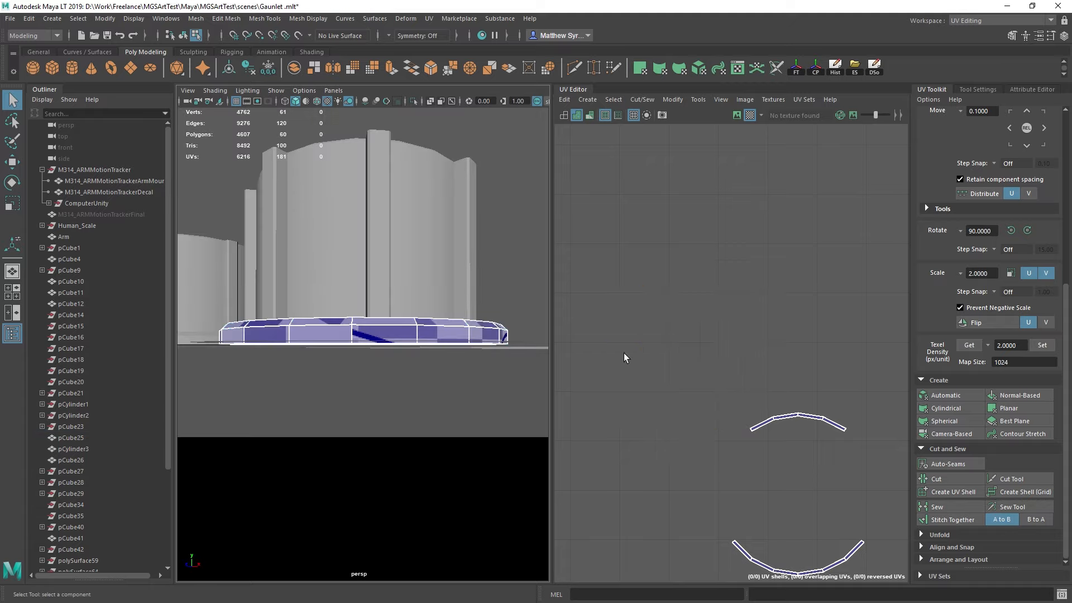
Step: Isolate the flange and examine its top, underside and side faces, then restore the full view
alt+drag(531, 339, 423, 375)
right_drag(423, 375, 463, 268)
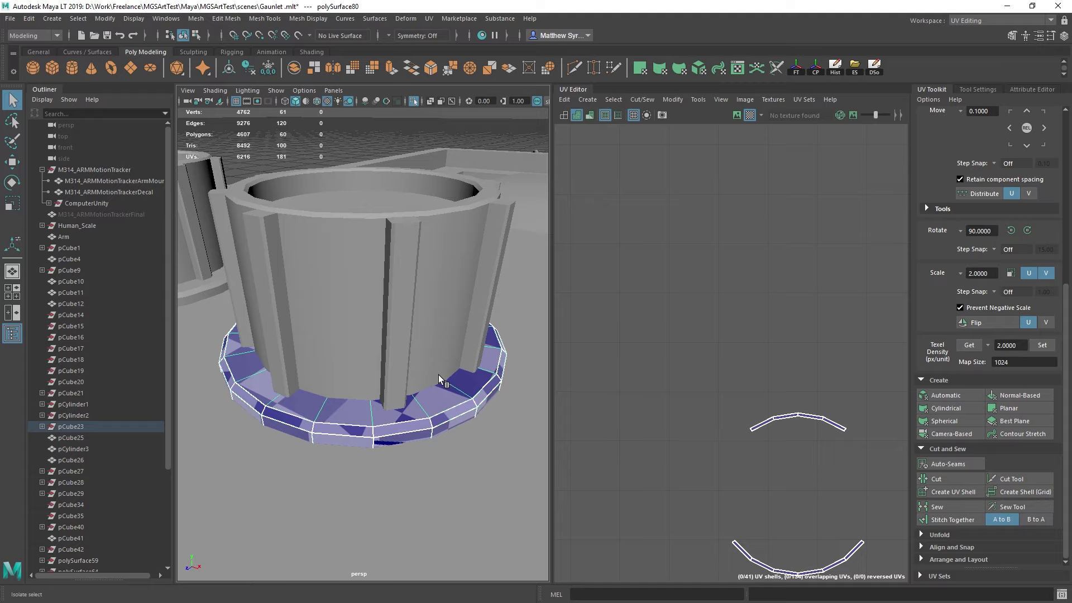
key(ctrl+1)
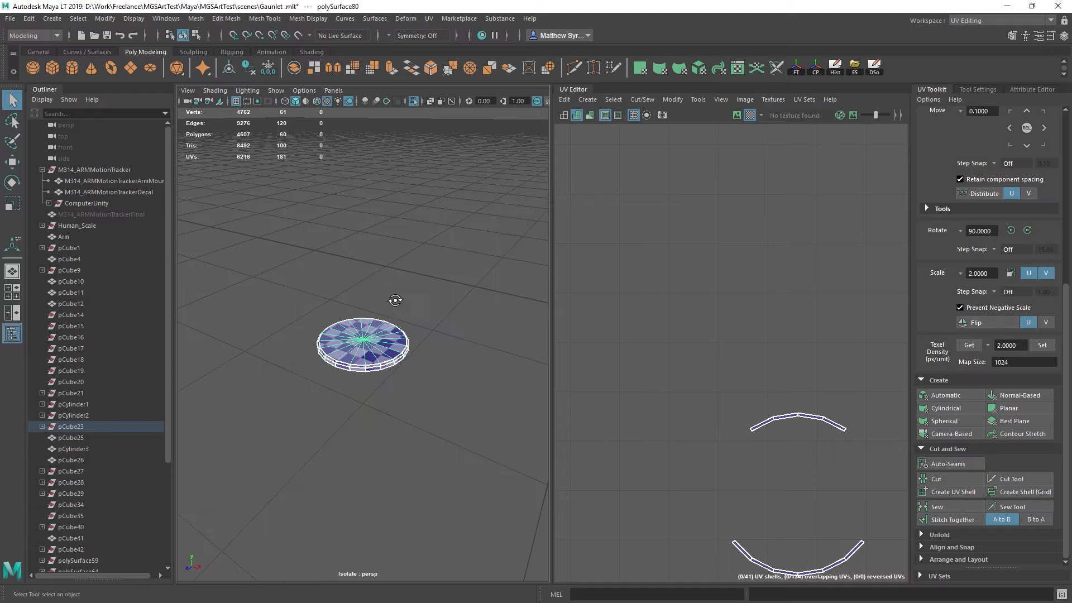
key(f)
mouse_move(395, 301)
alt+mouse_down()
mouse_move(400, 246)
mouse_move(414, 258)
mouse_move(408, 240)
mouse_move(403, 285)
alt+mouse_up()
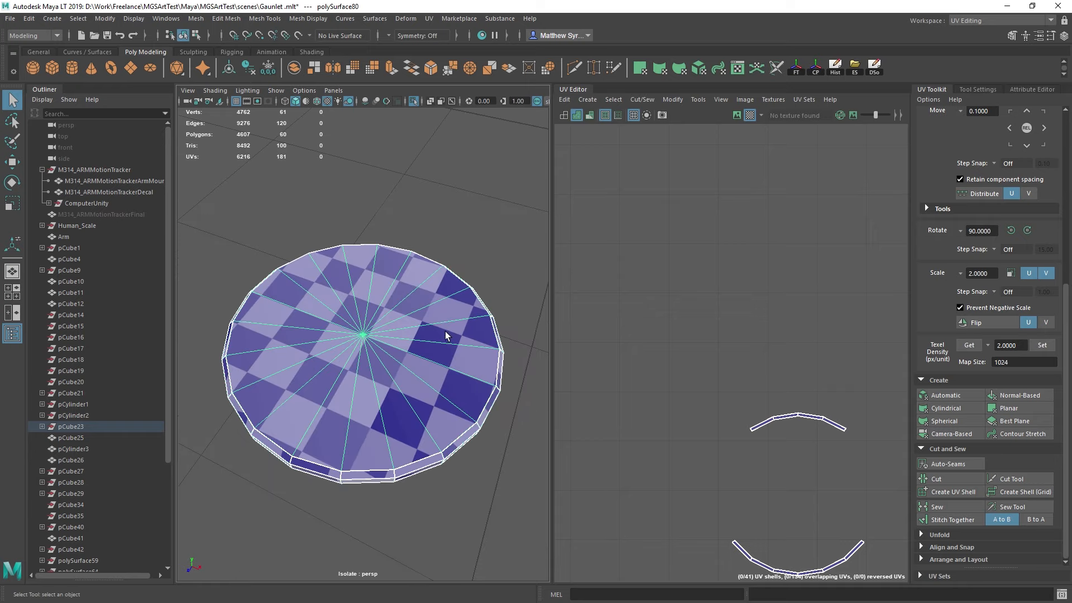
mouse_move(446, 335)
alt+mouse_down()
mouse_move(346, 361)
mouse_move(436, 325)
alt+mouse_up()
key(ctrl+1)
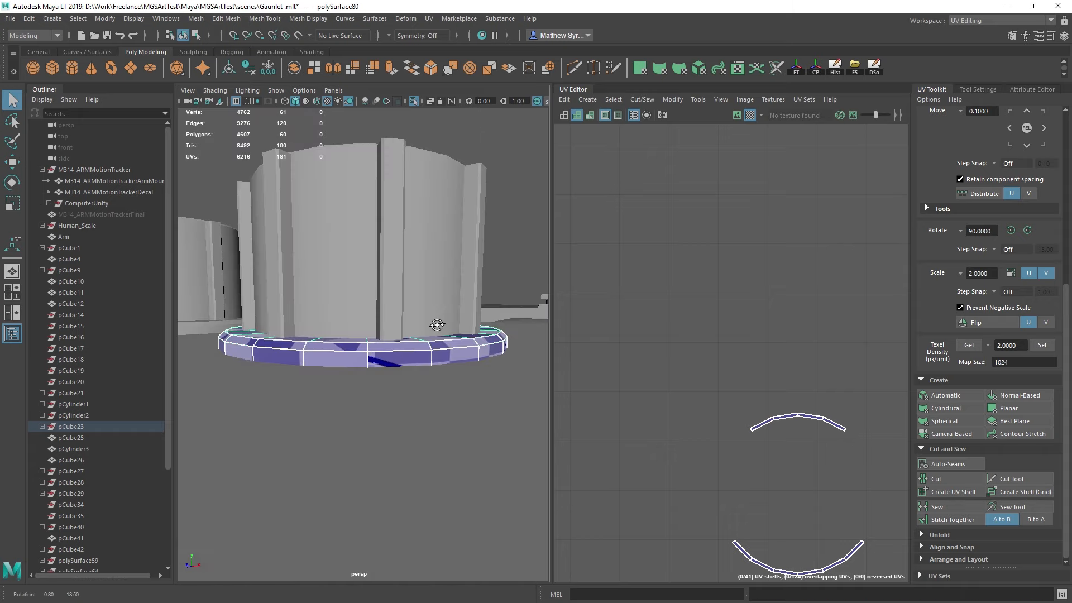
Step: Undo the deletion of the disc faces and delete only the disc shell's UVs
key(ctrl+z)
key(ctrl+z)
key(ctrl+z)
alt+middle_drag(745, 311, 771, 310)
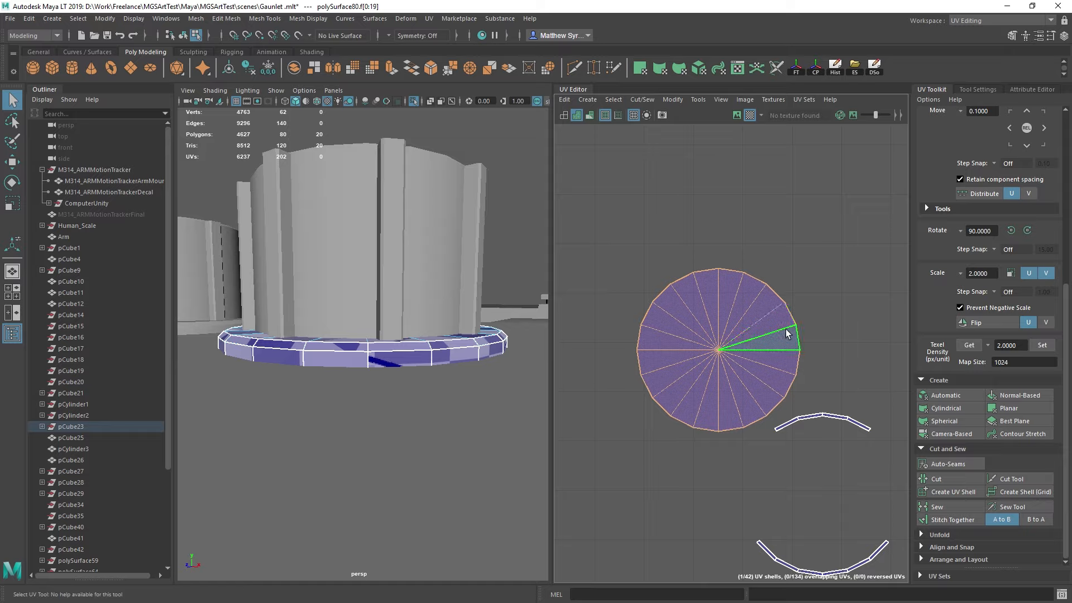
key(Delete)
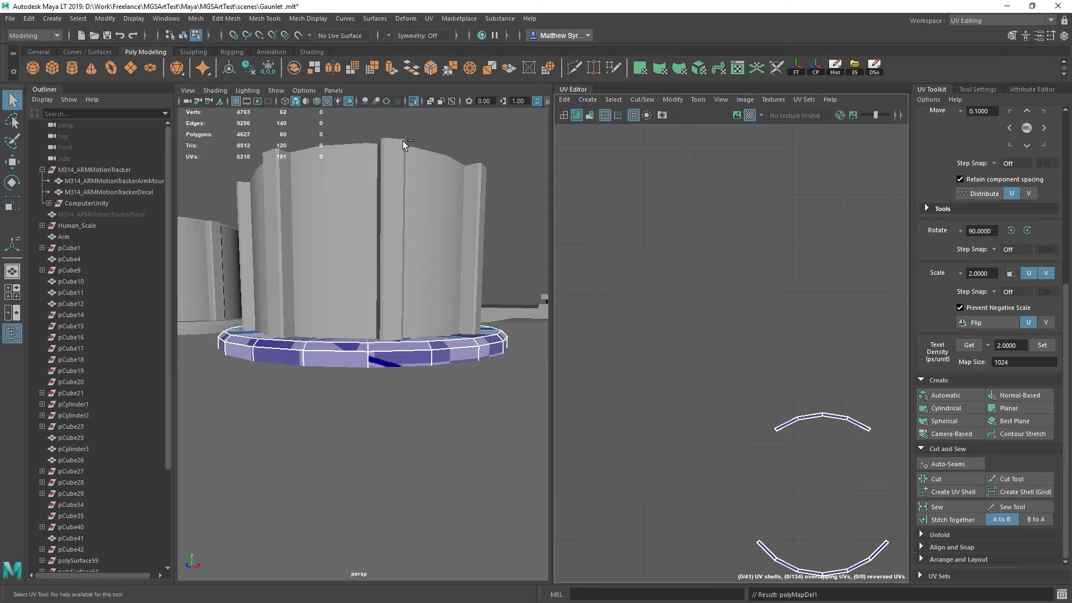
Step: Isolate the flange, delete all faces around its underside's centre vertex, and restore the full view
right_drag(407, 367, 451, 331)
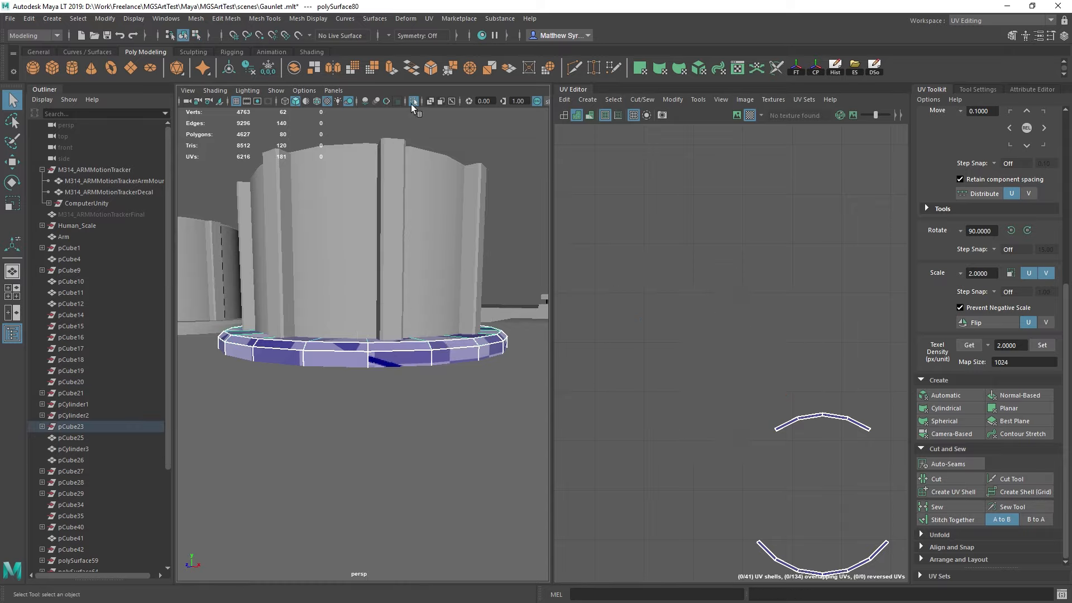
alt+drag(405, 338, 413, 334)
click(412, 101)
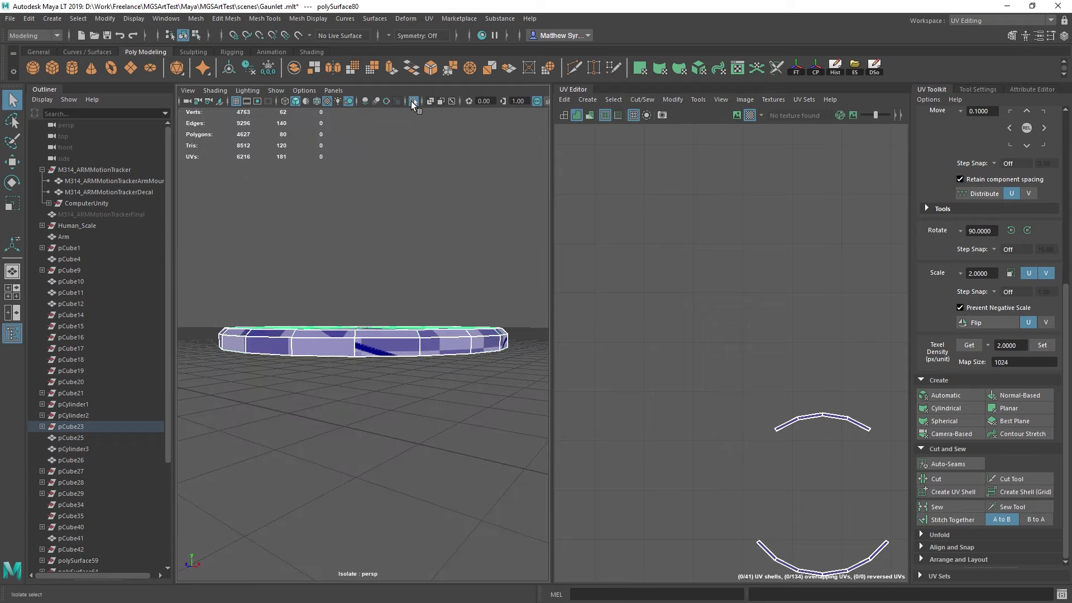
alt+drag(419, 145, 430, 302)
click(363, 347)
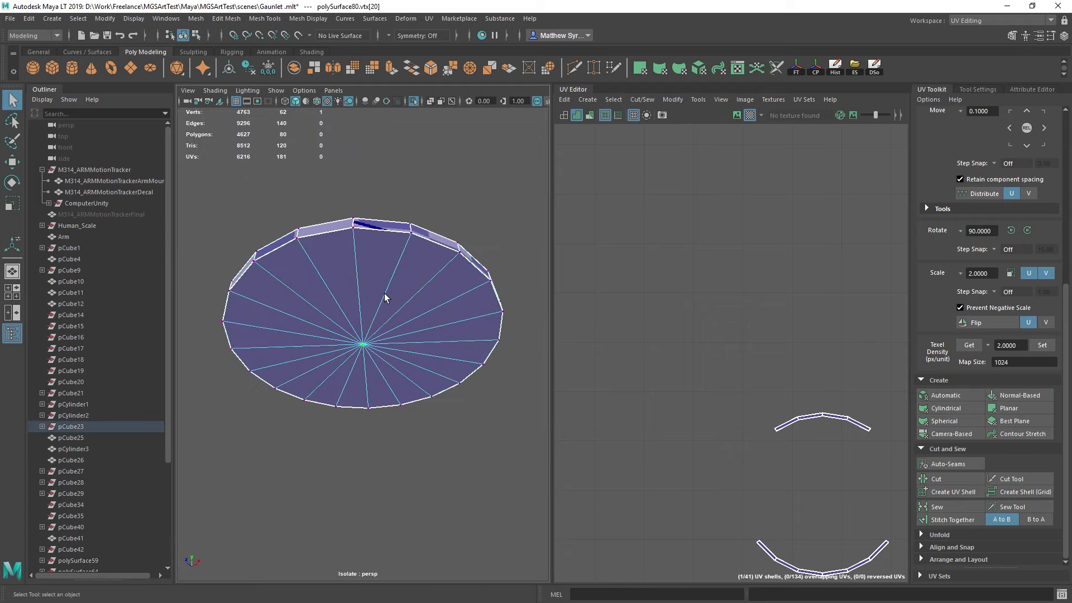
ctrl+right_drag(381, 282, 380, 321)
ctrl+right_drag(386, 275, 374, 306)
ctrl+right_drag(384, 284, 399, 343)
key(Delete)
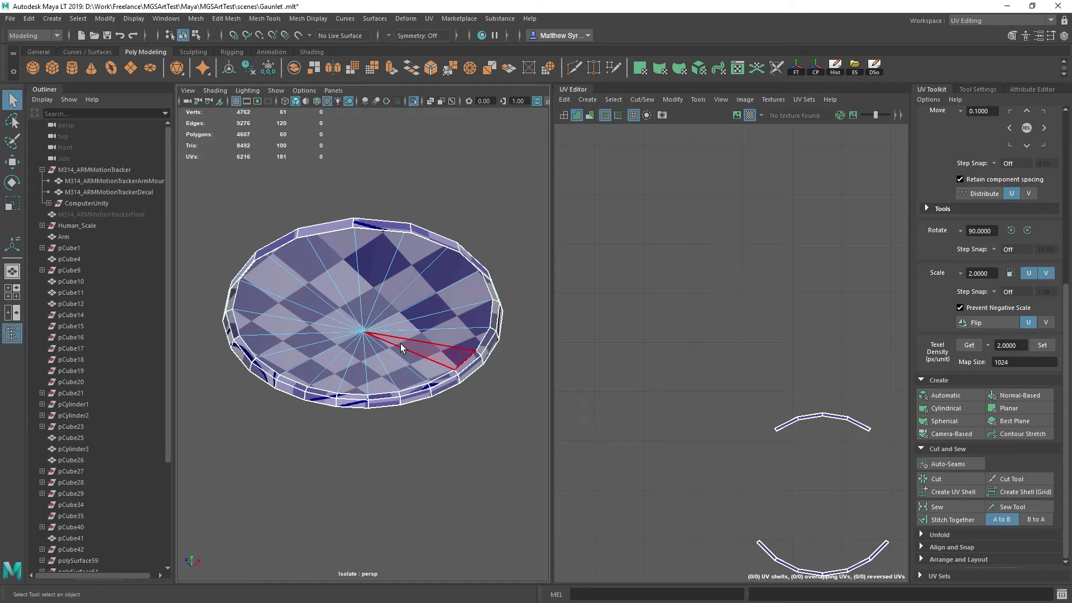
right_drag(399, 283, 435, 269)
click(417, 98)
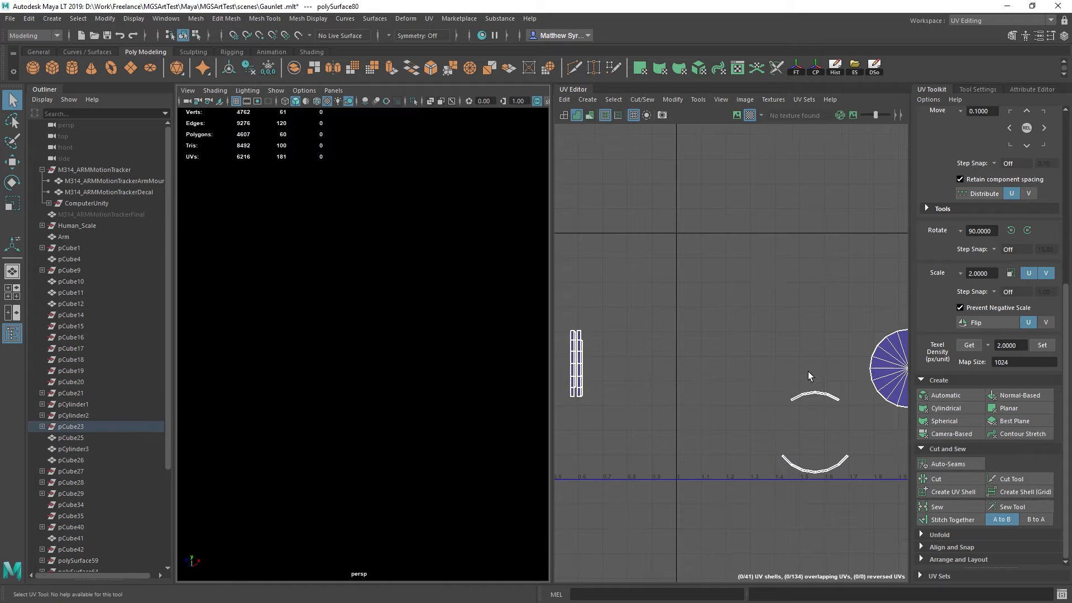
Step: Stitch the flange's bevel faces to the disc shell's border loop and sew the gaps between them
alt+drag(404, 330, 393, 321)
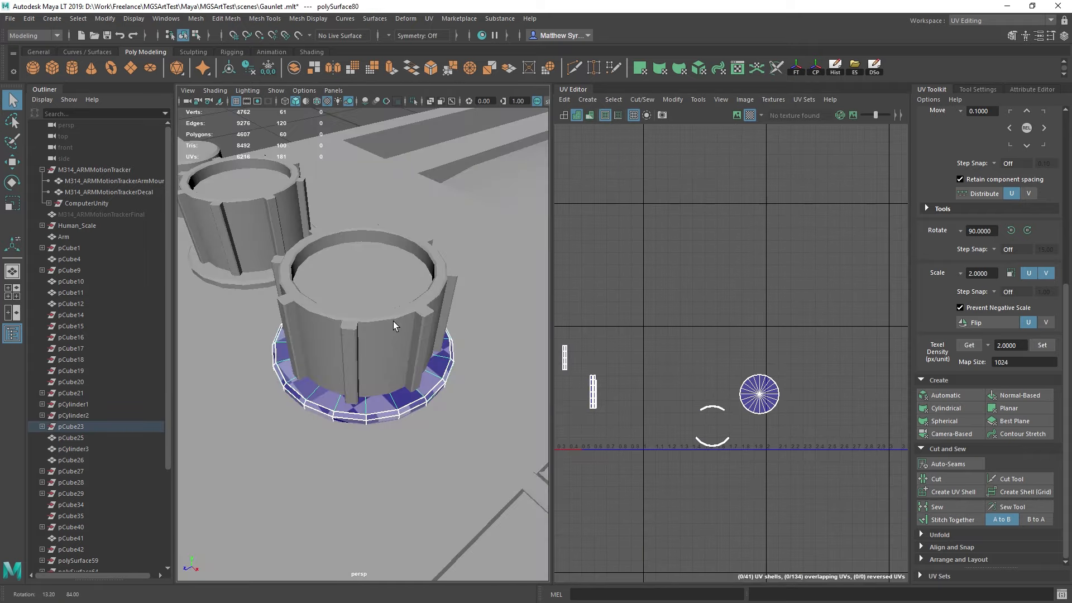
scroll(762, 394, up, 4)
key(F10)
double_click(743, 339)
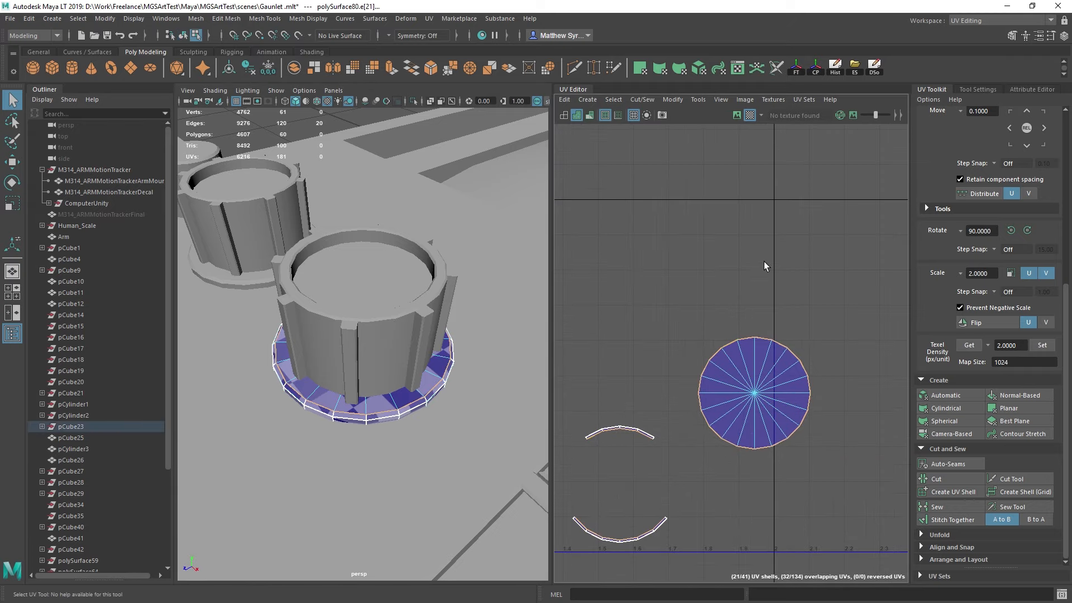
shift+right_drag(766, 233, 684, 193)
scroll(766, 329, up, 5)
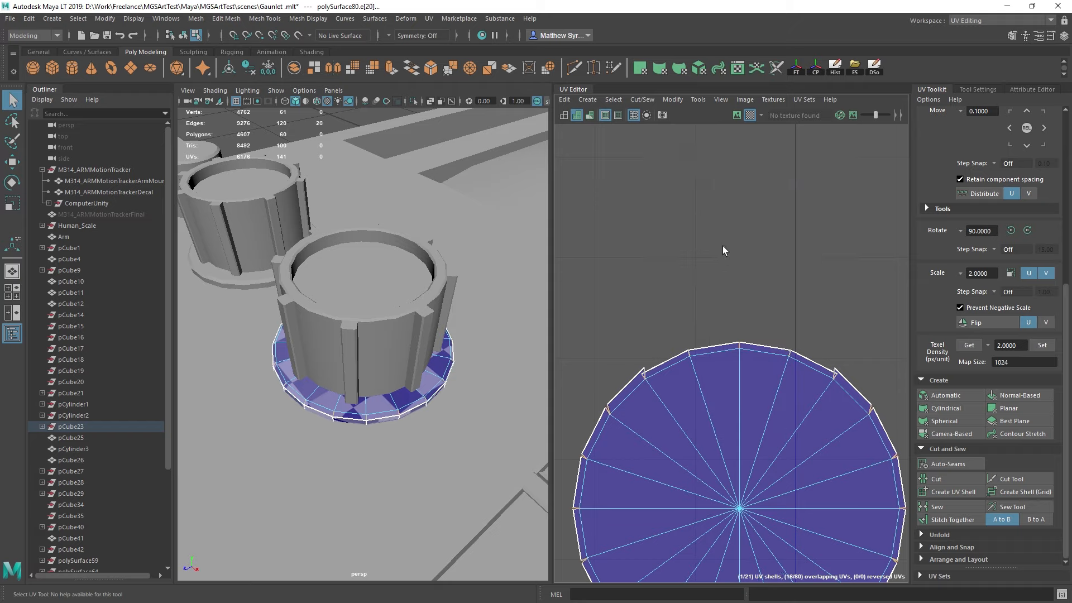
shift+right_drag(728, 241, 770, 261)
Step: Stitch the outer side-wall faces to the disc shell's new border and sew the seams between them
double_click(754, 345)
shift+right_drag(765, 220, 768, 262)
scroll(763, 279, down, 4)
scroll(764, 286, down, 2)
ctrl+right_drag(768, 224, 704, 206)
shift+right_drag(734, 201, 775, 219)
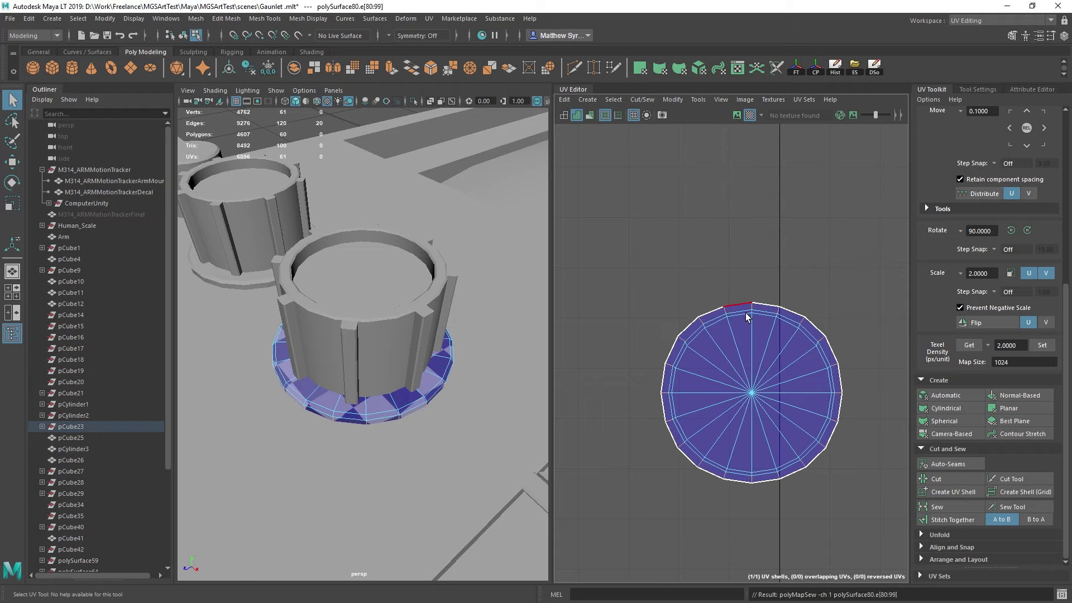
Step: Select all UVs of the flange shell and unfold it
right_drag(757, 329, 798, 311)
double_click(776, 316)
shift+right_drag(801, 223, 672, 233)
Step: Select the flange and the ribbed knob above it and combine them into one mesh
alt+drag(506, 361, 600, 373)
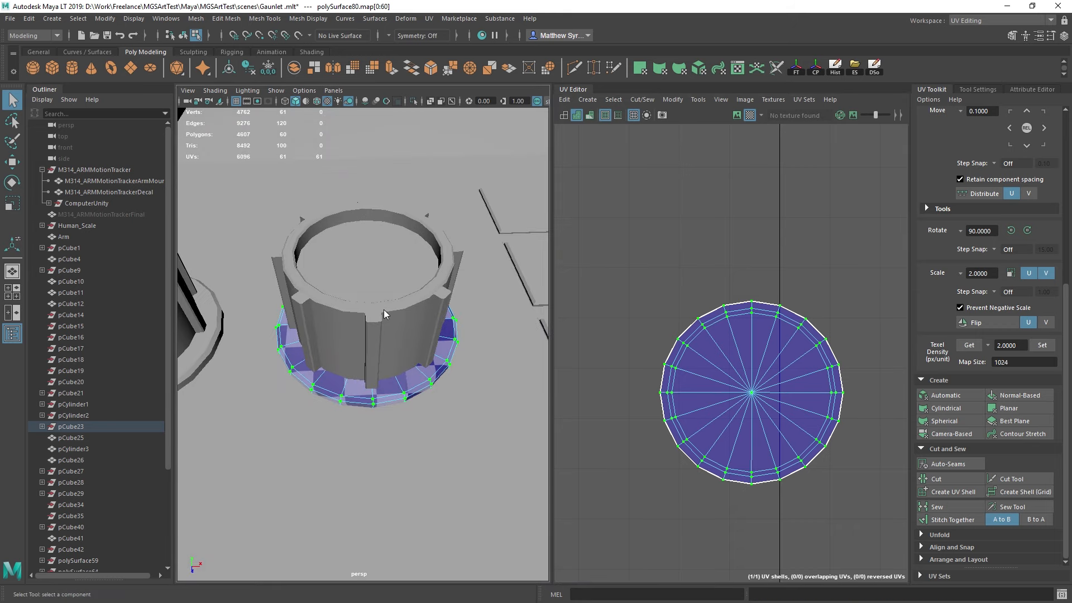
right_drag(383, 309, 384, 338)
click(406, 384)
shift+click(383, 294)
shift+right_drag(351, 527, 353, 496)
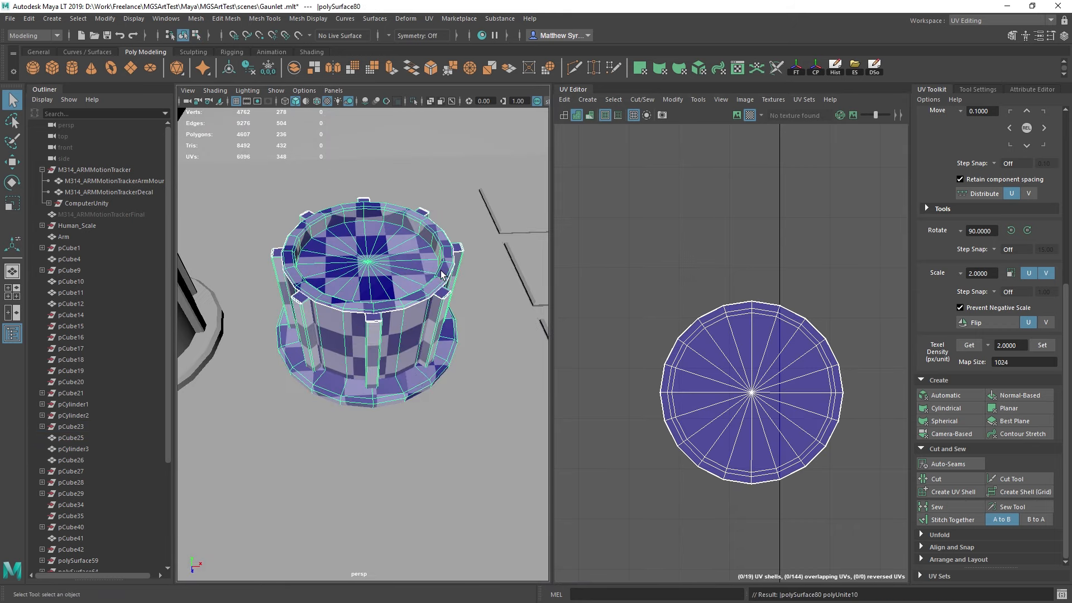
Step: Delete the old neighbouring knob and put a duplicate of the finished knob in its place
scroll(441, 271, down, 6)
alt+drag(441, 271, 394, 333)
click(363, 351)
key(Delete)
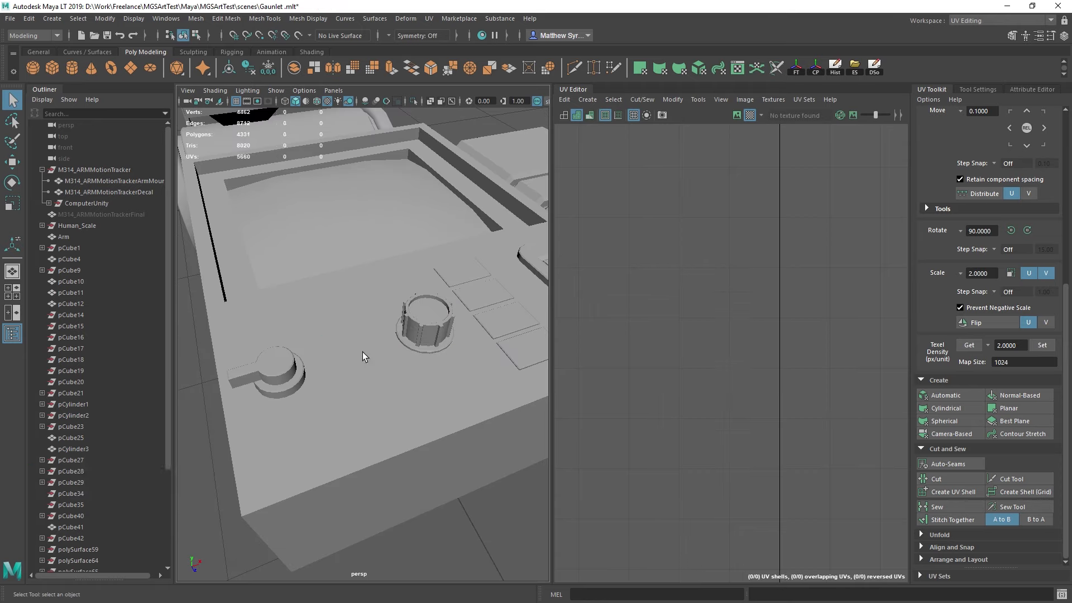
click(423, 314)
key(w)
mouse_move(474, 306)
shift+mouse_down()
mouse_move(396, 329)
mouse_move(434, 341)
shift+mouse_up()
scroll(441, 322, down, 5)
scroll(439, 346, up, 5)
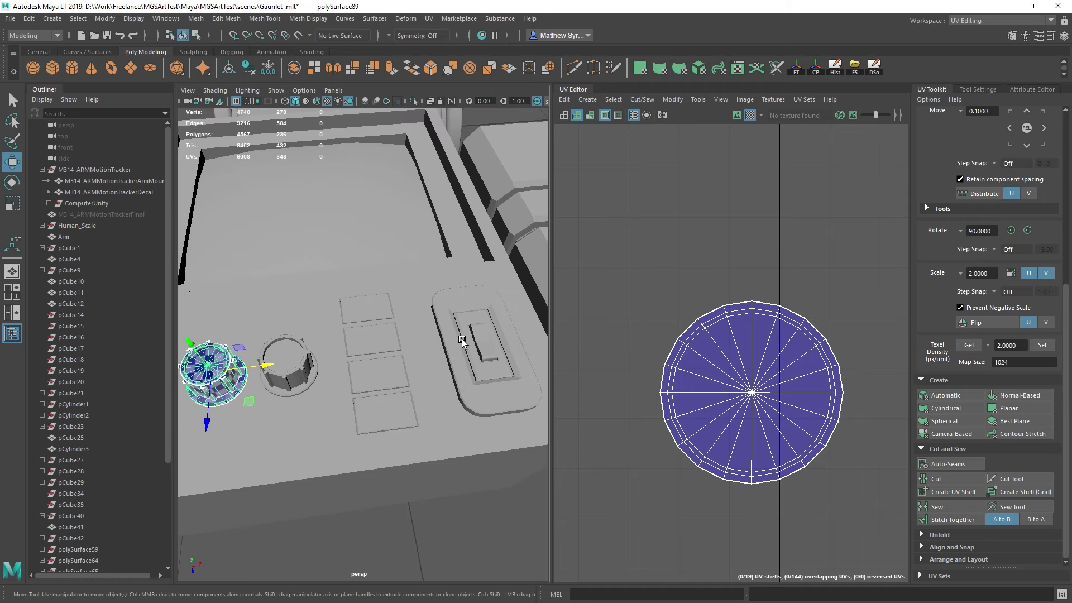
Step: Select the rounded rectangular panel beside the four flat buttons and apply automatic UV mapping
click(461, 336)
alt+middle_drag(468, 329, 283, 338)
click(945, 394)
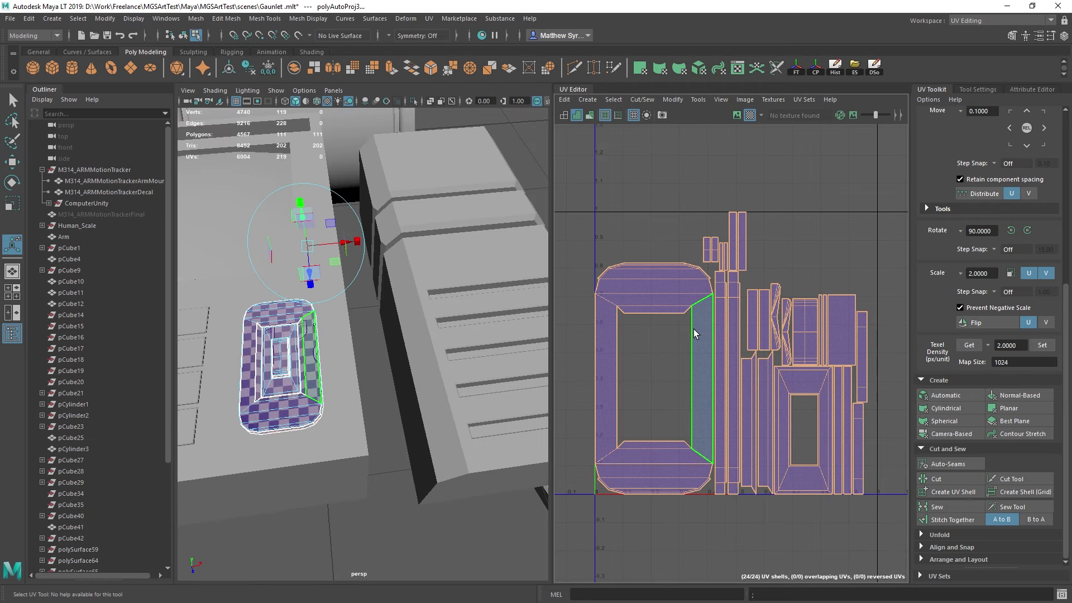
Step: Stitch the adjoining strips to the large frame shell's two long inner edges and sew the corner seams
scroll(693, 330, down, 3)
scroll(705, 337, up, 6)
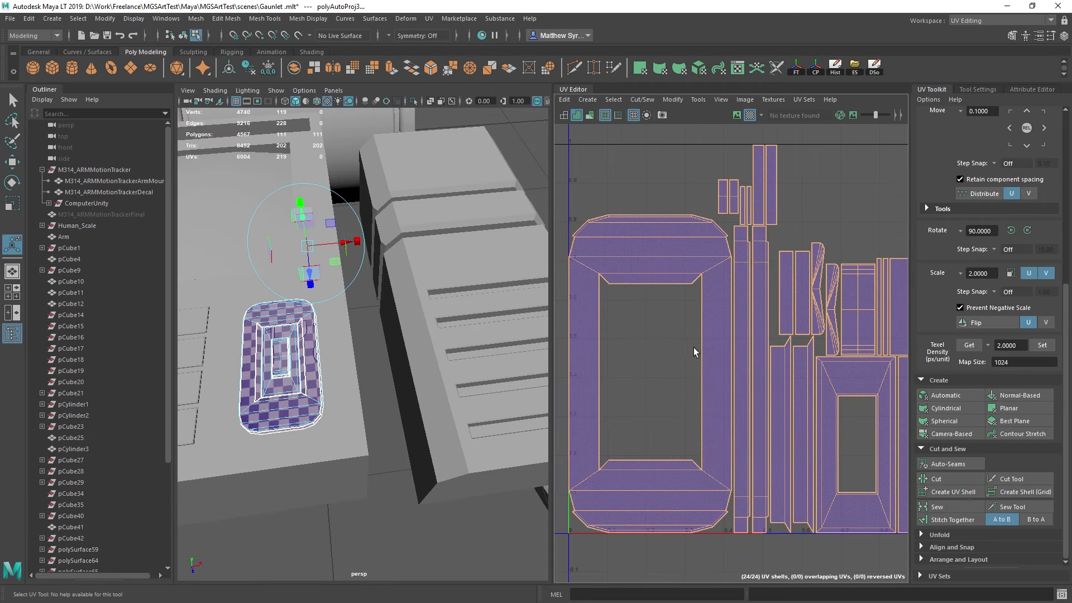
right_drag(693, 348, 668, 339)
click(698, 317)
click(597, 337)
key(g)
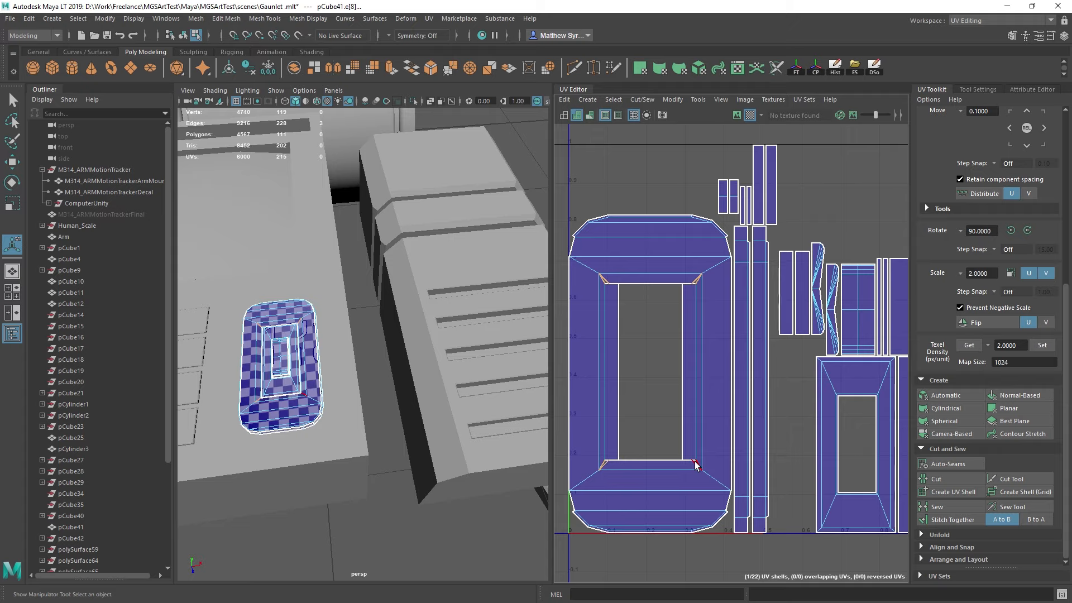
shift+right_drag(657, 380, 701, 404)
key(w)
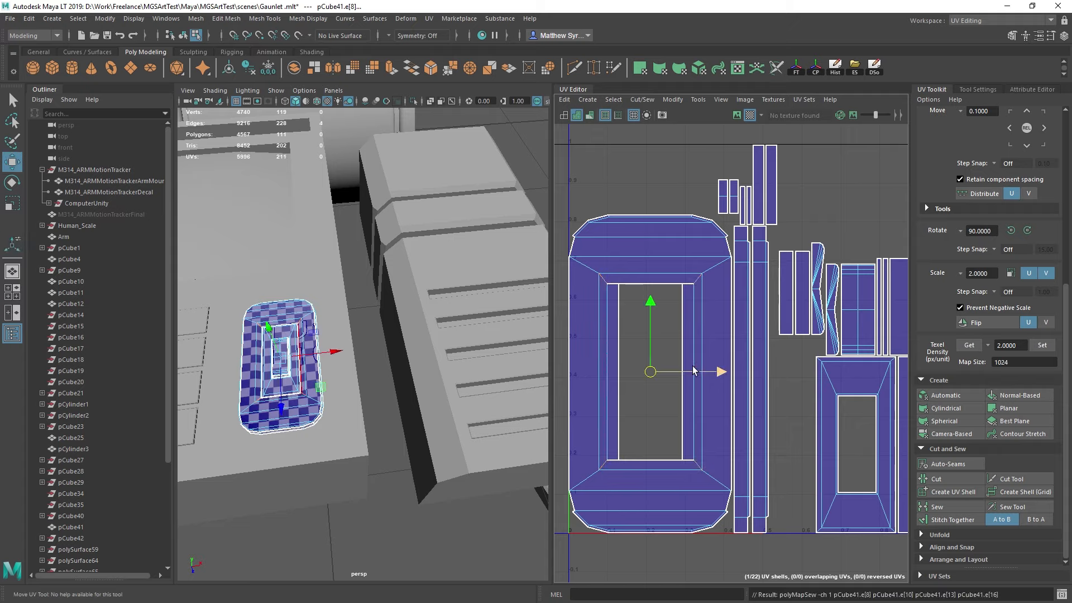
Step: Stitch wall strips to the upper and lower edges of the large frame's opening and sew their corner seams
click(647, 286)
shift+right_drag(650, 296, 647, 322)
click(645, 459)
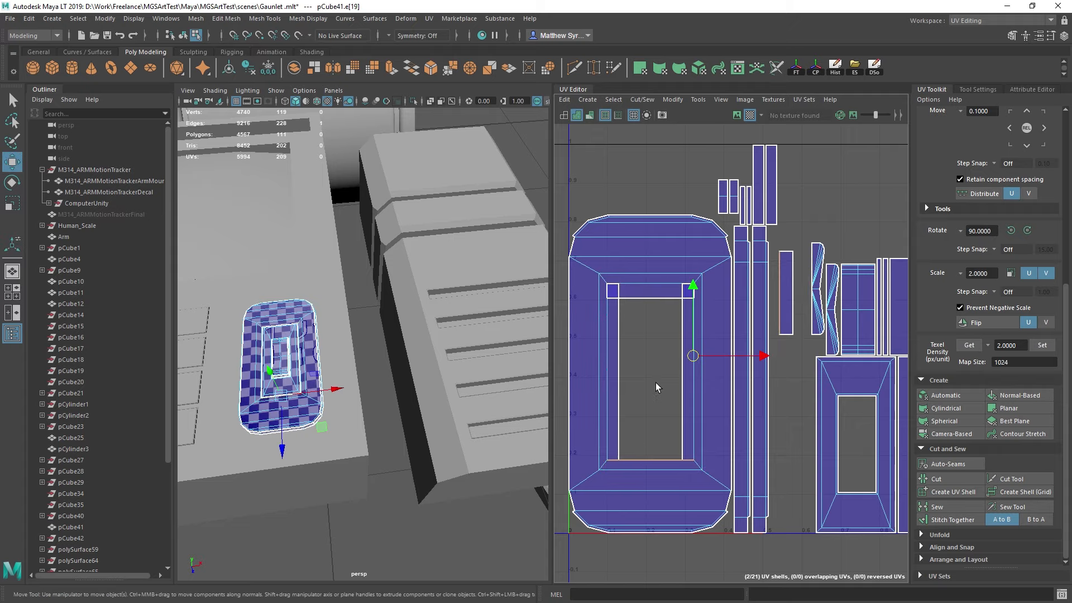
shift+right_drag(655, 383, 654, 412)
click(618, 450)
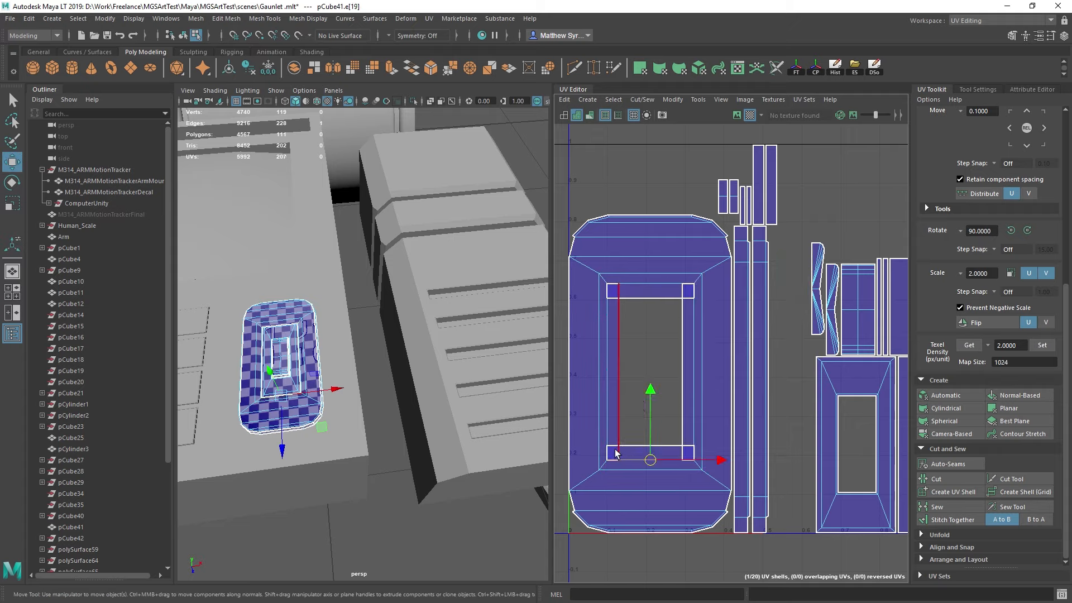
click(612, 286)
ctrl+right_drag(679, 152, 642, 127)
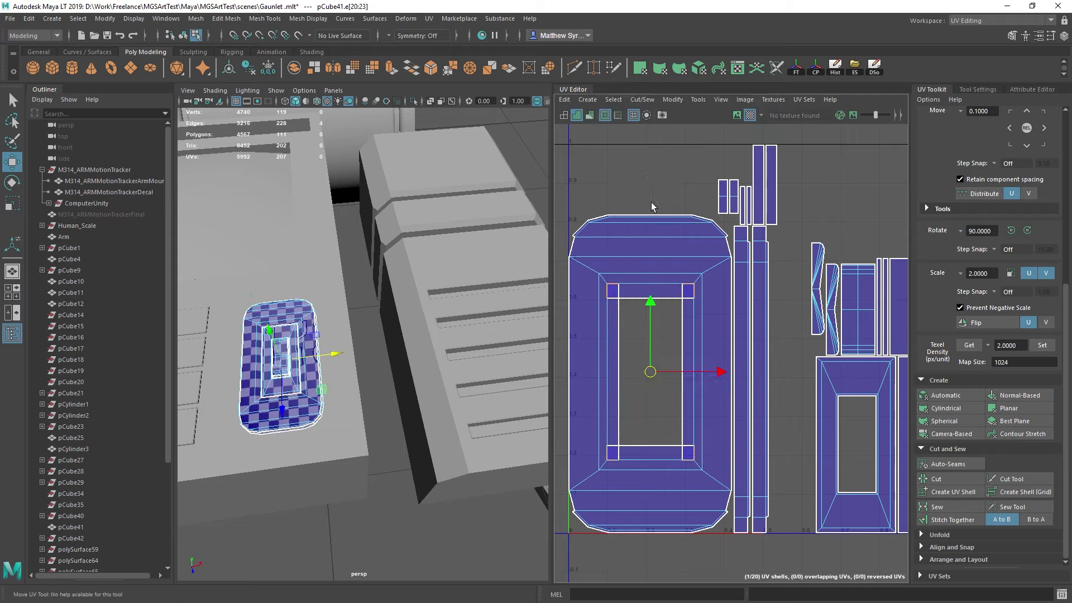
shift+right_drag(651, 202, 702, 220)
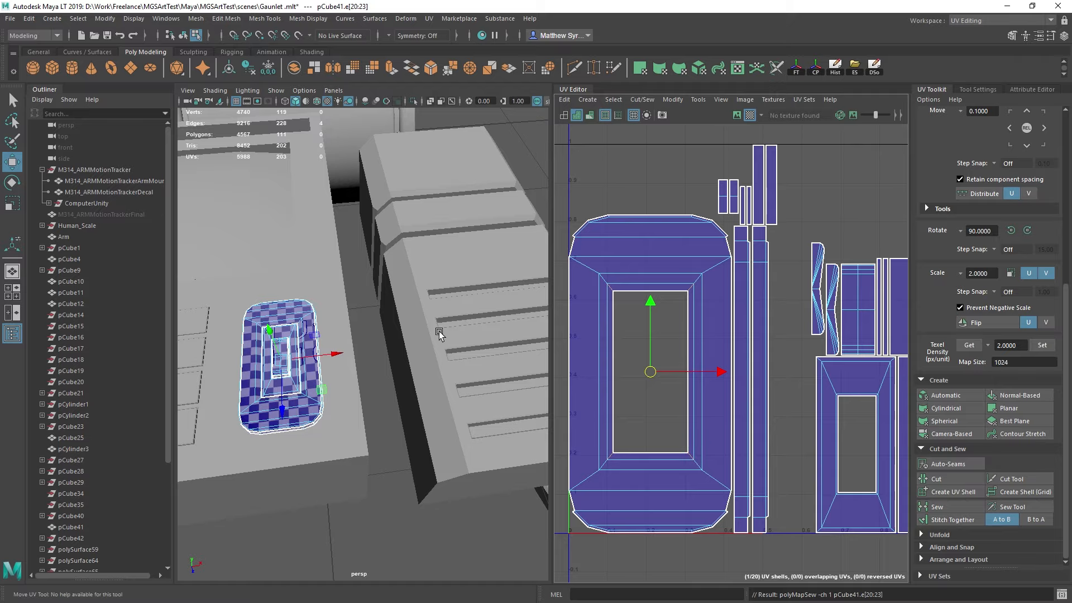
Step: Select the long left edge of the large frame's opening and check where it lies on the panel
click(612, 338)
key(f)
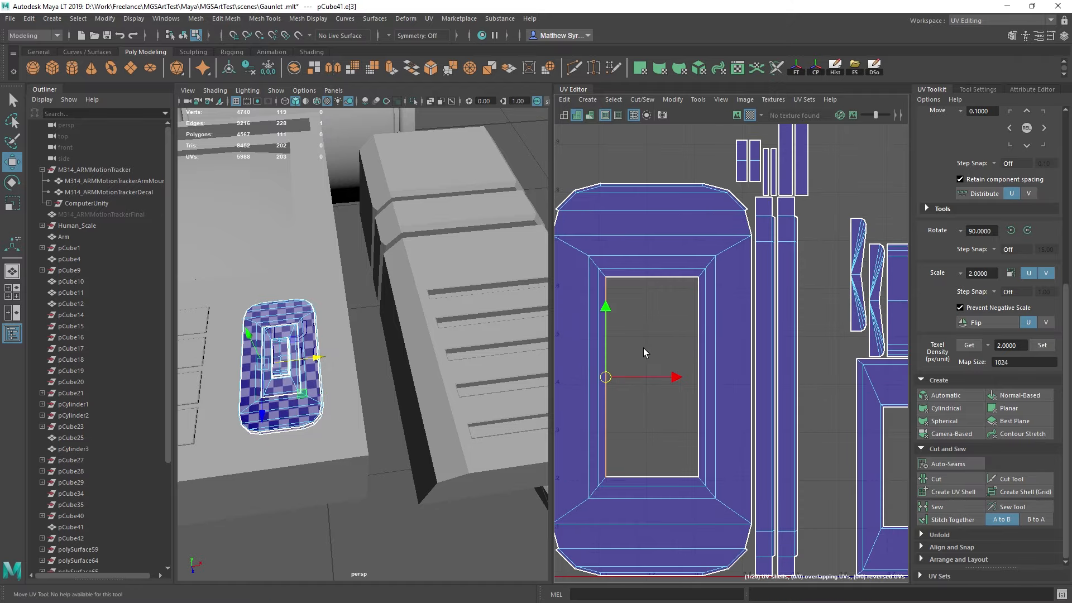
key(f)
alt+drag(372, 398, 454, 308)
scroll(707, 293, down, 4)
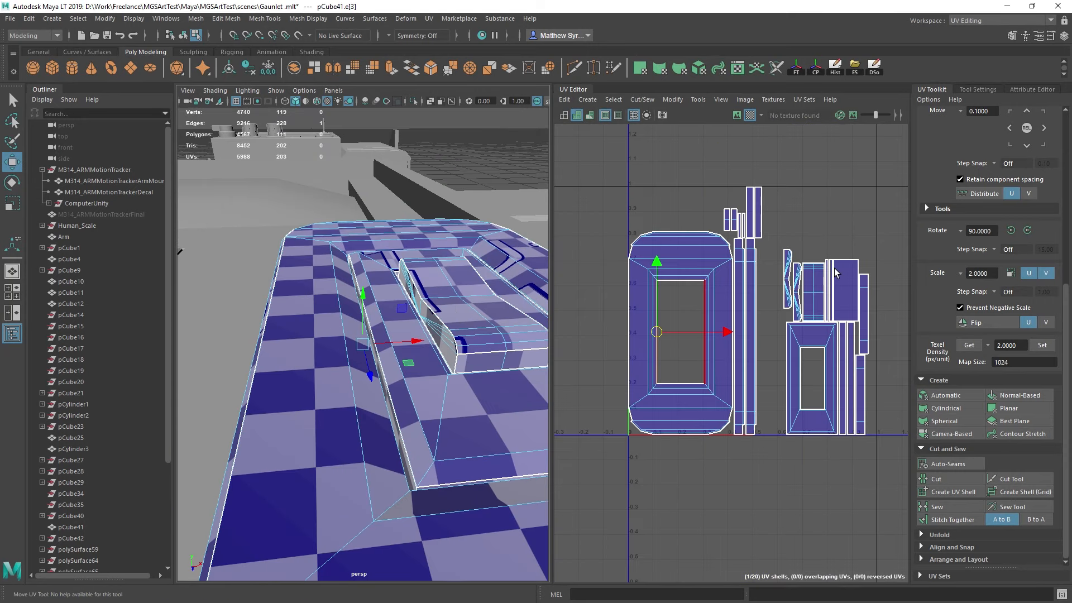
Step: Select the inner edge loop of the smaller frame shell and stitch the adjoining strips to all four sides
scroll(708, 386, up, 4)
alt+middle_drag(856, 385, 779, 364)
click(705, 324)
alt+middle_drag(668, 304, 679, 340)
shift+right_drag(682, 331, 678, 357)
double_click(681, 312)
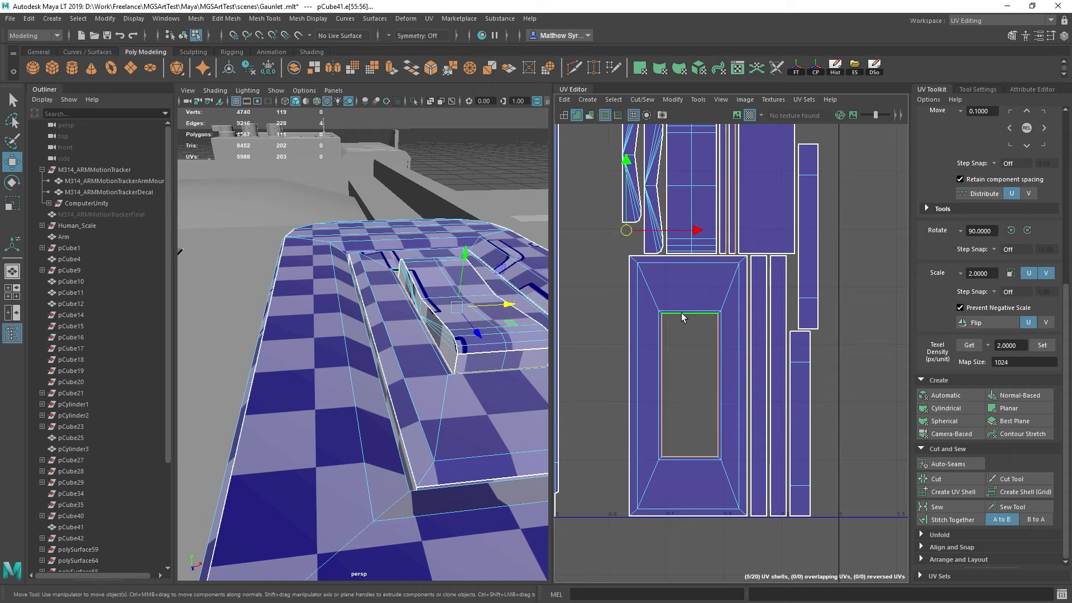
shift+right_drag(688, 349, 690, 380)
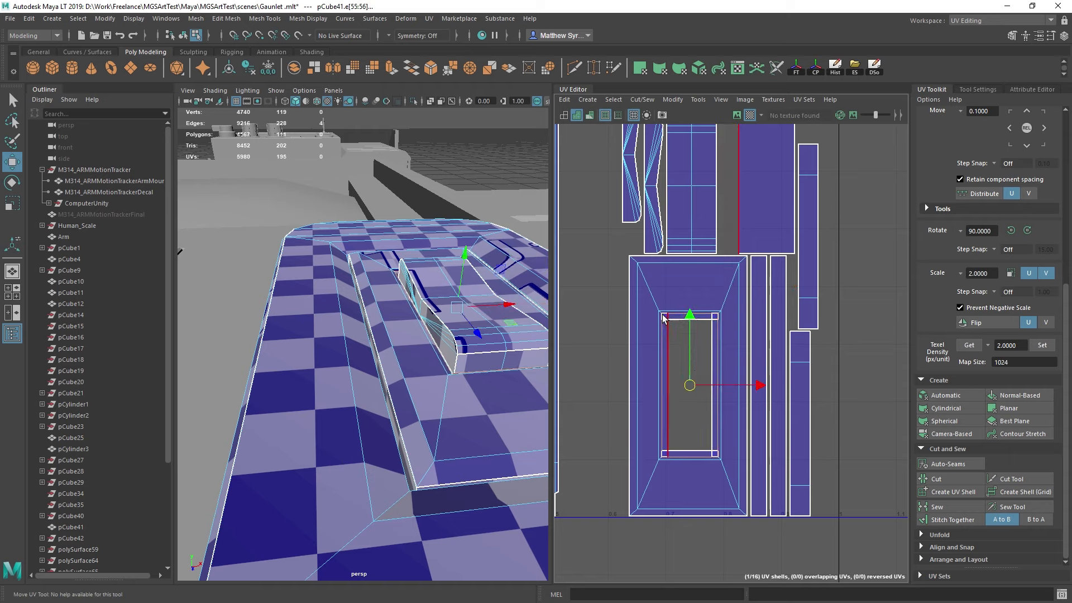
Step: Sew the corner seams of the smaller frame's inner strips and stitch the centre panel to the opening's long left edge
click(690, 316)
shift+right_click(604, 282)
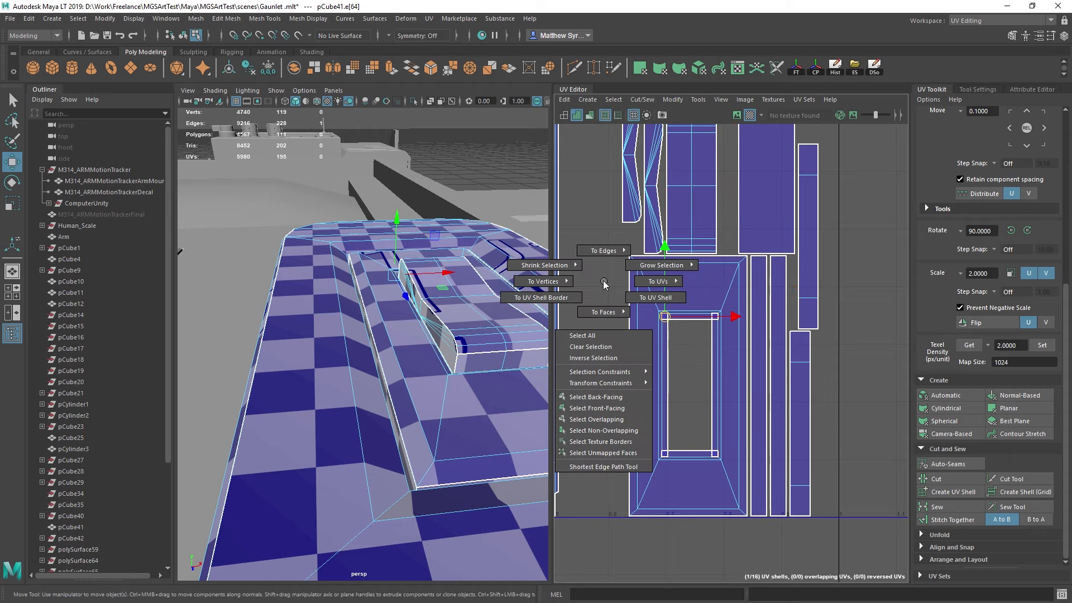
ctrl+right_drag(604, 282, 538, 246)
shift+right_drag(609, 303, 649, 311)
click(650, 318)
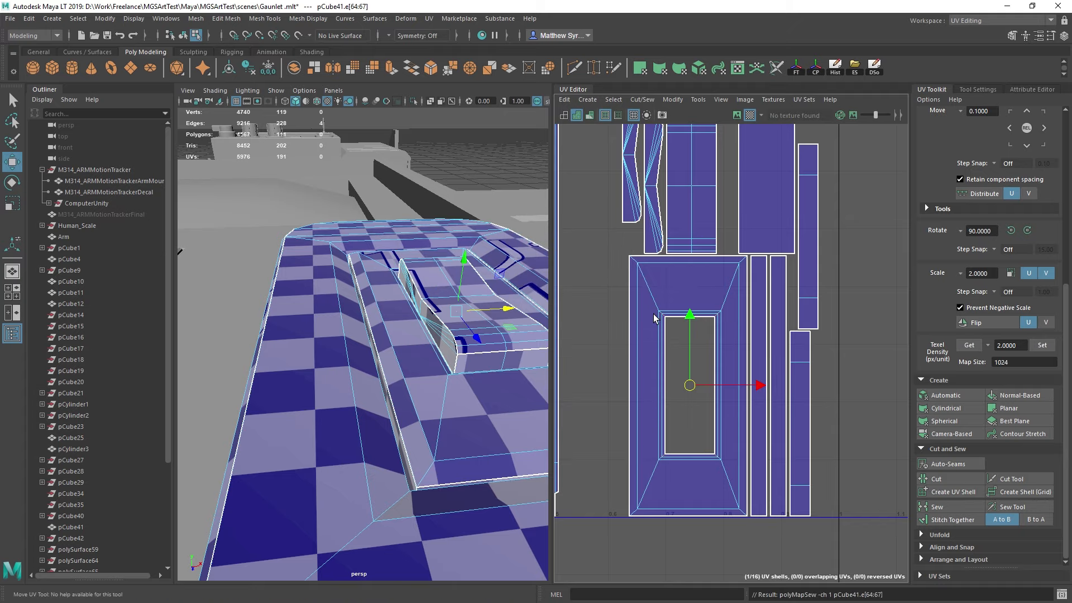
click(664, 346)
shift+right_drag(597, 290, 594, 323)
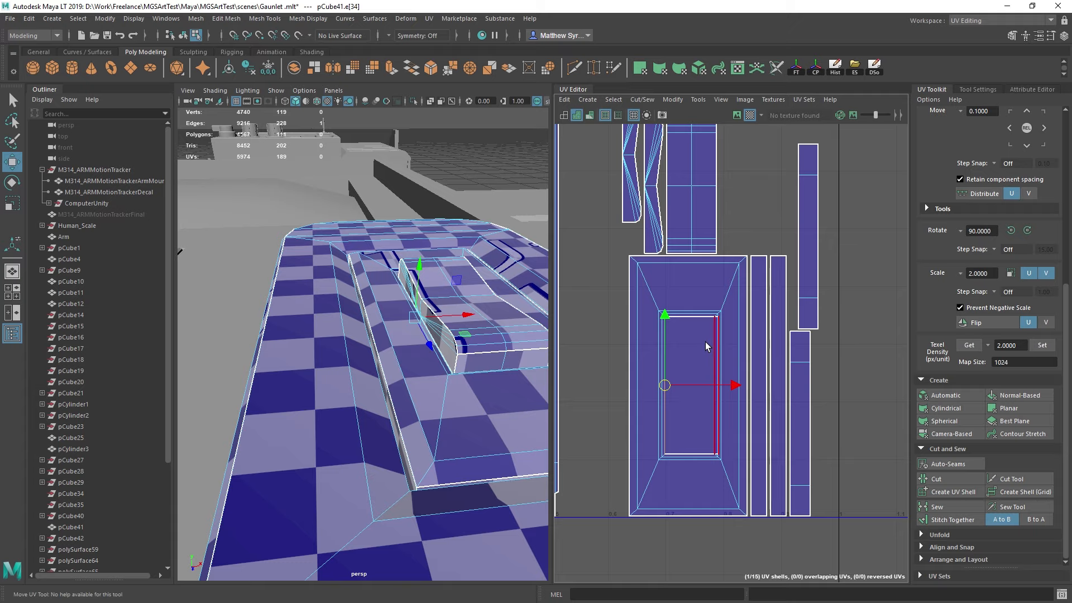
Step: Snap the two right corner UVs around the centre panel together and sew its remaining border to the frame
right_drag(706, 340, 731, 332)
click(718, 315)
key(v)
drag(746, 316, 735, 316)
click(718, 453)
key(v)
drag(733, 453, 734, 452)
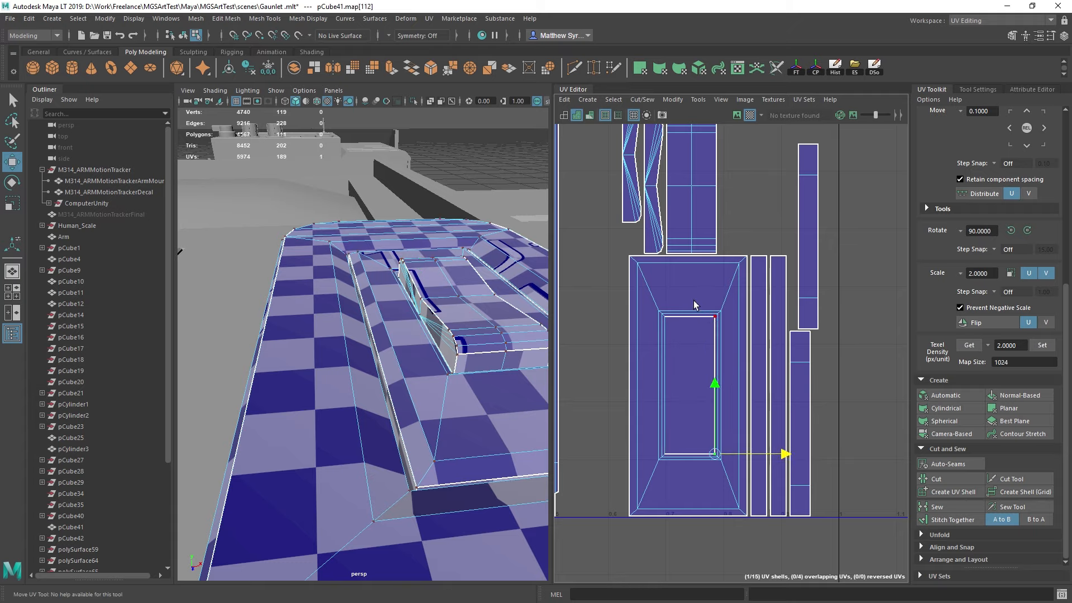
key(q)
right_drag(699, 325, 688, 472)
double_click(711, 321)
Step: Try to stitch the curved side strip to the long right edge of the small rectangular shell above the frame
scroll(714, 292, down, 5)
alt+middle_drag(711, 310, 729, 347)
scroll(729, 347, up, 4)
alt+middle_drag(729, 294, 734, 320)
scroll(735, 320, up, 2)
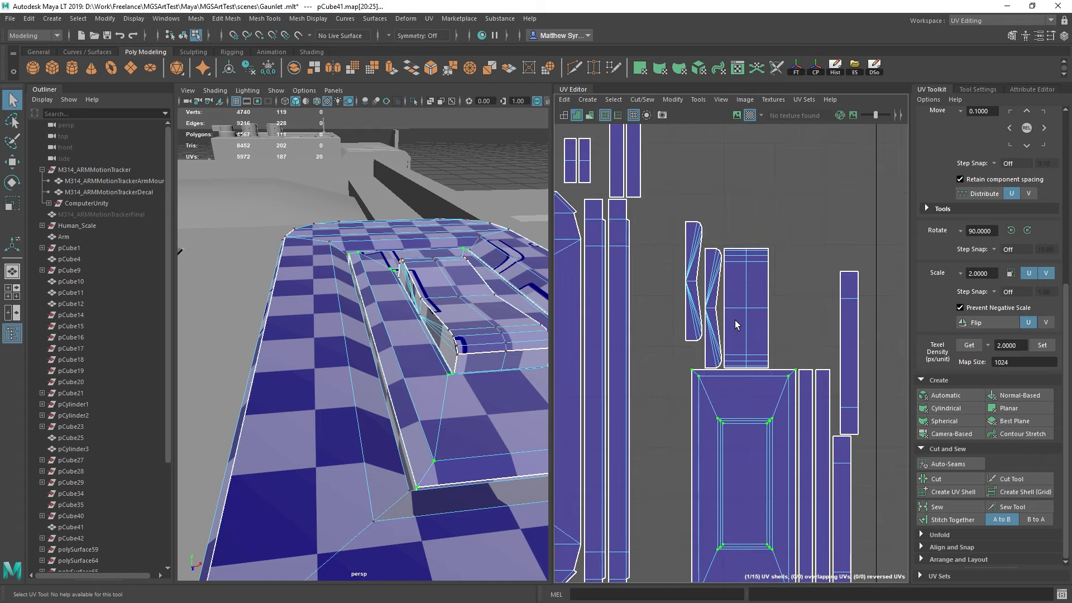
right_drag(735, 320, 742, 288)
click(765, 288)
shift+right_drag(797, 204, 803, 223)
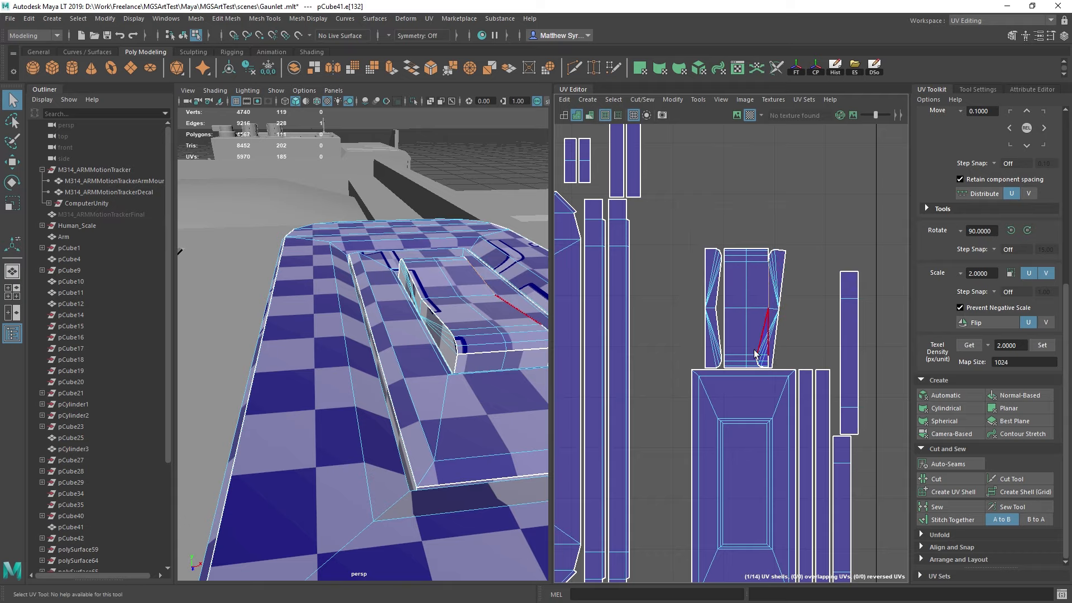
key(ctrl+z)
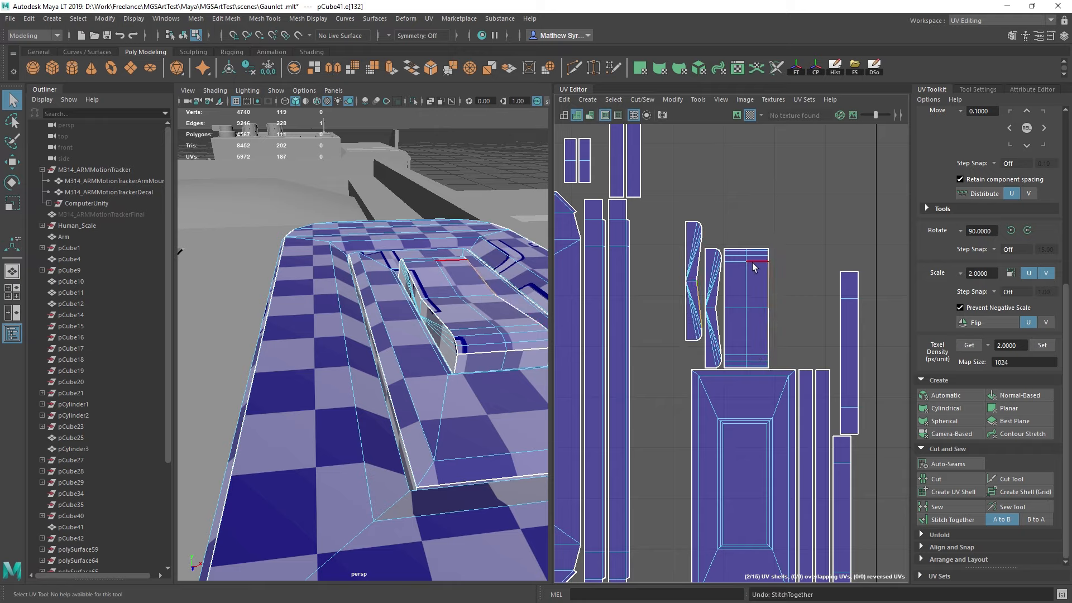
Step: Select an edge of the tall narrow strips and examine where it lies on the panel model
alt+middle_drag(709, 237, 705, 321)
scroll(702, 318, down, 1)
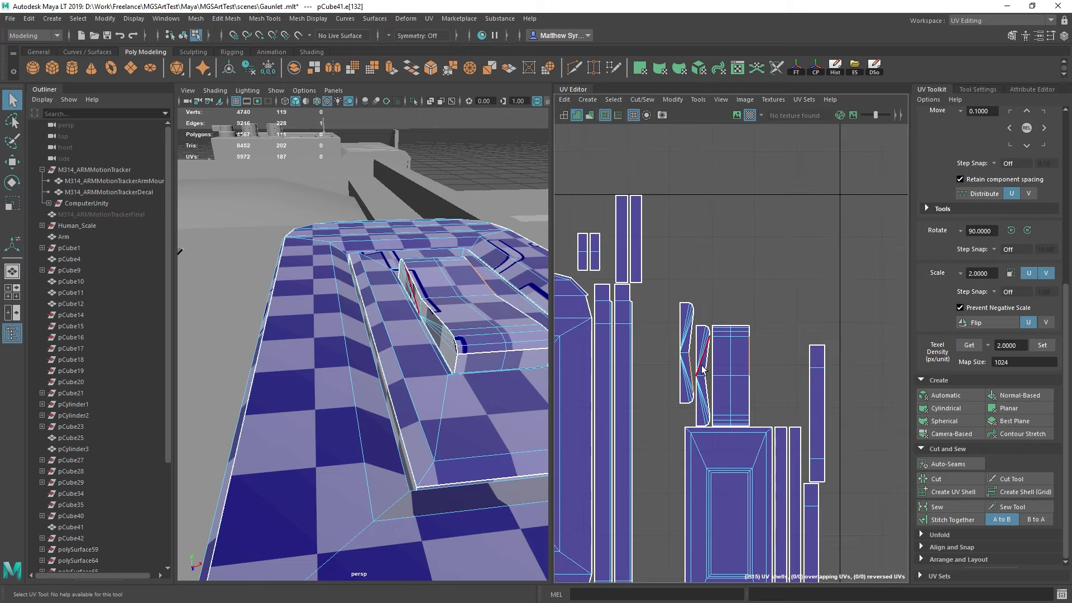
click(627, 237)
key(f)
key(f)
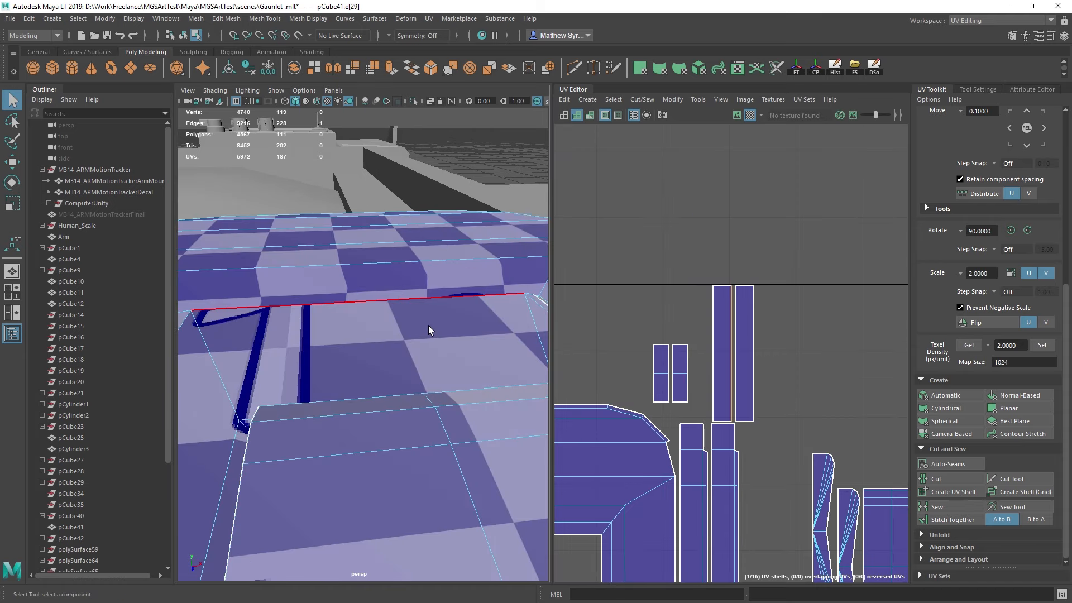
scroll(413, 318, down, 5)
alt+drag(401, 309, 497, 326)
scroll(435, 340, up, 4)
alt+drag(414, 337, 482, 338)
scroll(758, 401, down, 3)
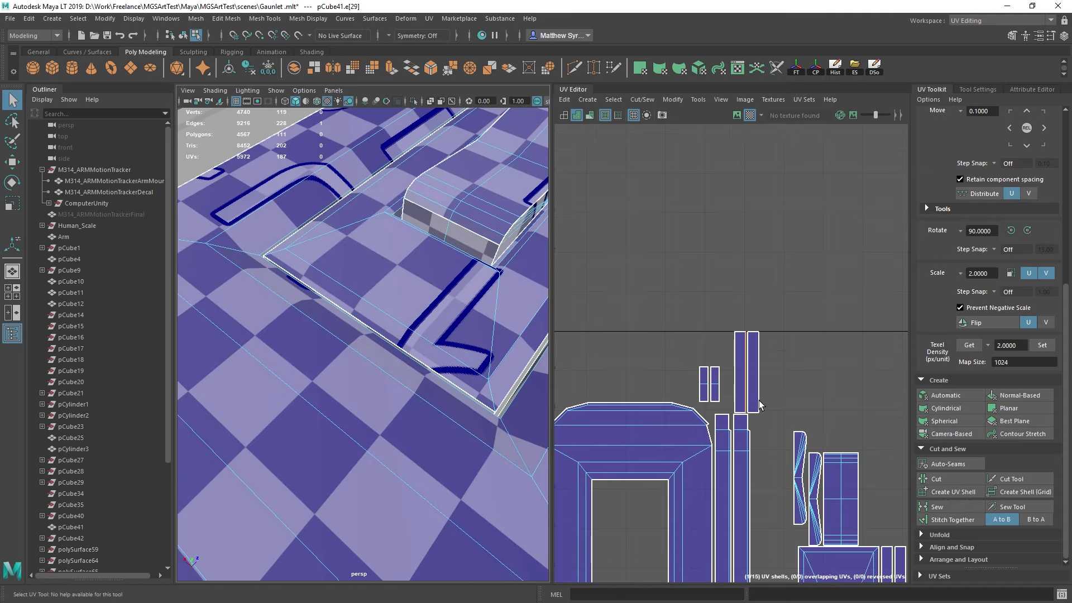
Step: Select the thin sliver faces along the two long wall strips and cut them off as separate UV shells
alt+middle_drag(755, 419, 748, 296)
right_drag(708, 306, 710, 337)
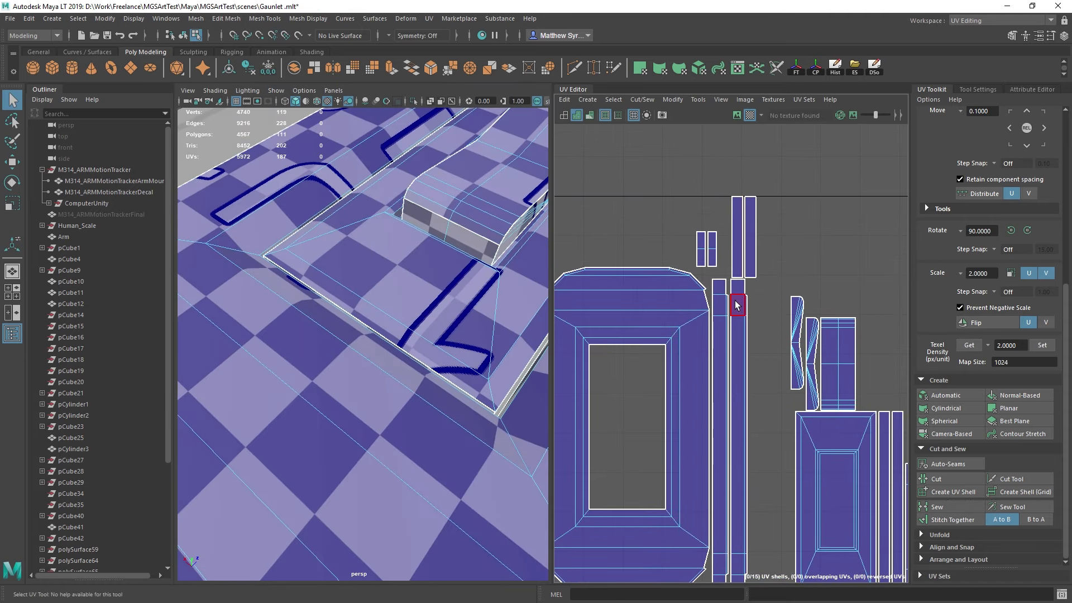
scroll(730, 303, down, 3)
alt+middle_drag(732, 318, 720, 298)
drag(728, 274, 743, 422)
key(f)
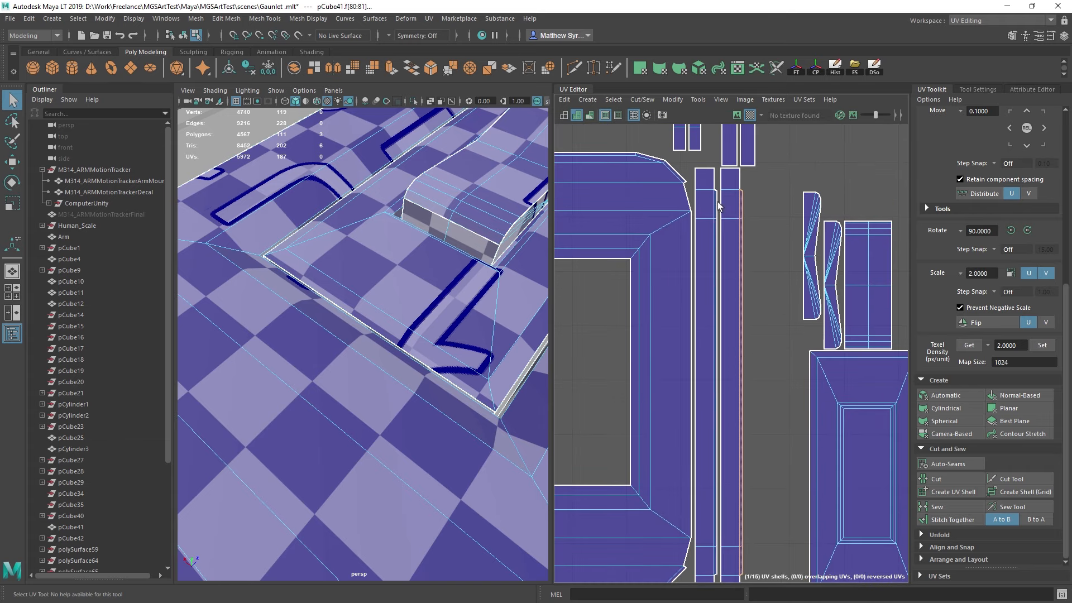
shift+drag(717, 202, 719, 571)
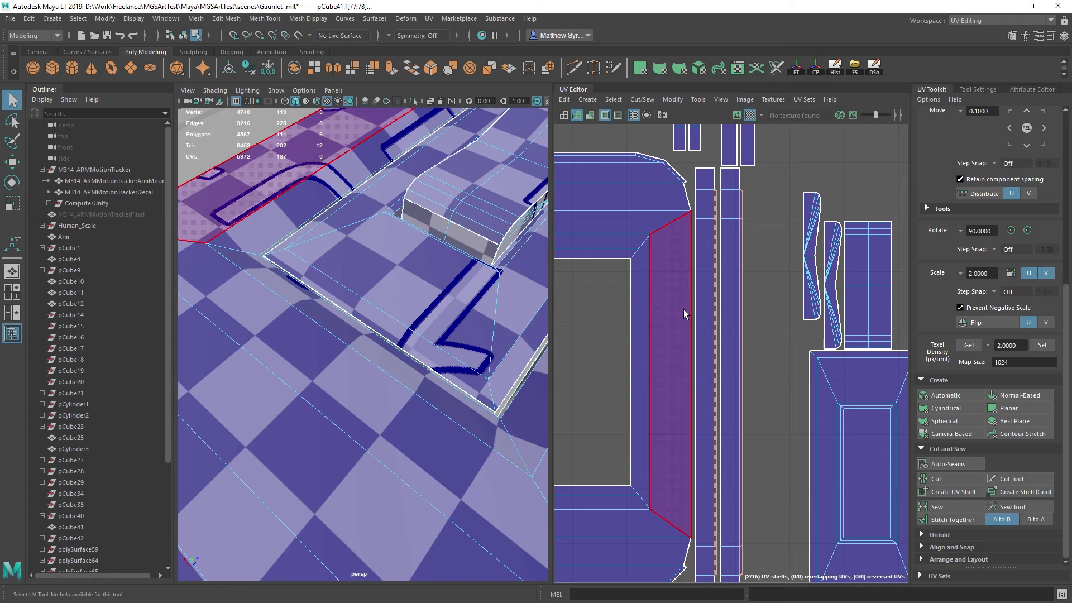
click(942, 479)
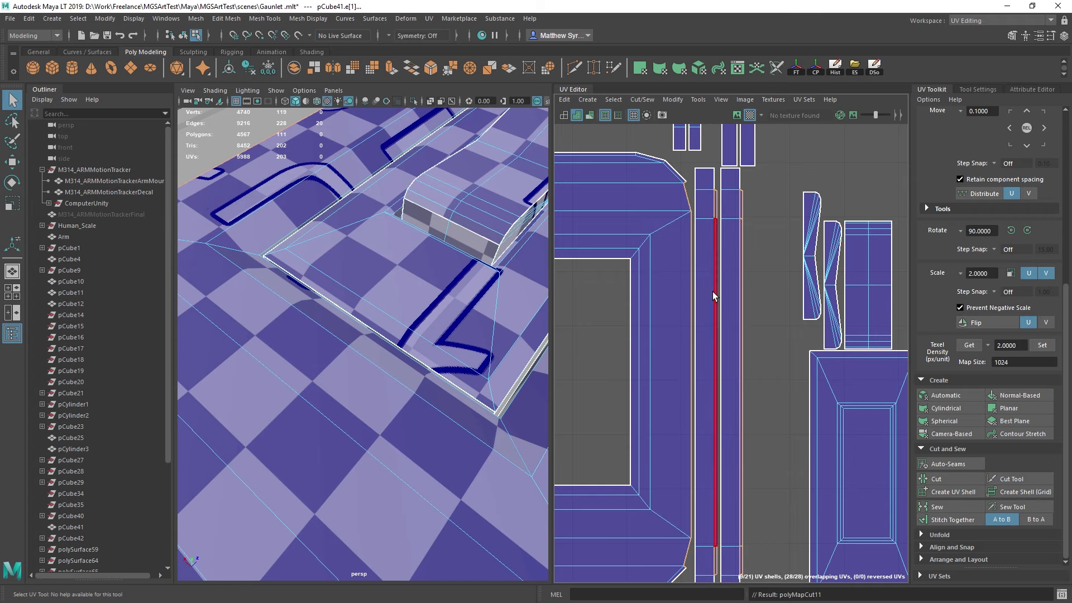
Step: Stitch the cut slivers to the large frame shell's long left and right sides and sew their remaining seams
click(686, 199)
shift+double_click(690, 541)
shift+right_drag(808, 223, 807, 253)
alt+middle_drag(679, 227, 840, 246)
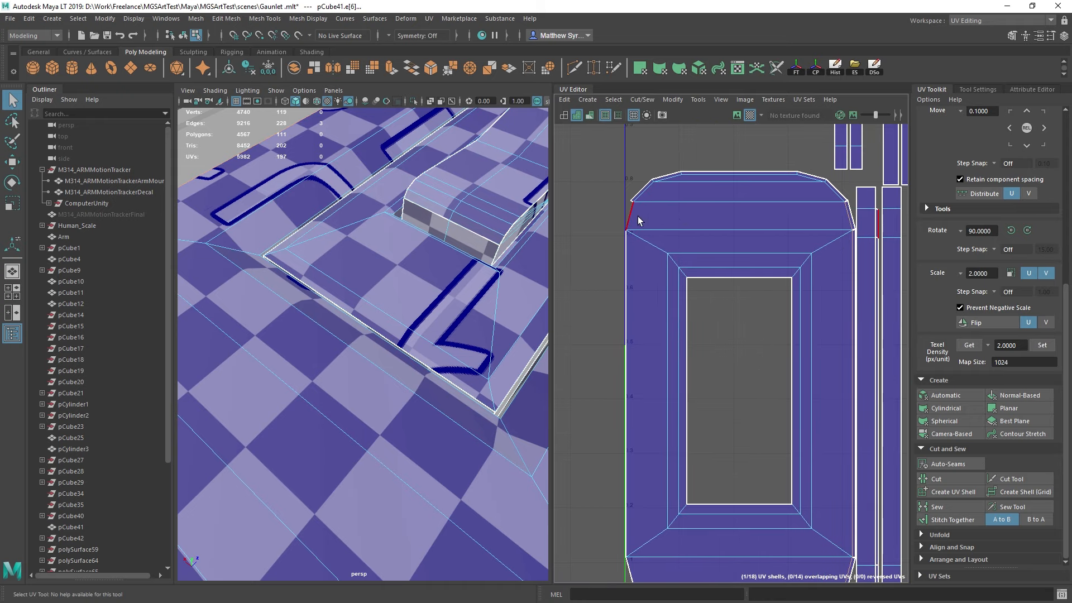
click(629, 240)
shift+right_drag(629, 241, 631, 264)
alt+middle_drag(672, 368, 676, 213)
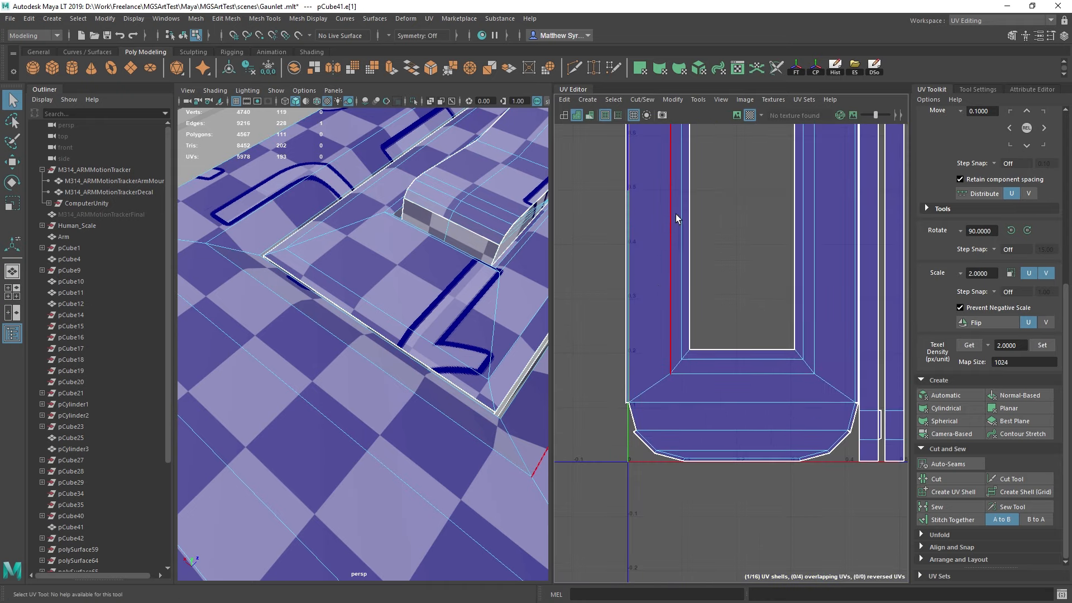
click(633, 415)
shift+right_drag(633, 416, 634, 440)
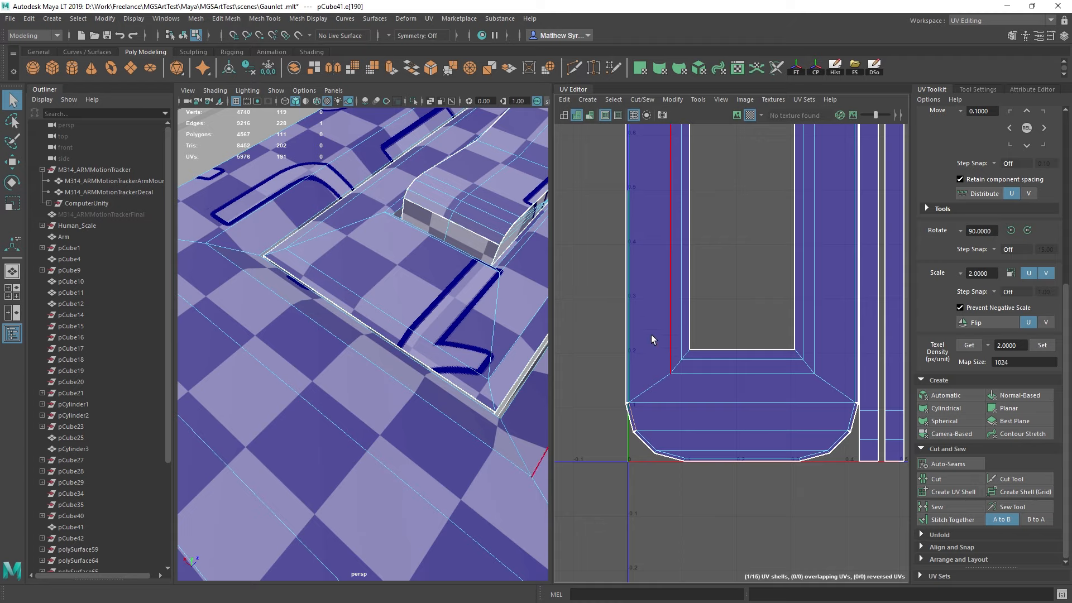
click(627, 403)
ctrl+right_drag(754, 244, 749, 222)
Step: Stitch the adjoining long wall strip to the right outer edge of the large frame shell
scroll(754, 234, down, 4)
alt+middle_drag(761, 236, 726, 315)
scroll(726, 315, up, 2)
double_click(722, 306)
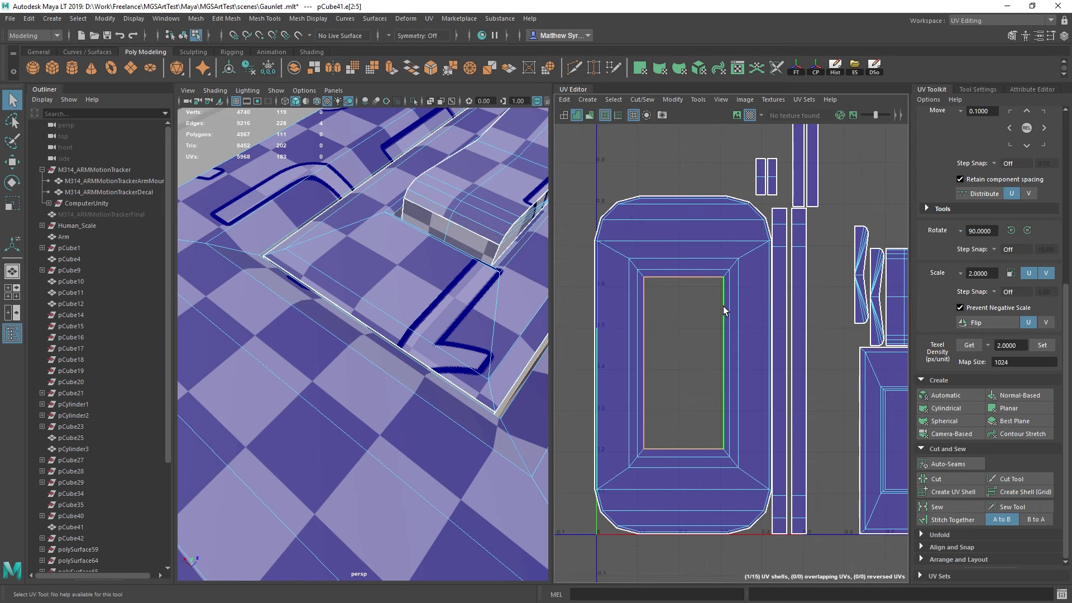
double_click(693, 196)
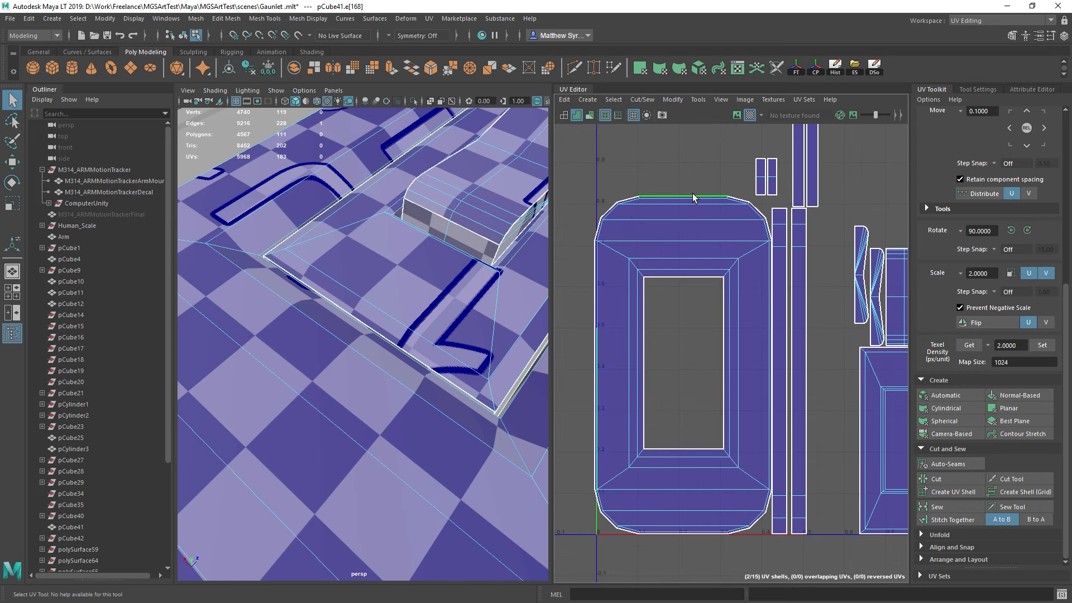
click(771, 301)
key(shift+s)
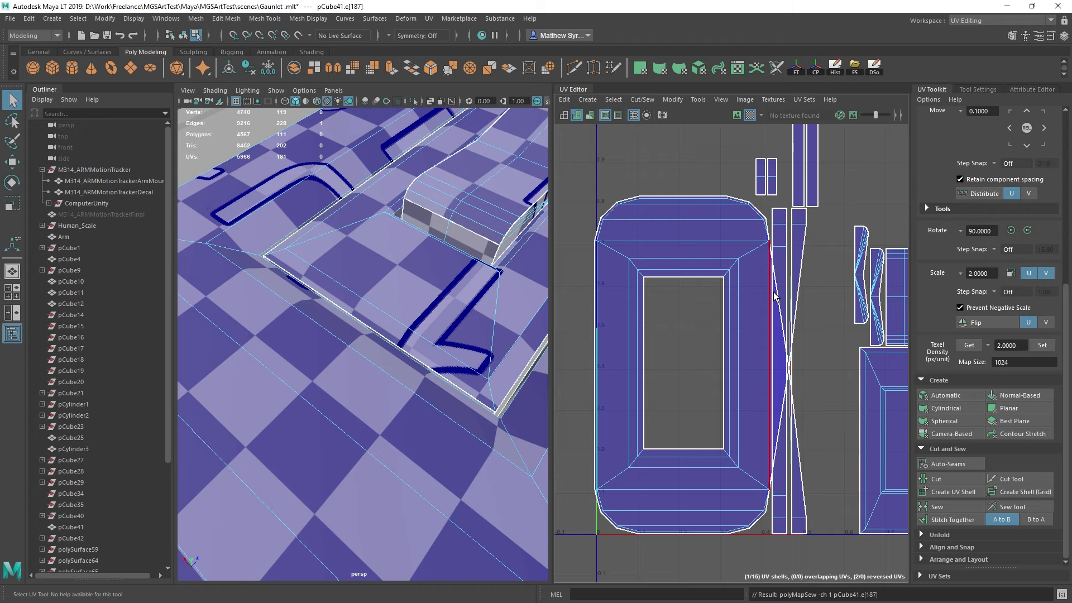
key(ctrl+z)
shift+right_drag(831, 265, 821, 293)
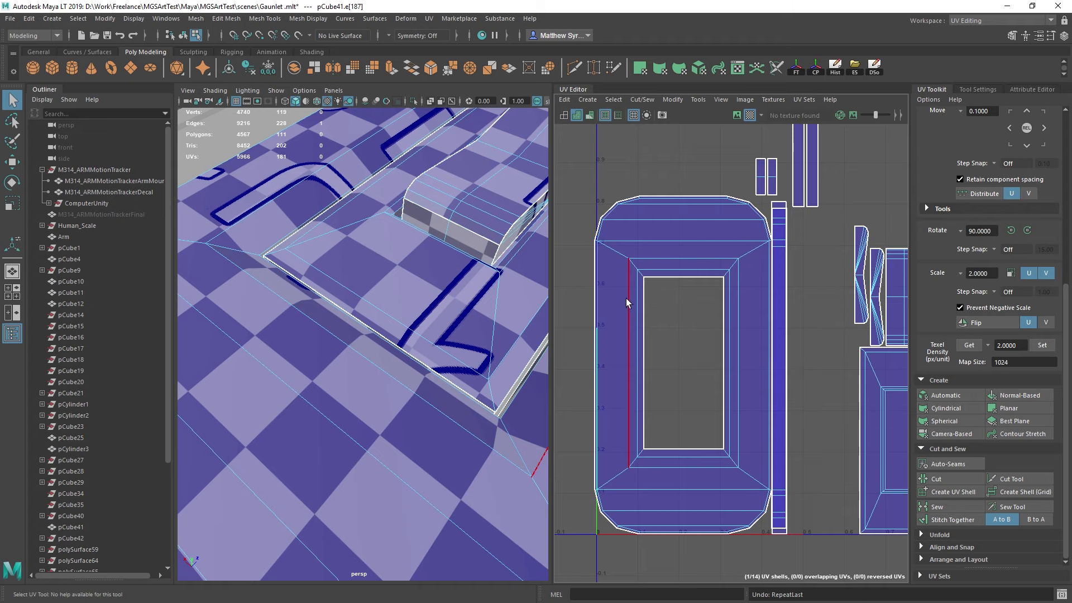
Step: Stitch the matching wall strips to the left, upper and lower outer edges of the large frame shell
click(596, 297)
key(g)
click(673, 198)
key(g)
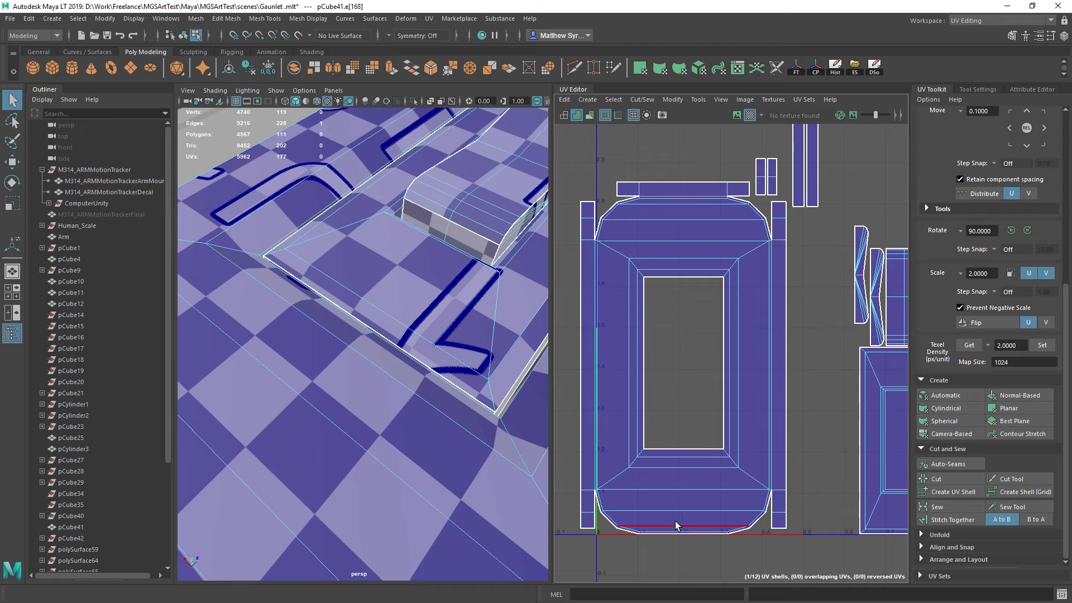
click(665, 532)
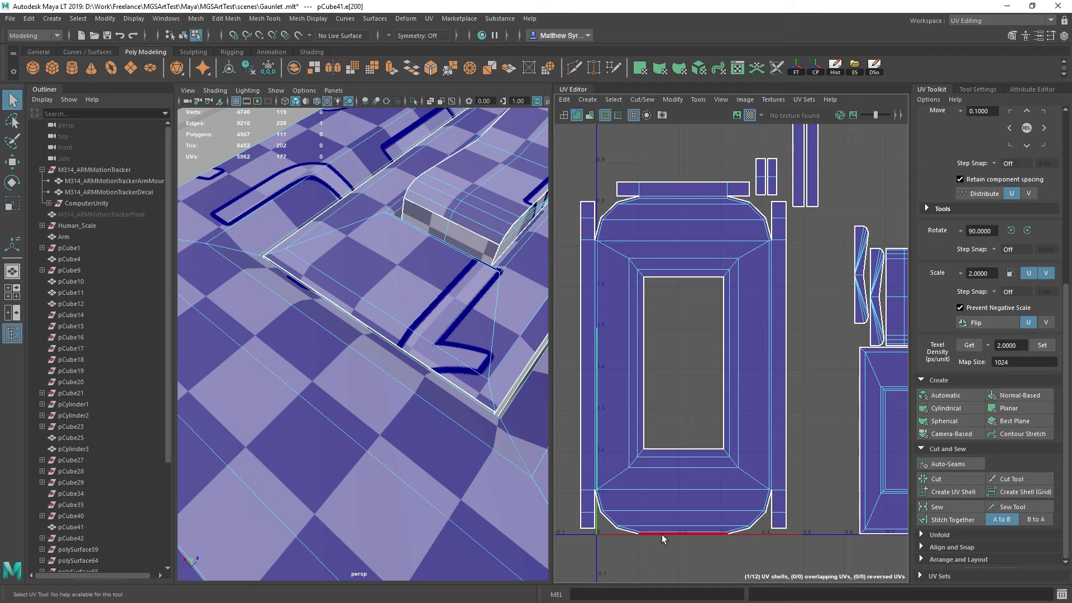
shift+right_drag(662, 535, 665, 527)
Step: Inspect both ends of the large frame shell and the checker pattern on the whole panel
alt+middle_drag(747, 258, 716, 143)
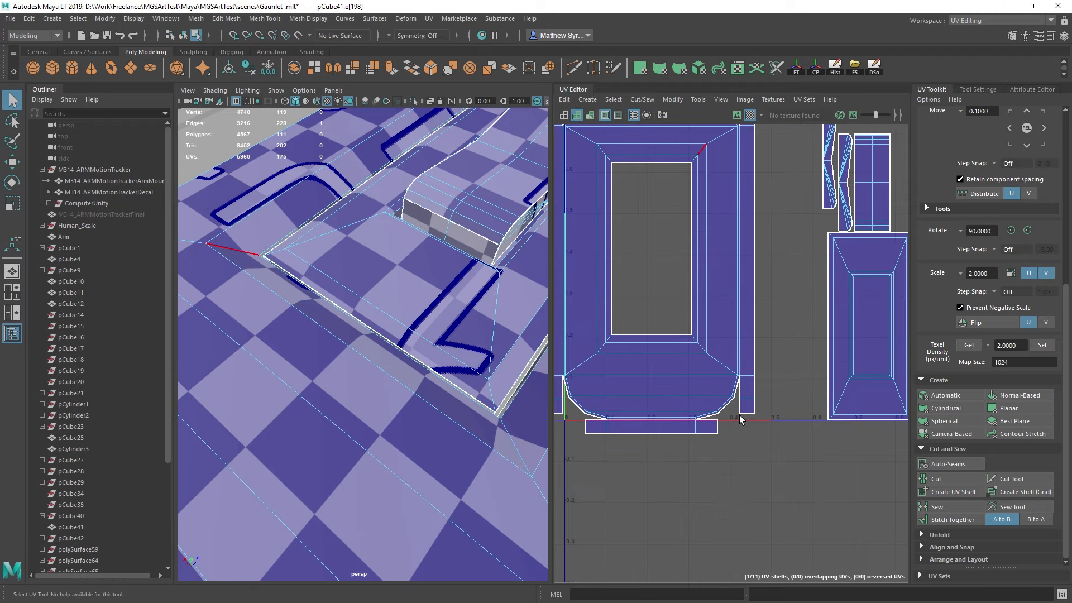
click(753, 386)
alt+middle_drag(665, 323, 730, 375)
alt+middle_drag(697, 213, 708, 395)
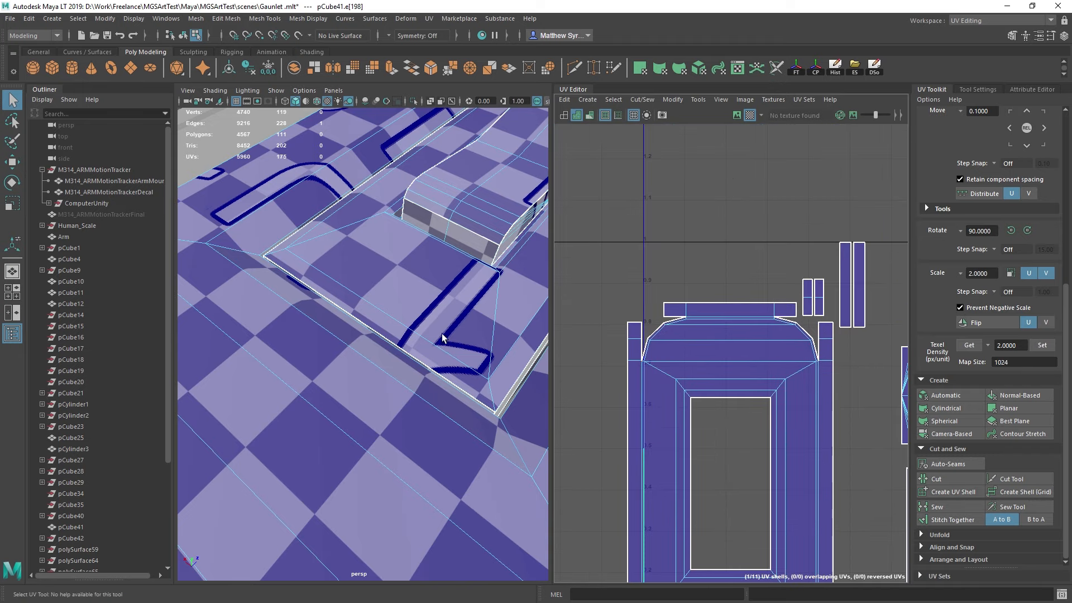
scroll(439, 340, down, 10)
scroll(414, 329, up, 5)
alt+drag(429, 339, 447, 318)
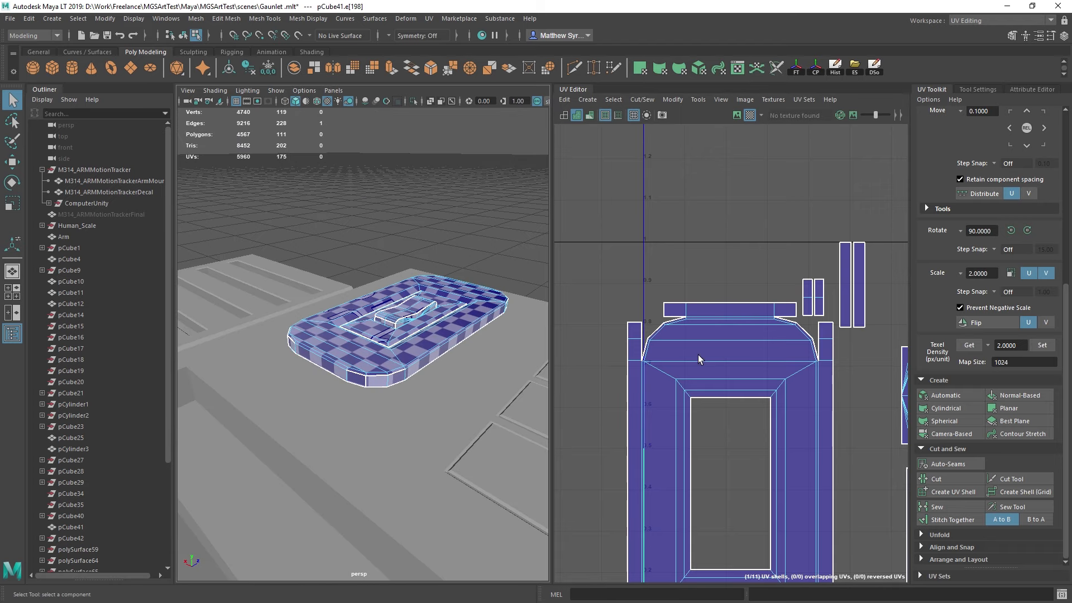
Step: Stitch the four narrow wall strips to the outer edges of the smaller frame shell
alt+middle_drag(698, 354, 649, 298)
alt+middle_drag(718, 263, 613, 308)
alt+middle_drag(745, 421, 654, 283)
click(739, 341)
shift+right_drag(776, 225, 775, 246)
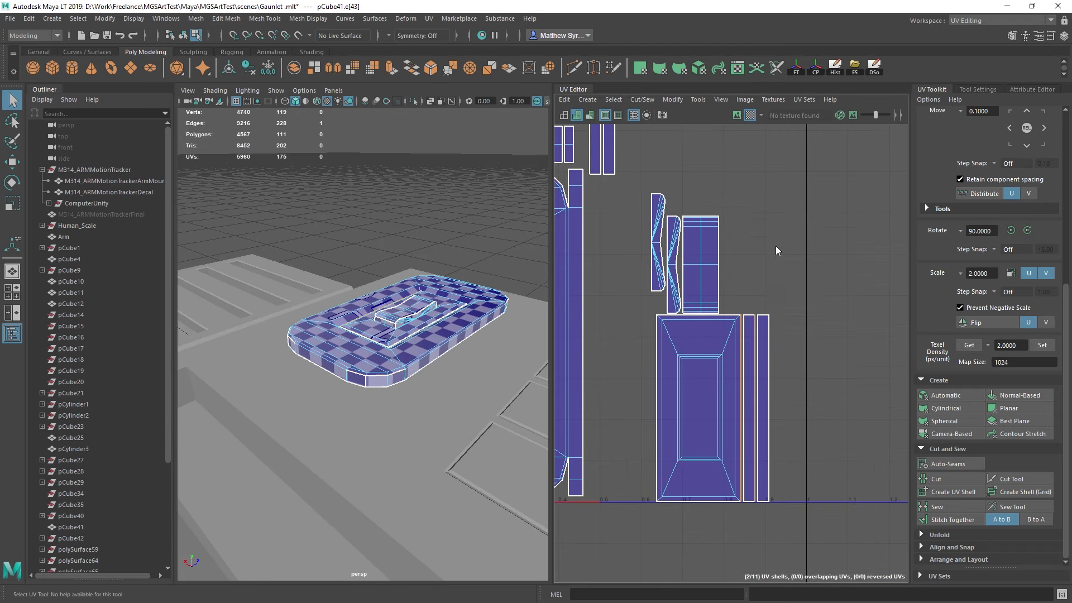
click(729, 315)
key(g)
click(718, 502)
key(g)
click(657, 440)
key(g)
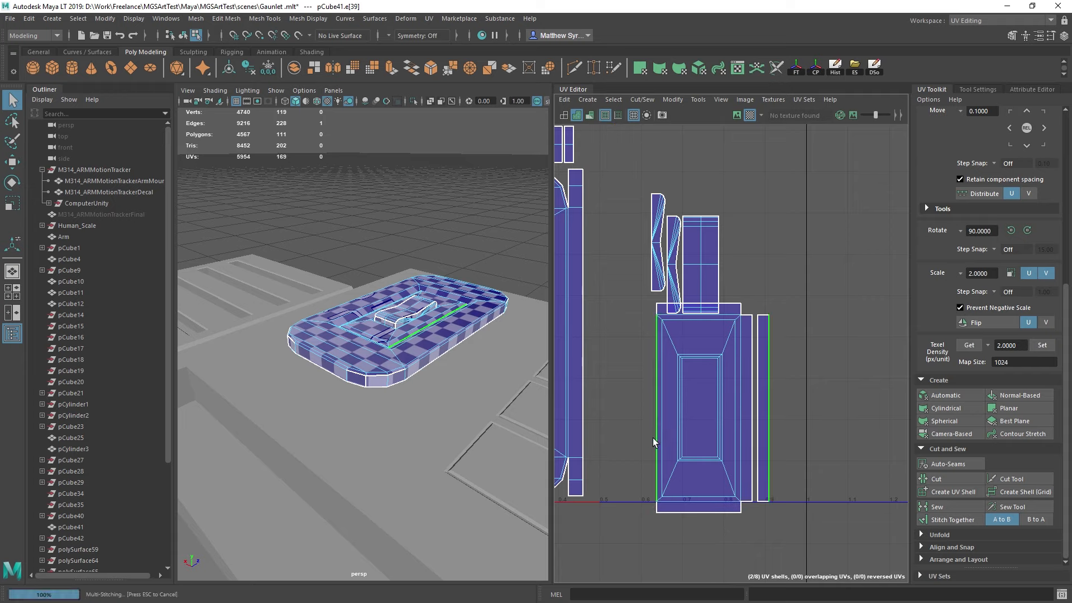
Step: Stitch the two small end pieces to the short ends of the rectangular shell above the smaller frame
alt+middle_drag(676, 226, 707, 350)
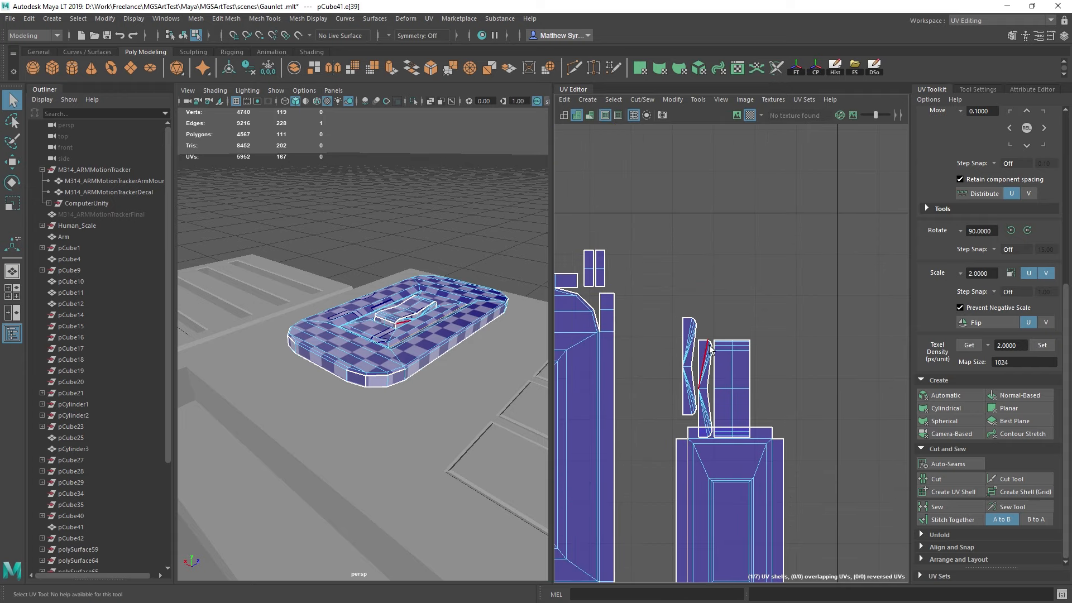
click(601, 278)
key(g)
shift+right_drag(740, 337, 747, 333)
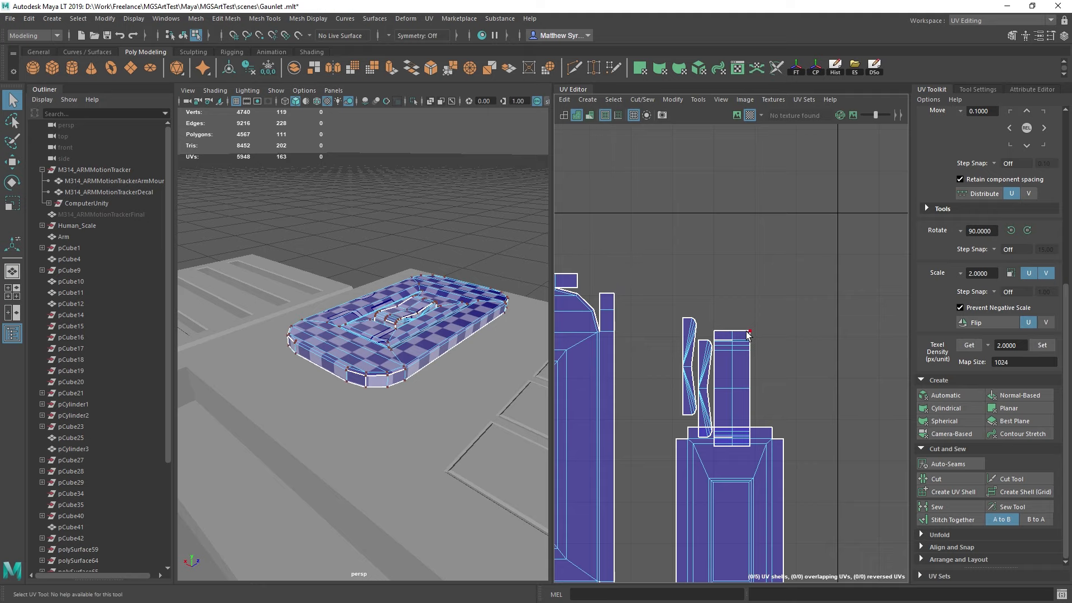
double_click(748, 331)
shift+right_drag(733, 236, 716, 398)
Step: Select all the panel's UV shells and move them into the empty space beside the first UV tile
scroll(735, 348, down, 5)
right_drag(662, 334, 636, 321)
drag(647, 319, 757, 421)
key(w)
drag(708, 372, 799, 359)
Step: Return to object mode and examine the UV layouts of the gauntlet's main body and the ribbed housing
scroll(383, 324, down, 5)
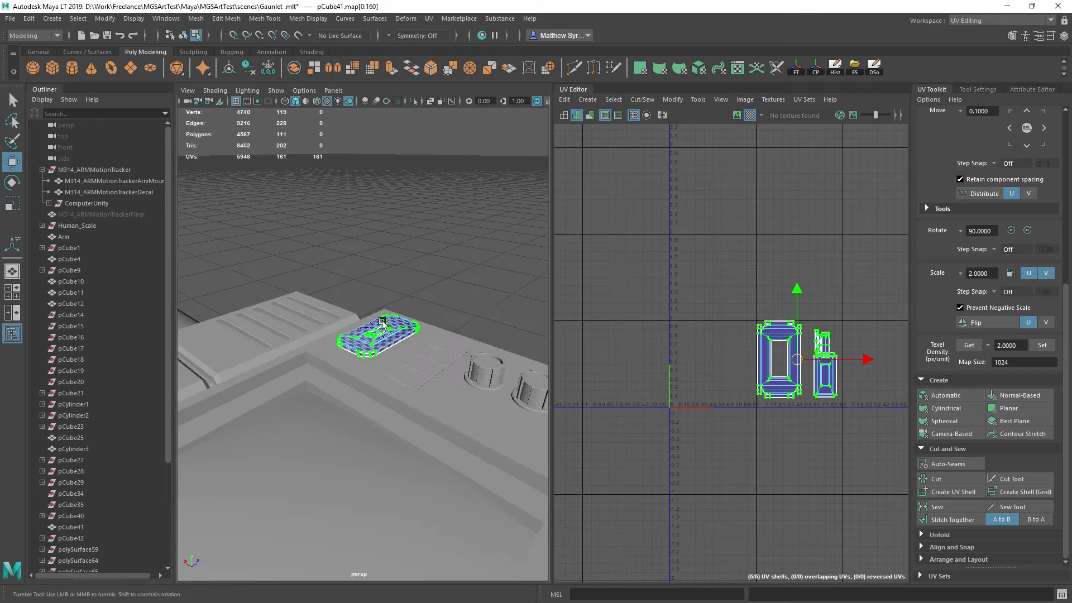
alt+drag(383, 324, 200, 335)
alt+middle_drag(335, 318, 443, 310)
scroll(444, 310, up, 3)
right_drag(407, 336, 438, 305)
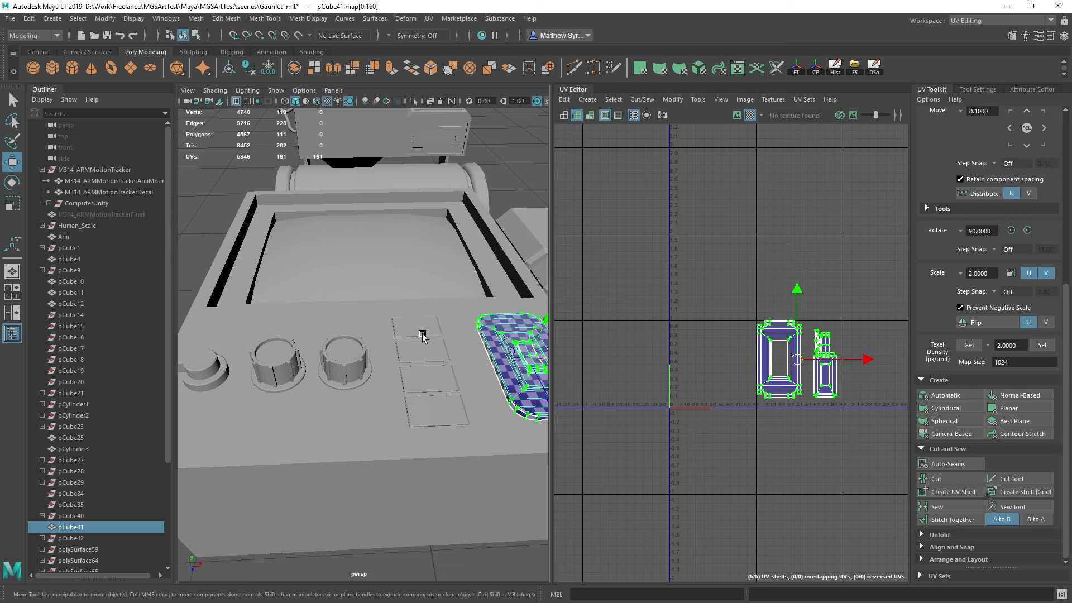
click(423, 333)
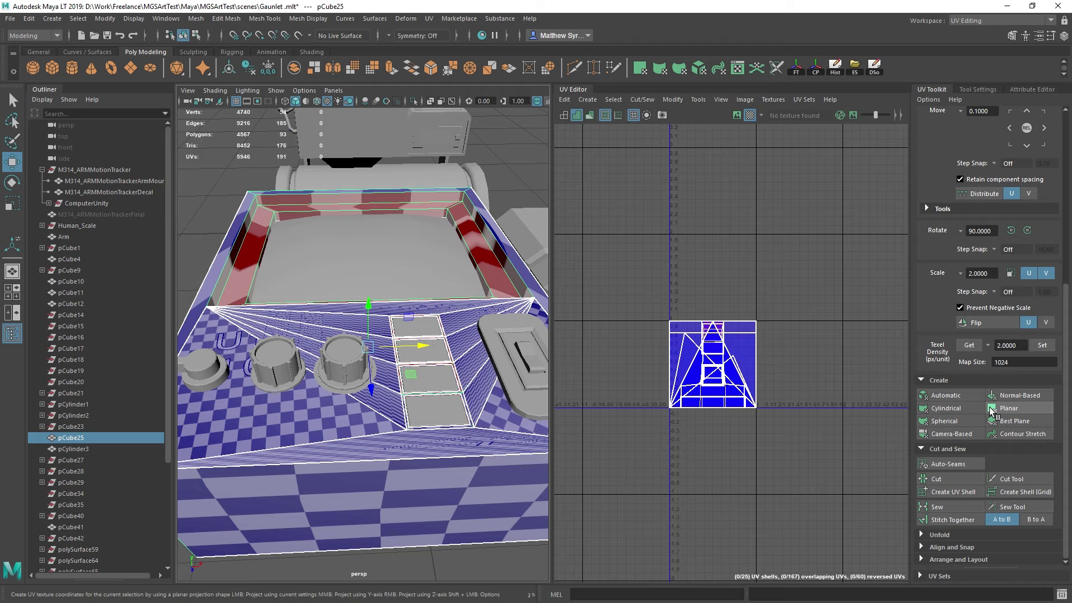
alt+drag(435, 267, 394, 335)
click(430, 287)
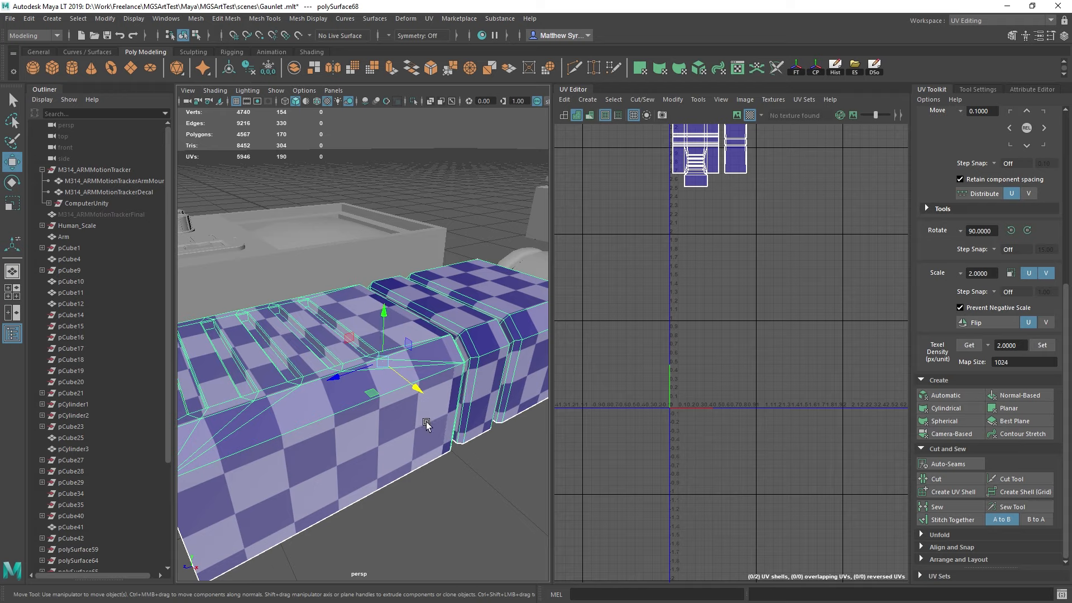
alt+drag(439, 272, 328, 268)
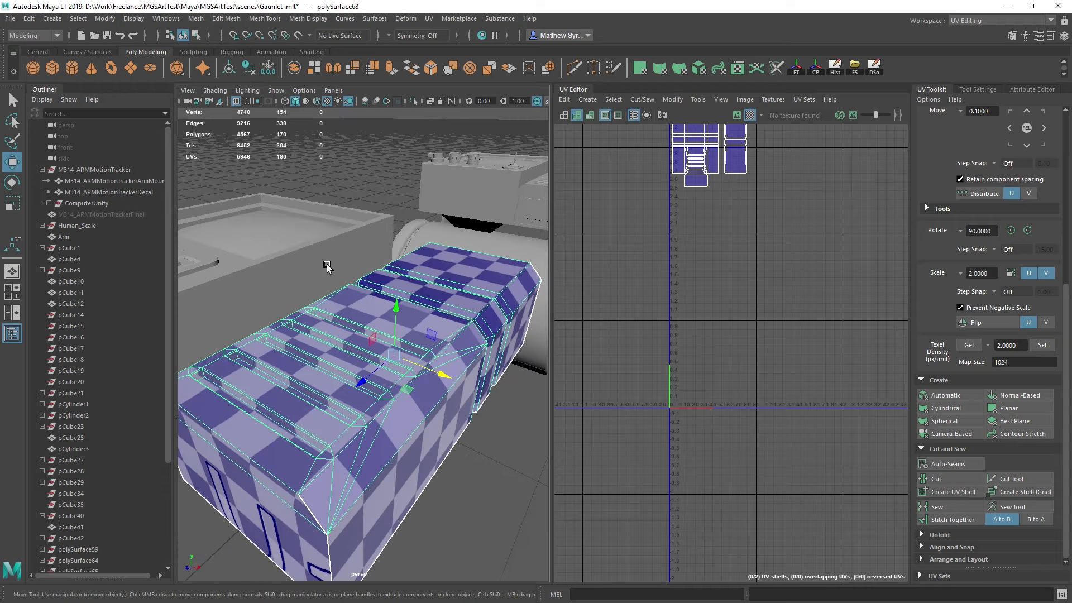
Step: Examine the UV layout of the round control knob on the gauntlet's display housing and how it compares with the neighbouring parts
alt+middle_drag(328, 268, 428, 328)
alt+drag(428, 327, 490, 318)
scroll(385, 346, up, 3)
right_drag(381, 342, 438, 259)
click(379, 329)
click(301, 354)
alt+middle_drag(298, 361, 377, 375)
scroll(377, 378, down, 5)
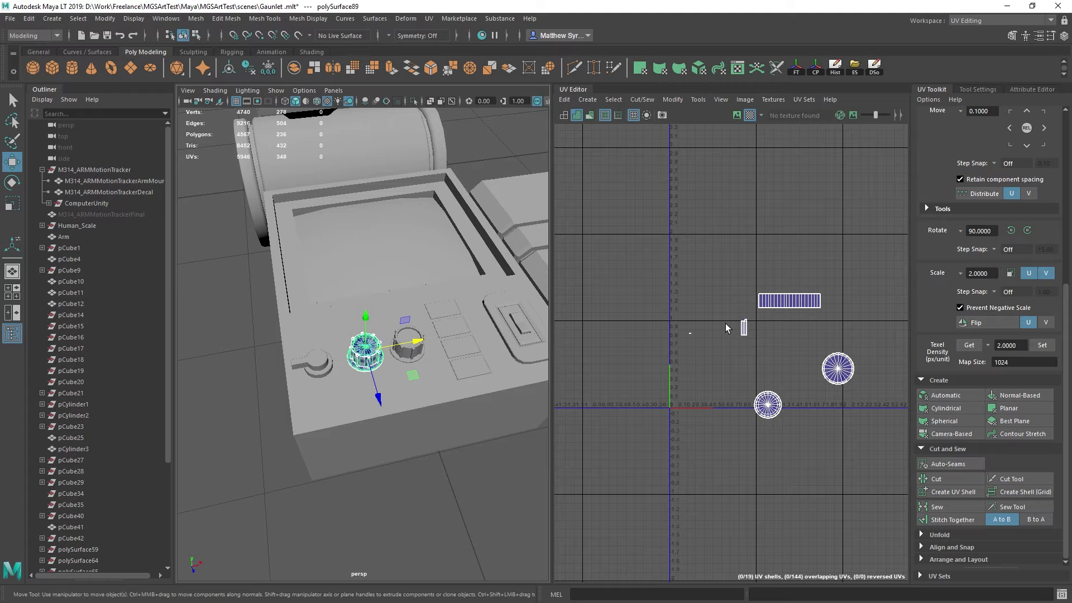
alt+middle_drag(374, 334, 407, 334)
scroll(403, 339, up, 5)
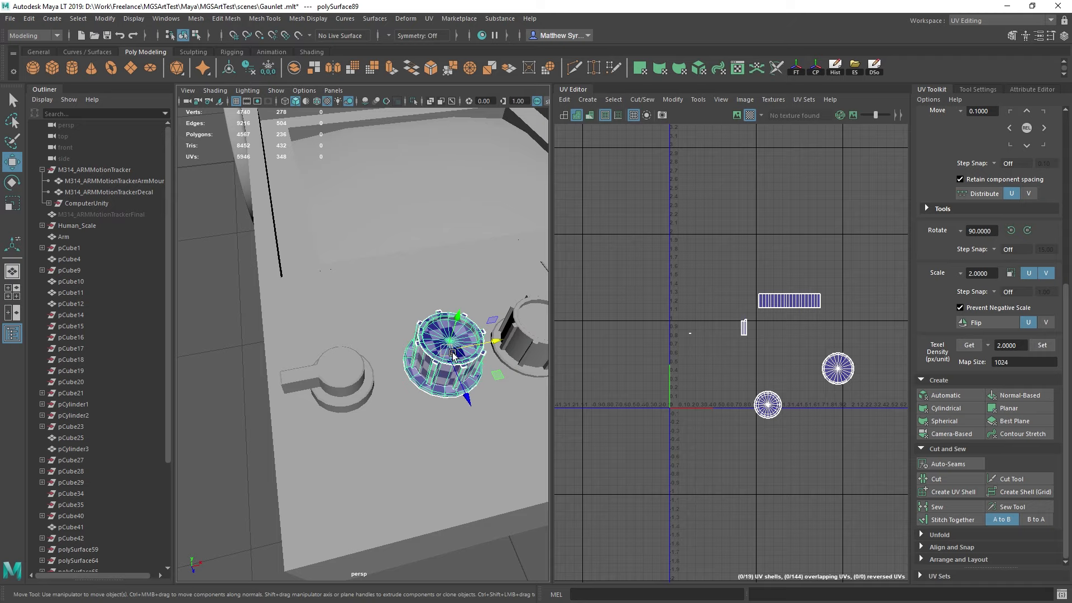
alt+drag(444, 346, 474, 342)
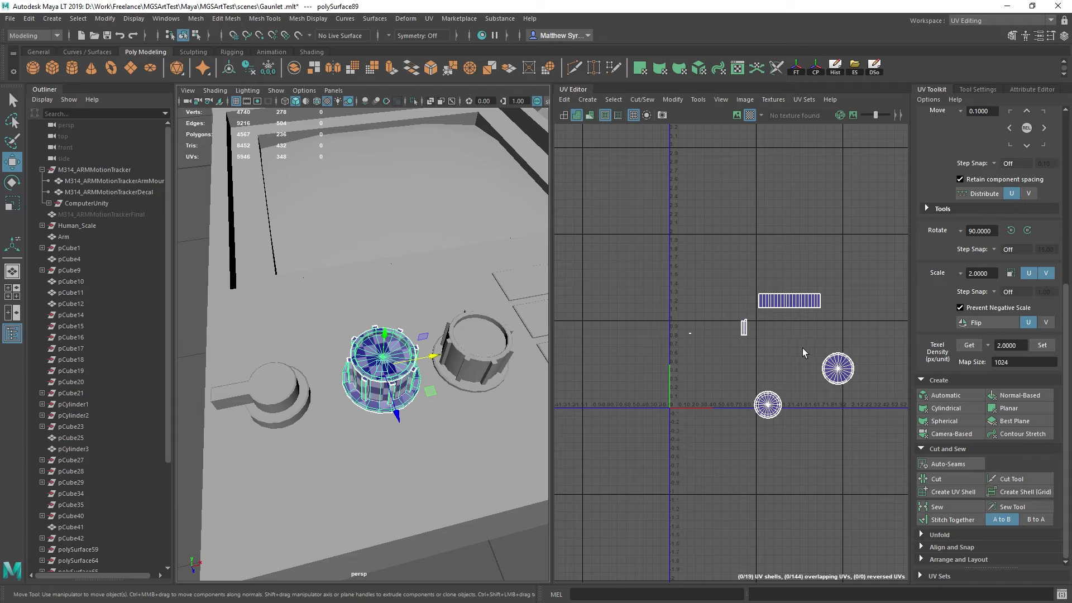
alt+drag(476, 252, 352, 311)
scroll(407, 335, down, 5)
alt+drag(464, 364, 402, 390)
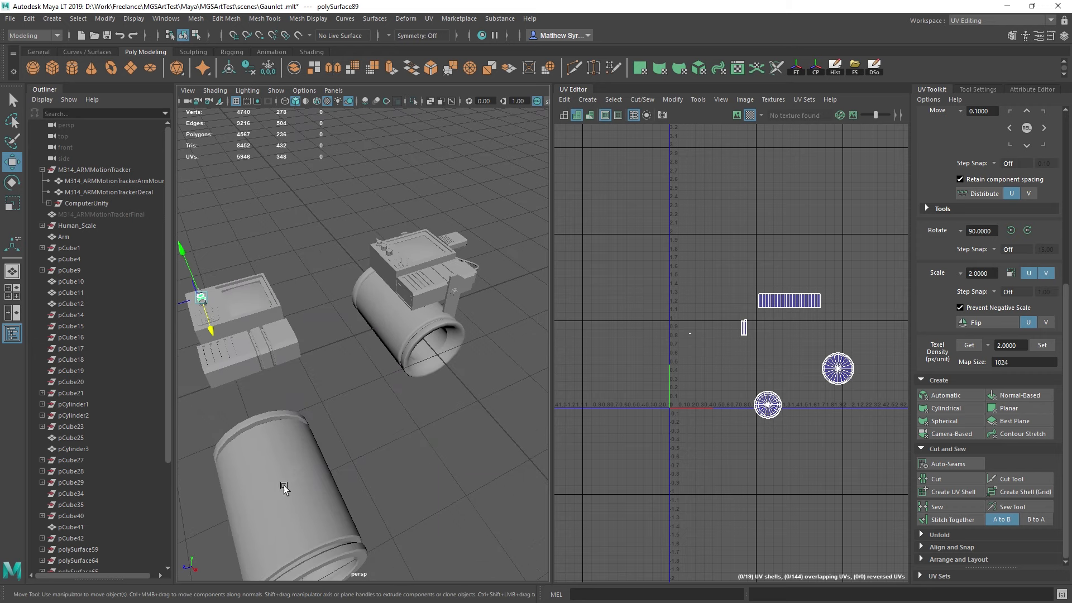
Step: Apply an automatic UV projection to the large cylinder in front of the housings
click(284, 486)
alt+middle_drag(330, 436, 381, 360)
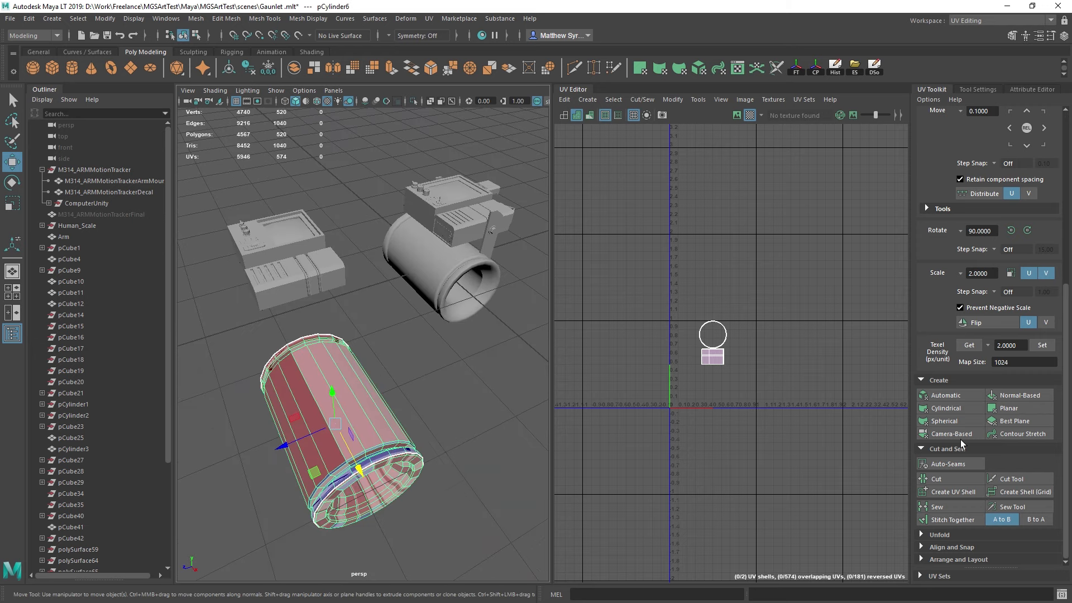
click(949, 395)
scroll(736, 393, up, 3)
alt+middle_drag(737, 393, 750, 324)
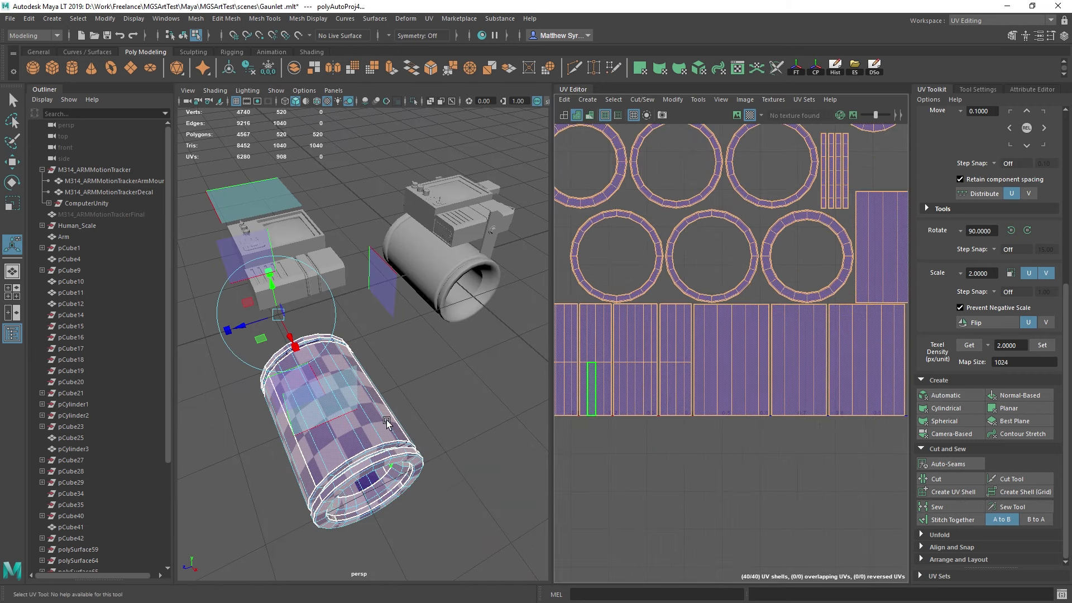
Step: Select the four UV shells of the cylinder's outer wall and cut them into separate single-face strips
alt+drag(390, 424, 440, 381)
key(q)
right_drag(423, 284, 465, 369)
drag(450, 469, 427, 329)
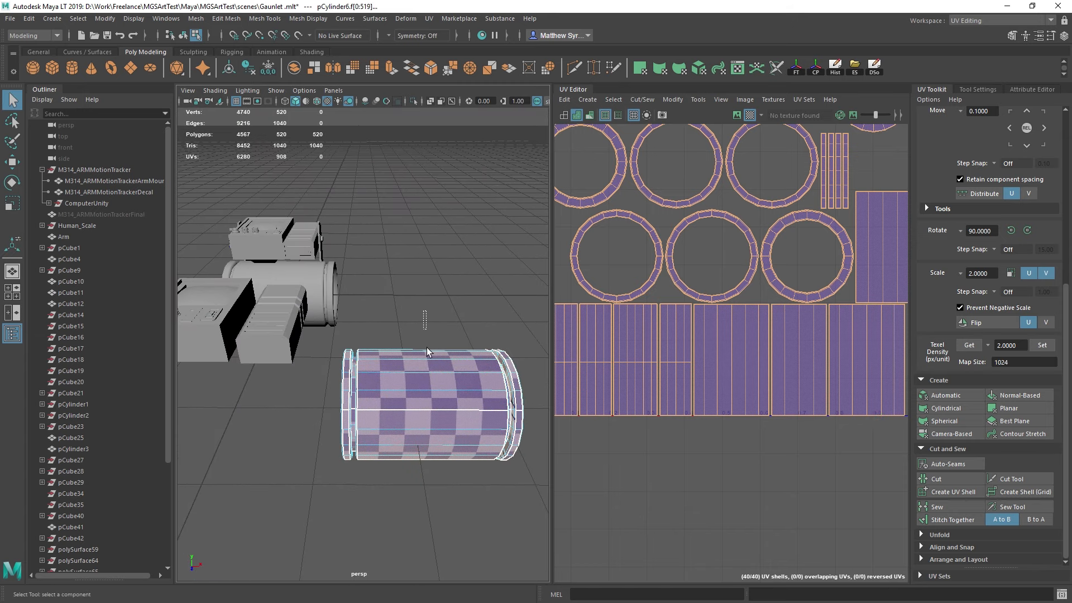
alt+middle_drag(742, 361, 676, 387)
alt+middle_drag(598, 396, 699, 387)
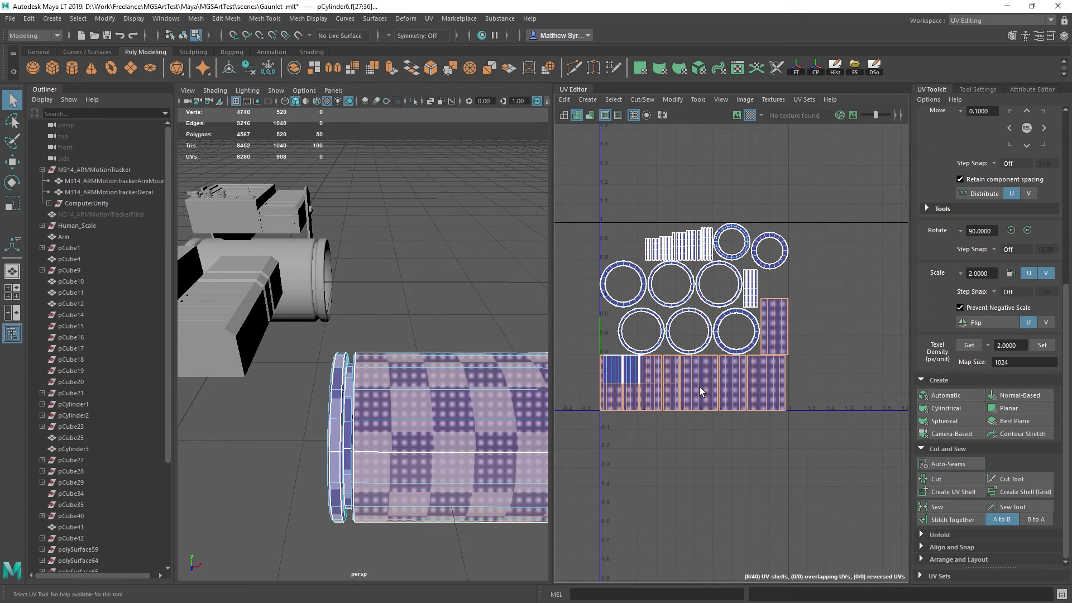
scroll(699, 387, up, 3)
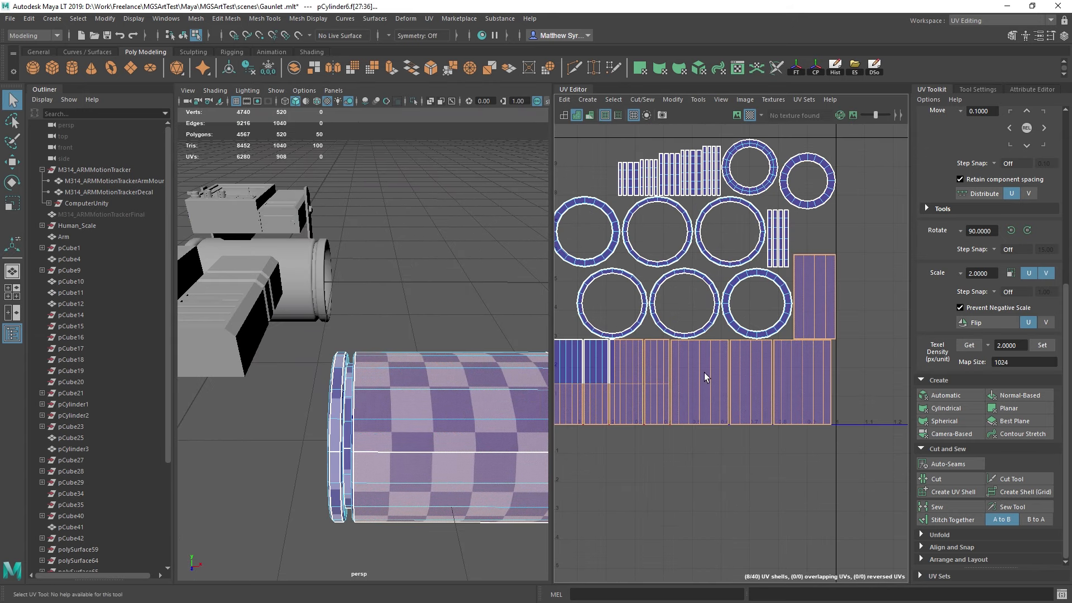
drag(628, 338, 762, 422)
alt+middle_drag(815, 351, 698, 396)
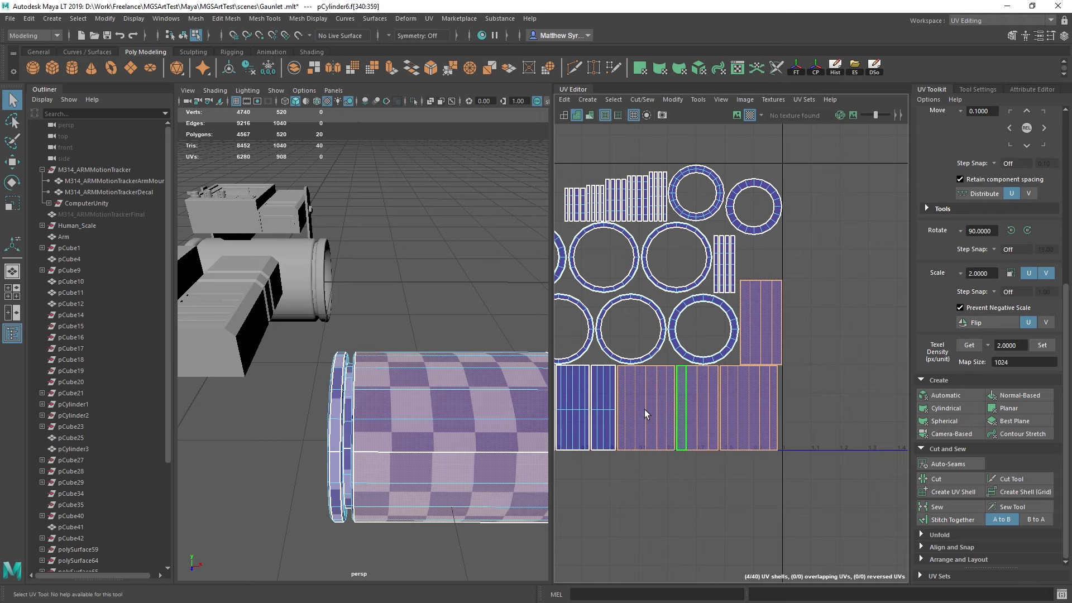
click(947, 490)
Step: Stitch the outer wall strips into one shell, leaving one lengthwise edge on the cylinder's underside as the seam
click(419, 273)
right_drag(404, 284, 401, 223)
drag(391, 231, 459, 579)
alt+middle_drag(560, 382, 708, 380)
drag(614, 372, 763, 482)
alt+middle_drag(793, 413, 772, 412)
scroll(772, 412, up, 2)
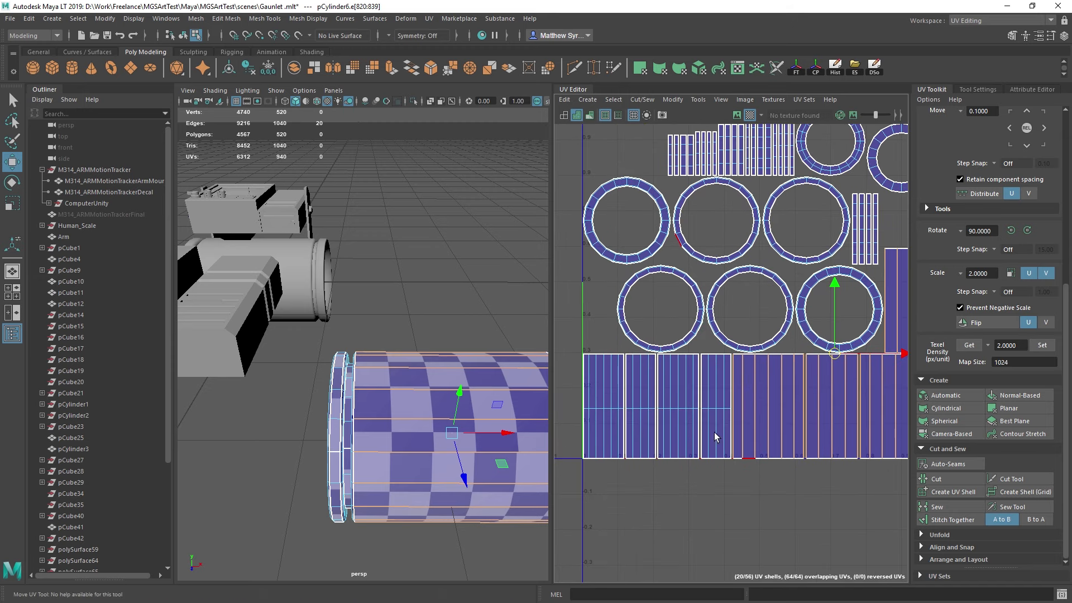
alt+drag(519, 441, 450, 421)
ctrl+click(449, 404)
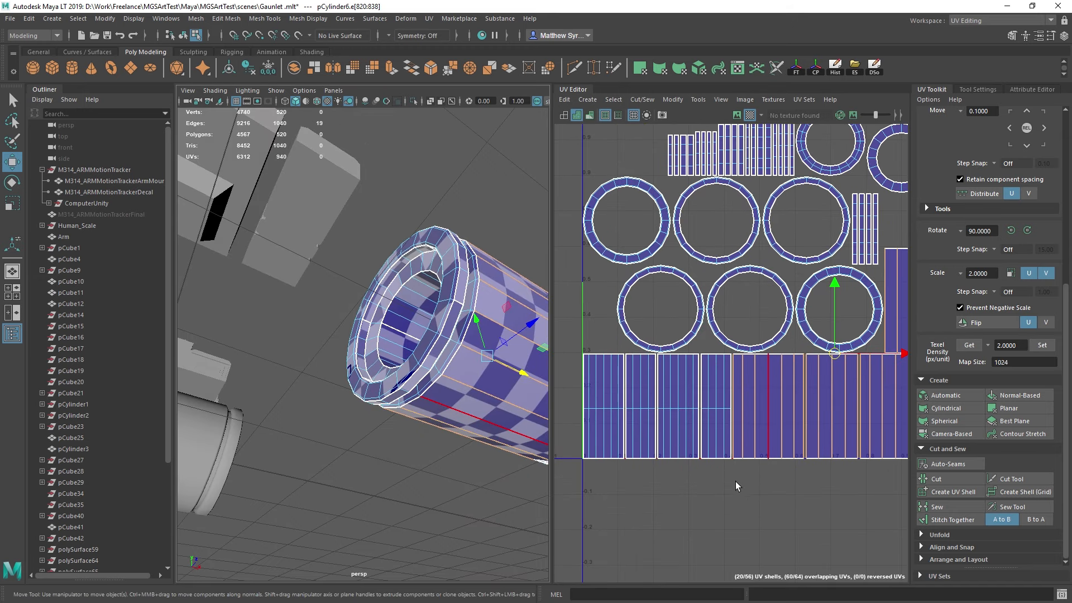
alt+middle_drag(860, 402, 642, 398)
shift+right_drag(787, 324, 786, 351)
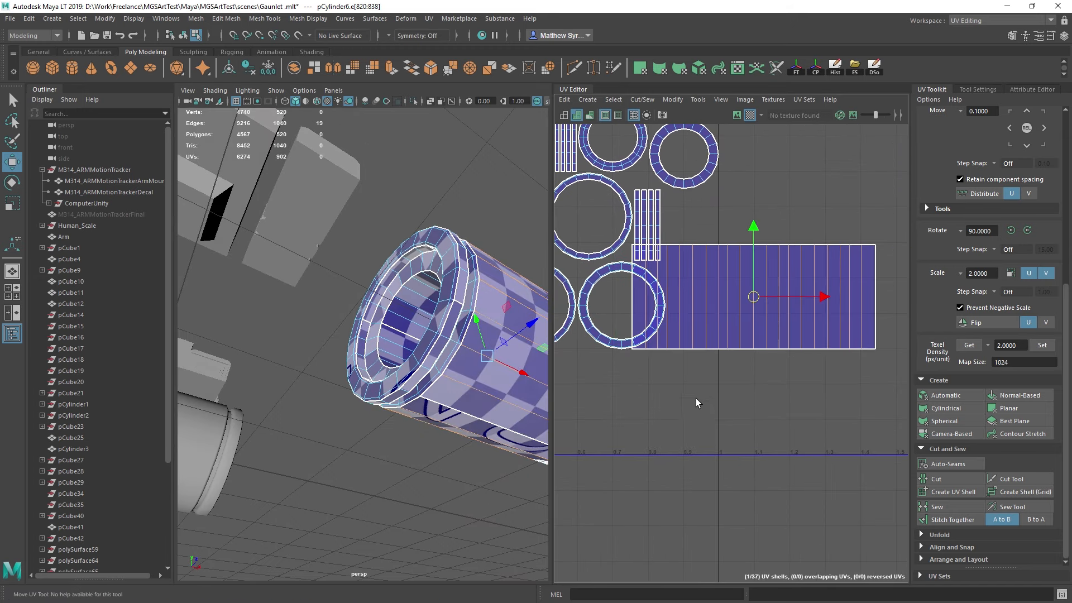
Step: Select the joined outer wall shell and move it into the empty space beside the first UV tile
alt+middle_drag(707, 279, 720, 357)
right_drag(720, 357, 723, 382)
double_click(725, 373)
alt+middle_drag(783, 342, 847, 363)
mouse_move(419, 318)
alt+mouse_down()
mouse_move(358, 408)
mouse_move(391, 321)
mouse_move(424, 317)
alt+mouse_up()
alt+middle_drag(737, 344, 827, 363)
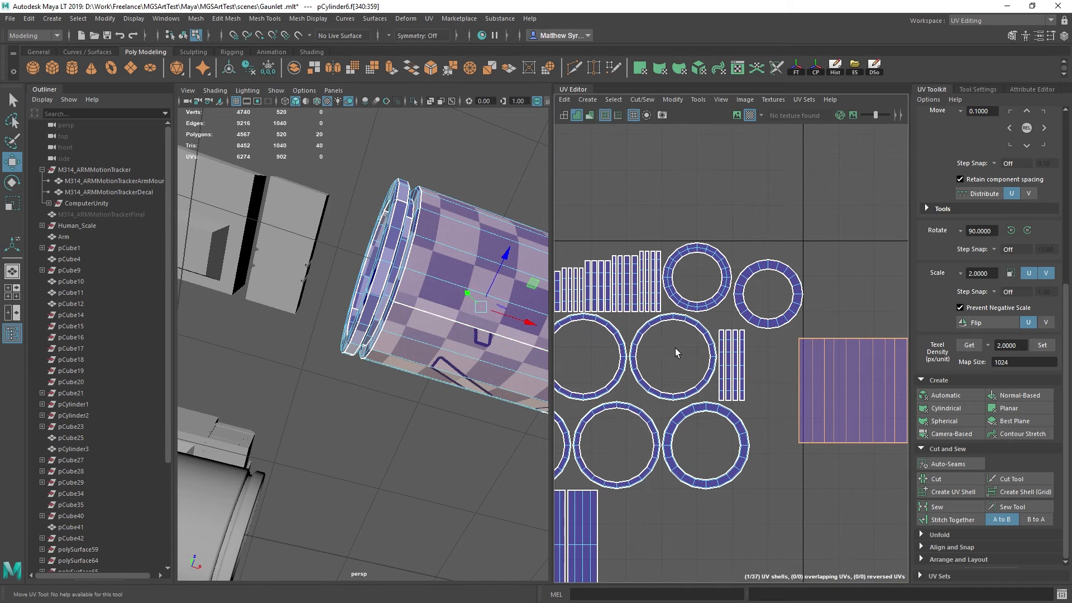
Step: Rotate the outer wall shell clockwise in three 90-degree turns so the checker lettering reads along the cylinder's length
alt+drag(444, 228, 430, 292)
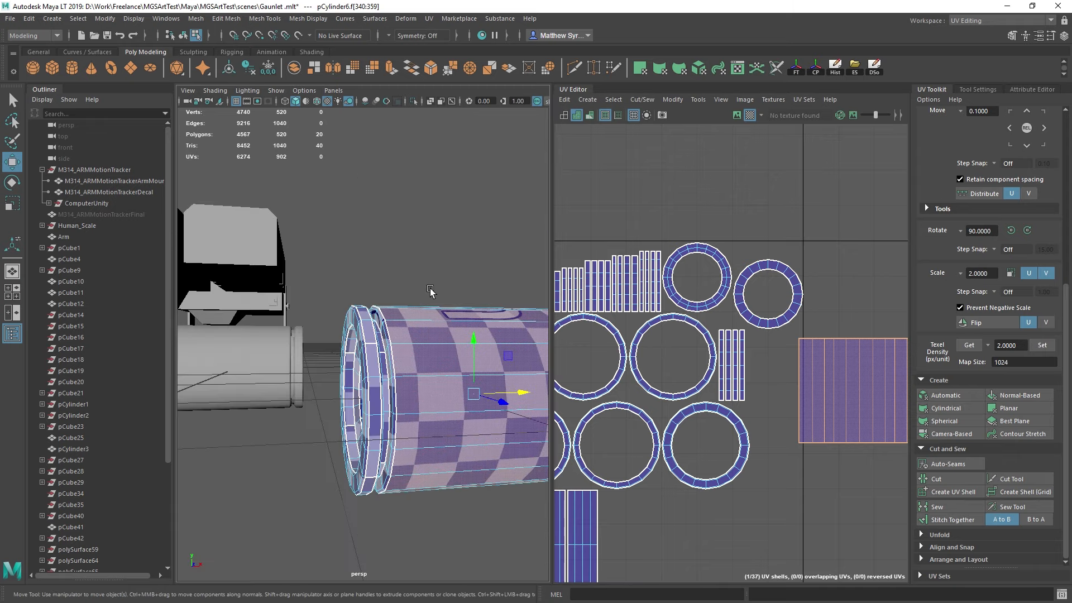
alt+right_drag(430, 292, 503, 340)
alt+drag(502, 339, 457, 331)
alt+middle_drag(797, 388, 612, 383)
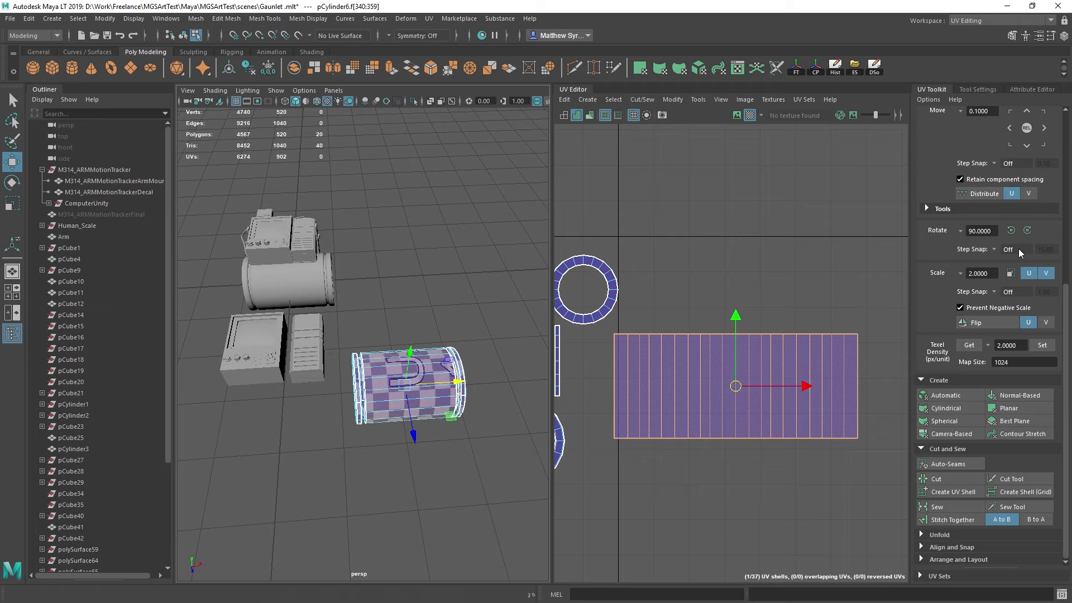
click(1026, 230)
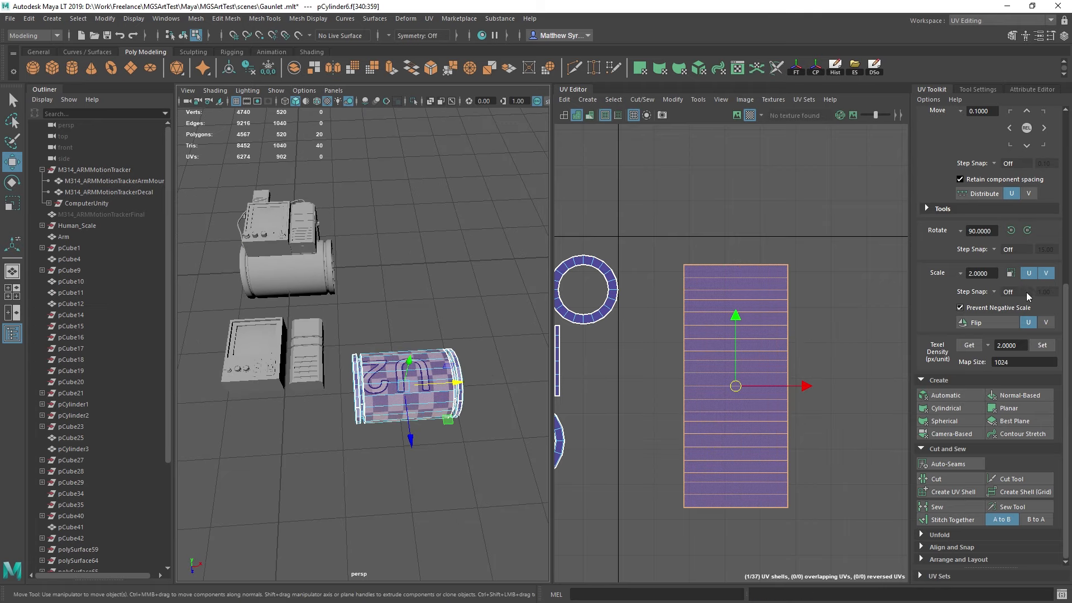
click(1027, 230)
click(1026, 230)
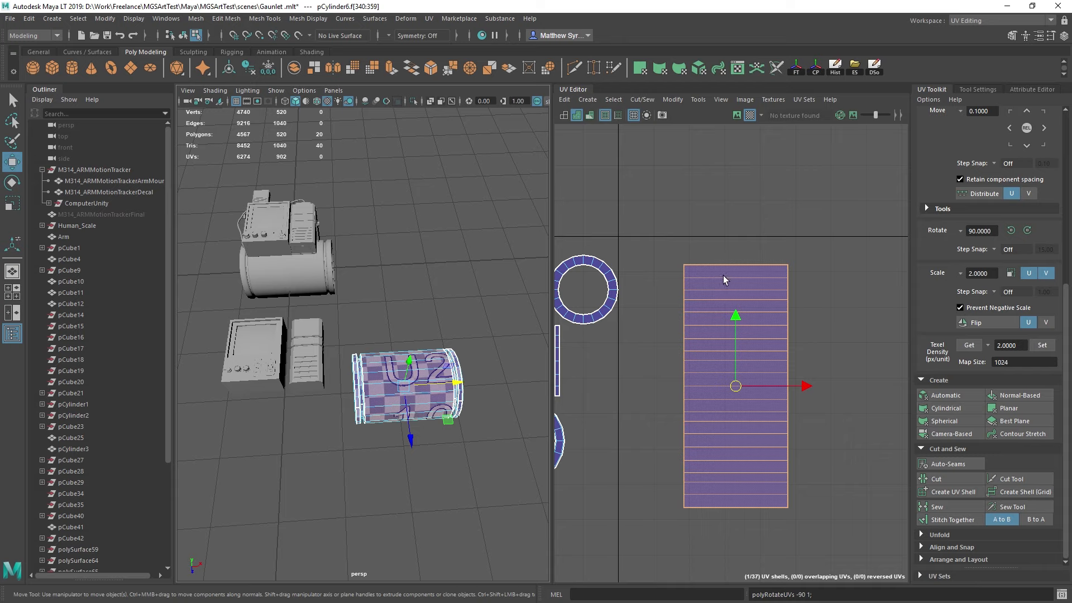
Step: Examine the four wide striped shells left in the UV tile and locate their faces on the cylinder's inner wall
alt+middle_drag(646, 323, 823, 341)
scroll(637, 388, up, 3)
alt+middle_drag(666, 387, 757, 378)
scroll(732, 382, down, 3)
alt+middle_drag(616, 525, 785, 289)
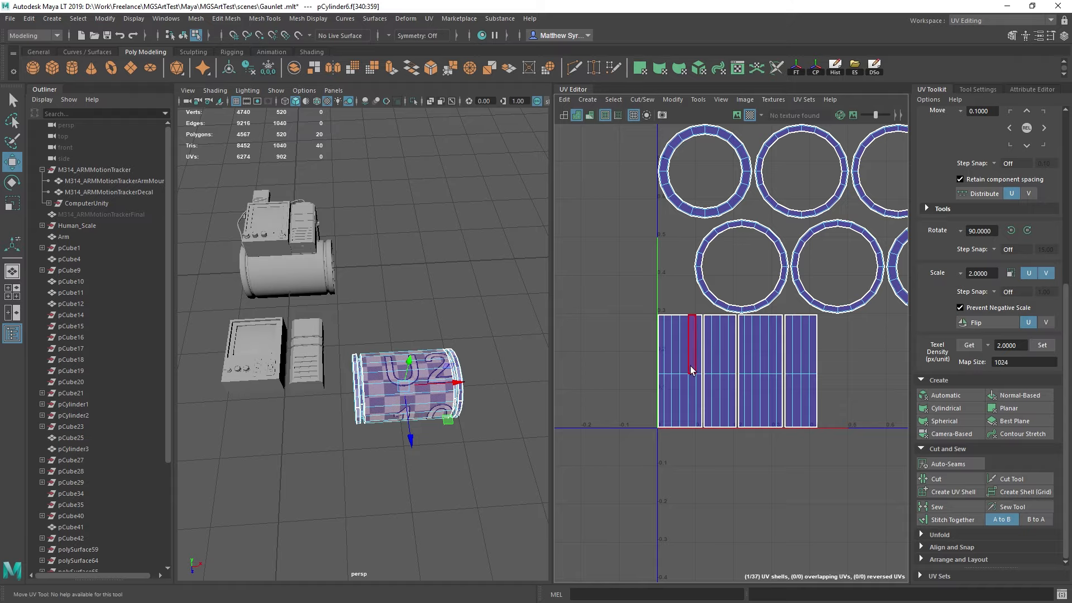
alt+drag(462, 377, 502, 346)
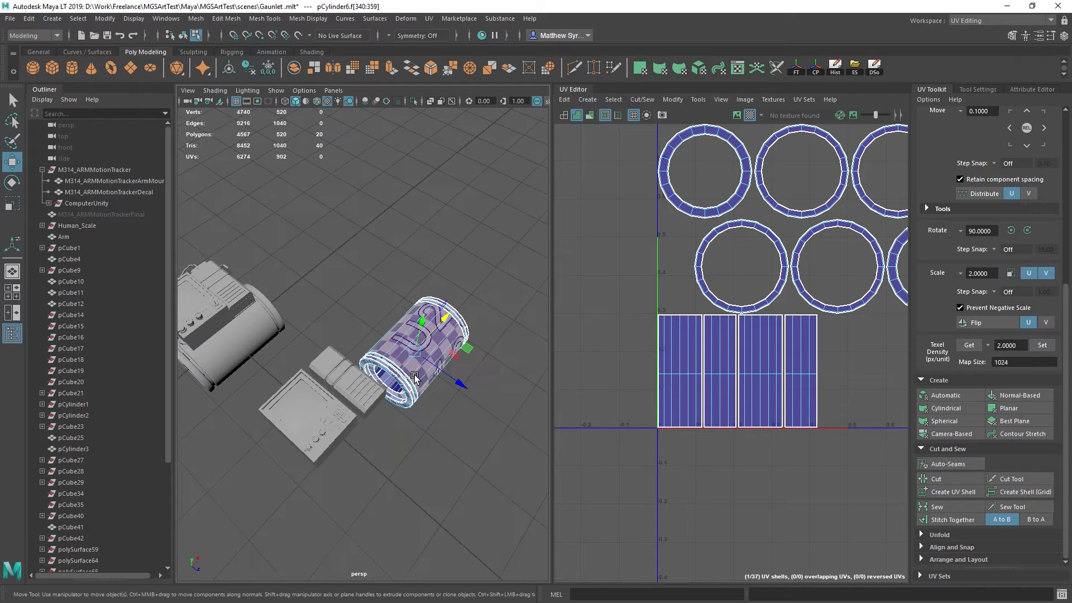
scroll(502, 346, up, 5)
alt+drag(413, 424, 485, 362)
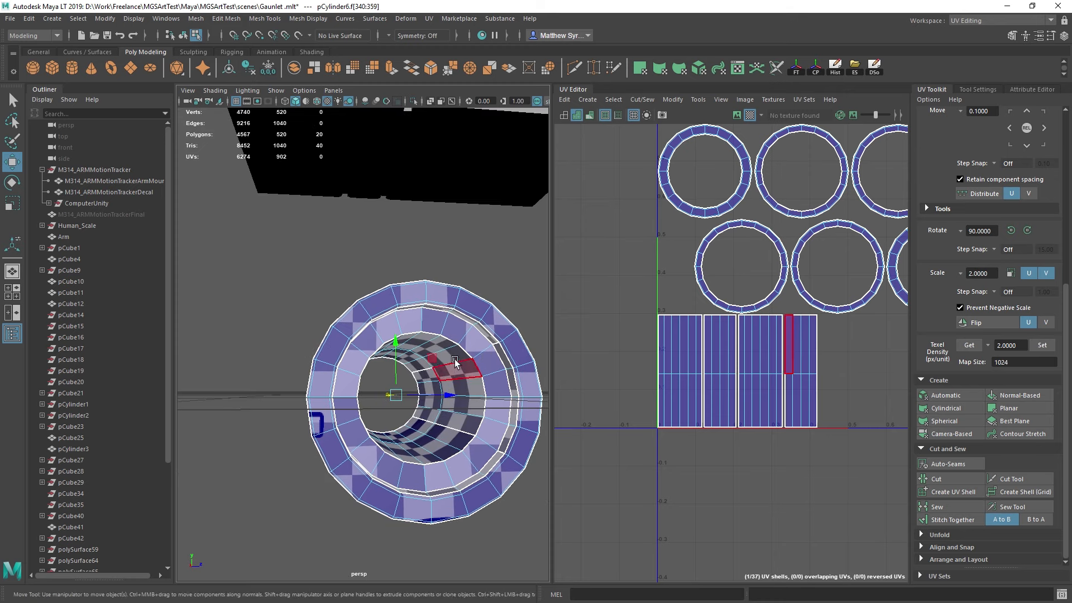
Step: Select all edges of the cylinder's four inner wall shells and cut them apart
click(704, 341)
right_drag(674, 345, 723, 344)
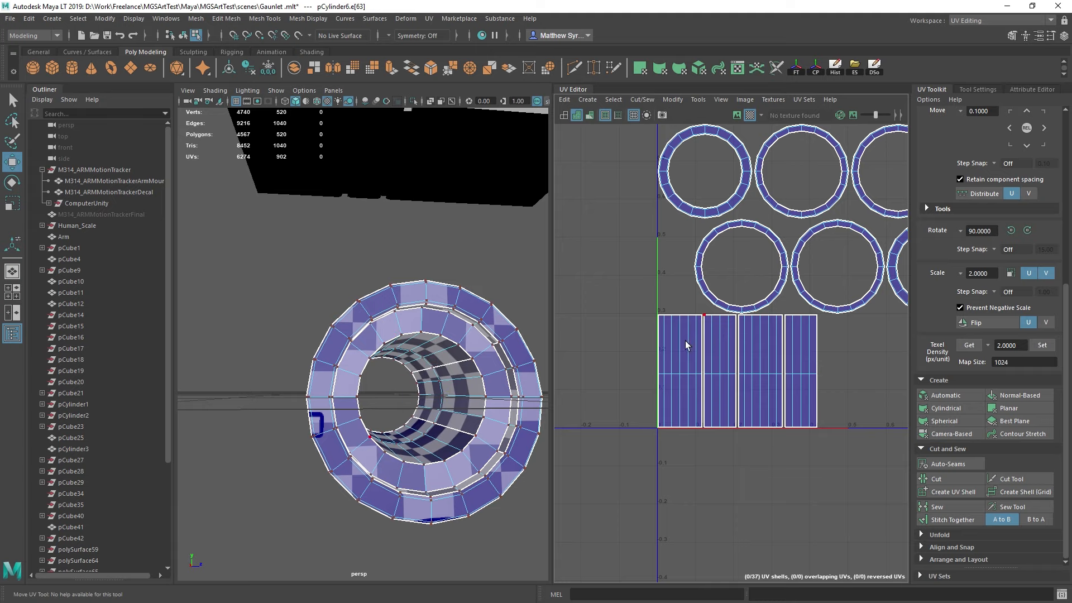
double_click(674, 325)
key(q)
key(F11)
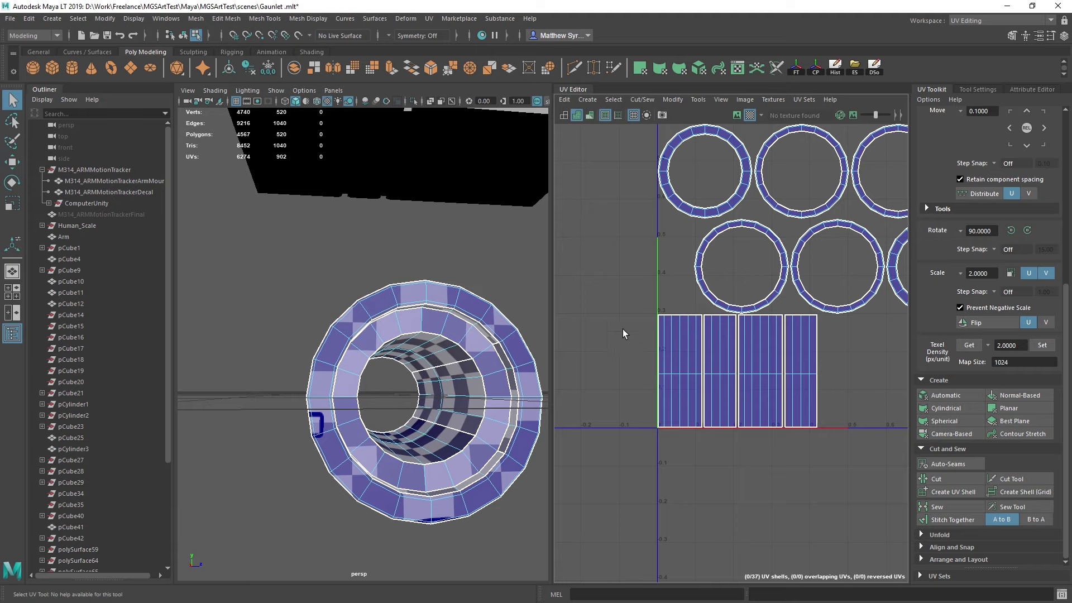
drag(623, 330, 878, 489)
click(950, 477)
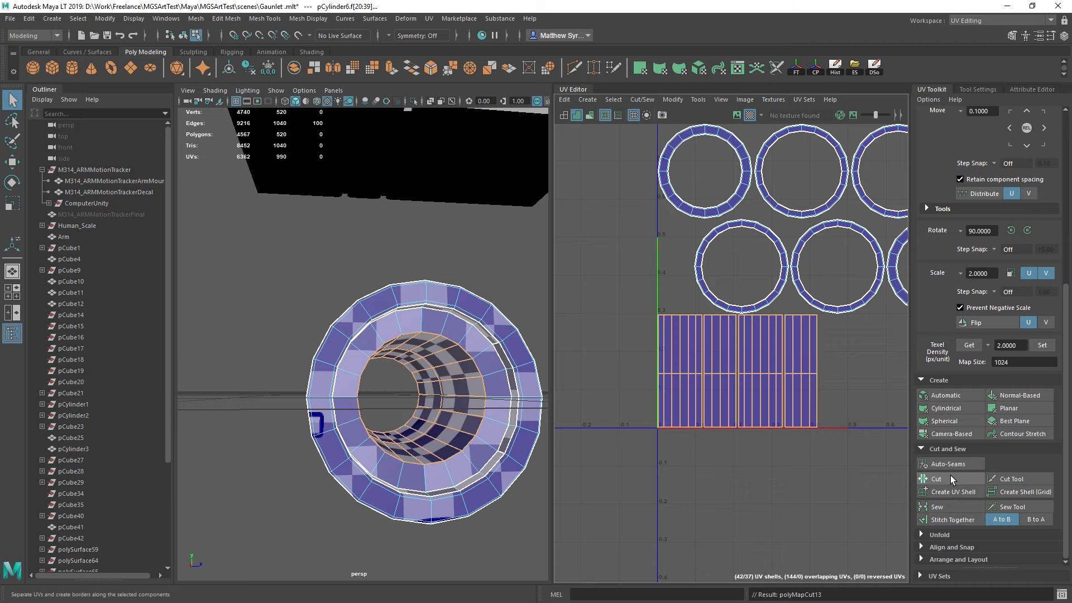
Step: Stitch the lengthwise edges of both rows of inner wall pieces, leaving one line of edges as the seam
right_drag(726, 355, 700, 344)
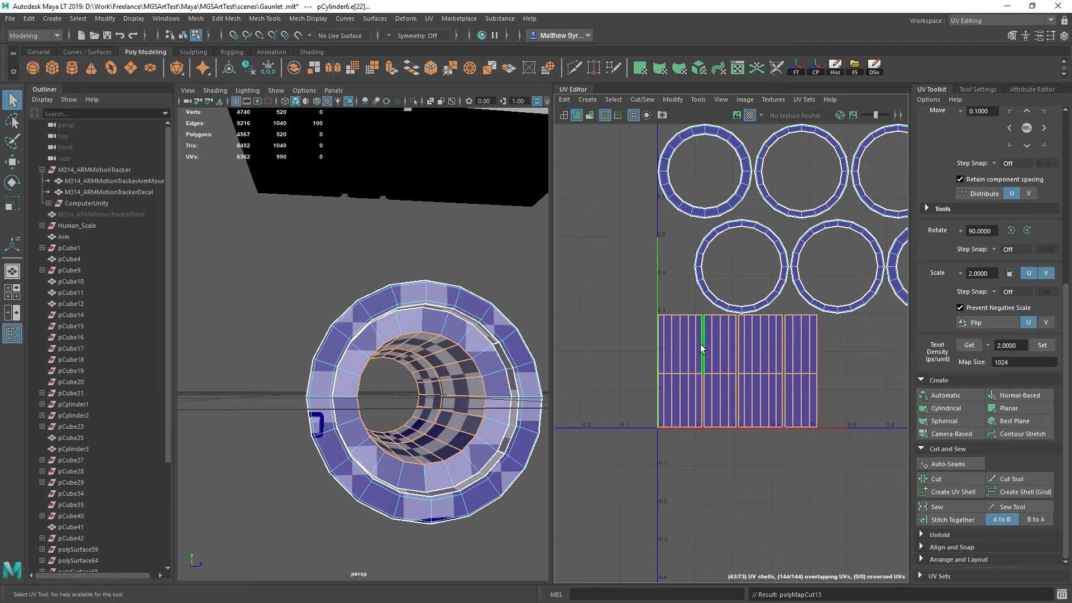
drag(647, 326, 836, 369)
shift+drag(644, 395, 909, 418)
alt+drag(434, 405, 456, 381)
ctrl+click(406, 381)
shift+right_drag(865, 364, 863, 392)
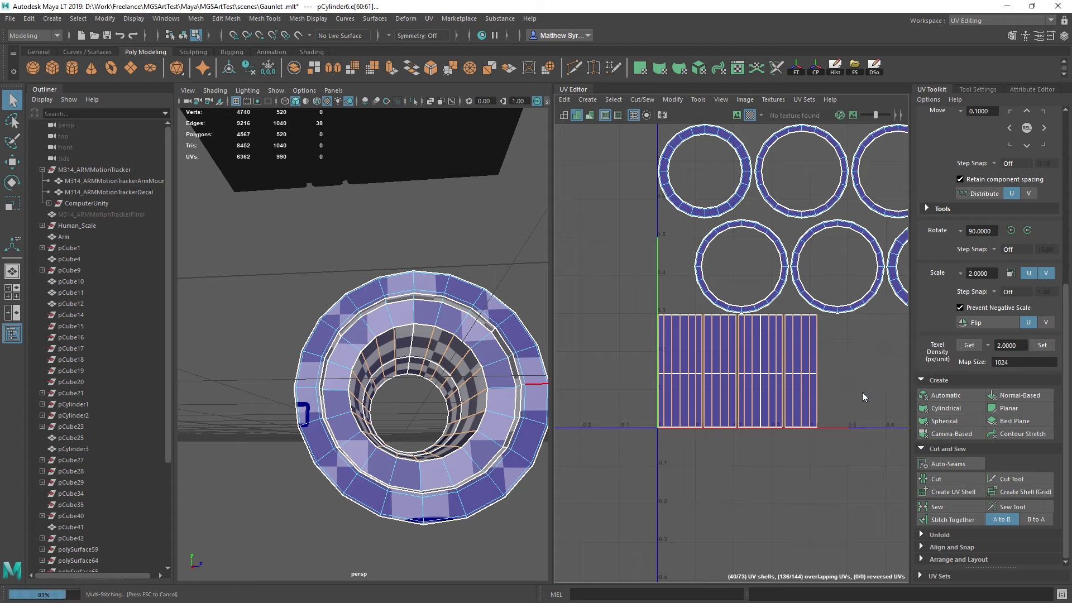
Step: Check the border between the two inner wall shells, then select all of the cylinder's vertices and merge them
right_drag(768, 384, 769, 404)
scroll(782, 391, up, 2)
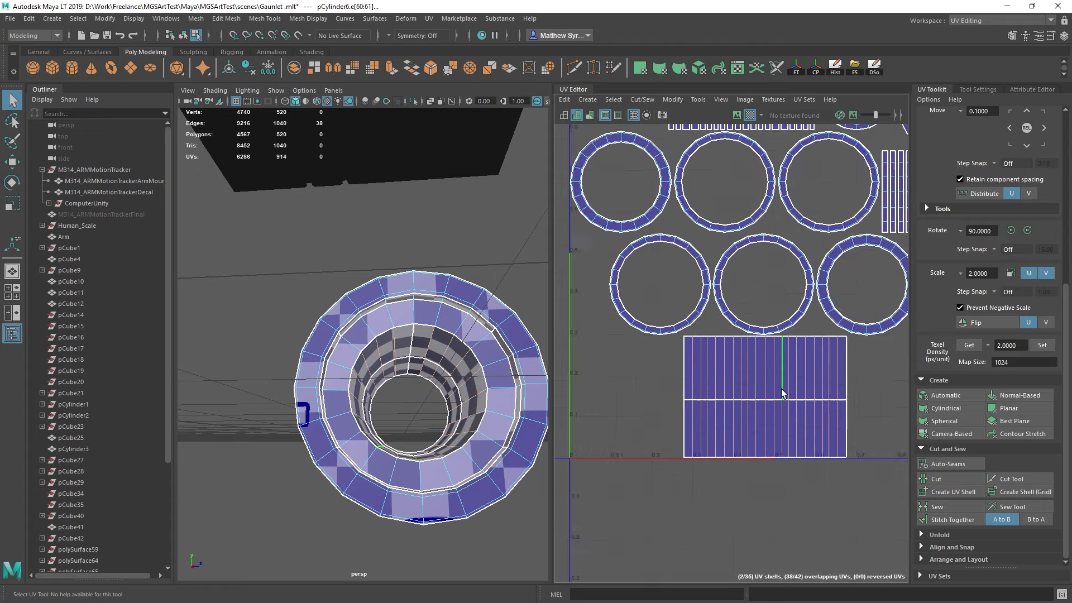
scroll(781, 394, up, 1)
click(752, 402)
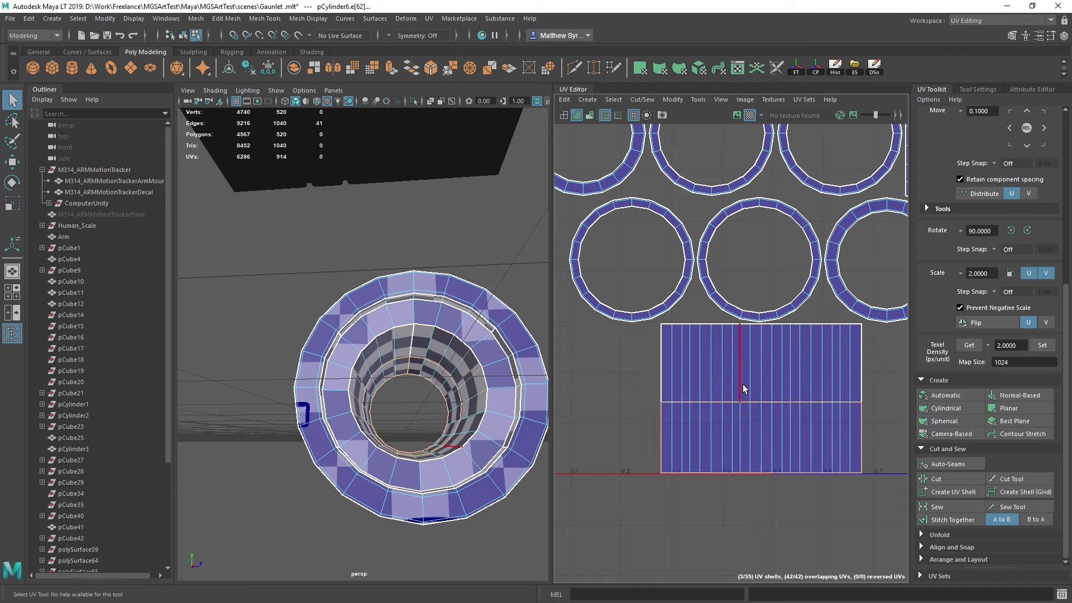
right_drag(744, 389, 685, 380)
alt+drag(473, 358, 361, 385)
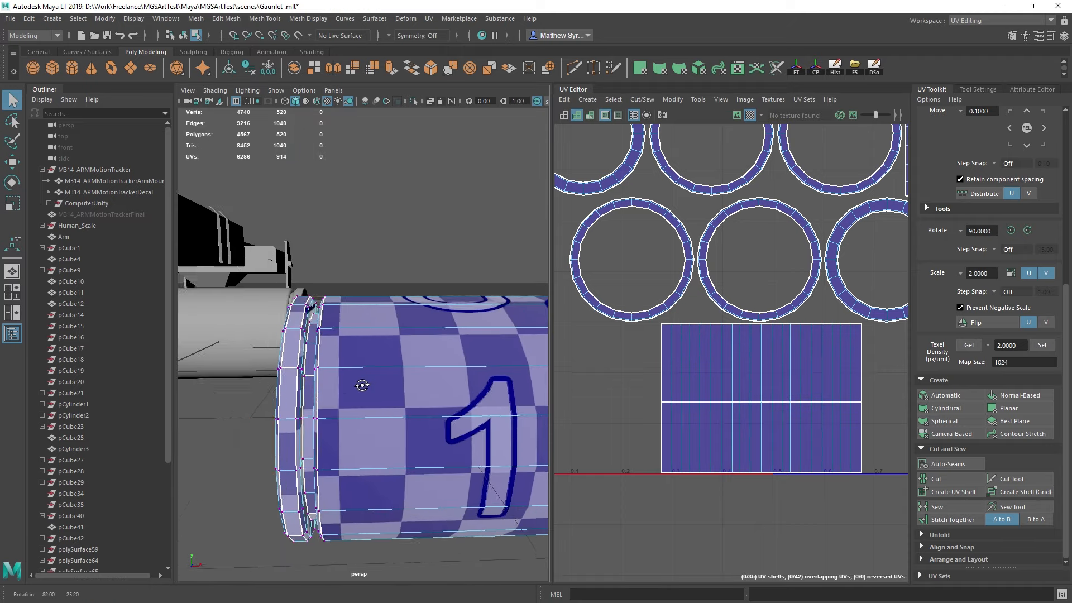
scroll(360, 380, down, 5)
scroll(346, 357, up, 1)
drag(282, 293, 525, 419)
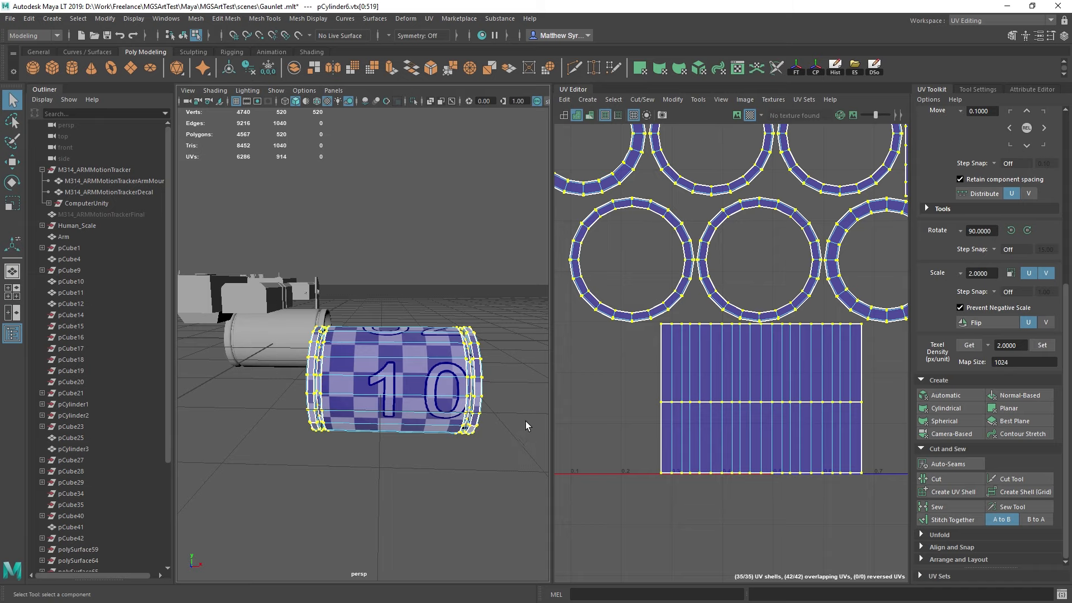
shift+right_drag(525, 418, 537, 334)
Step: Delete the edge loop running around the middle of the cylinder's inner wall
scroll(397, 373, up, 5)
alt+drag(357, 380, 455, 362)
key(F8)
right_drag(400, 390, 410, 260)
double_click(391, 393)
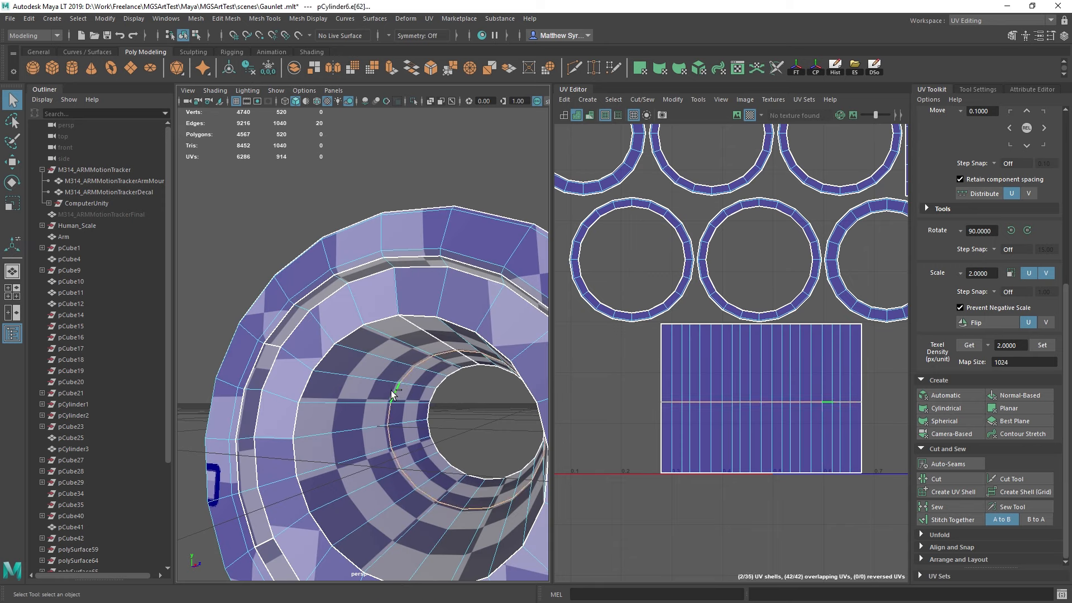
key(Delete)
scroll(760, 435, down, 2)
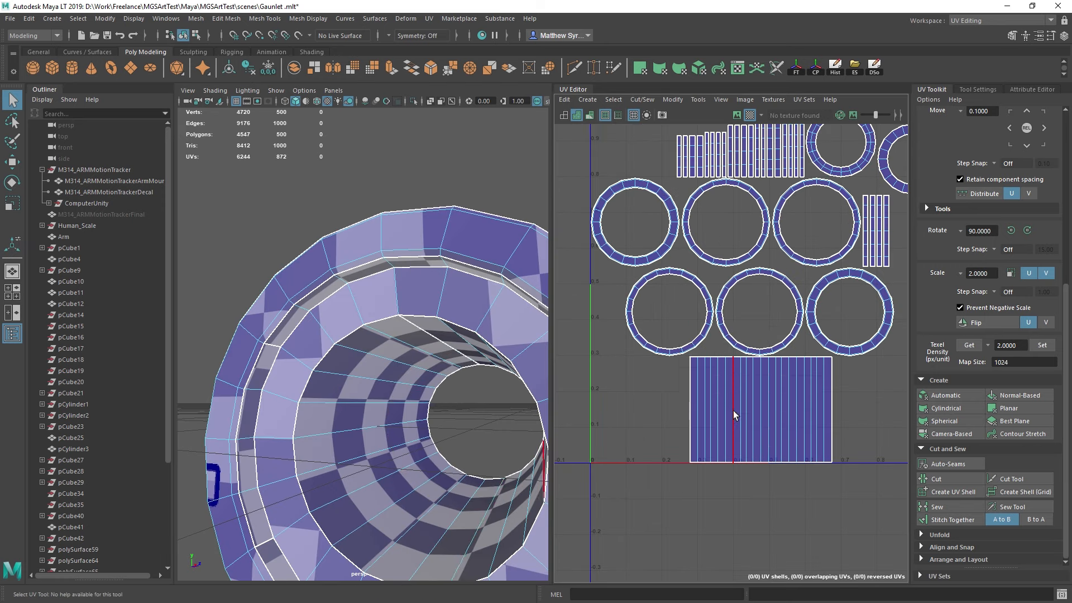
Step: Rotate the inner wall shell 90 degrees counterclockwise and move it out of the tile toward the outer wall shell
click(741, 409)
right_drag(753, 393, 749, 423)
double_click(743, 421)
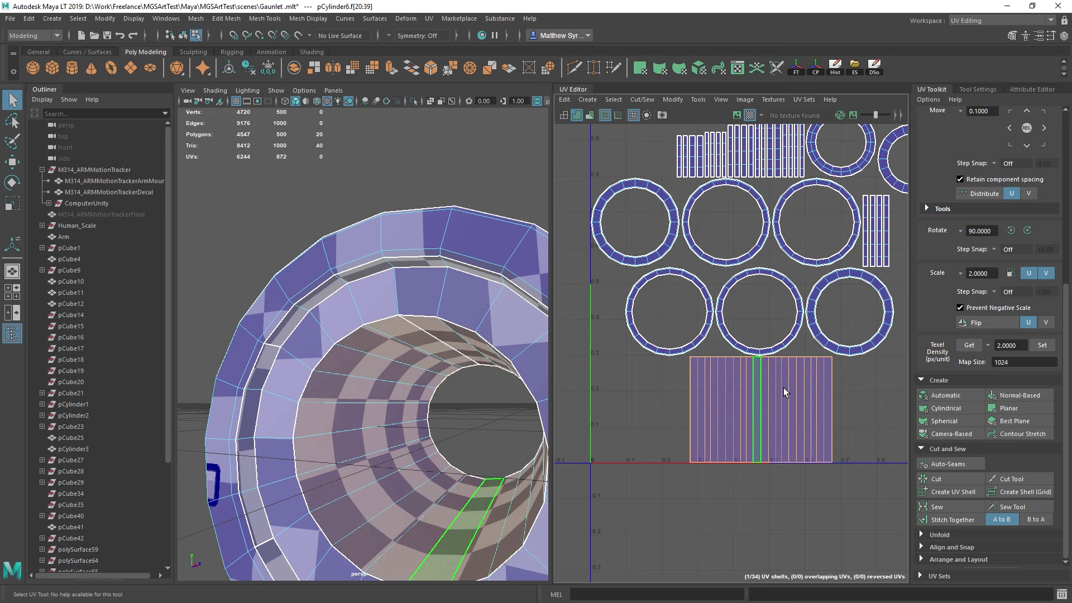
alt+middle_drag(784, 392, 655, 444)
click(1011, 230)
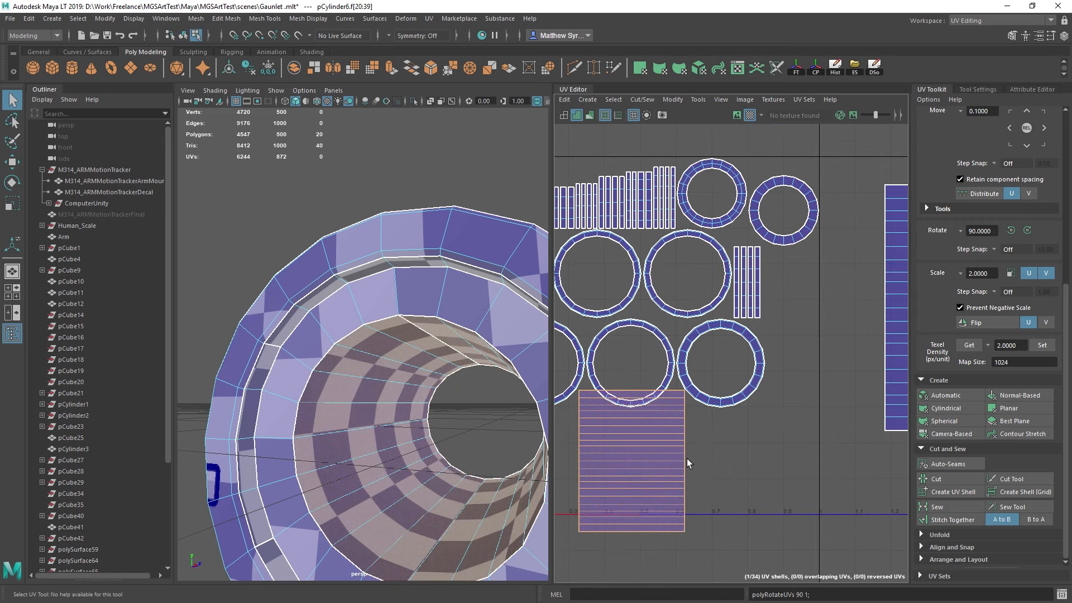
key(w)
drag(631, 460, 852, 357)
Step: Return to object mode and check the checker pattern on the whole cylinder and its remaining ring and strip shells
alt+middle_drag(827, 324, 943, 445)
alt+drag(278, 340, 419, 435)
scroll(381, 367, down, 8)
alt+middle_drag(502, 391, 452, 374)
scroll(469, 372, up, 3)
right_drag(488, 372, 532, 270)
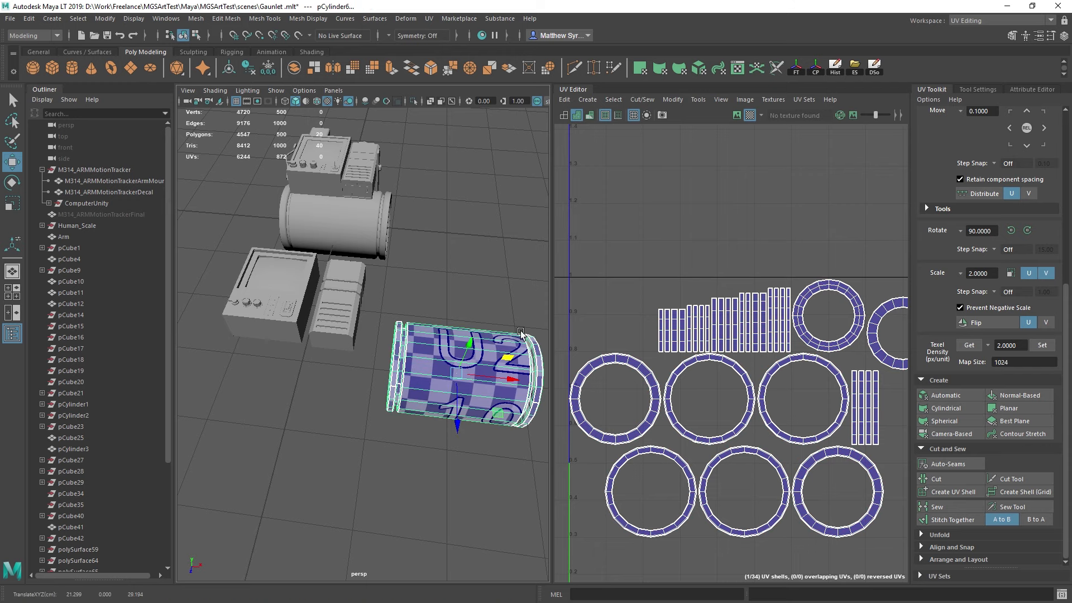
Step: Select the separate screen housing box and lay out its UVs with an automatic projection
alt+drag(507, 310, 343, 314)
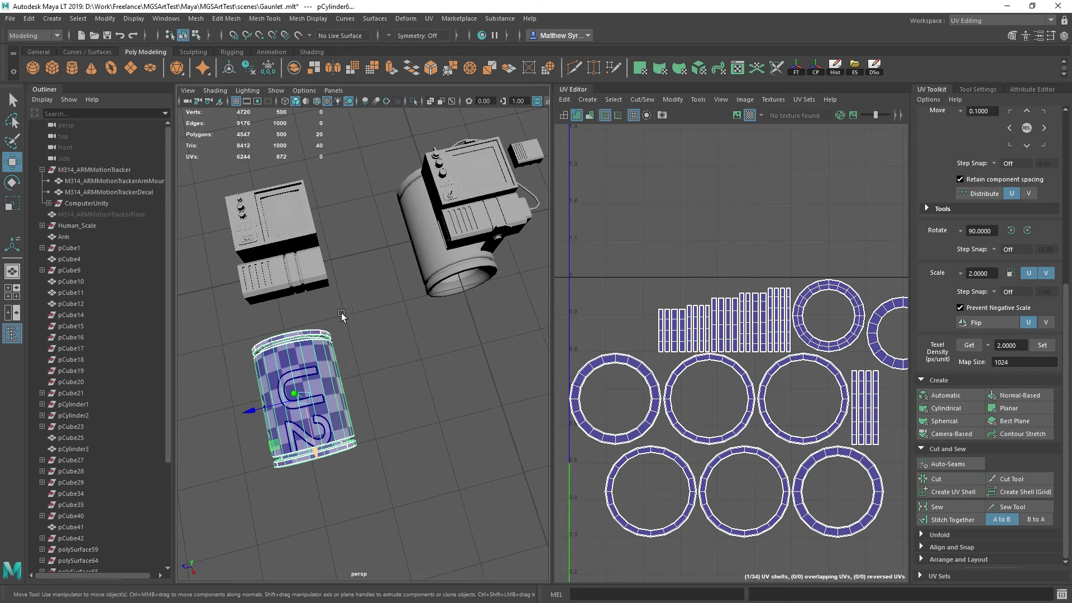
alt+middle_drag(342, 314, 439, 417)
click(383, 336)
click(418, 345)
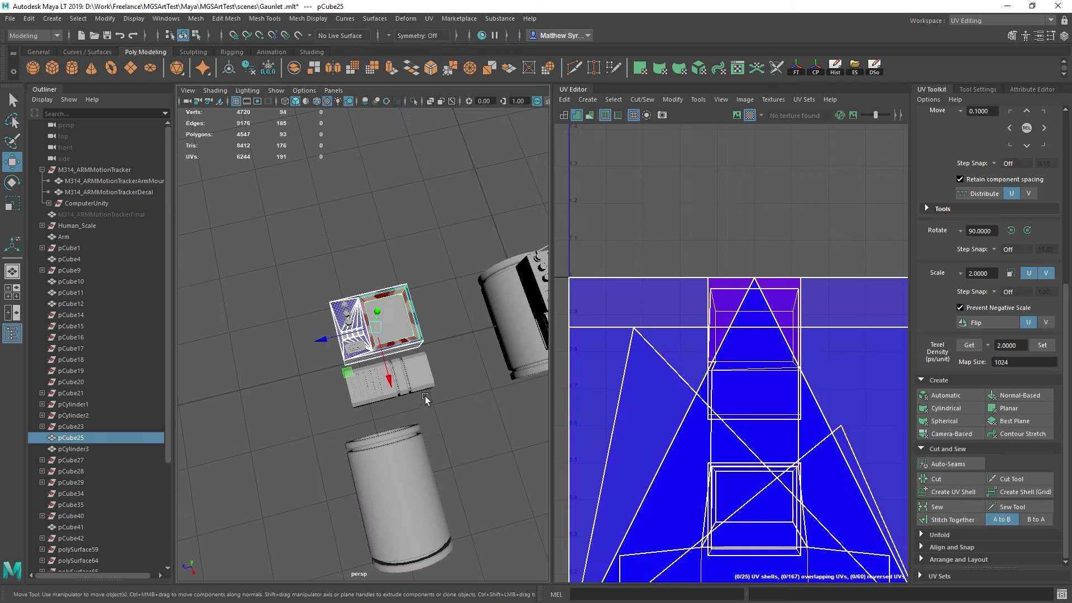
click(946, 395)
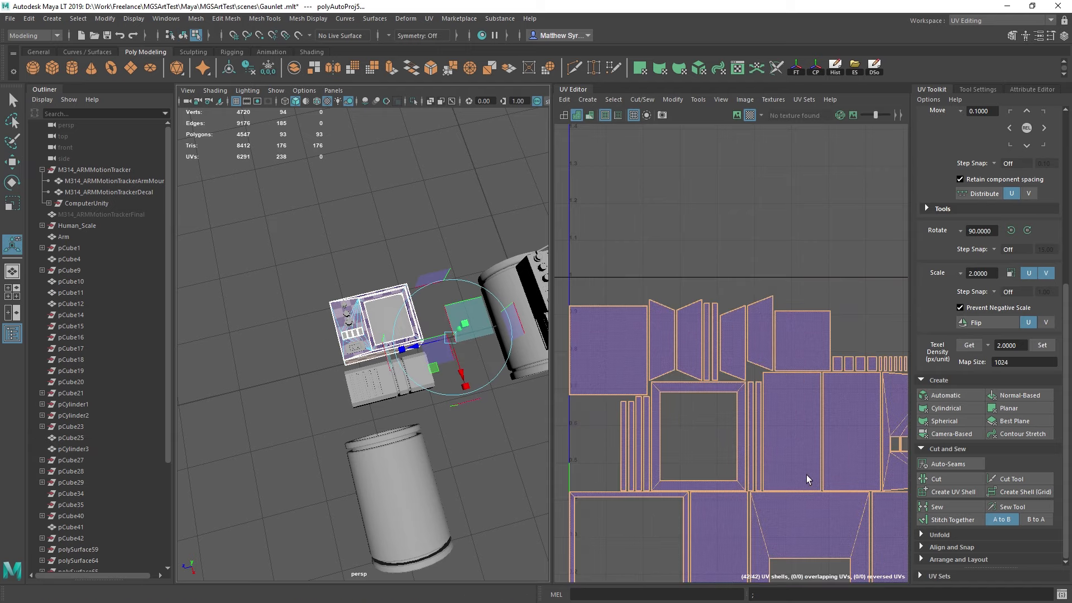
key(f)
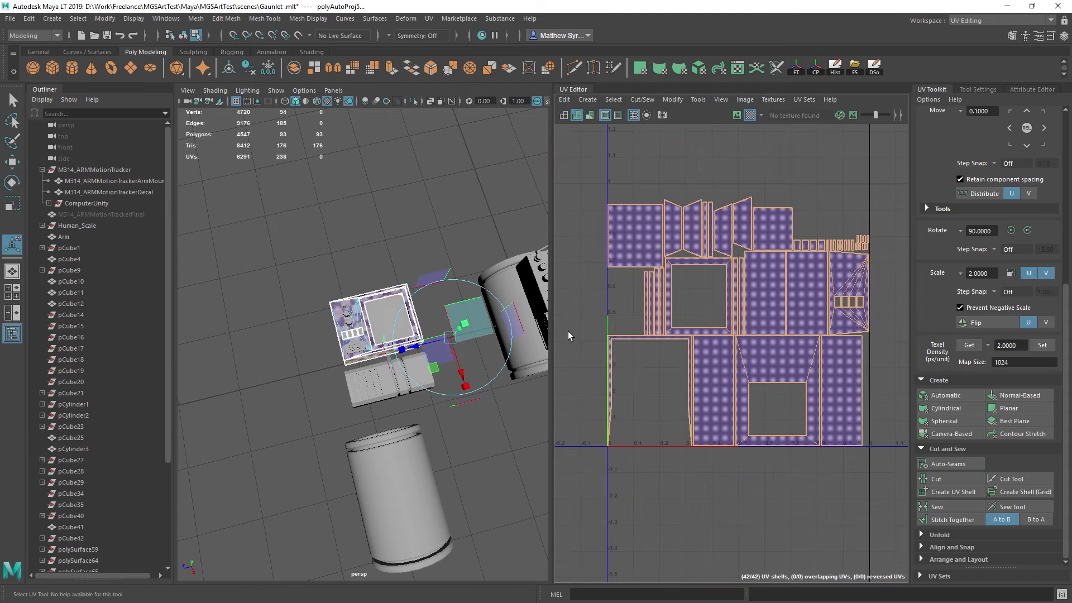
Step: Select all parts of the assembled motion tracker, leaving the decals and the cable out of the selection
alt+middle_drag(532, 302, 388, 345)
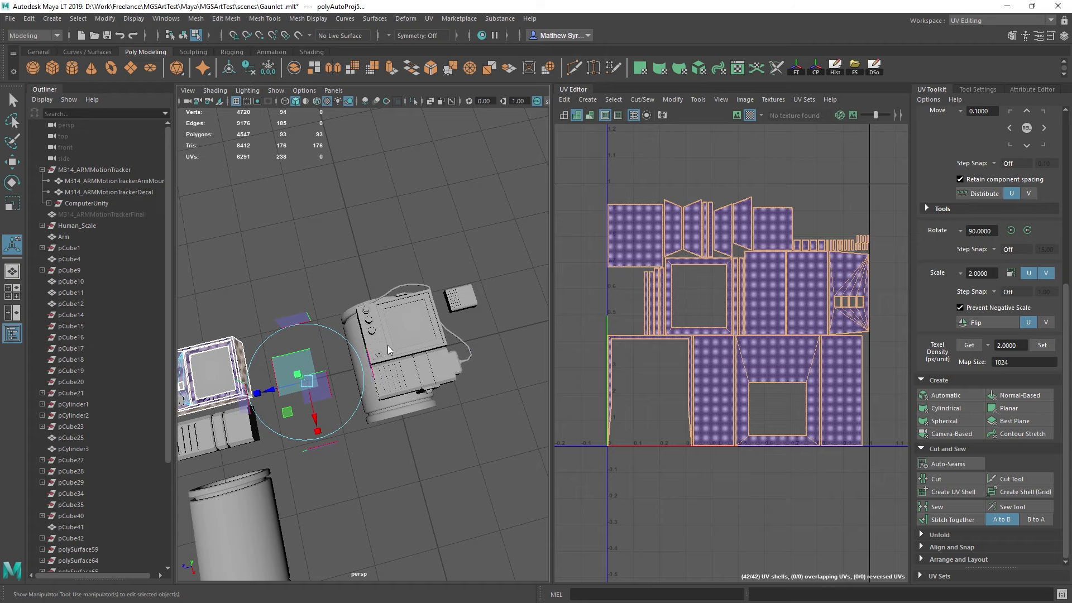
key(q)
click(389, 350)
click(384, 351)
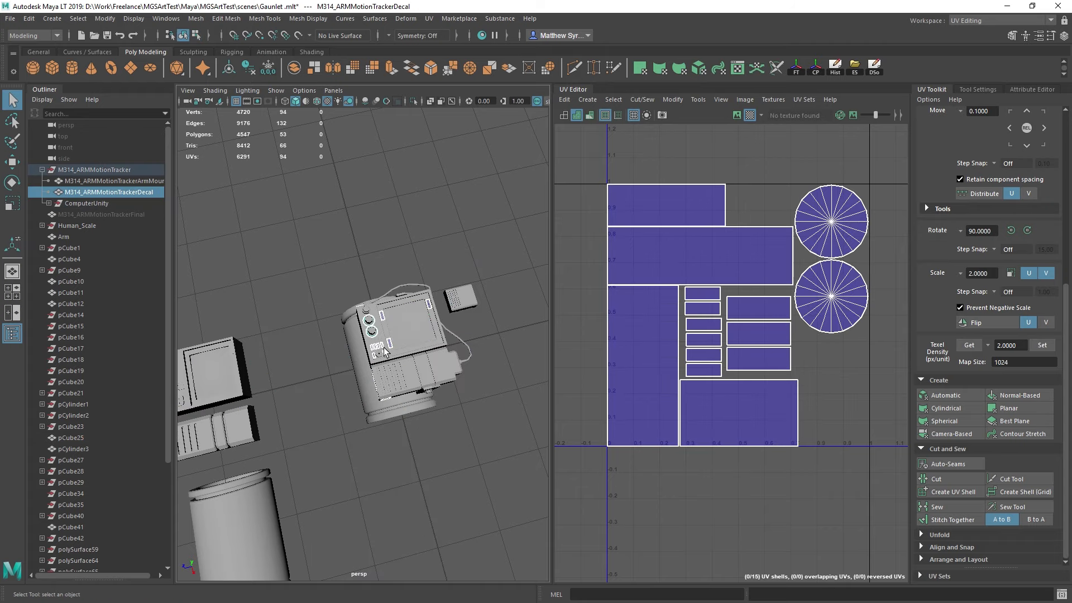
drag(311, 219, 530, 507)
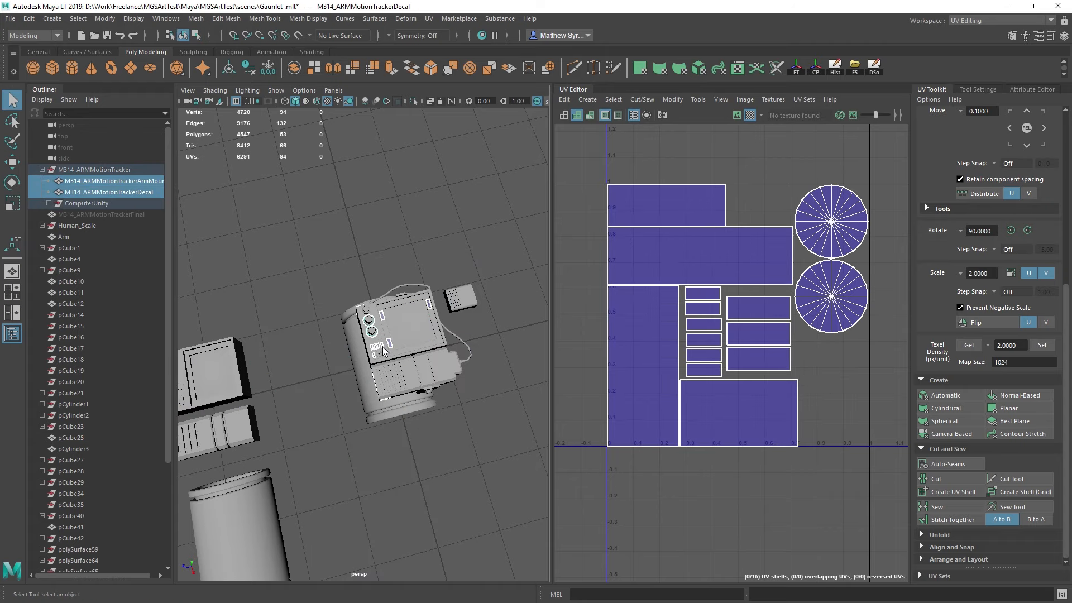
scroll(398, 348, up, 5)
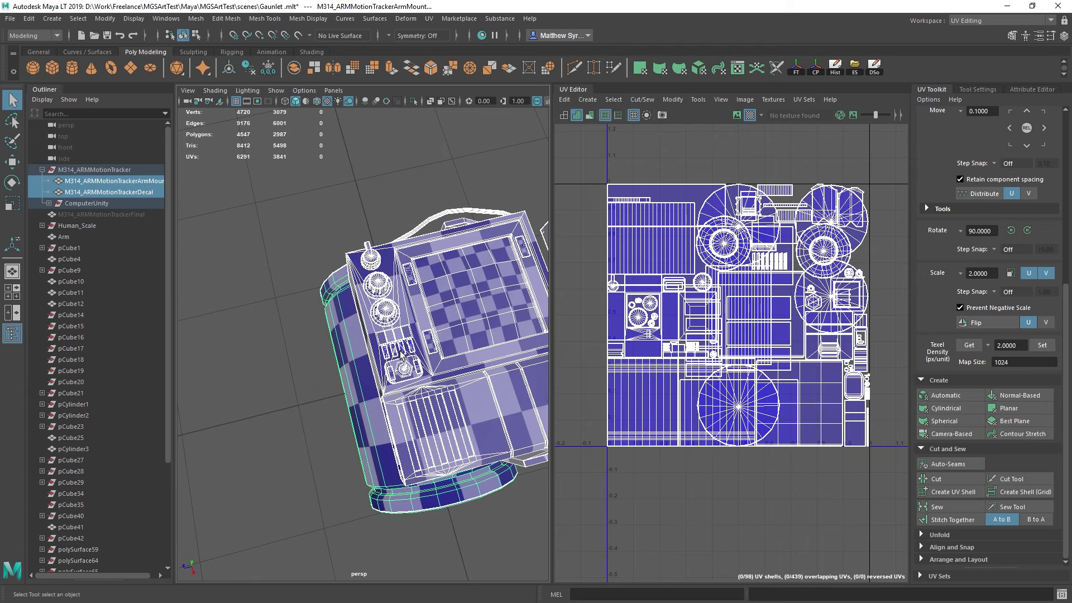
ctrl+click(412, 350)
alt+drag(412, 351, 369, 373)
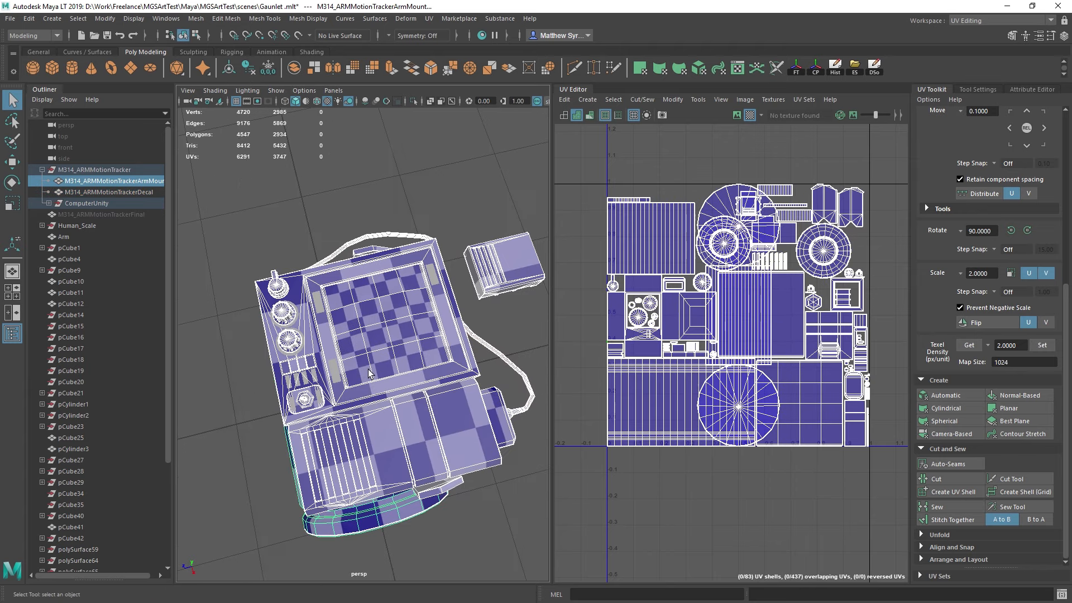
ctrl+click(507, 361)
alt+drag(507, 361, 527, 382)
Step: Examine the assembled tracker's packed UV layout up close and compare it with the checker pattern on the model
alt+middle_drag(755, 296, 747, 336)
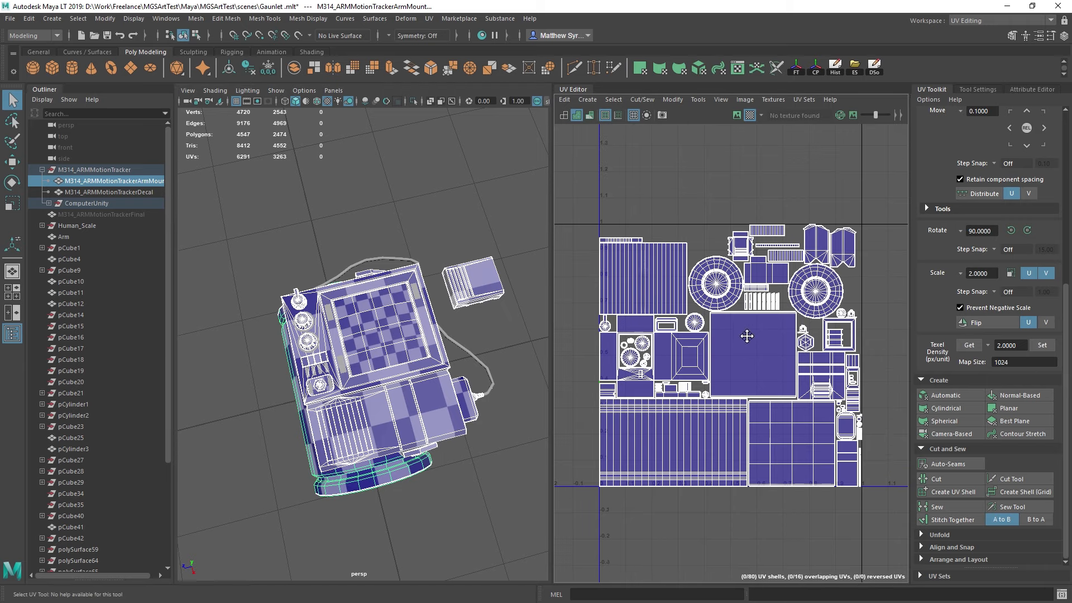
scroll(744, 366, up, 5)
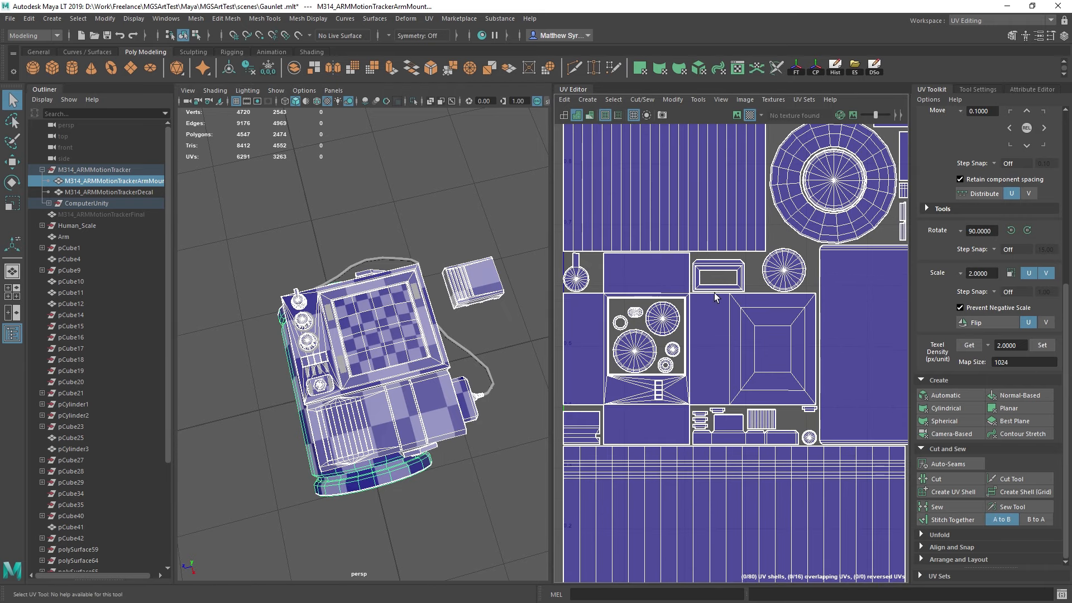
alt+middle_drag(299, 409, 430, 385)
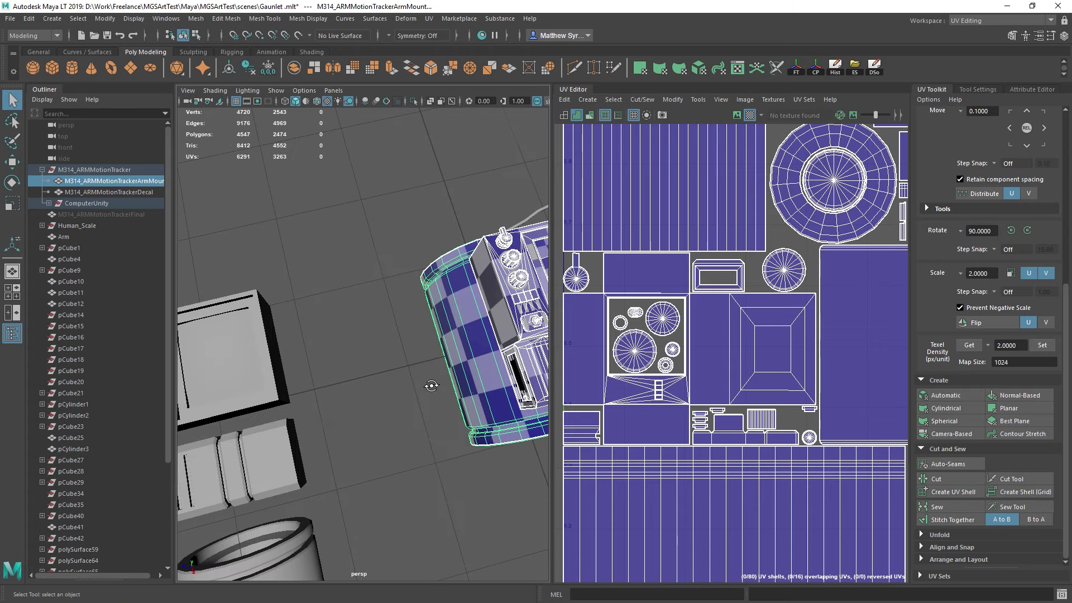
alt+drag(430, 386, 376, 323)
scroll(335, 436, up, 2)
alt+middle_drag(330, 441, 246, 438)
scroll(726, 385, down, 7)
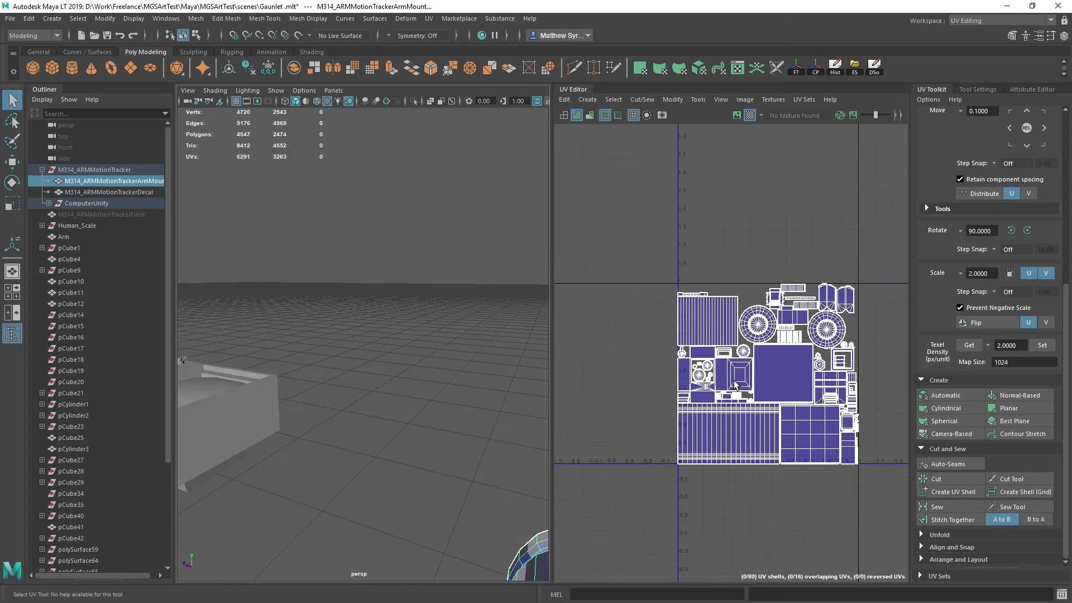
scroll(675, 388, up, 5)
alt+middle_drag(837, 374, 696, 319)
scroll(697, 322, up, 5)
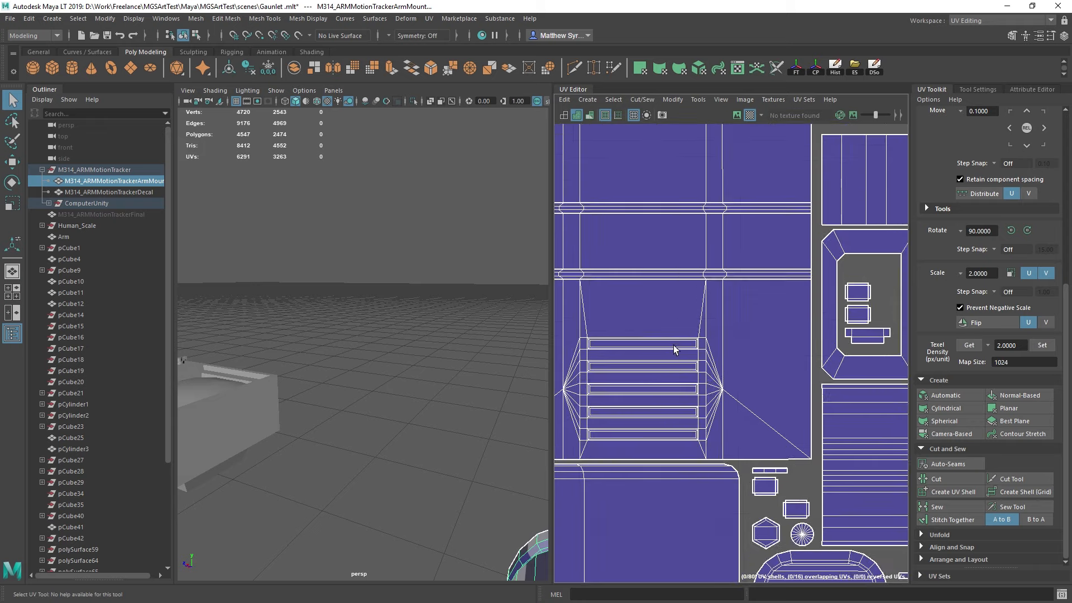
key(f)
alt+middle_drag(422, 408, 187, 410)
scroll(335, 424, down, 5)
alt+middle_drag(437, 440, 429, 393)
scroll(675, 349, down, 7)
scroll(691, 361, down, 5)
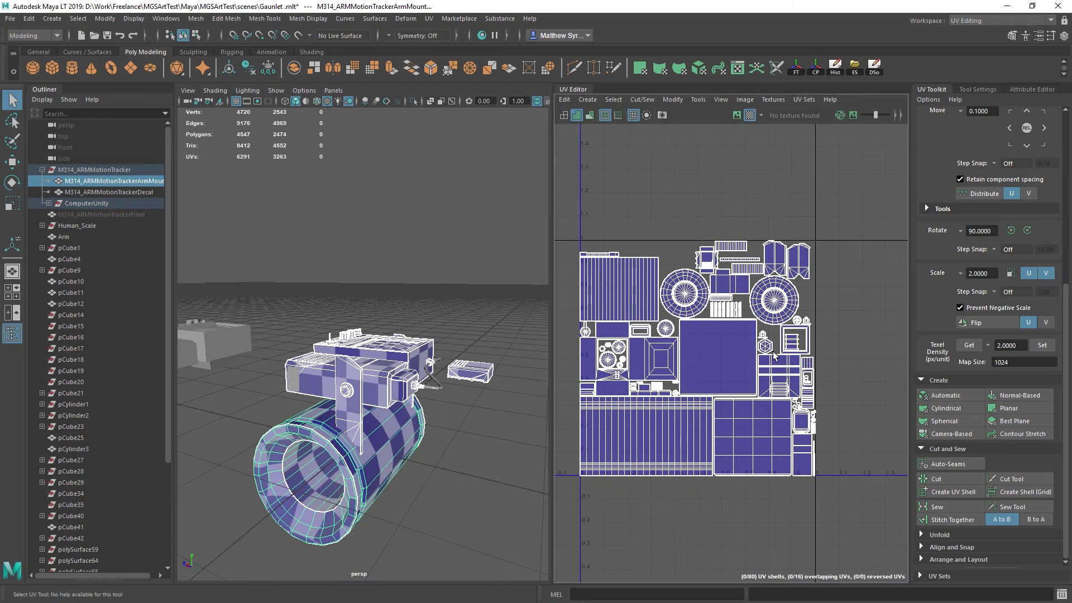
alt+middle_drag(657, 327, 665, 353)
alt+drag(359, 432, 270, 407)
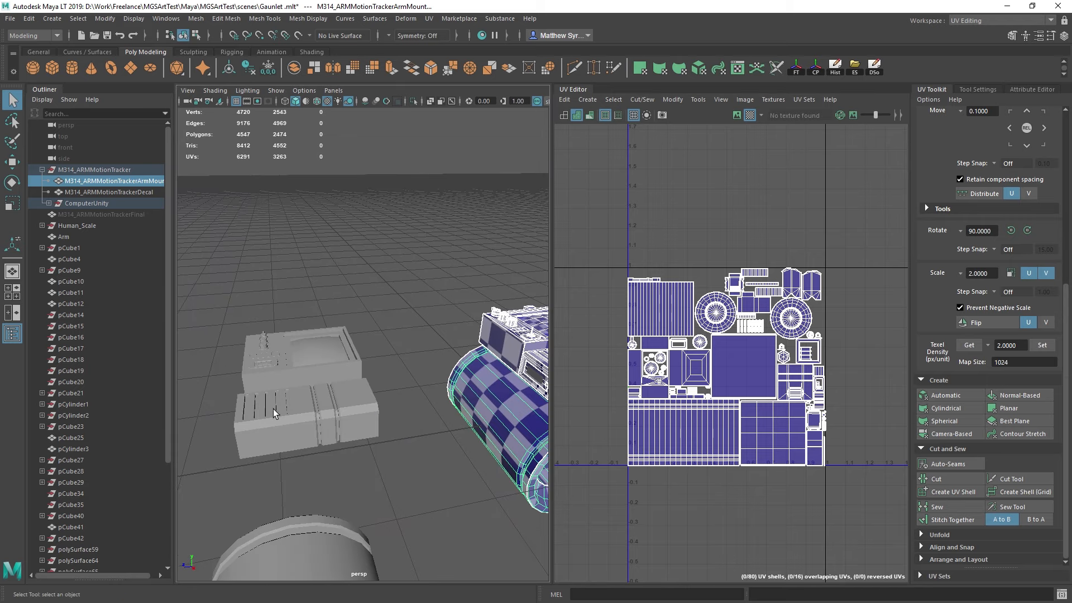
Step: Select the two separate box parts and compare their checker patterns and UV shells
click(302, 405)
shift+click(331, 354)
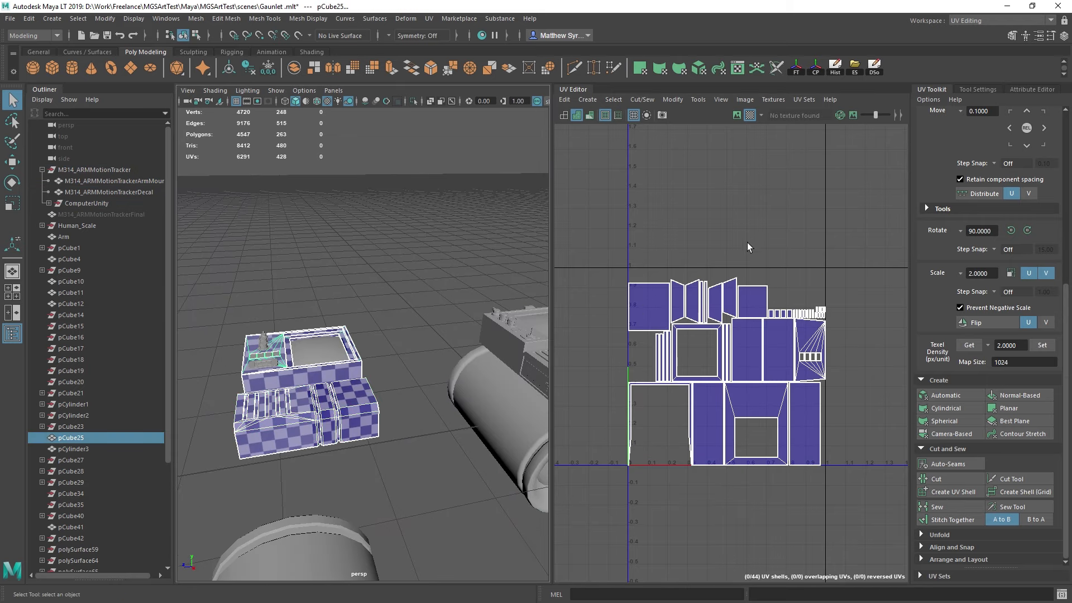
ctrl+shift+click(294, 396)
Step: Select the assembled tracker's cable and inspect its UV shells
scroll(450, 337, down, 5)
alt+middle_drag(450, 337, 357, 329)
alt+drag(335, 321, 468, 496)
scroll(467, 495, up, 5)
alt+drag(487, 403, 470, 405)
click(470, 405)
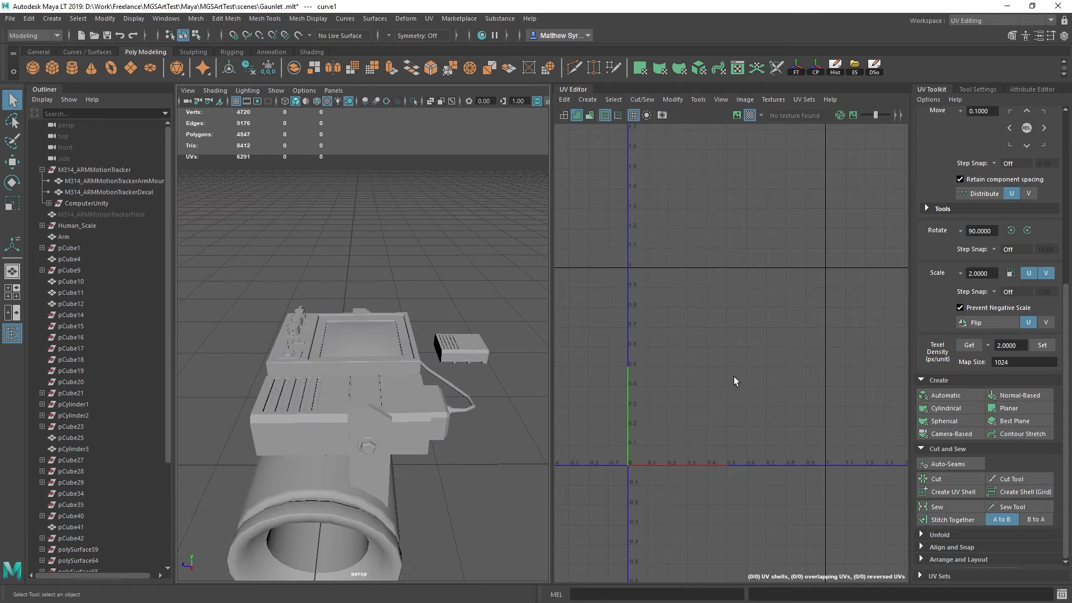
click(469, 412)
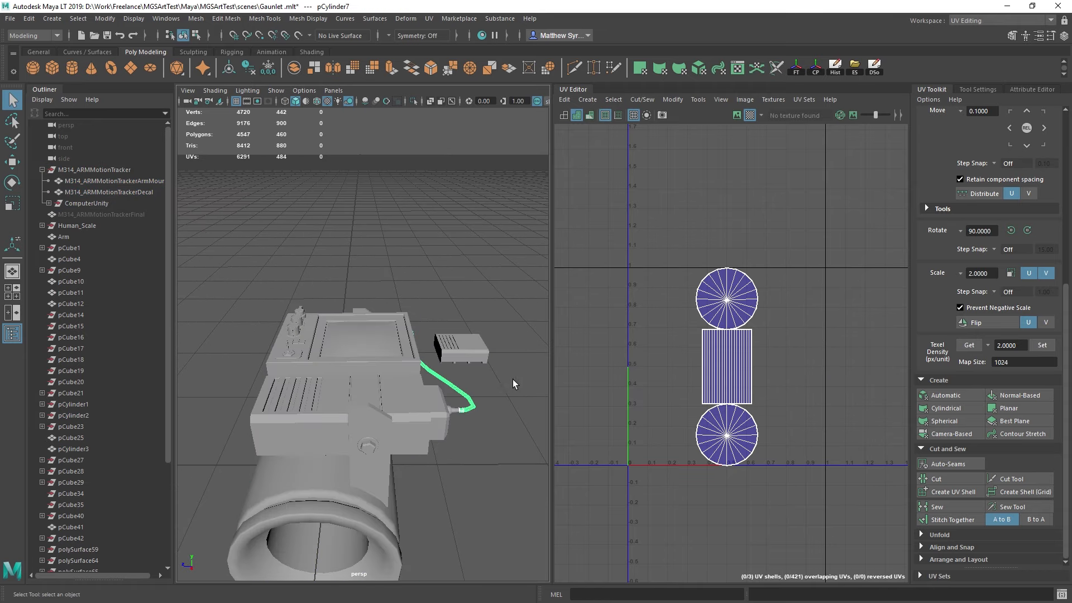
Step: Try hiding the whole assembled tracker, and bring it back into view
alt+middle_drag(321, 374, 384, 354)
scroll(384, 354, down, 5)
drag(293, 284, 505, 482)
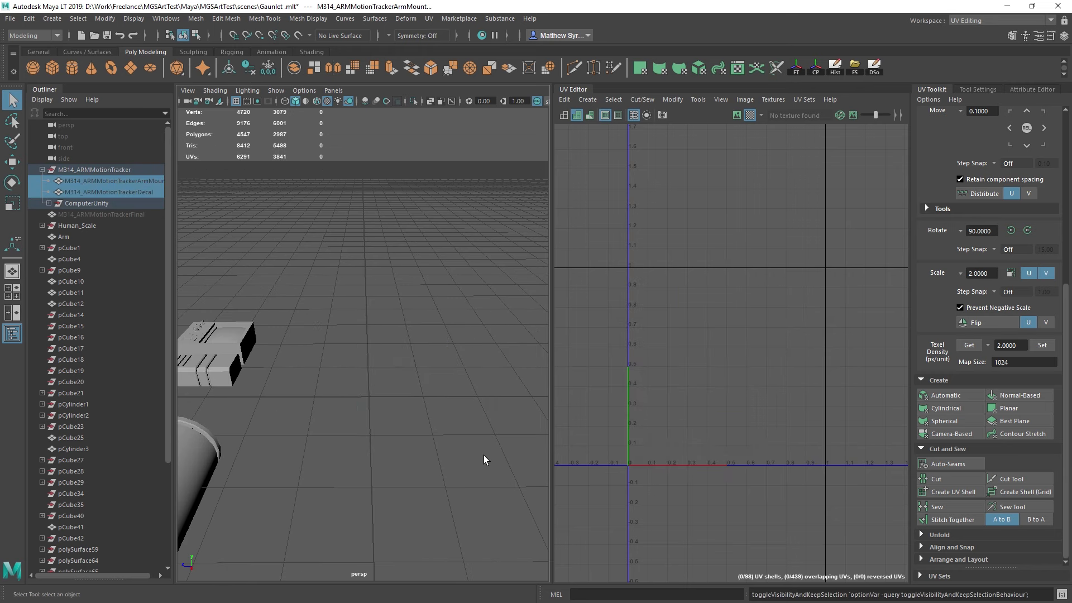
click(444, 387)
scroll(444, 386, up, 5)
alt+drag(443, 387, 461, 407)
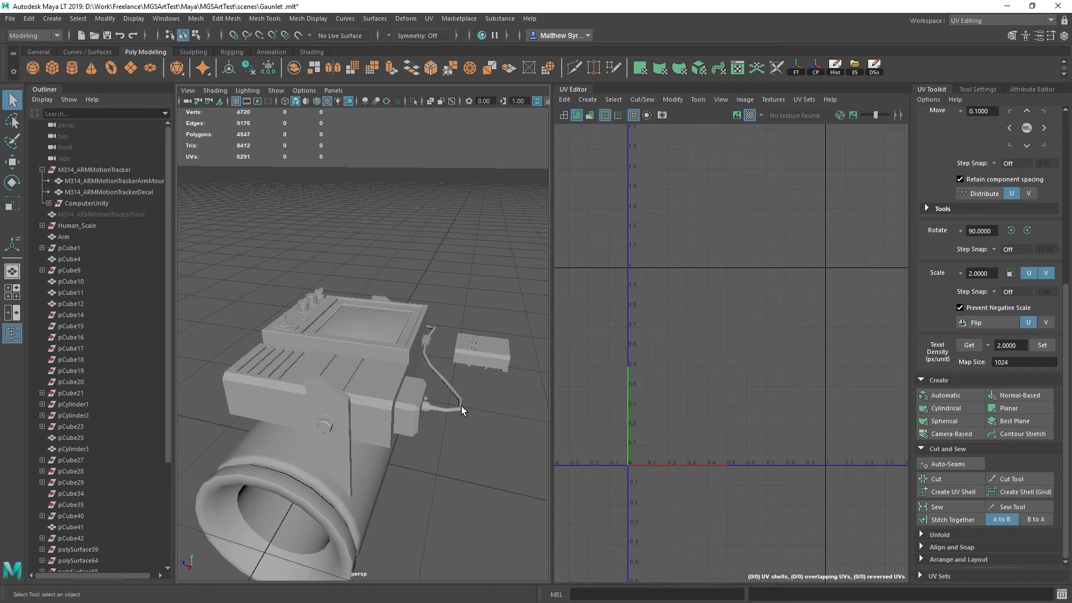
Step: Hide the cable mesh at the side of the assembled tracker
click(461, 406)
key(h)
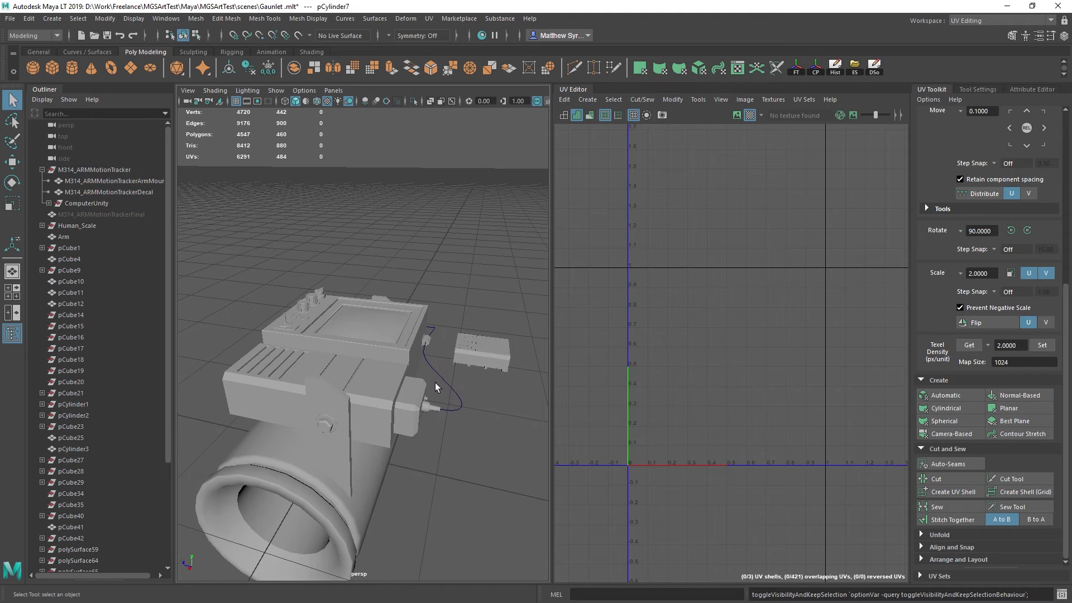
click(449, 390)
Step: Select the assembled tracker's arm mount, computer unit and battery parts, leaving out the decals
click(482, 351)
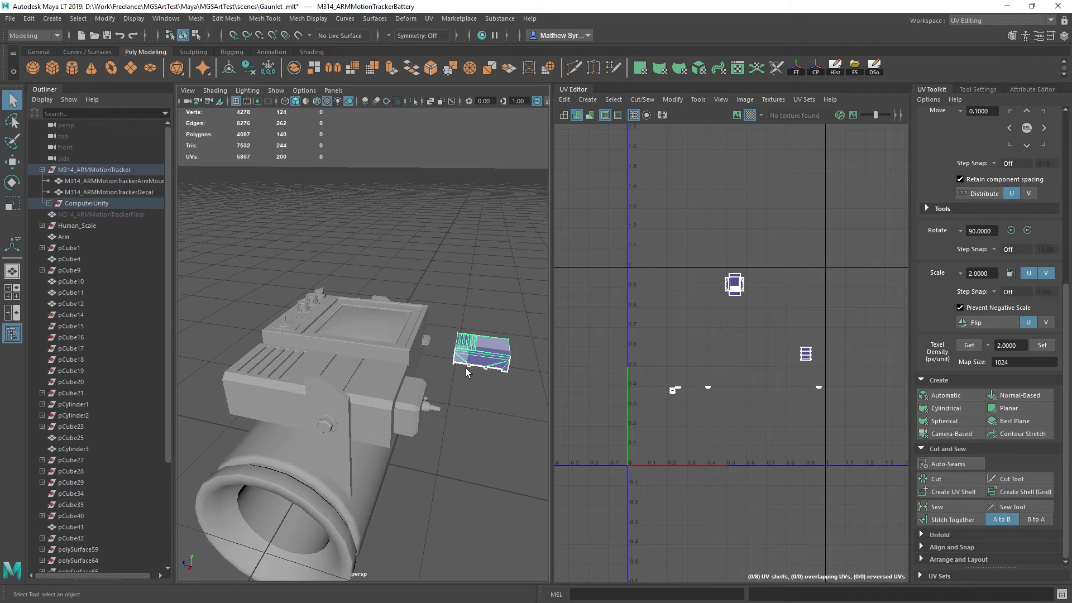
scroll(466, 367, down, 5)
alt+middle_drag(341, 363, 414, 323)
alt+drag(414, 323, 433, 329)
drag(370, 220, 483, 359)
alt+drag(447, 363, 520, 347)
scroll(470, 365, up, 5)
ctrl+click(468, 381)
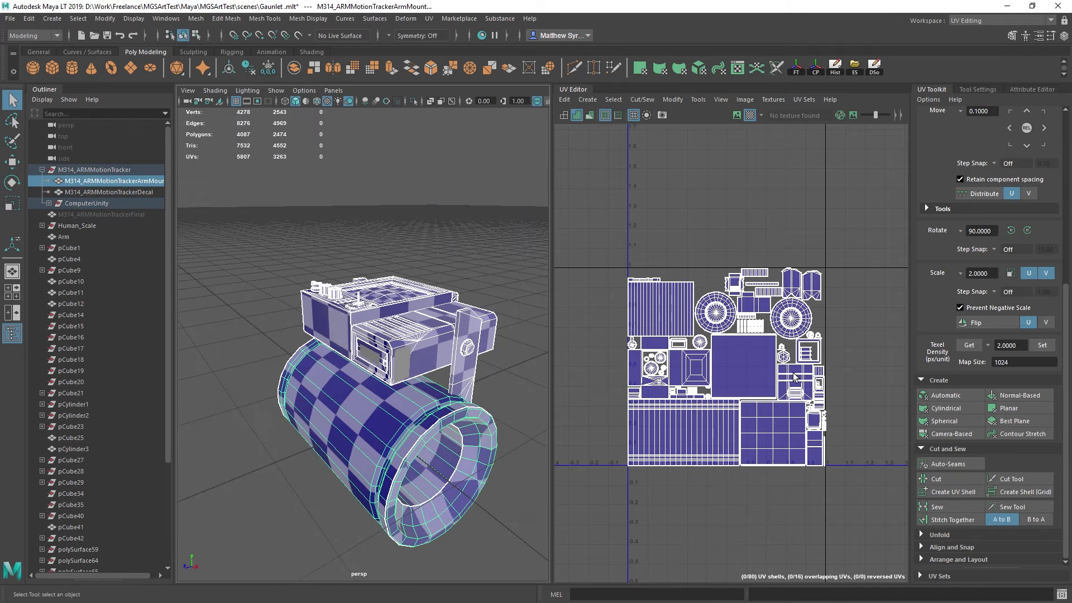
Step: Apply a texel density of 16 px/unit at map size 1024 to the assembled tracker
scroll(977, 438, up, 4)
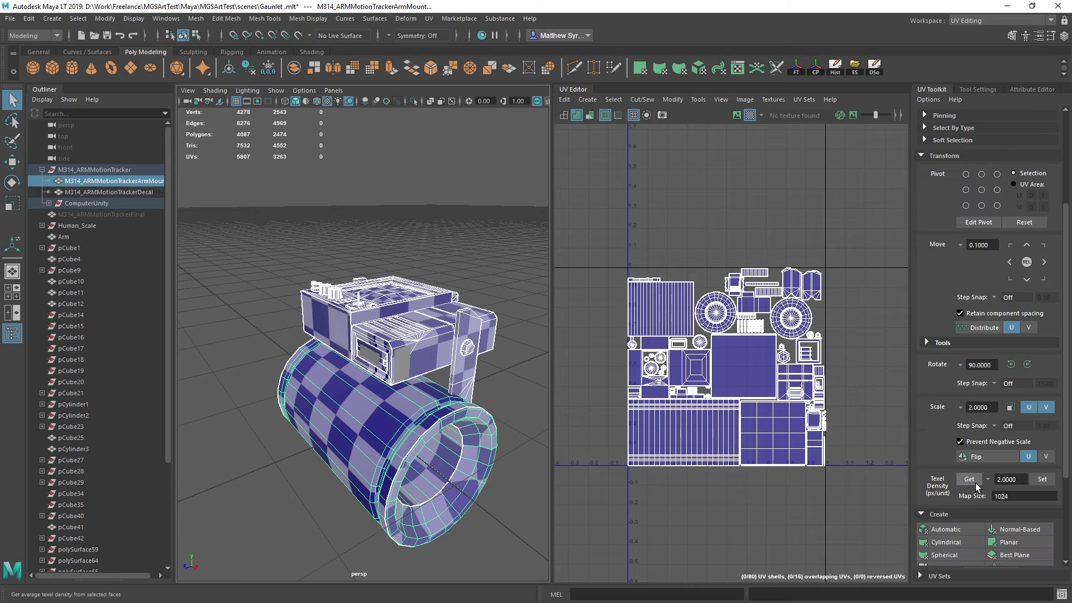
click(969, 479)
click(1040, 479)
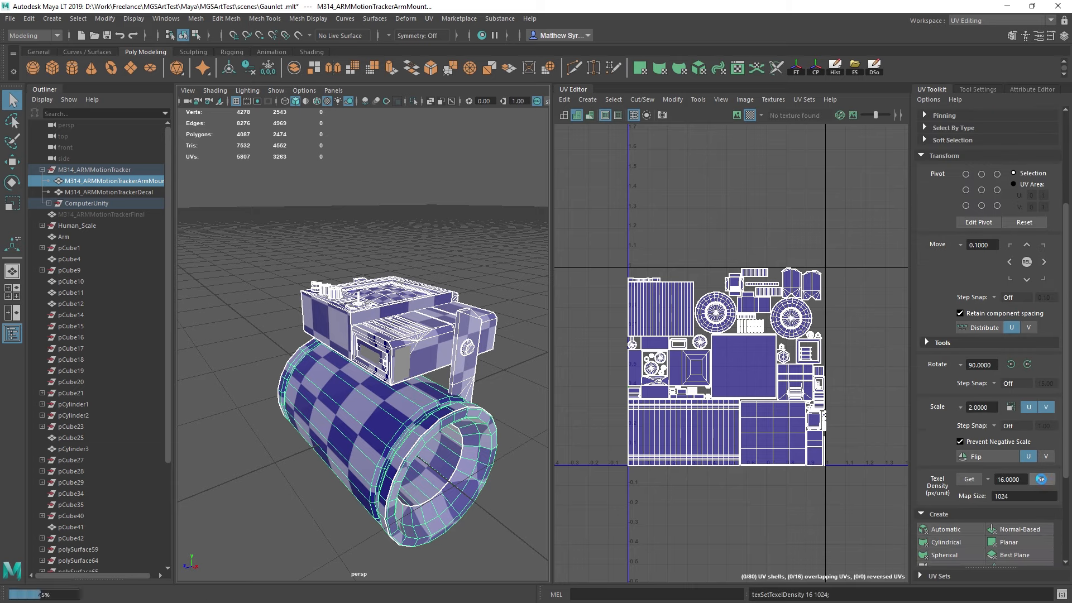
scroll(739, 405, down, 3)
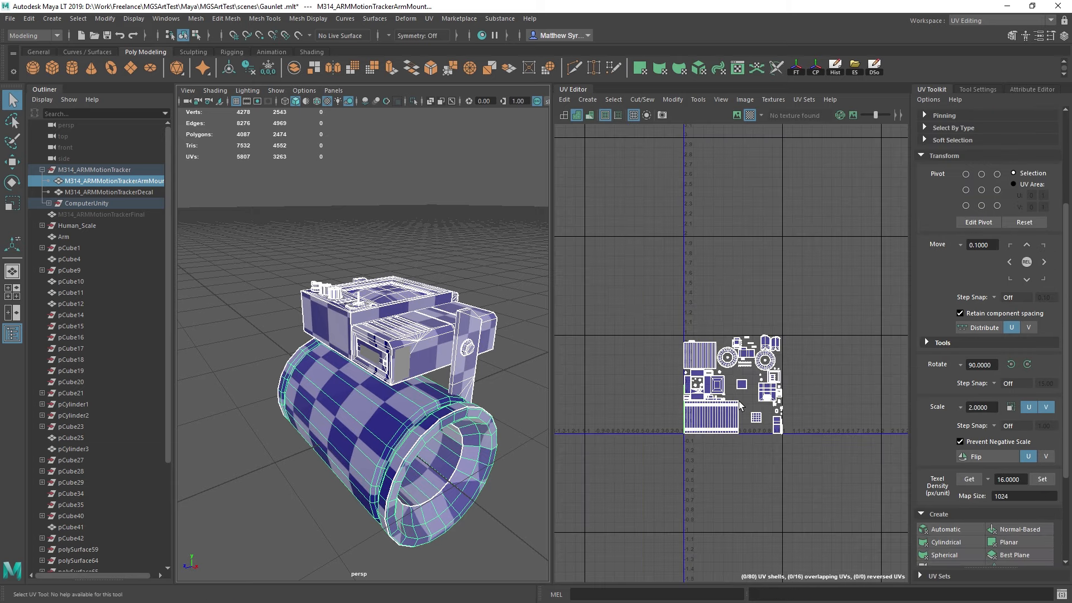
Step: Set the assembled tracker's texel density to 32 px/unit at map size 1024
click(989, 479)
click(1021, 508)
click(1042, 479)
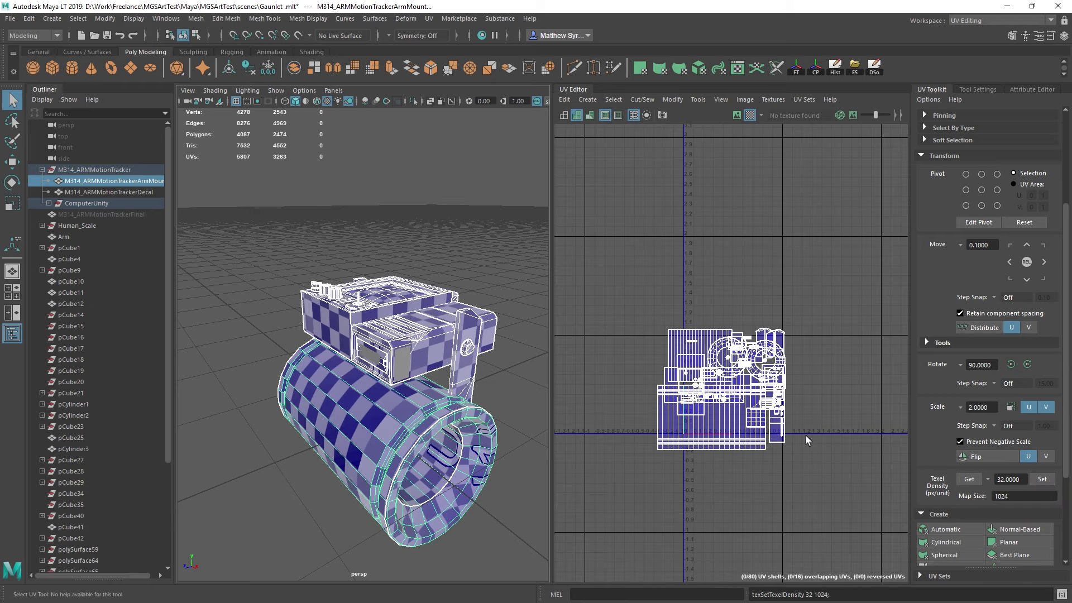
scroll(806, 435, down, 2)
Step: Inspect the checker scale across the assembled tracker from several angles, alongside the separate unwrapped parts
alt+drag(406, 350, 423, 313)
scroll(421, 313, down, 5)
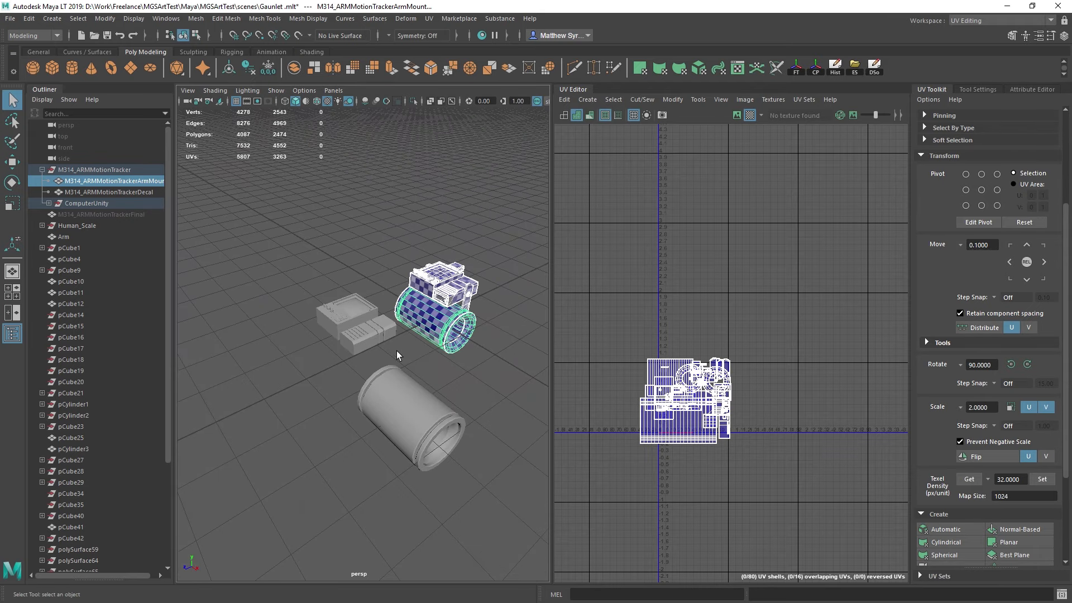
alt+drag(397, 354, 289, 309)
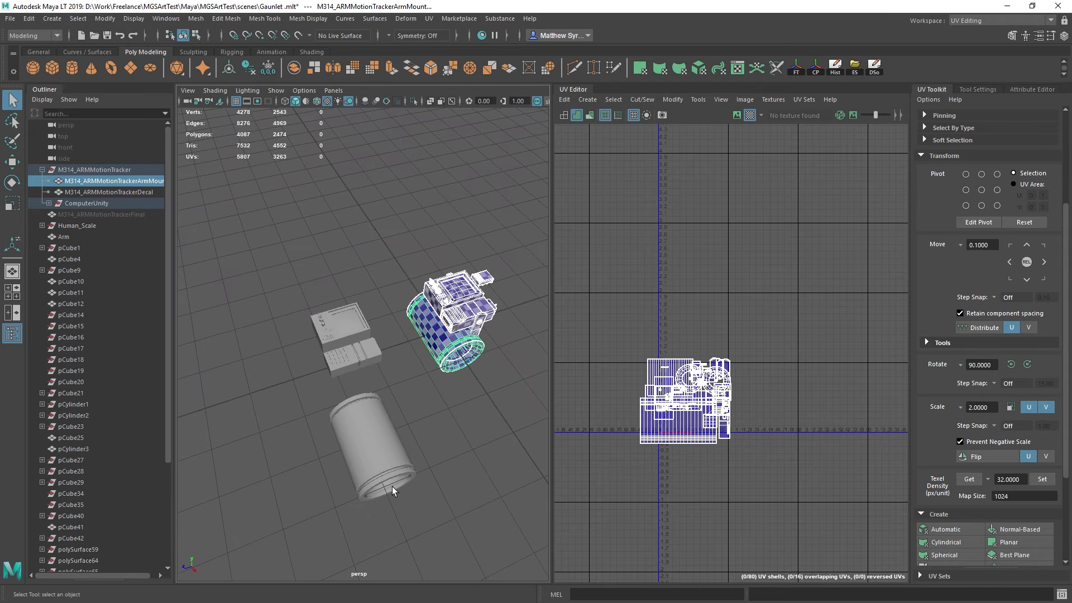
alt+drag(457, 303, 424, 374)
scroll(424, 296, up, 5)
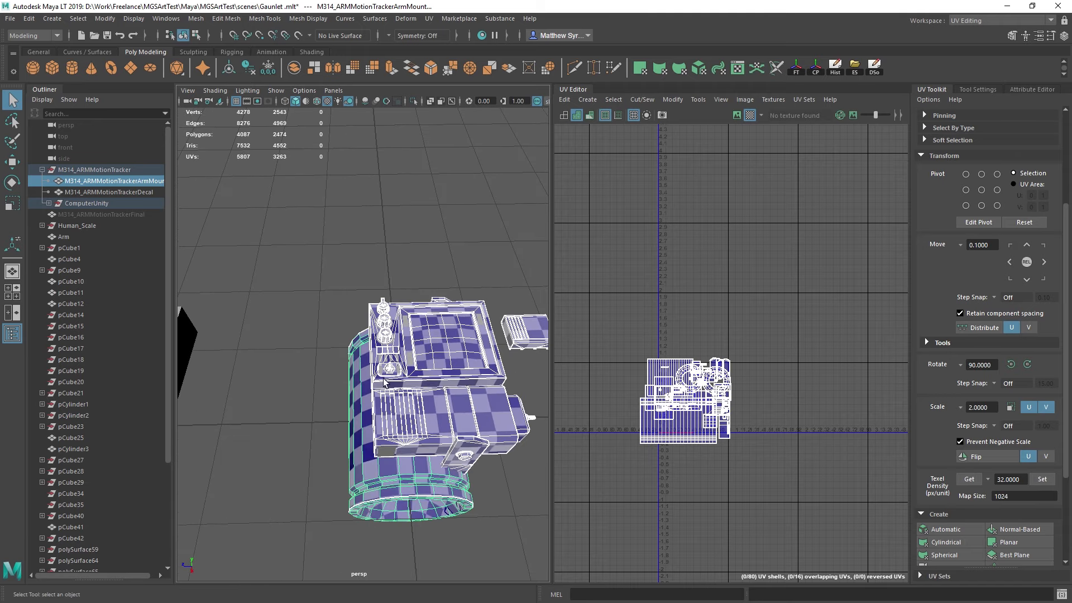
mouse_move(383, 382)
alt+mouse_down()
mouse_move(445, 368)
mouse_move(384, 381)
alt+mouse_up()
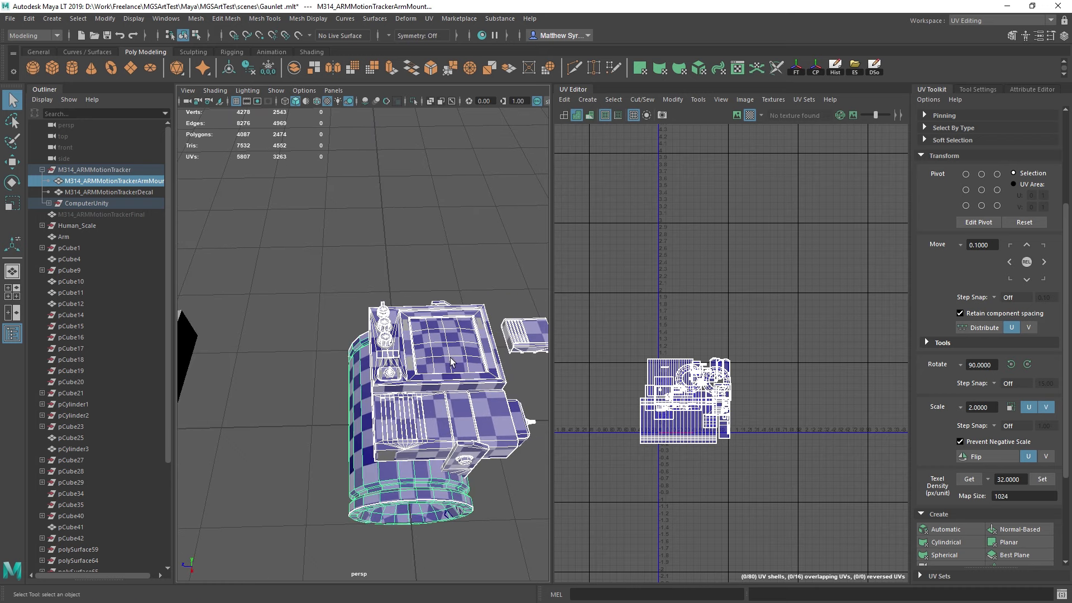
Step: Read the assembled tracker's texel density and view the UVs of the separate screen and lower casing parts
scroll(451, 362, down, 3)
click(970, 479)
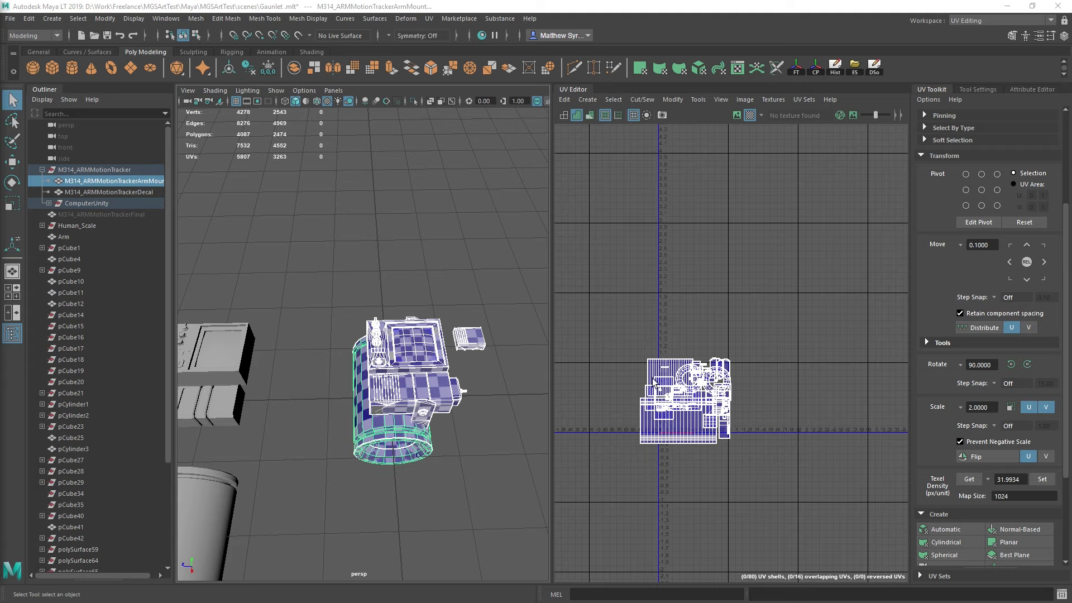
click(235, 350)
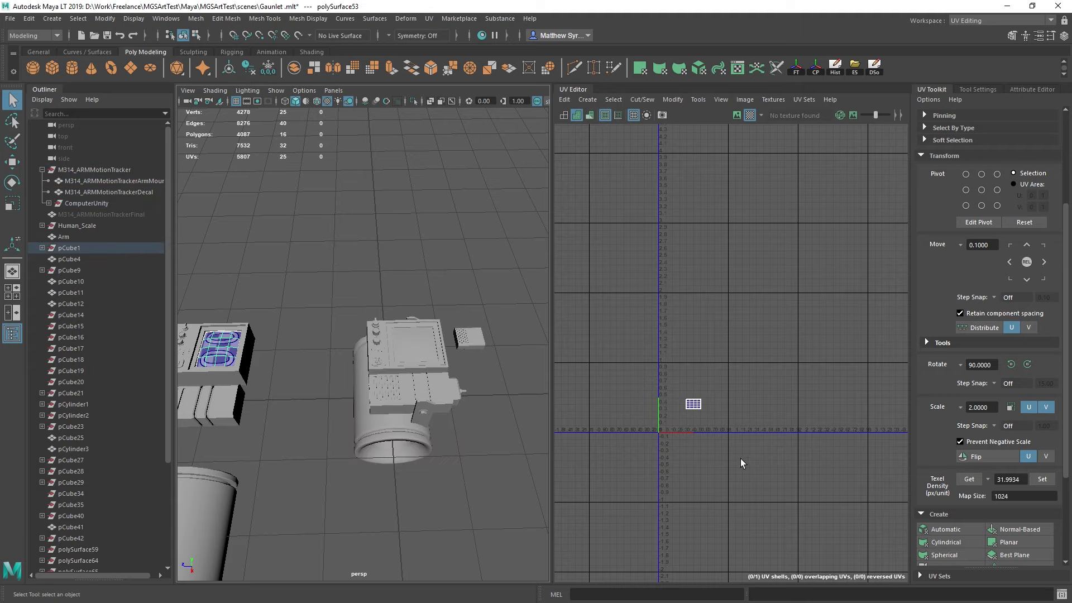
click(226, 400)
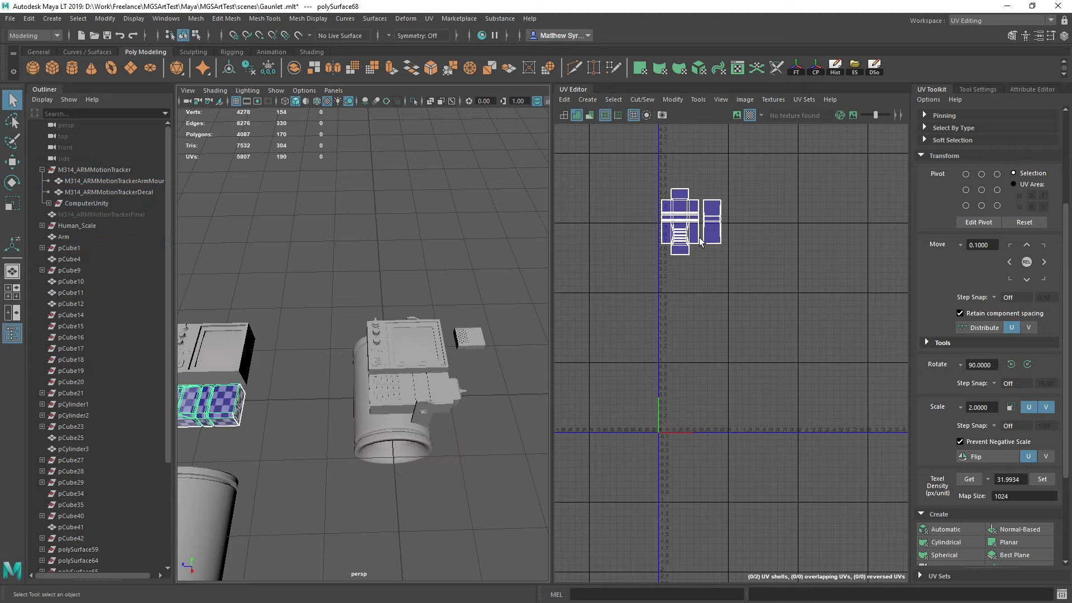
Step: Select the whole assembled tracker including its decals and apply a texel density of 32 px/unit at map size 1024
drag(328, 245, 544, 578)
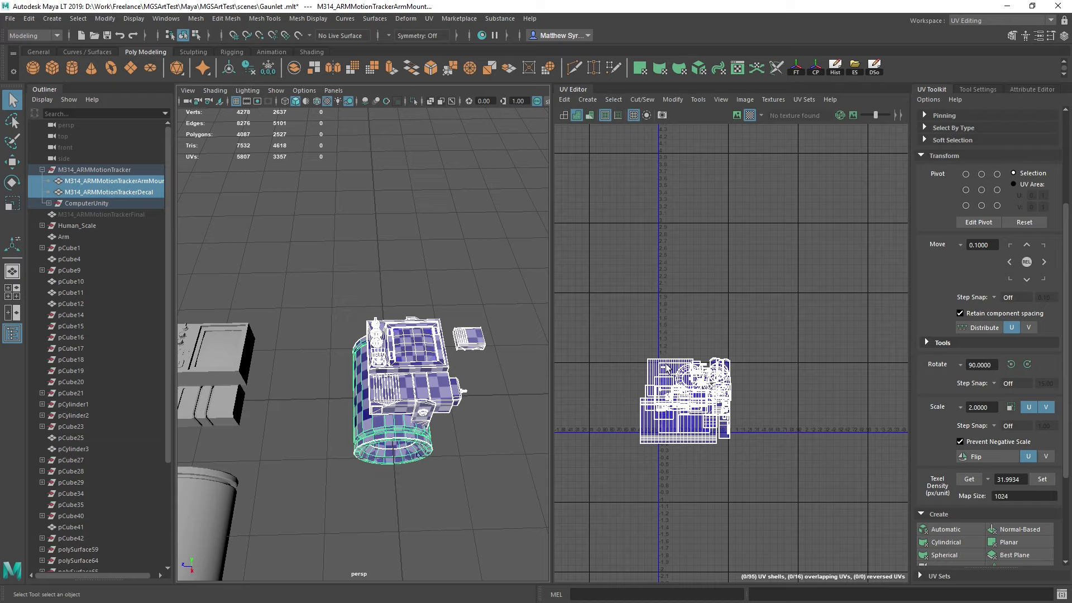
click(987, 480)
click(1019, 498)
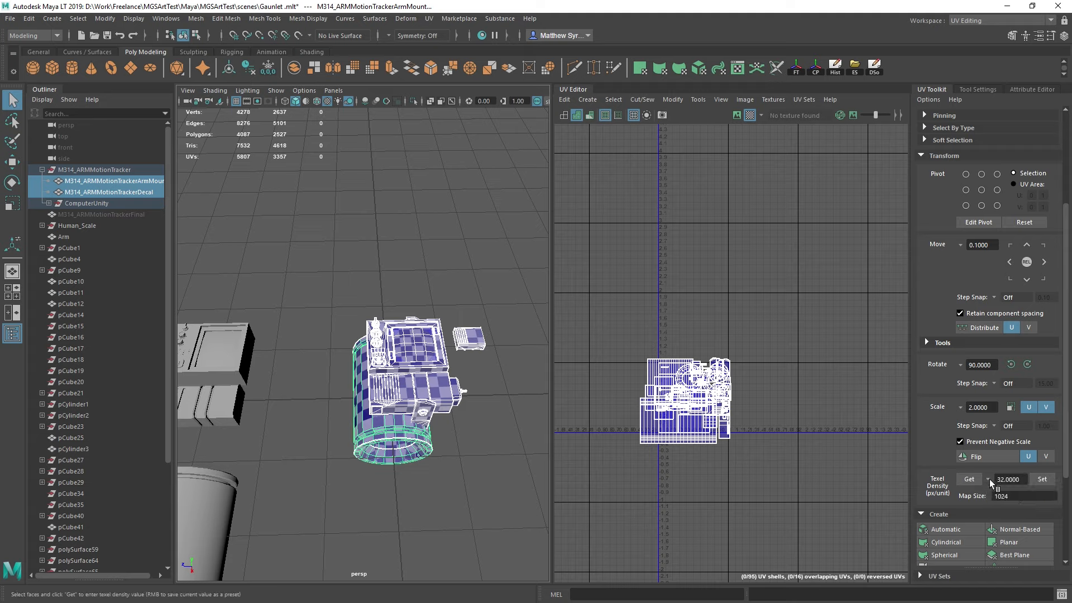
click(1042, 479)
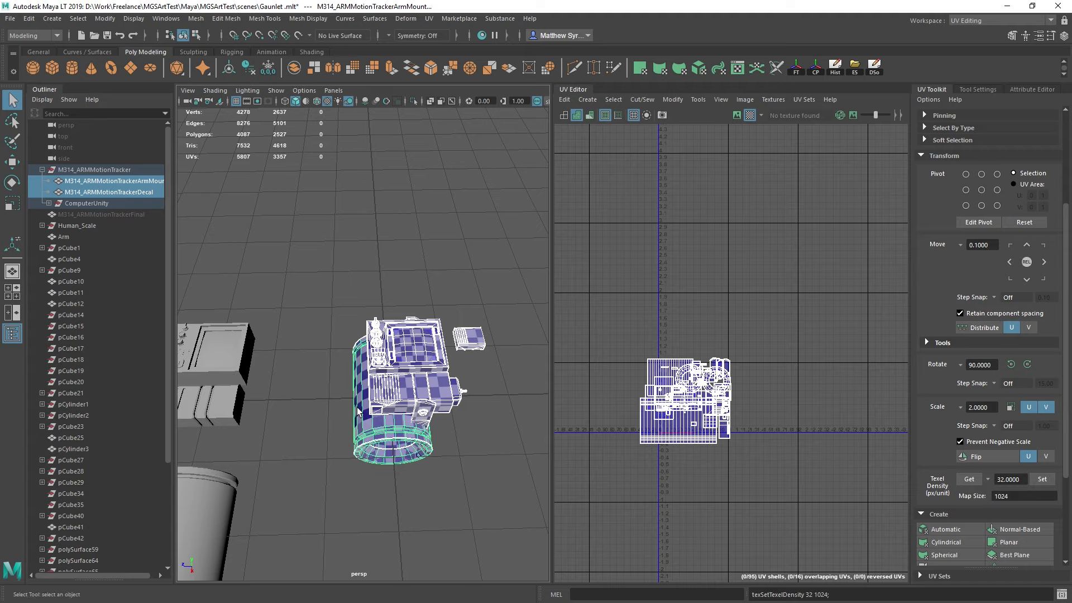
Step: Change the map size to 2048, apply 32 px/unit to the tracker with its decals, and check the UV shells
click(1002, 496)
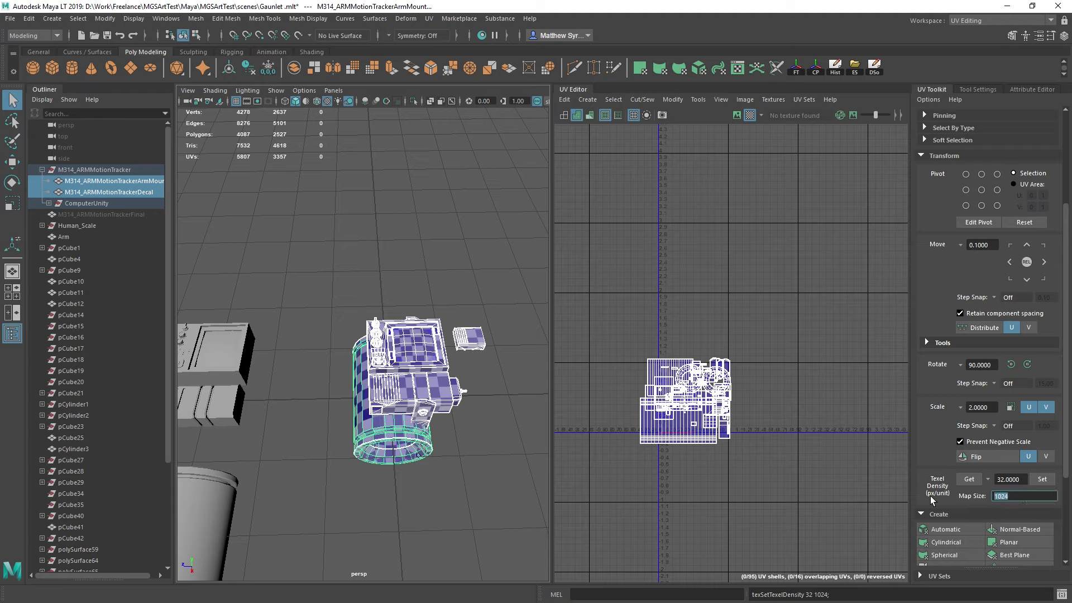
text(2048)
click(1043, 480)
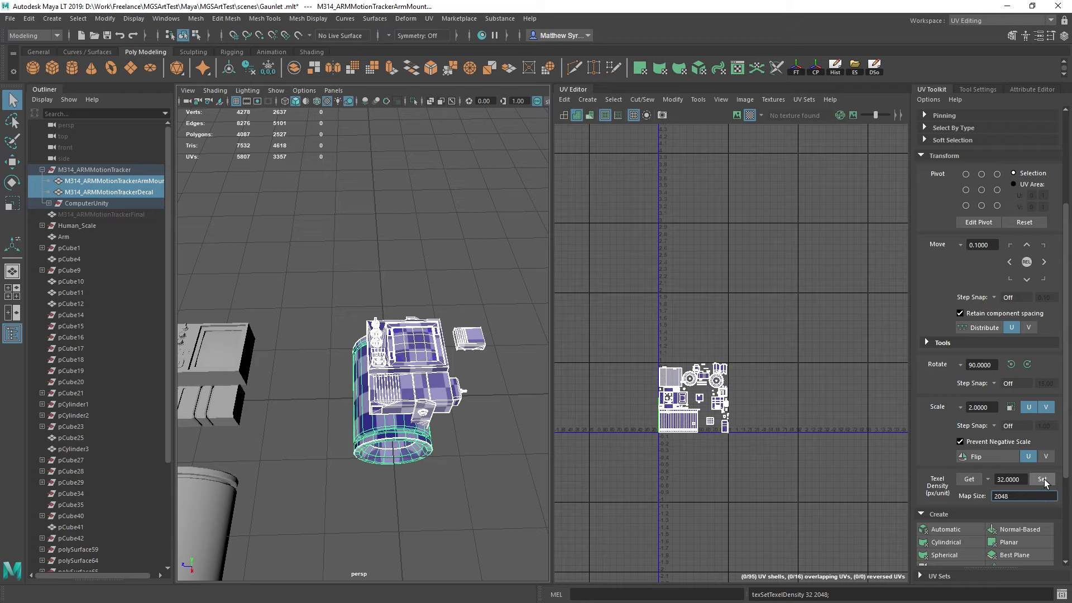
click(969, 481)
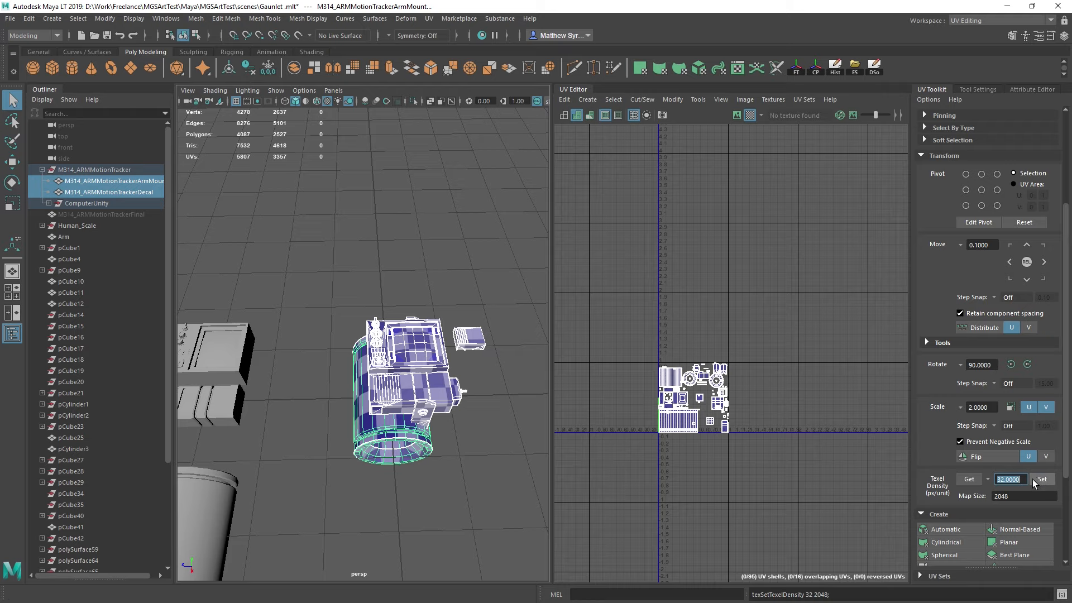
scroll(770, 372, up, 6)
scroll(434, 401, up, 5)
scroll(428, 405, down, 4)
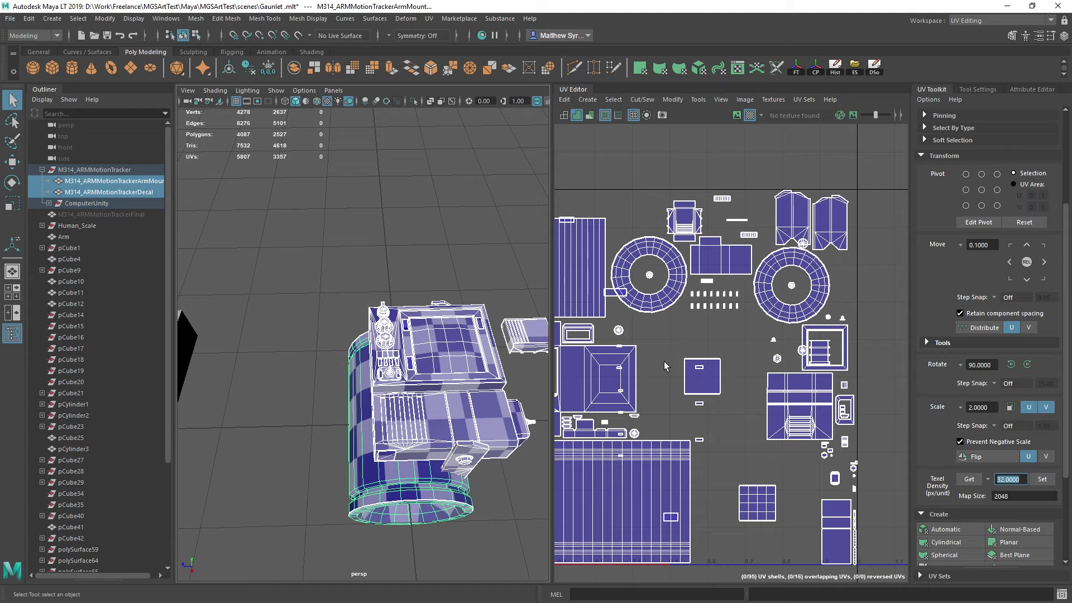
Step: Leave the decals out of the selection and reapply a texel density of 32 px/unit at map size 2048
click(389, 459)
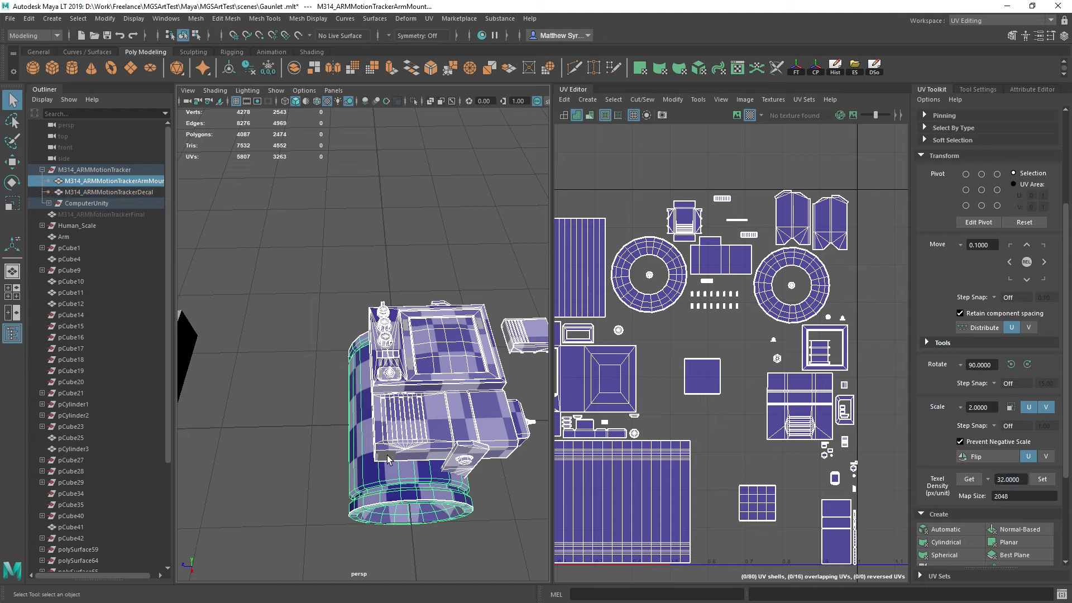
click(1039, 479)
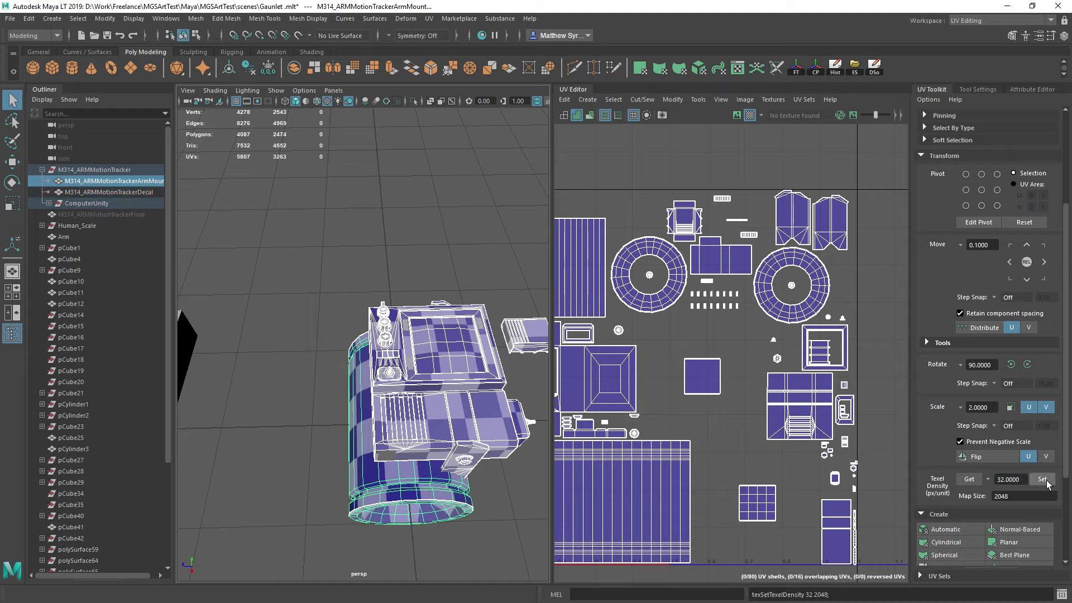
click(970, 479)
click(1008, 479)
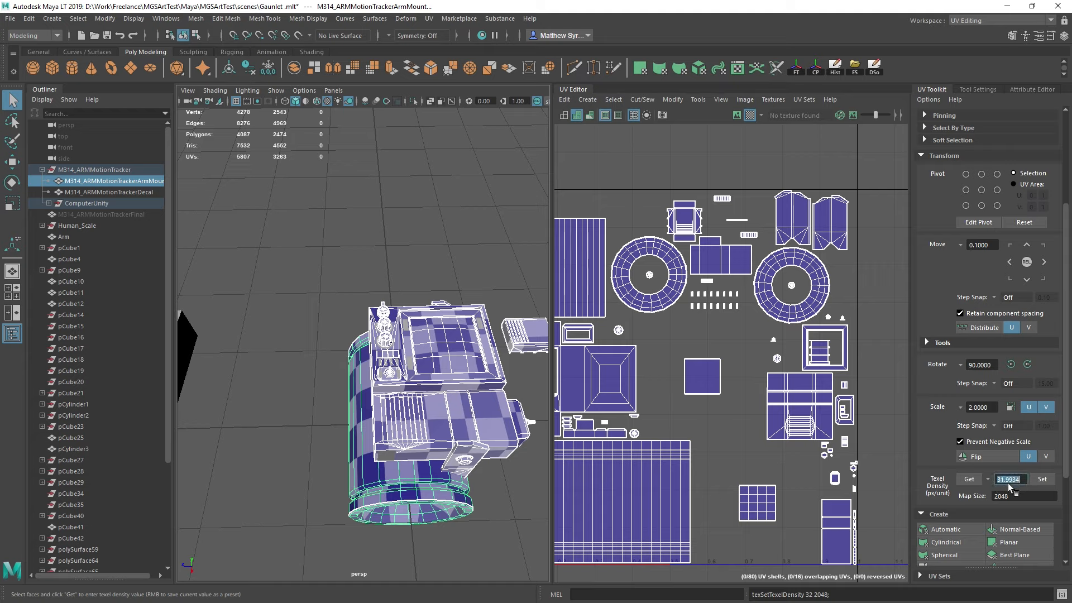
text(32)
click(1042, 480)
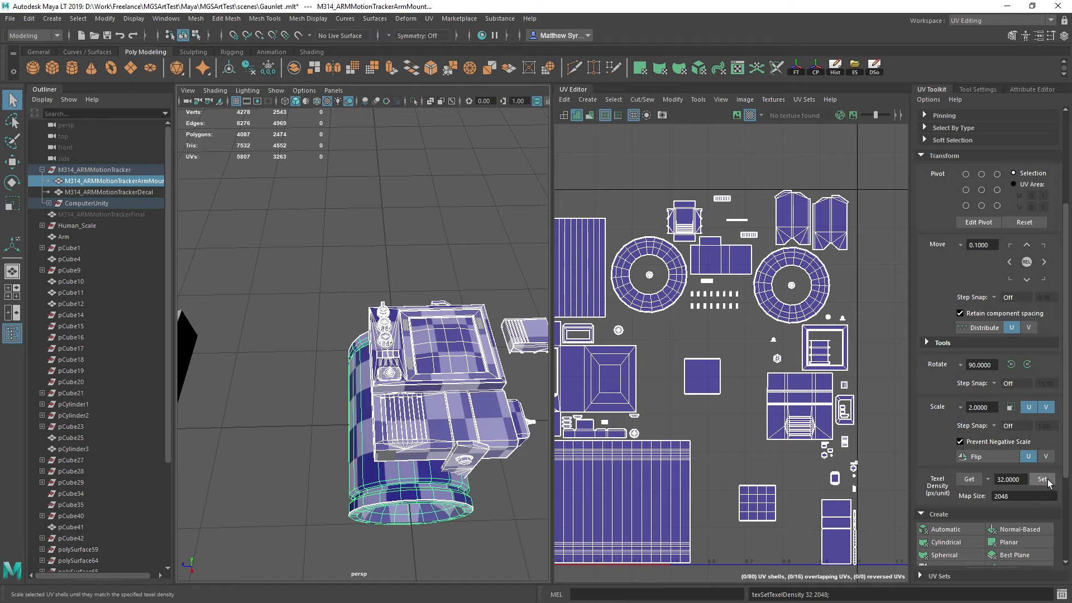
Step: Lay out the tracker's UV shells with the Unfold3D method, a 2048 texture map size and 5-pixel shell padding
scroll(977, 474, down, 3)
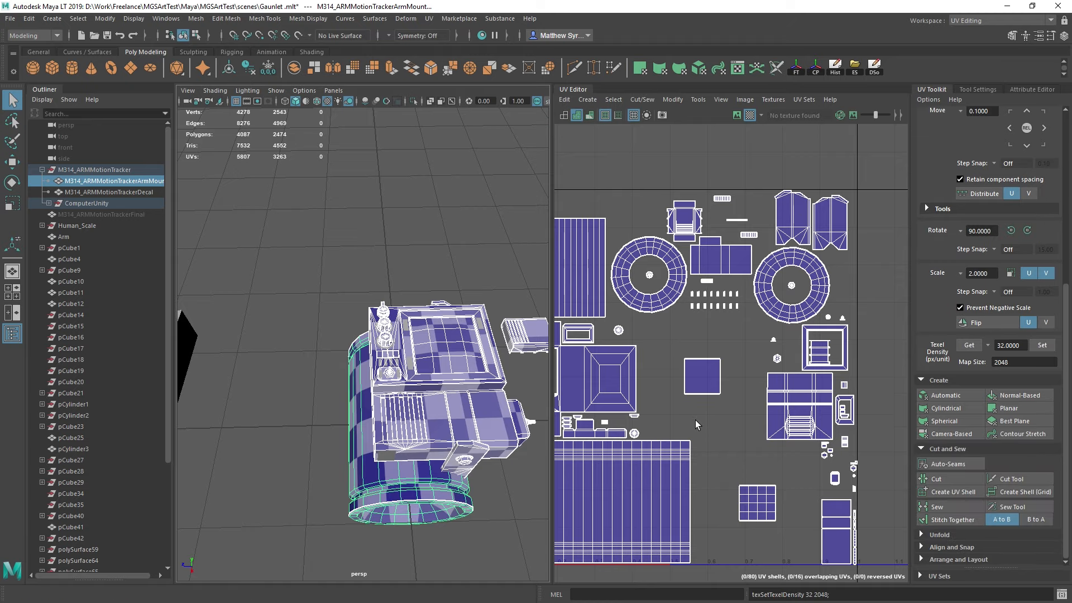
scroll(755, 431, down, 4)
scroll(708, 416, up, 3)
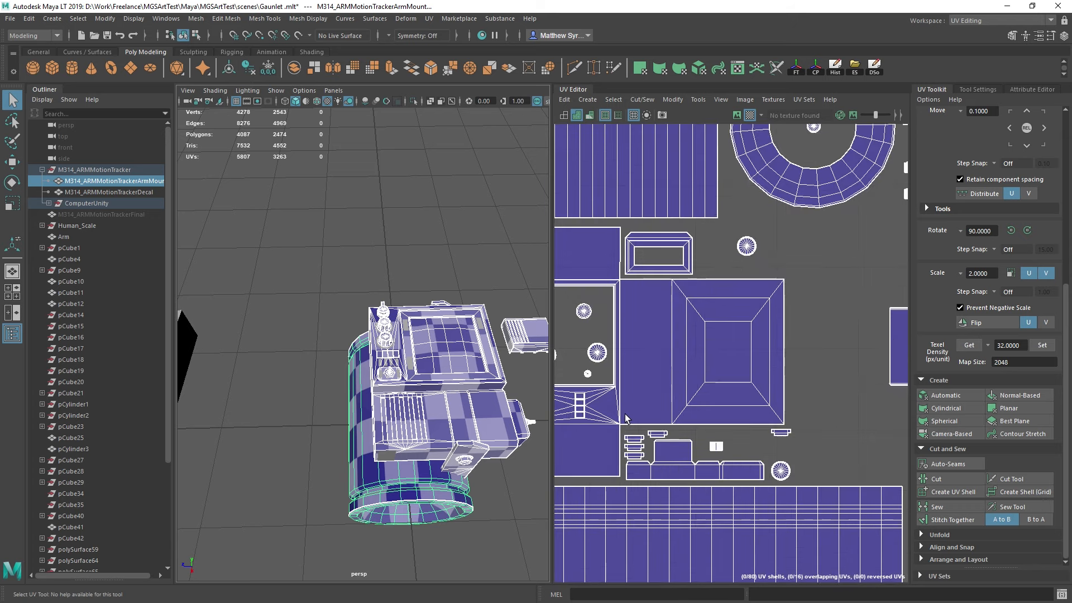
scroll(644, 433, down, 2)
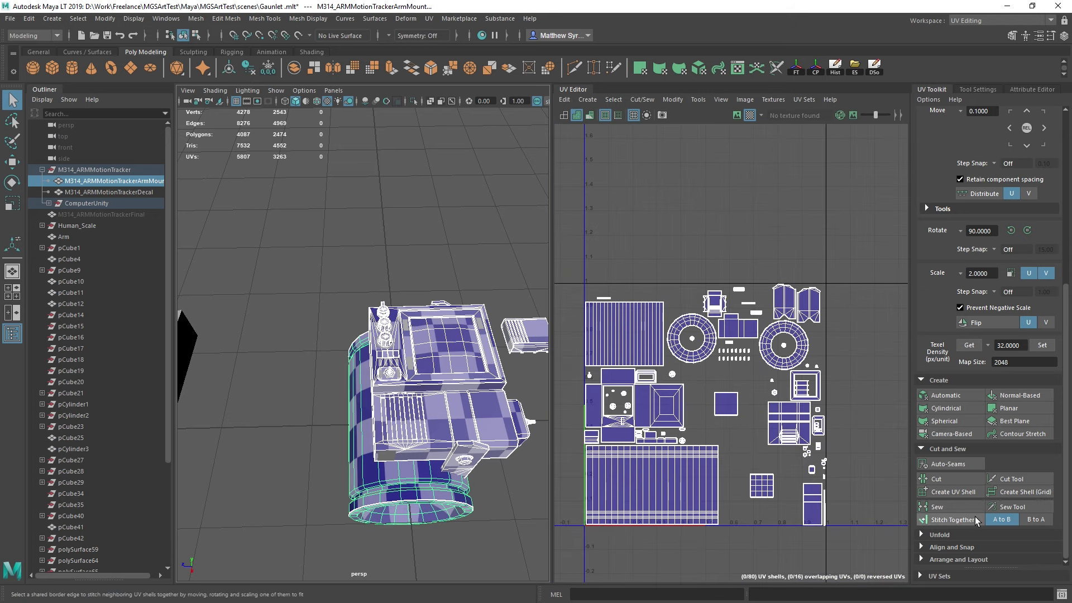
click(958, 559)
scroll(948, 525, down, 3)
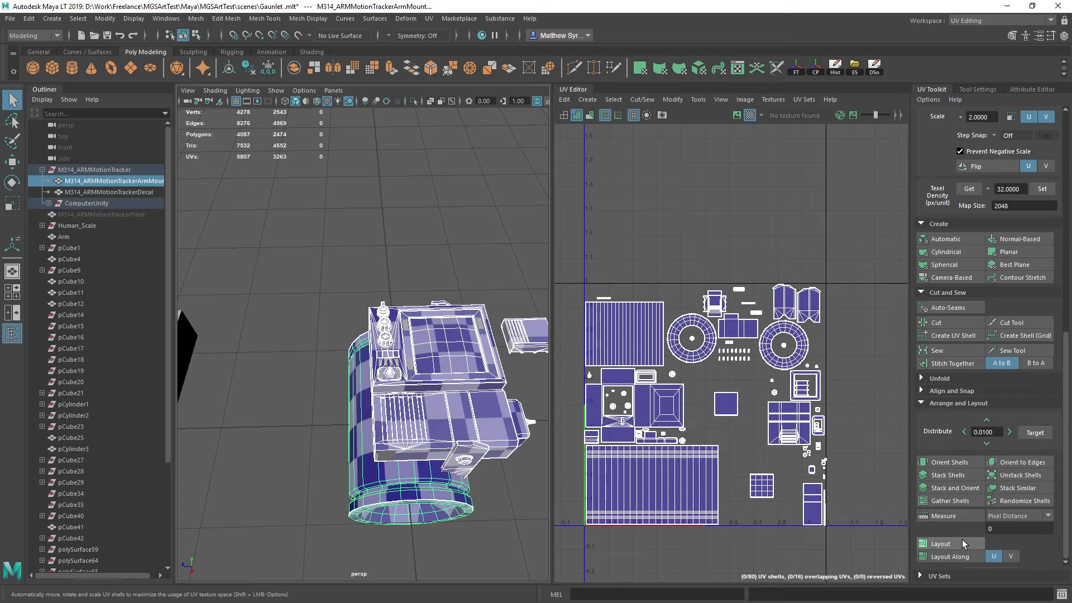
shift+click(963, 539)
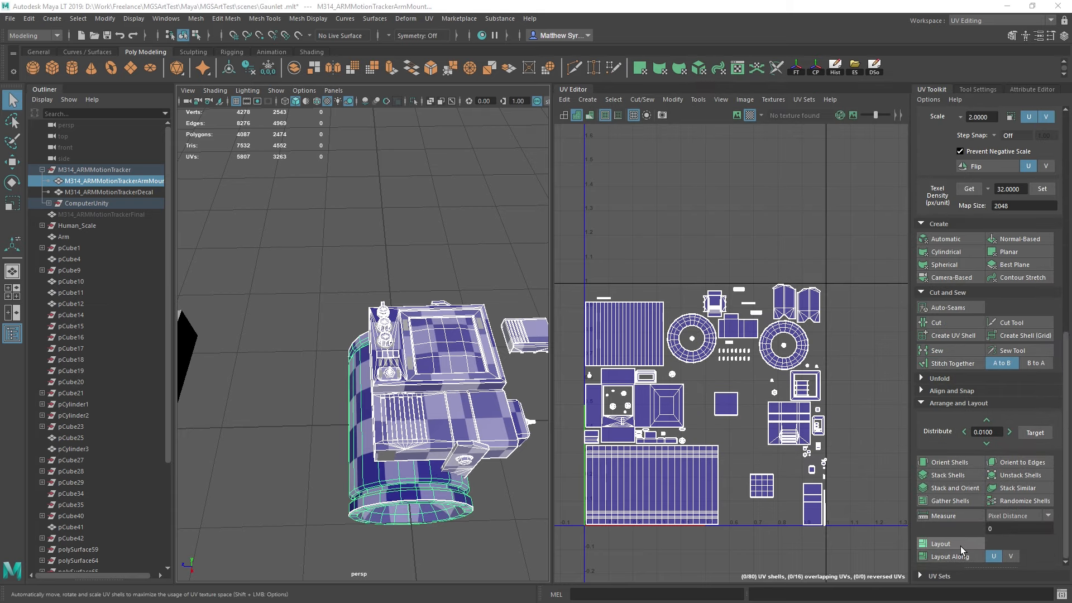
shift+click(943, 542)
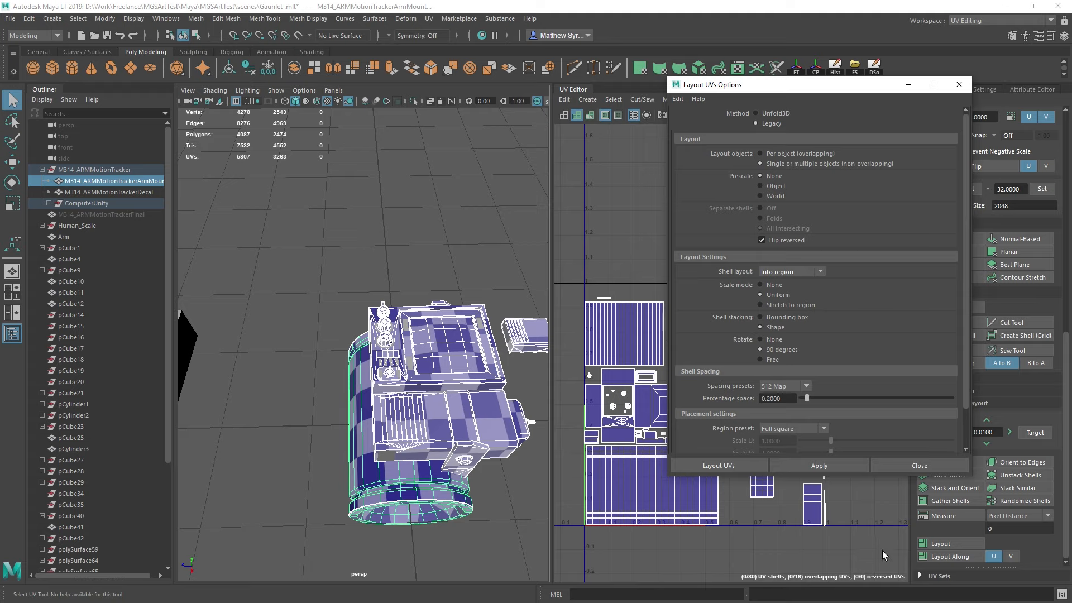
click(776, 114)
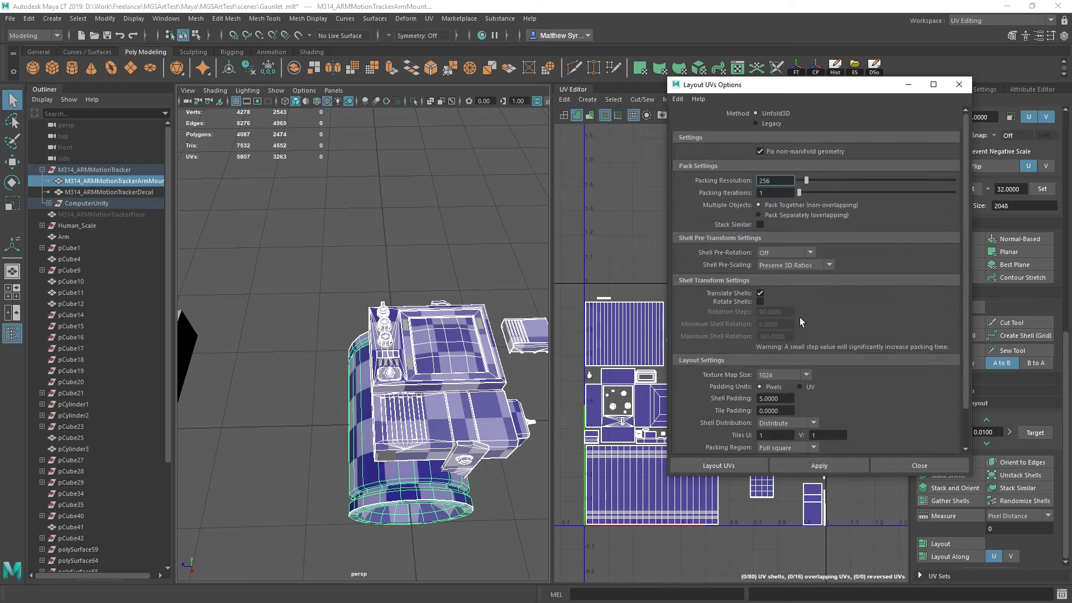
click(782, 375)
click(781, 399)
click(823, 465)
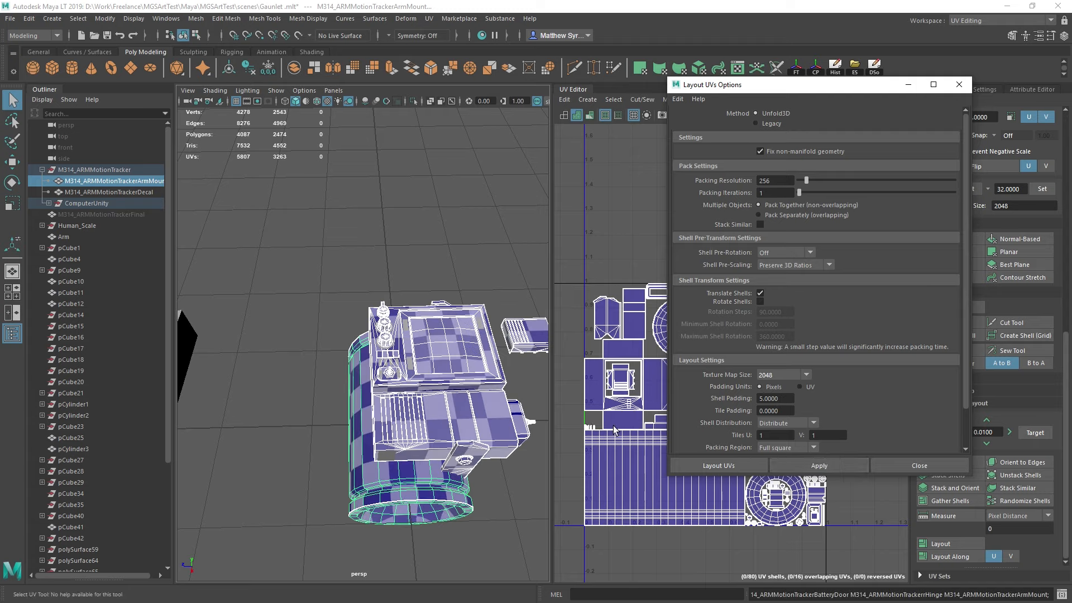
Step: Examine the packed UV shells for spacing and fit within the UV tile, minimizing the layout options window
scroll(648, 429, up, 5)
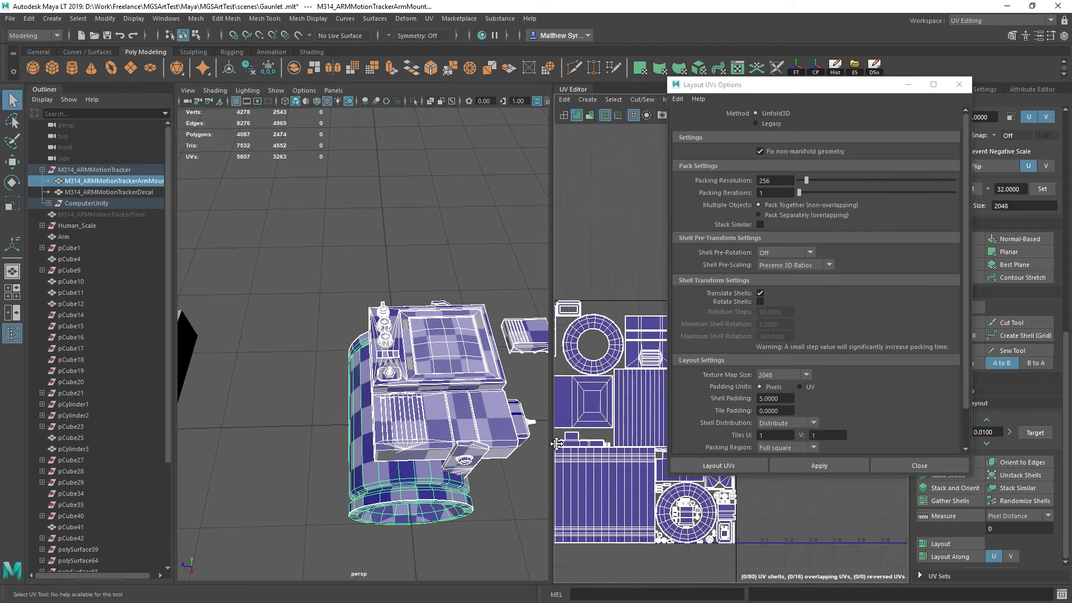
scroll(608, 435, down, 5)
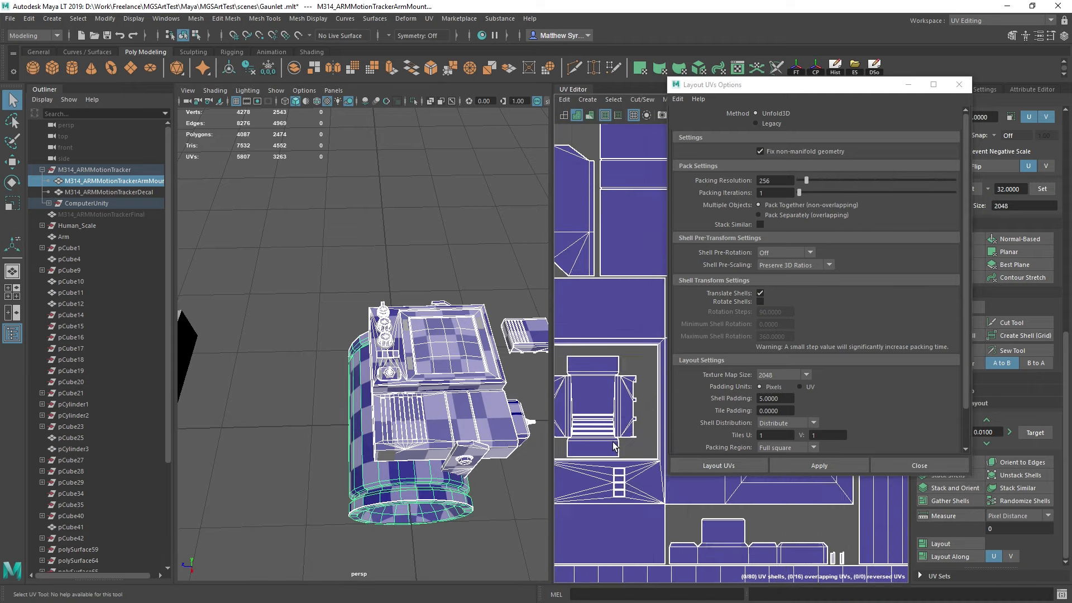
alt+middle_drag(636, 505, 648, 515)
scroll(642, 457, up, 3)
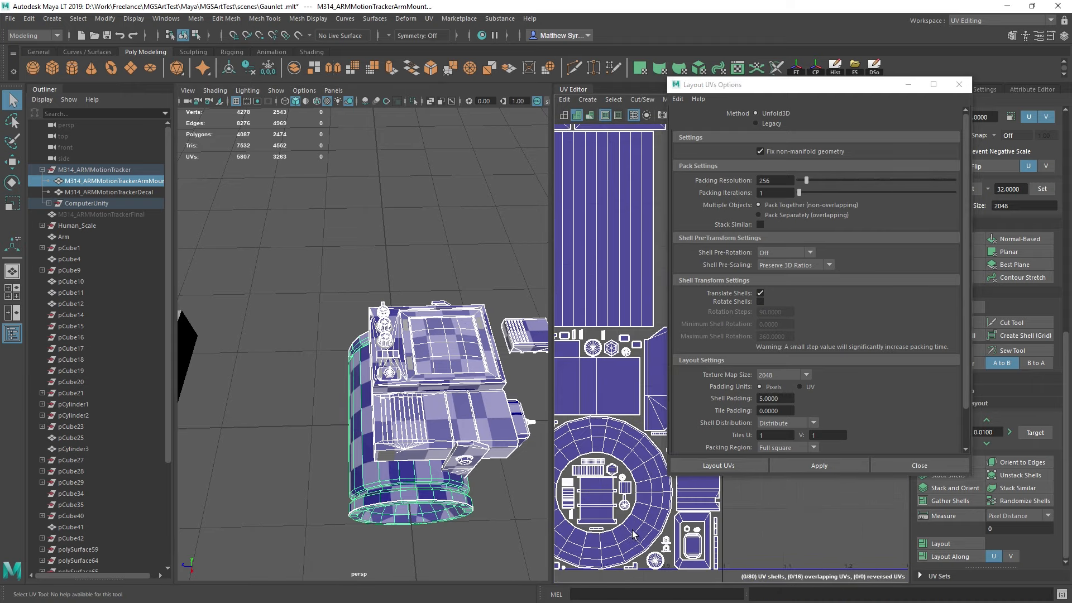
scroll(654, 494, down, 6)
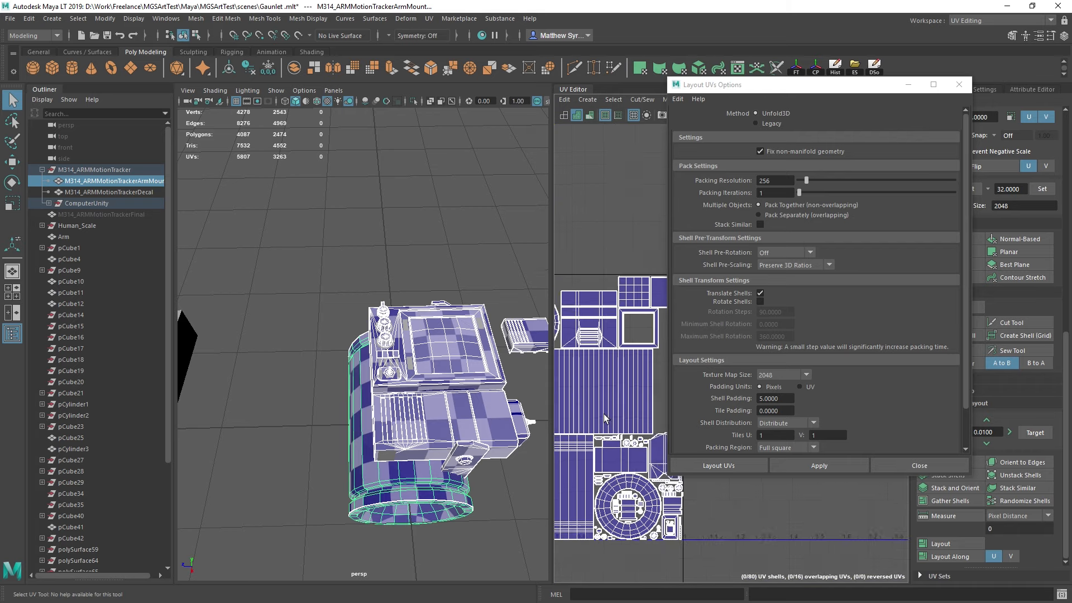
click(908, 84)
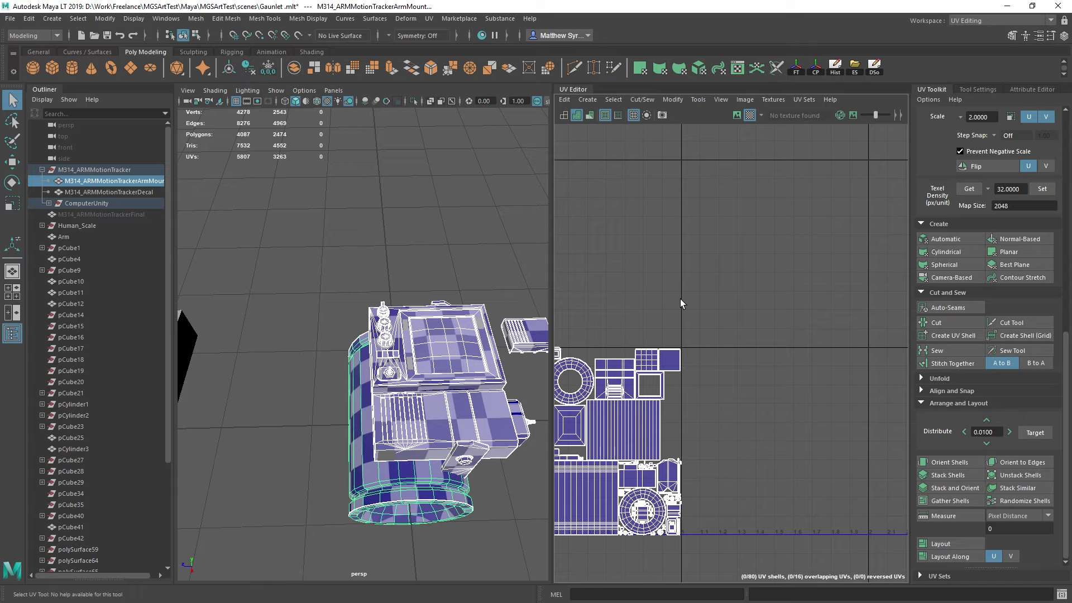
scroll(682, 300, up, 5)
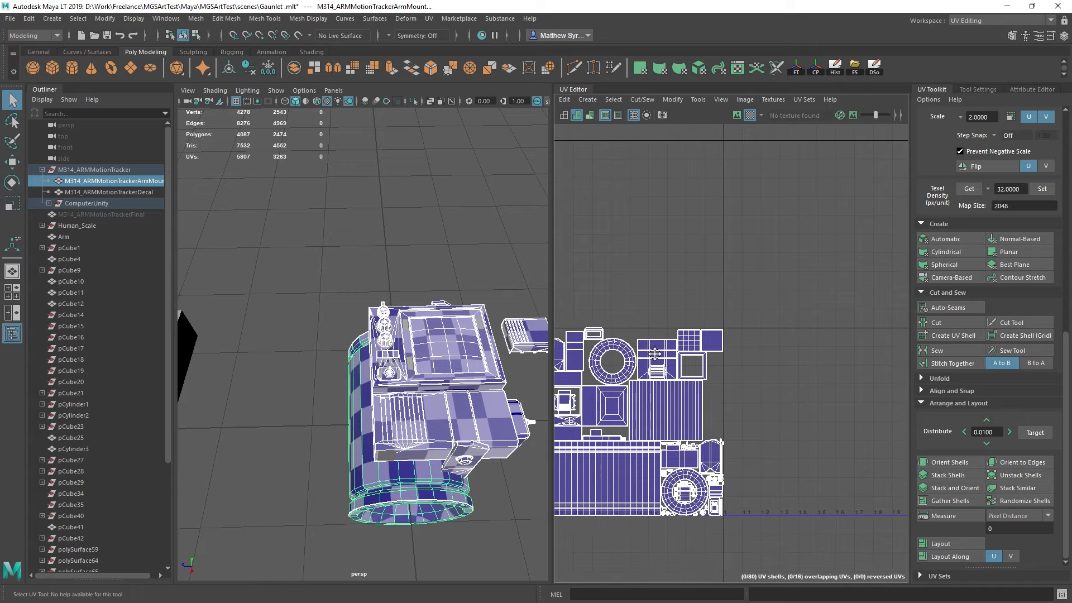
scroll(702, 359, up, 1)
alt+middle_drag(734, 352, 688, 309)
scroll(692, 318, down, 4)
alt+middle_drag(703, 369, 744, 342)
scroll(722, 347, up, 5)
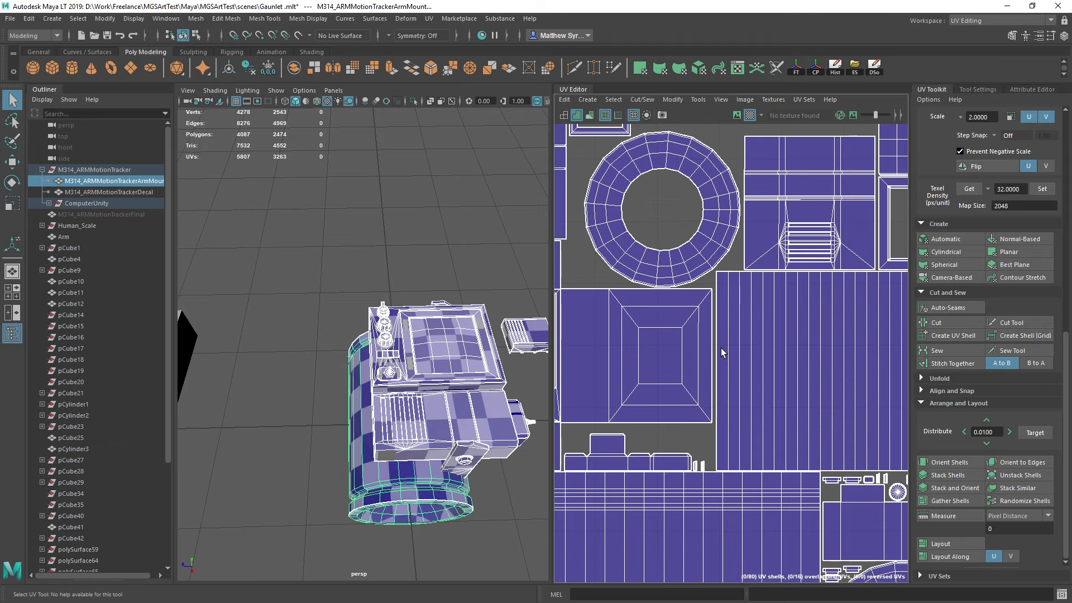
alt+middle_drag(751, 251, 762, 385)
scroll(757, 307, down, 3)
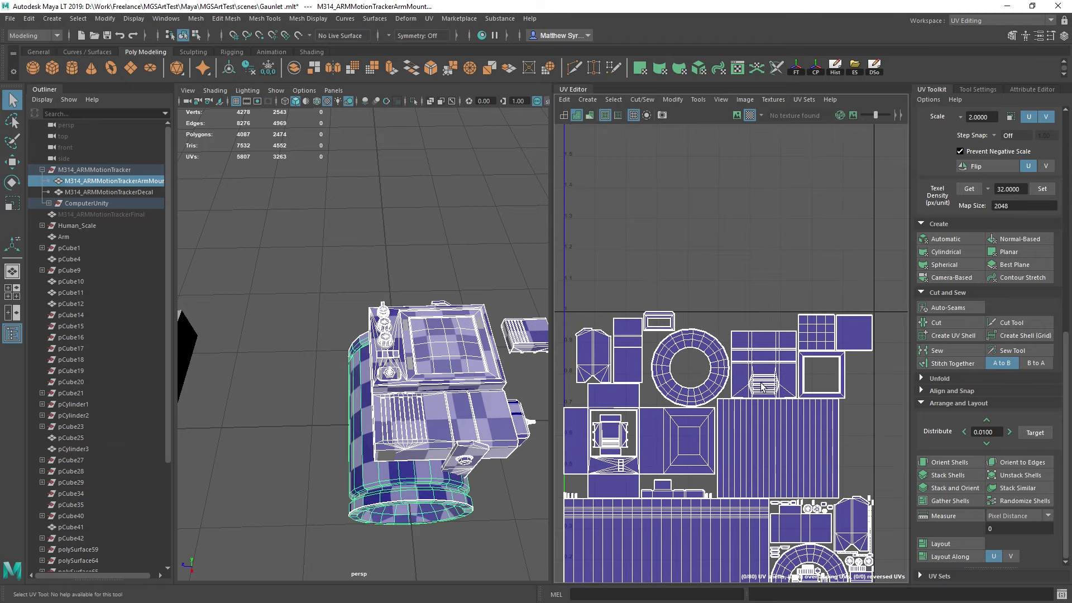
middle_drag(757, 457, 757, 305)
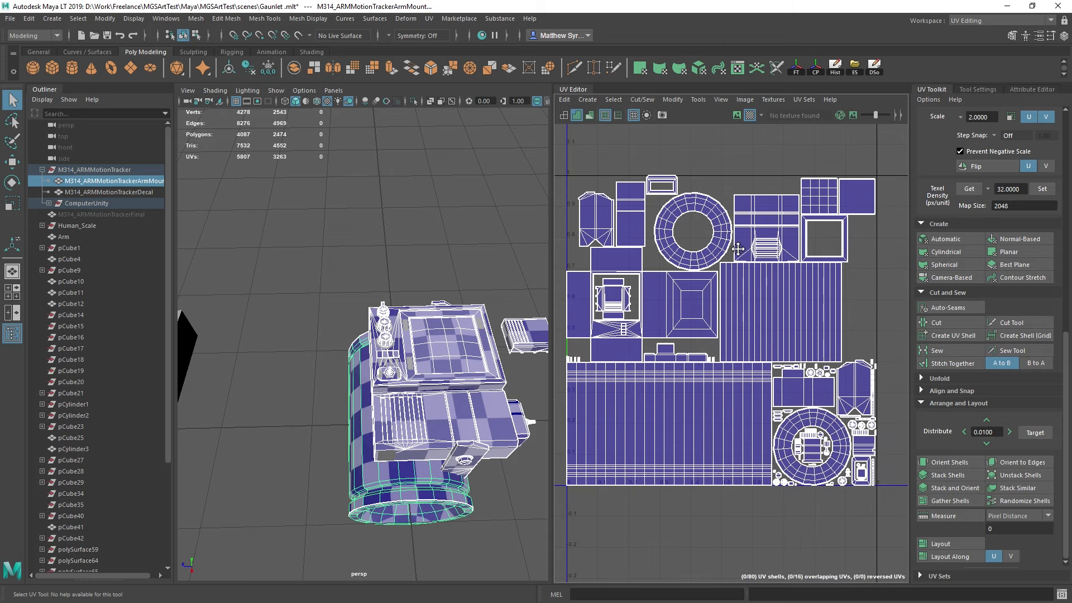
Step: Unhide the hidden pCylinder7 cable object listed in the Outliner
scroll(738, 249, down, 1)
middle_drag(738, 249, 712, 287)
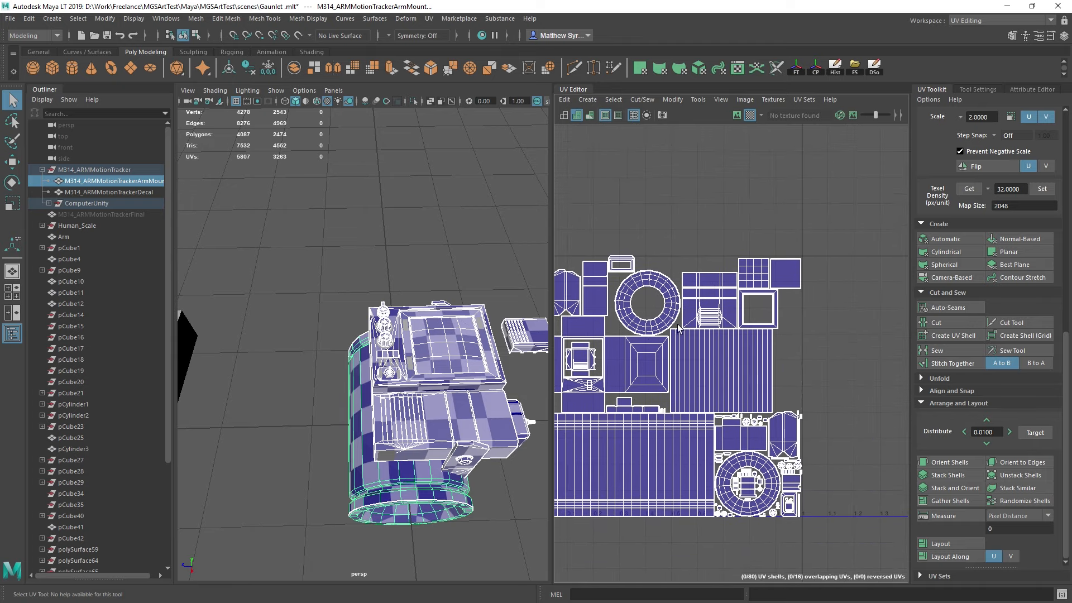
alt+drag(480, 371, 404, 353)
alt+middle_drag(403, 350, 447, 351)
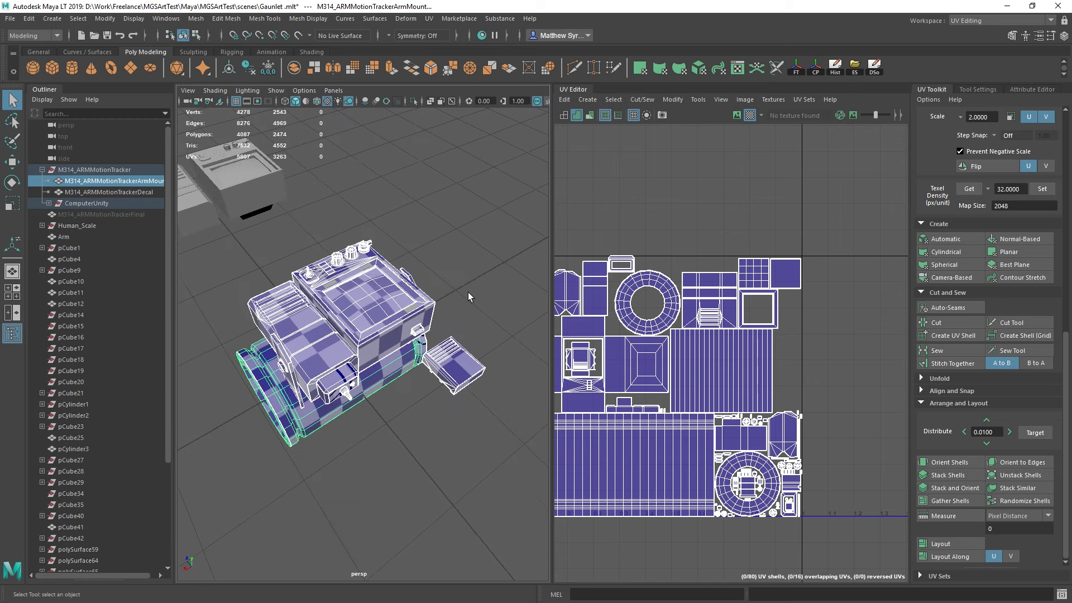
click(468, 292)
scroll(61, 461, down, 4)
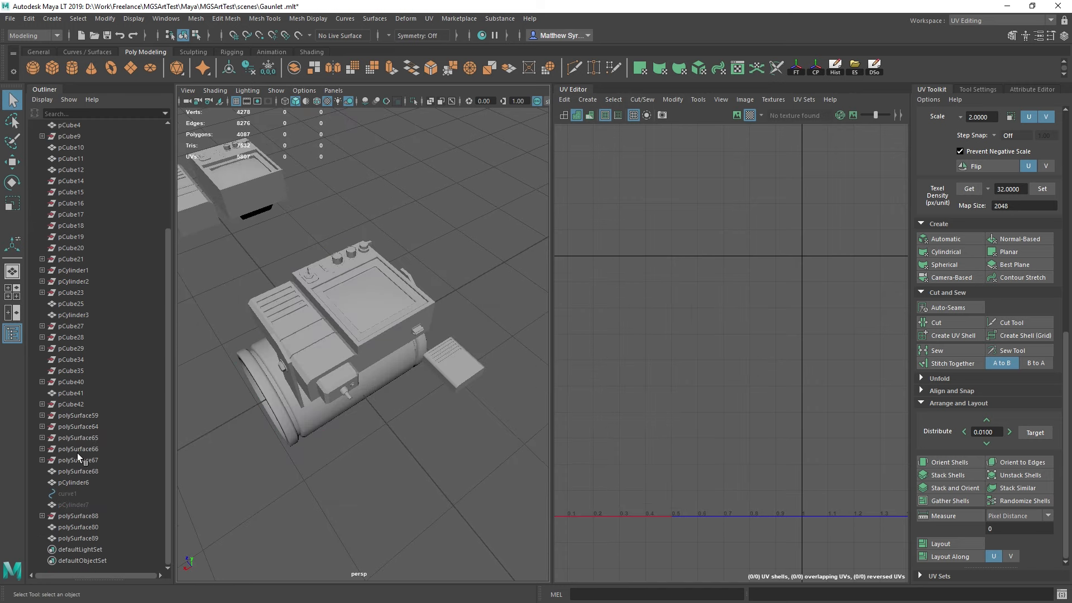
click(89, 504)
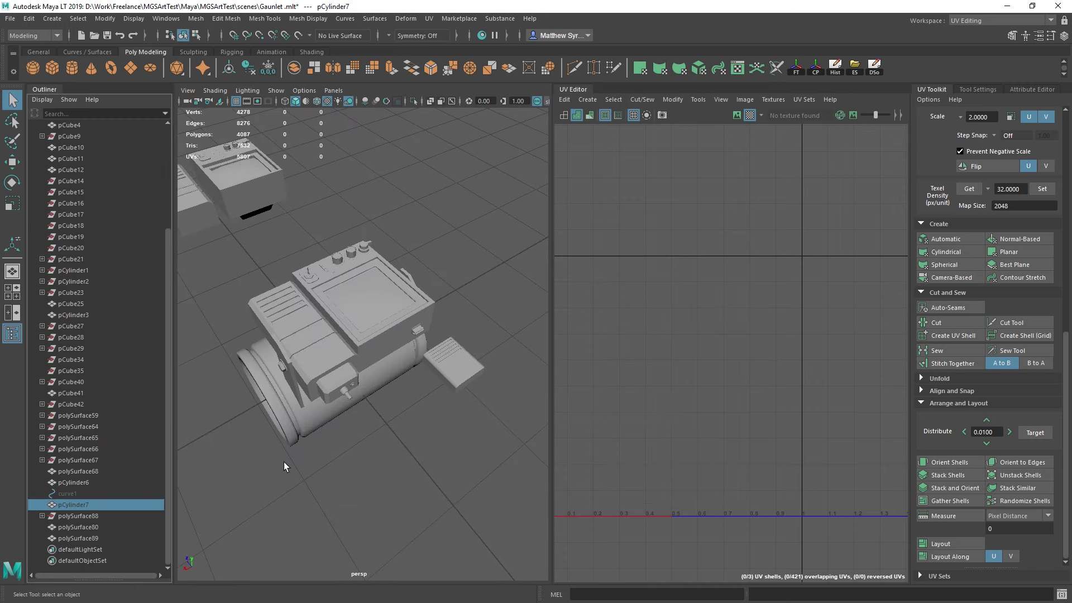
key(shift+h)
Step: Collapse the M314_ARMMotionTracker group and its subgroups in the Outliner
alt+drag(404, 337, 328, 378)
click(327, 378)
key(f)
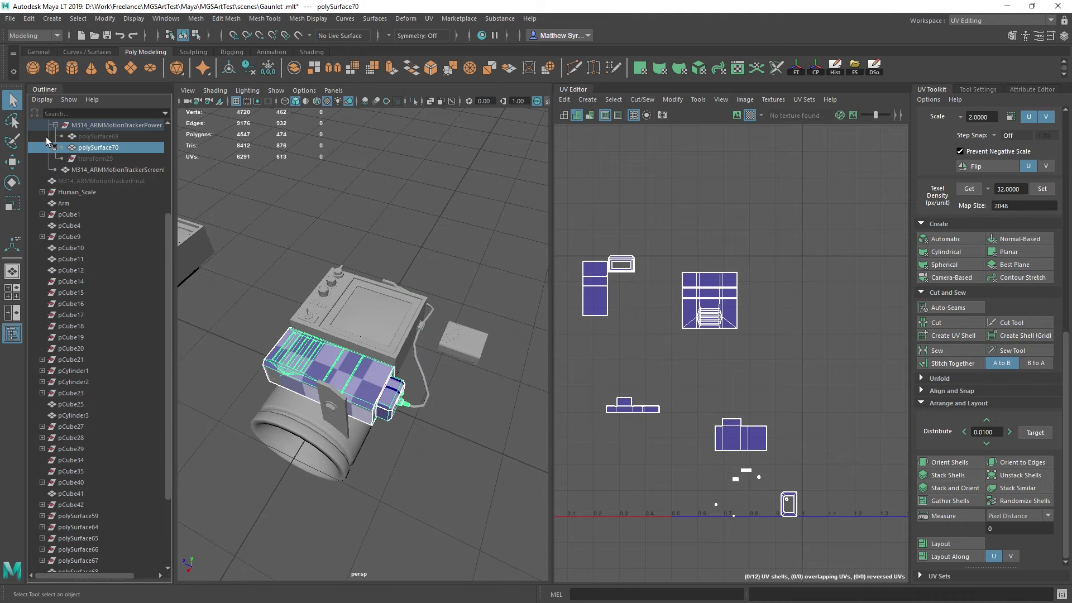
scroll(46, 138, up, 4)
click(50, 204)
click(41, 169)
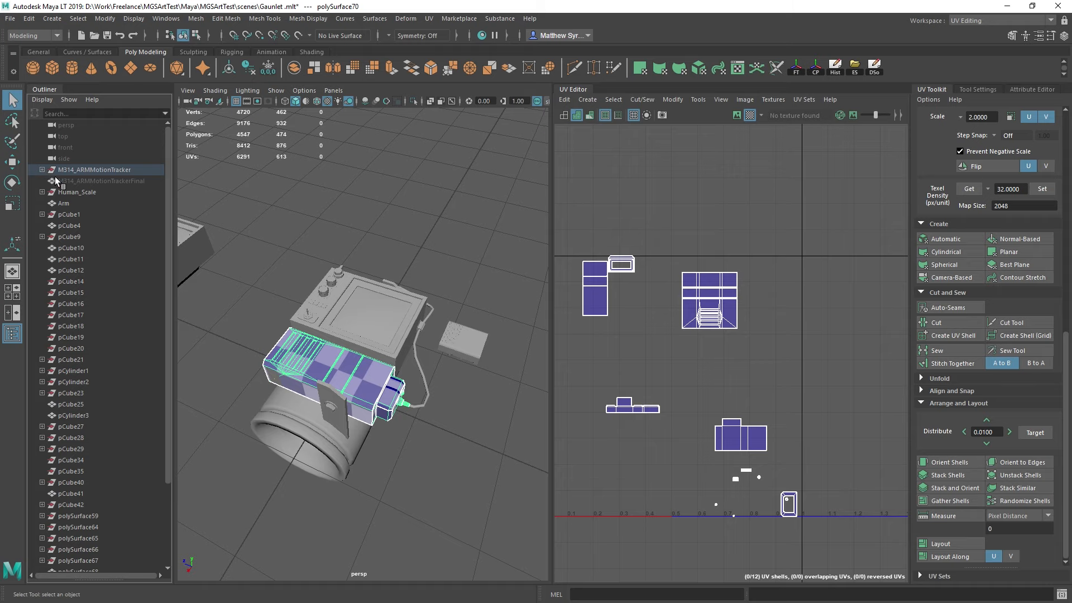
Step: Select the cable running beside the arm unit and apply an Automatic UV projection to it
alt+middle_drag(434, 383, 411, 387)
click(399, 373)
click(397, 369)
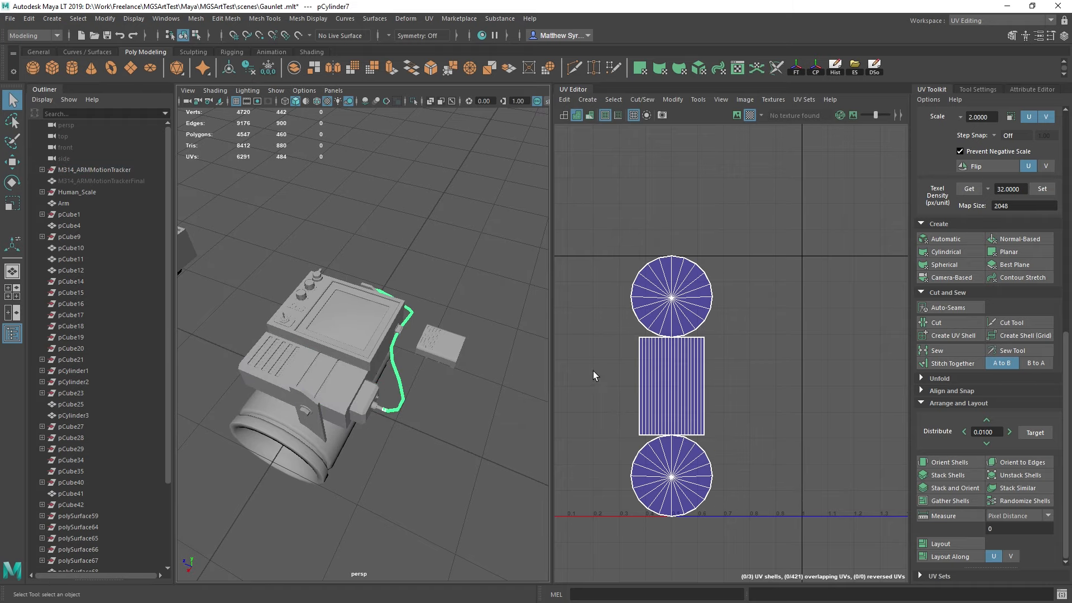
alt+middle_drag(453, 329, 466, 330)
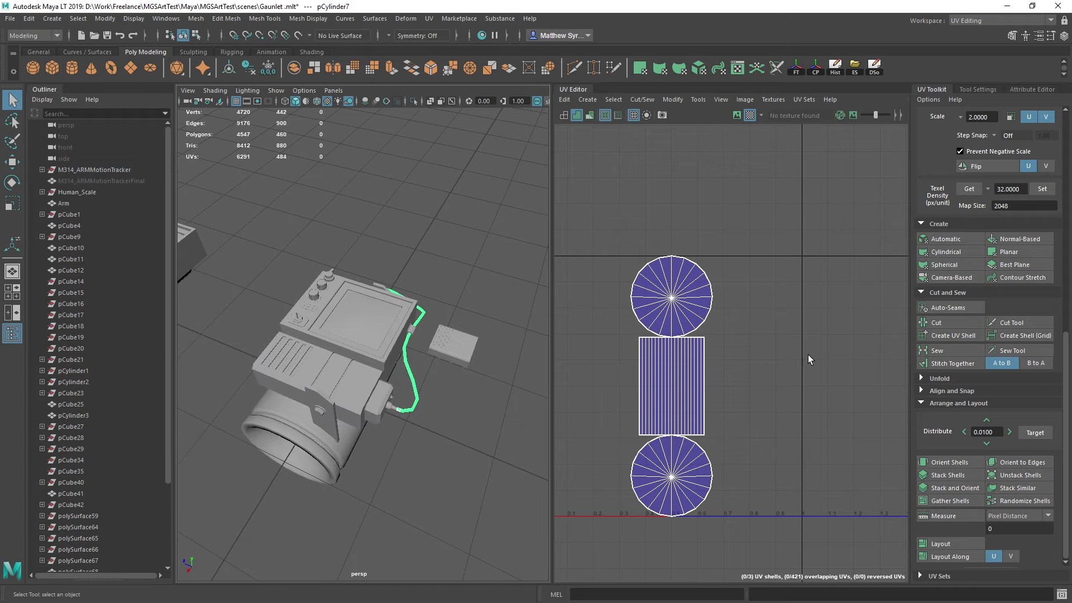
click(950, 240)
scroll(703, 349, up, 5)
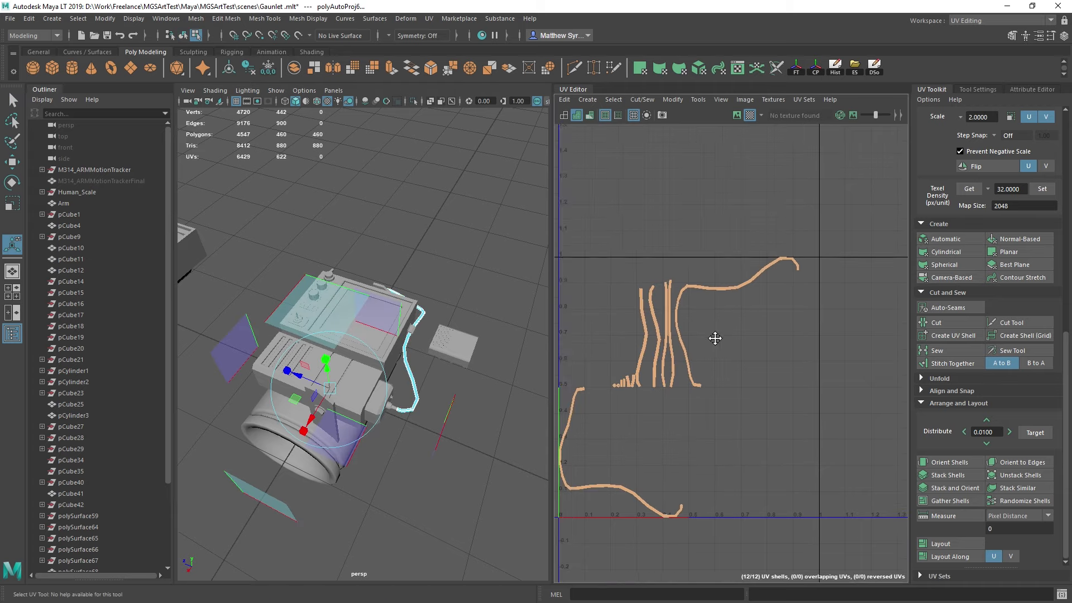
scroll(700, 356, up, 2)
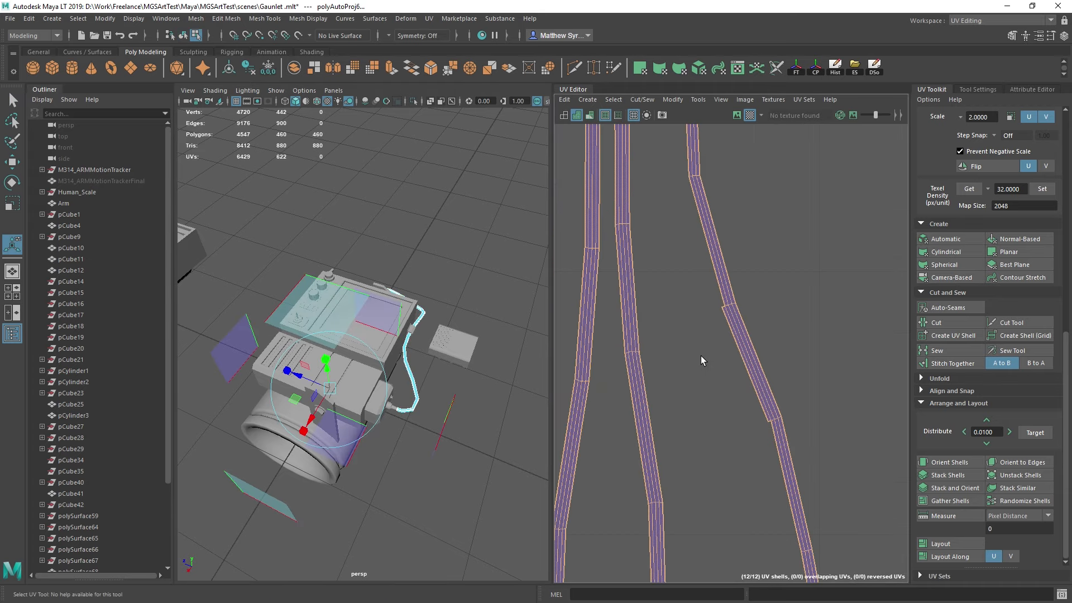
Step: Cut one face out of the long curved cable strip in the UV layout and move it into empty space beside the strip
alt+drag(504, 364, 398, 380)
scroll(397, 360, up, 5)
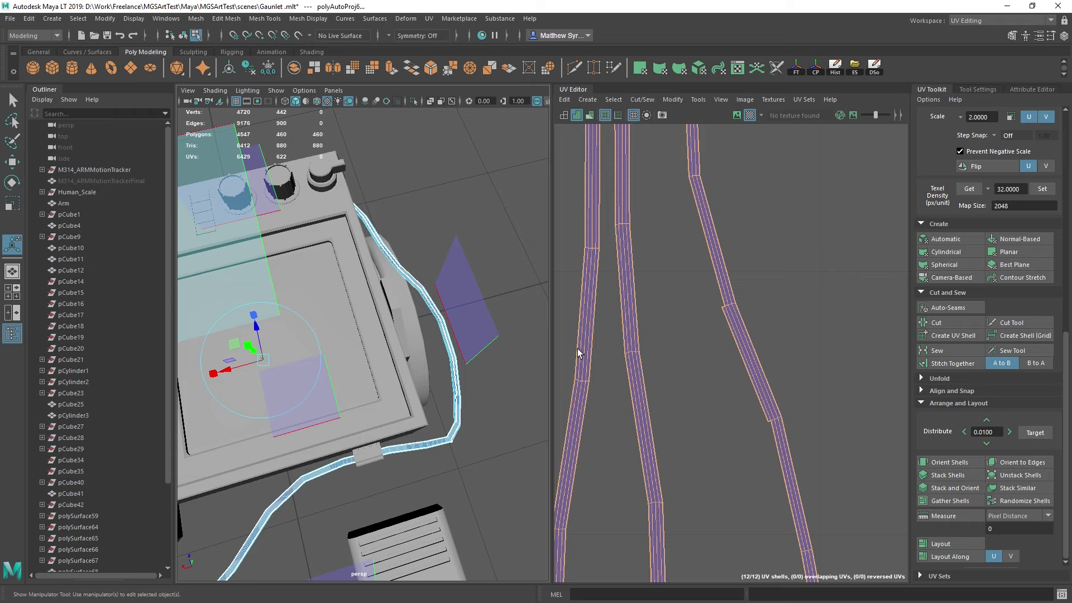
scroll(579, 353, down, 1)
alt+middle_drag(642, 255, 642, 368)
key(F10)
right_drag(702, 431, 711, 457)
click(716, 459)
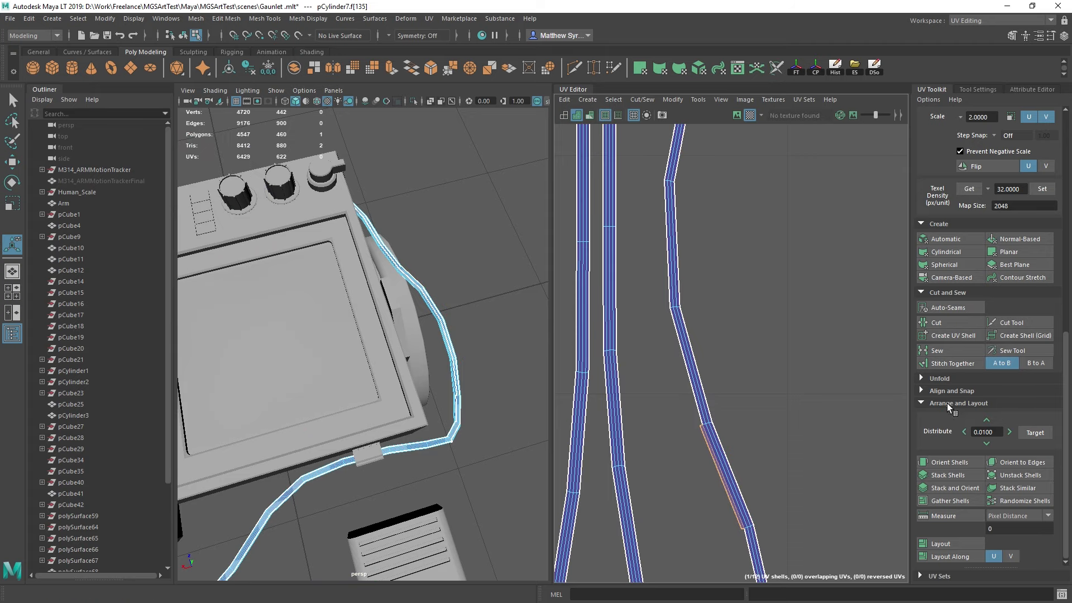
click(944, 323)
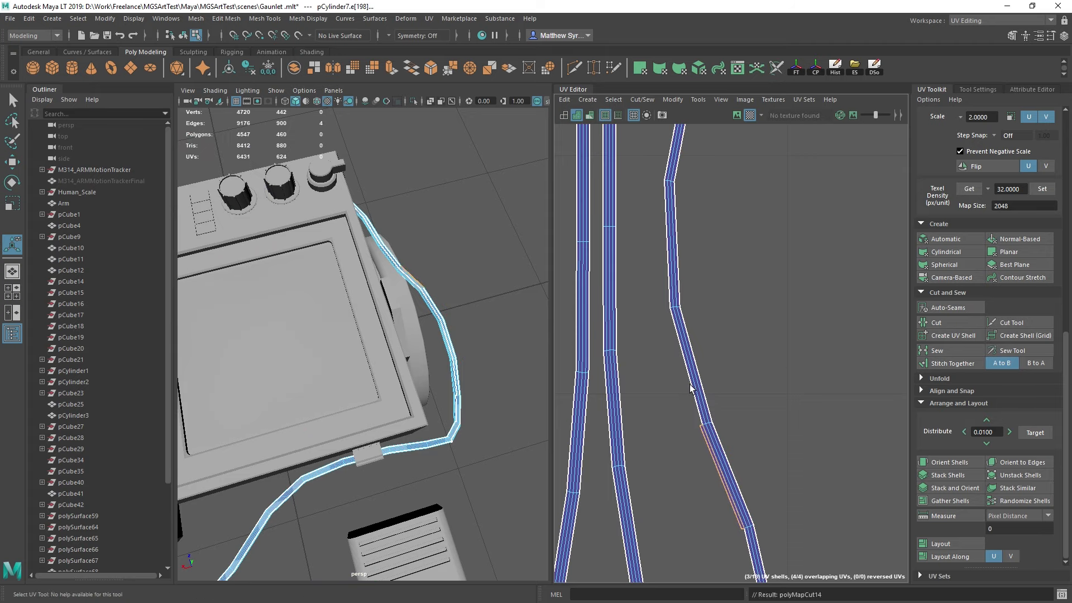
click(711, 453)
key(w)
drag(724, 476, 826, 367)
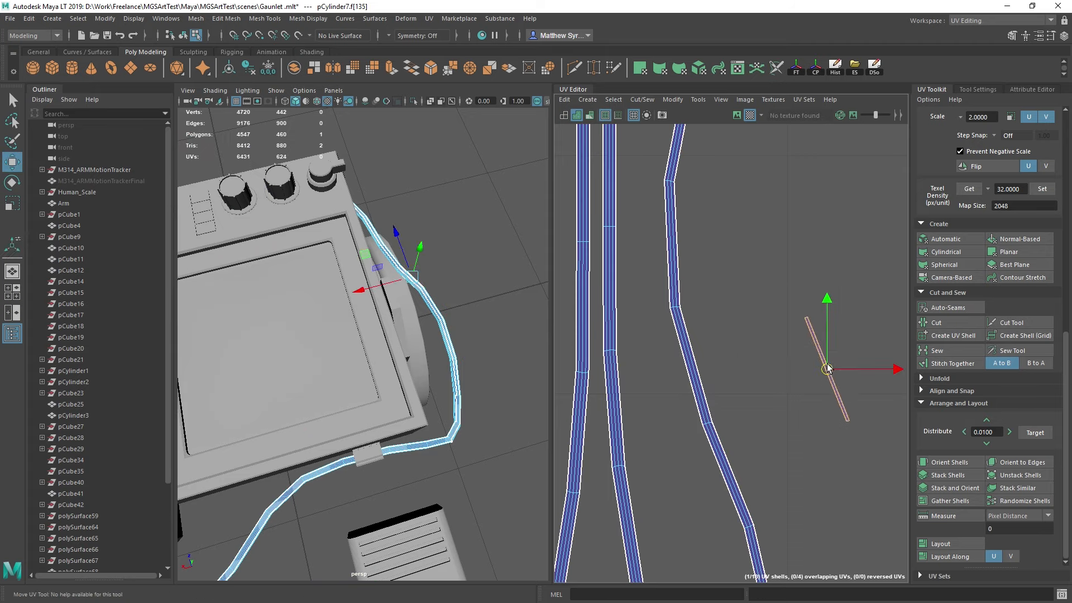
Step: Stitch the neighbouring strip and the detached face back onto the cable shell along their shared UV edges
click(688, 379)
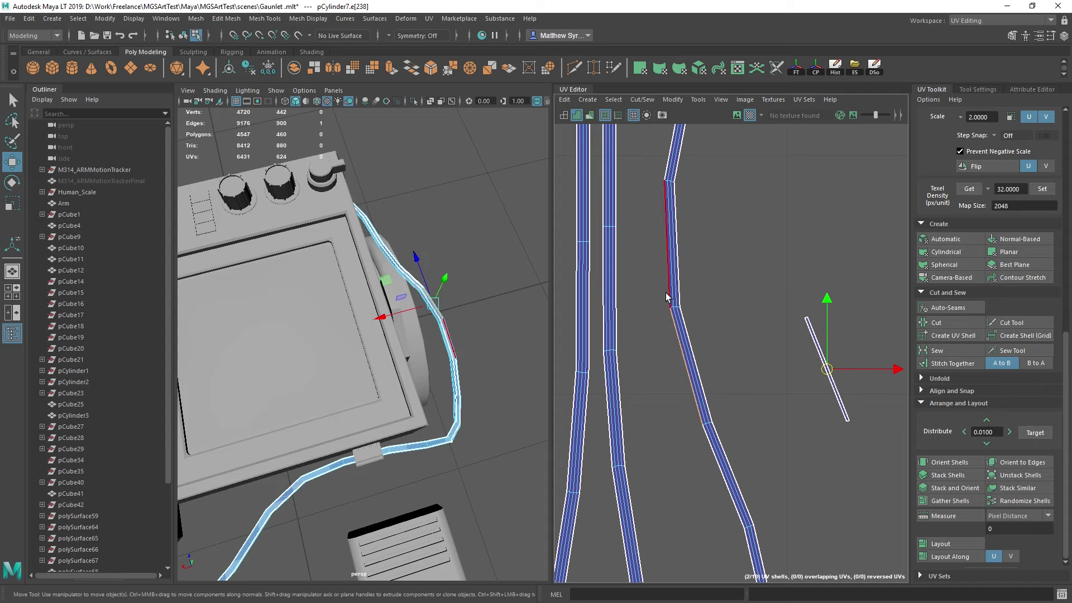
shift+right_drag(726, 242, 720, 273)
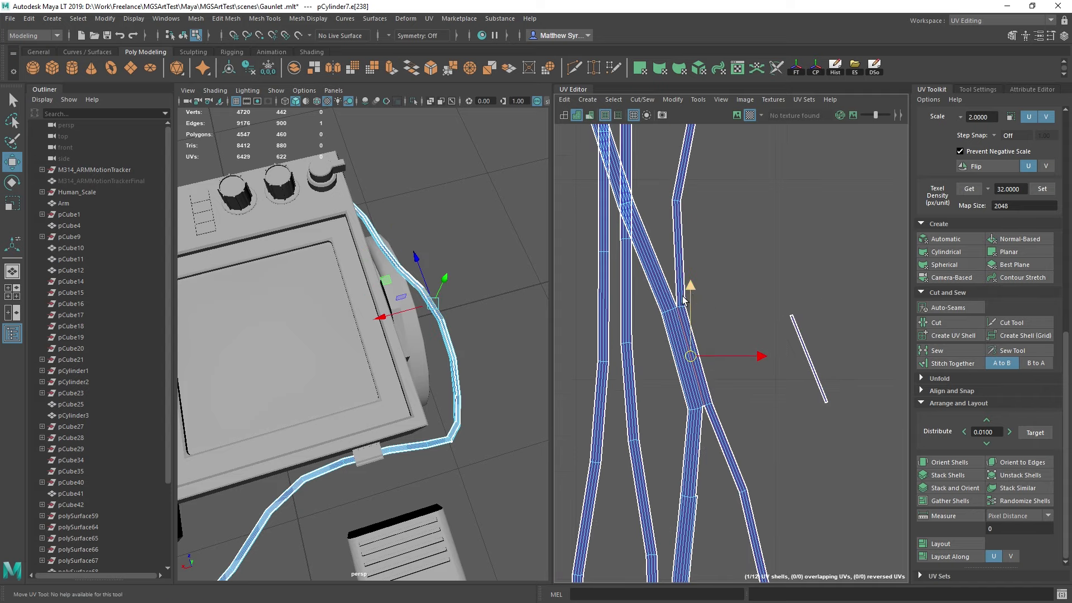
click(719, 446)
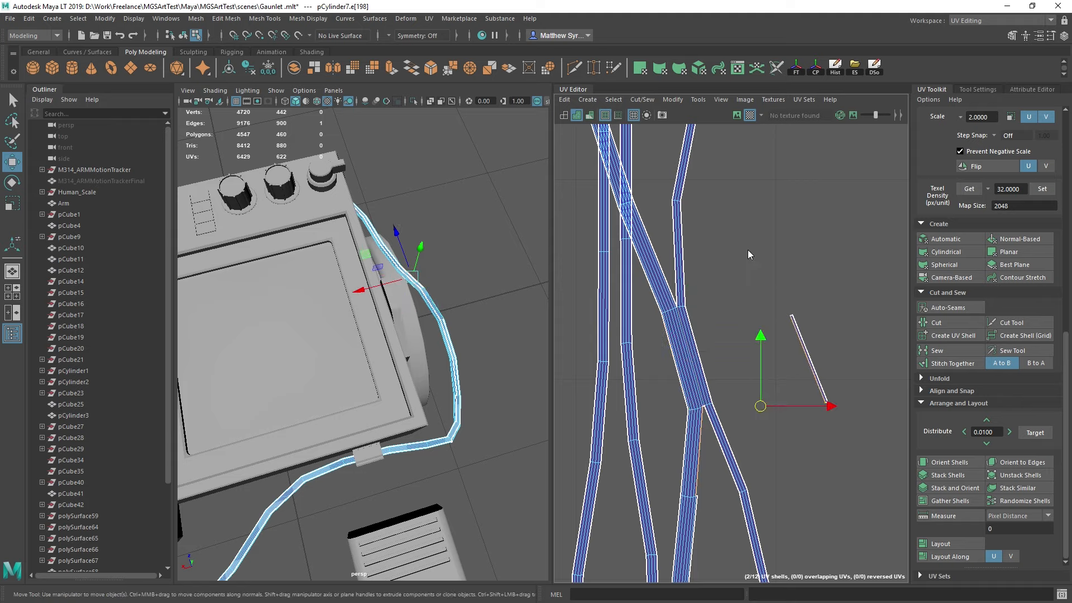
shift+right_drag(748, 249, 742, 273)
Step: Sew the open UV edges between the adjoining cable strips, working upward to the bend
click(707, 427)
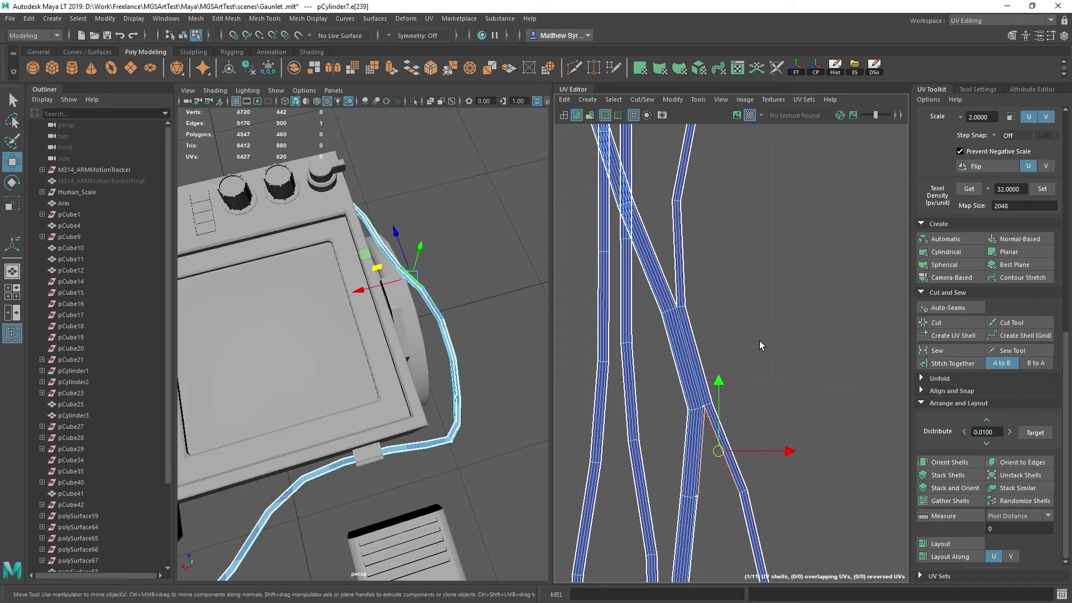
shift+right_drag(737, 268, 777, 286)
alt+middle_drag(668, 223, 692, 337)
click(696, 356)
key(g)
click(694, 266)
key(g)
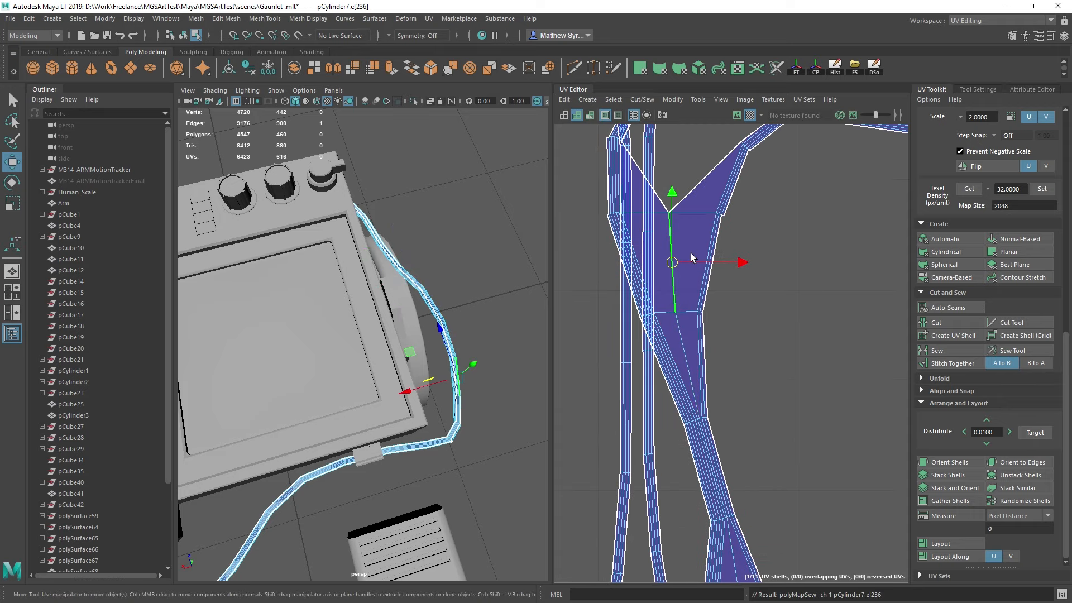
alt+middle_drag(729, 173, 588, 200)
click(712, 311)
key(g)
Step: Cut all the UV edges of the cable's long curved section beyond the bend
scroll(718, 303, down, 2)
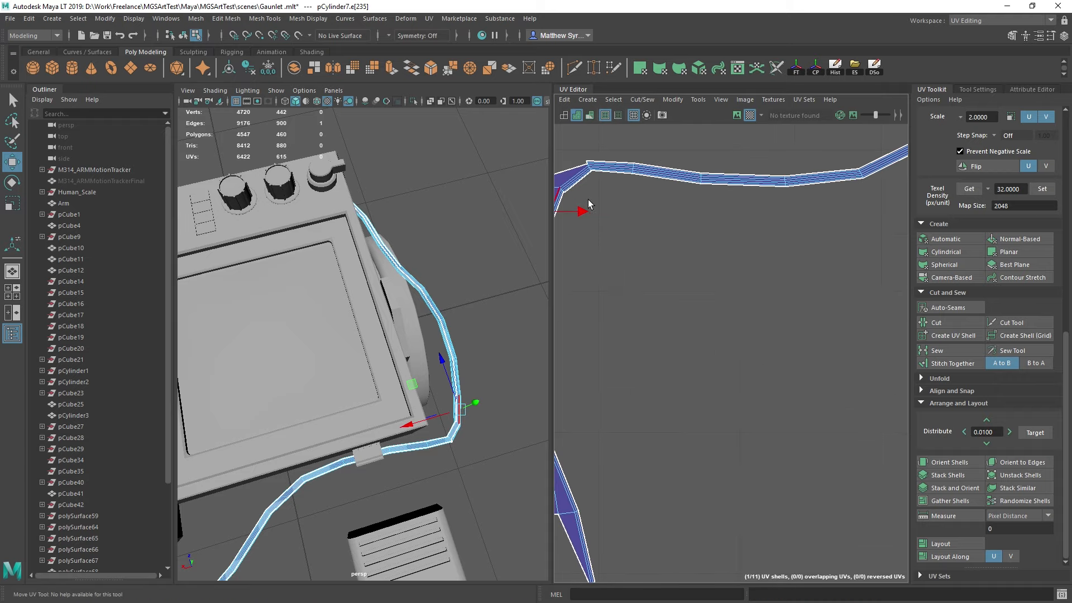
scroll(693, 296, down, 3)
scroll(643, 202, up, 3)
right_drag(656, 258, 660, 241)
scroll(661, 245, down, 3)
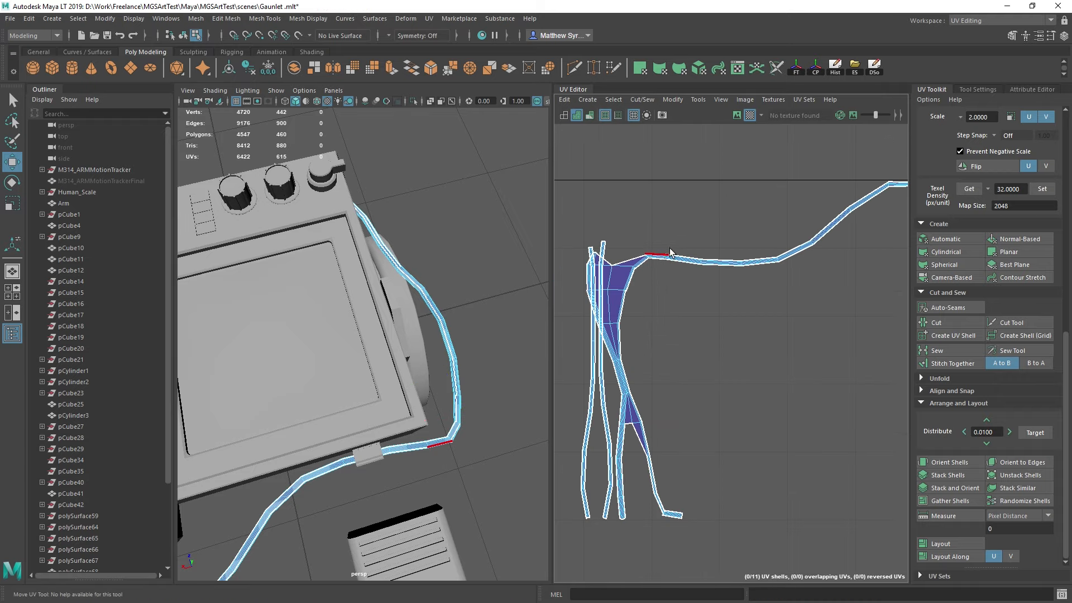
alt+middle_drag(669, 243, 634, 284)
drag(618, 212, 876, 322)
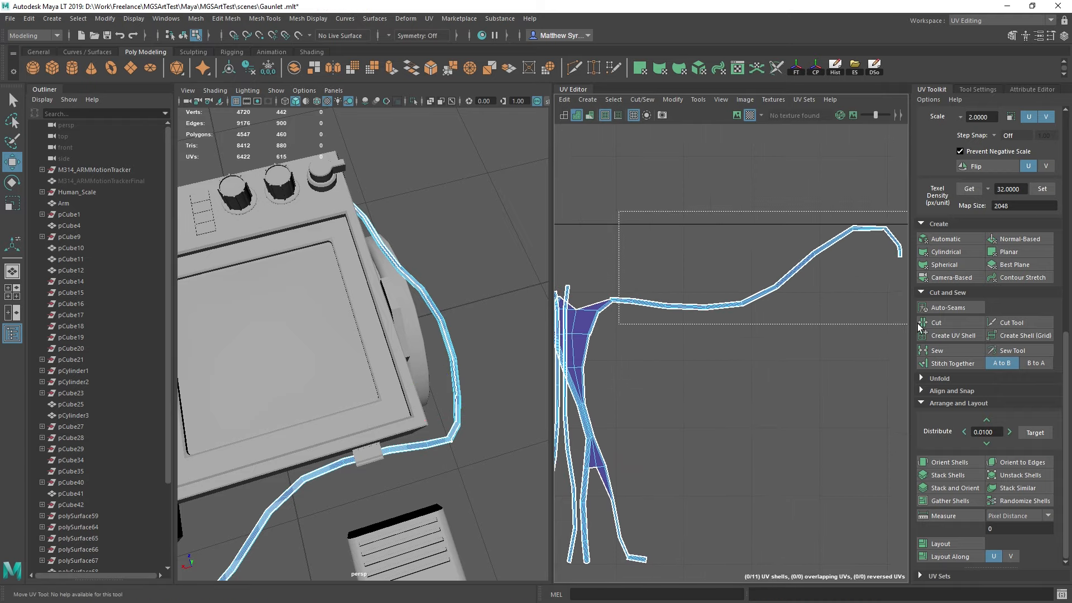
click(946, 322)
Step: Select the faces of the cut cable section and move them away from the joined shell
scroll(685, 294, down, 1)
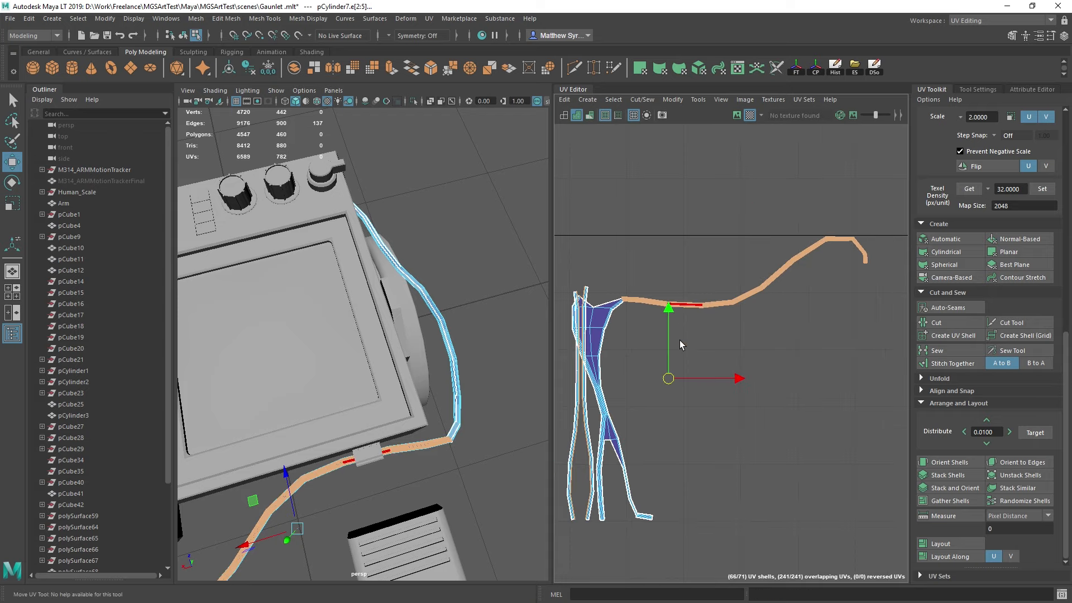
drag(669, 378, 675, 329)
key(ctrl+z)
drag(639, 207, 884, 350)
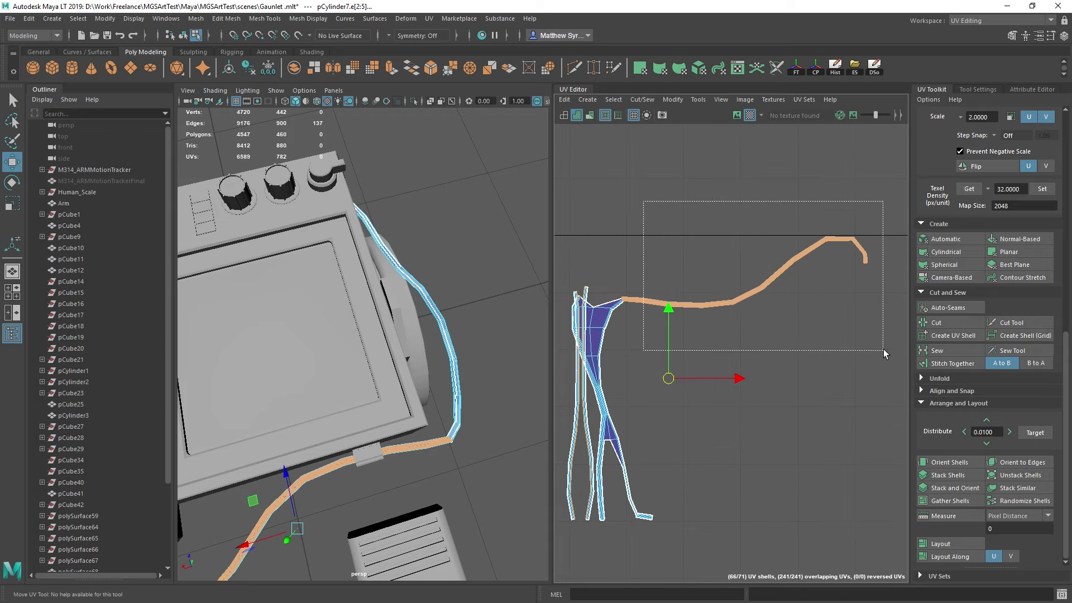
drag(631, 219, 910, 346)
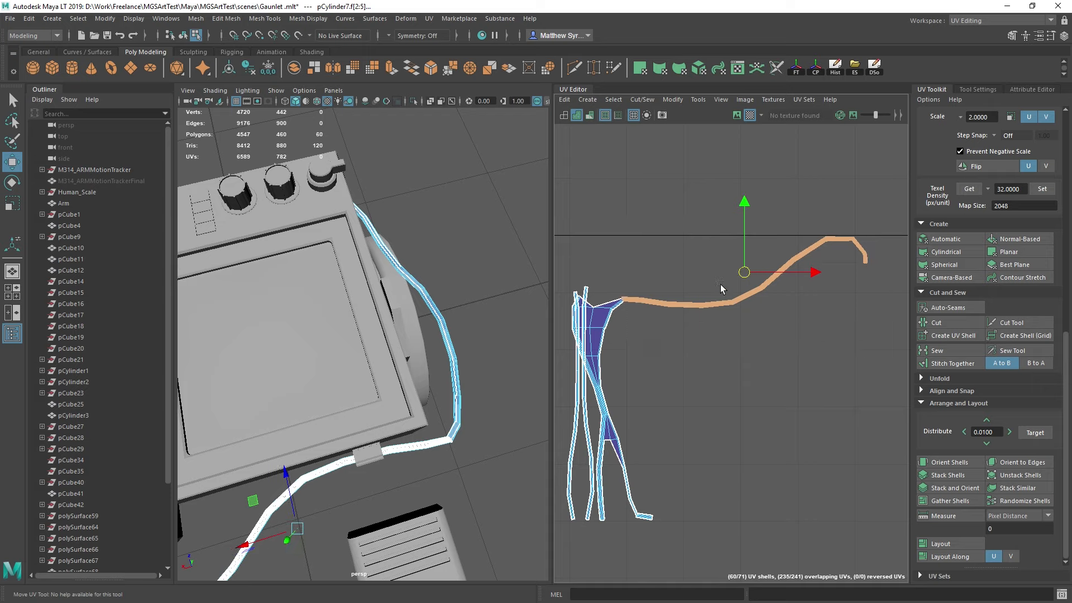
drag(748, 278, 816, 303)
Step: Select all UVs of the joined cable shell and unfold it
alt+middle_drag(602, 354, 723, 305)
scroll(722, 308, up, 2)
key(ctrl+F12)
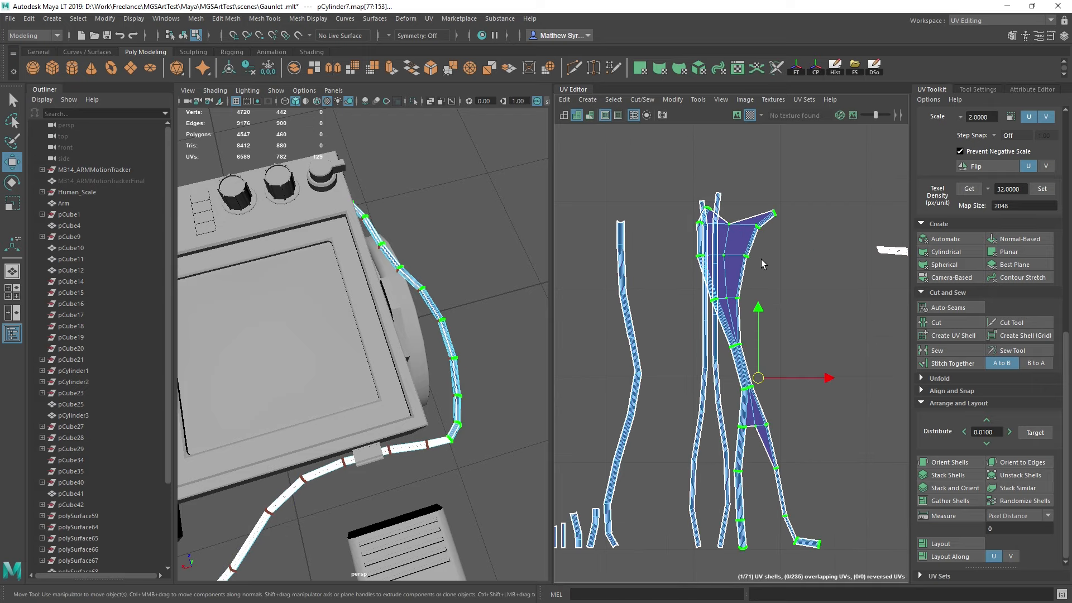
shift+right_click(817, 249)
shift+right_drag(817, 249, 692, 248)
Step: Move the unfolded cable shell clear of the neighbouring narrow strips
scroll(746, 309, up, 2)
scroll(760, 339, down, 4)
scroll(761, 339, down, 3)
alt+middle_drag(761, 339, 729, 328)
scroll(723, 327, up, 2)
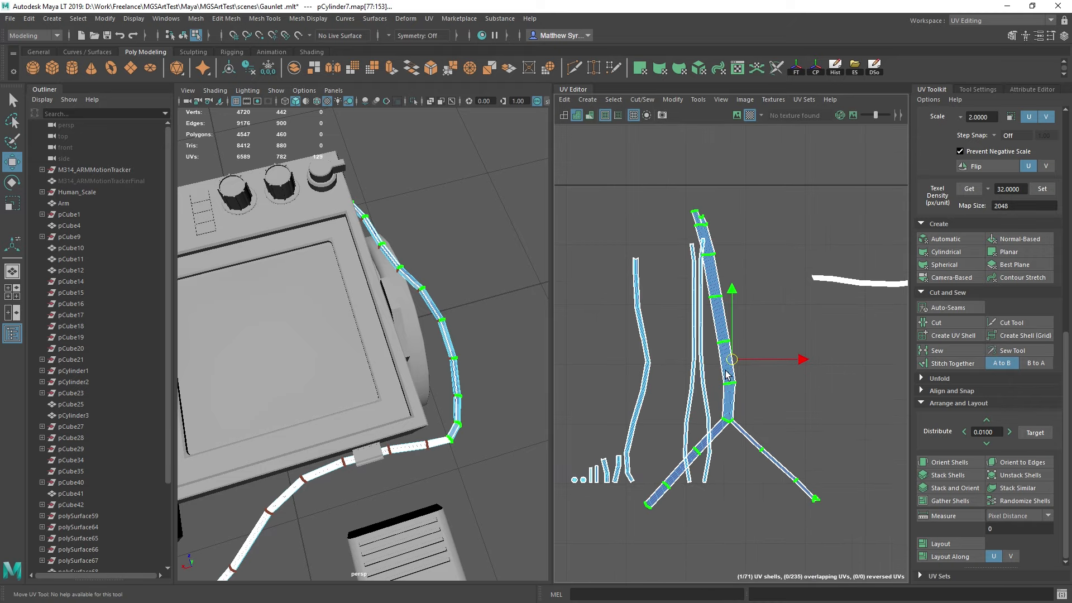
drag(732, 359, 792, 310)
Step: Sew the open edges between the two diverging branches at the lower end of the cable shell
alt+middle_drag(780, 338, 746, 281)
scroll(747, 280, up, 2)
scroll(750, 312, up, 3)
right_drag(751, 344, 747, 324)
click(709, 386)
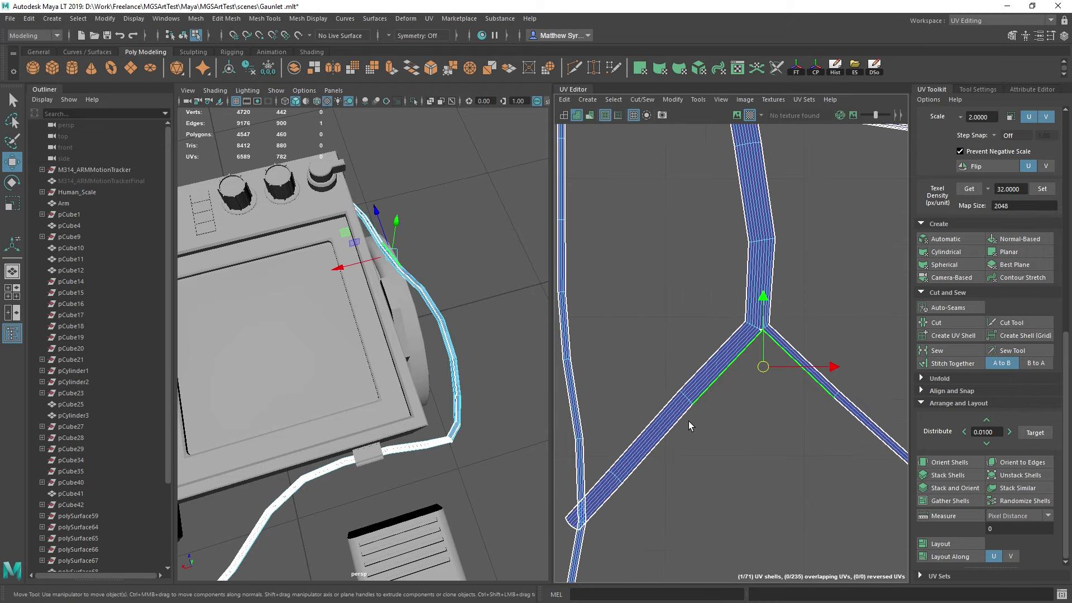
shift+click(592, 512)
shift+right_drag(721, 454, 724, 469)
Step: Stitch another loose cable strip to the side edge near the upper end of the joined shell
scroll(725, 239, down, 2)
alt+middle_drag(724, 239, 726, 367)
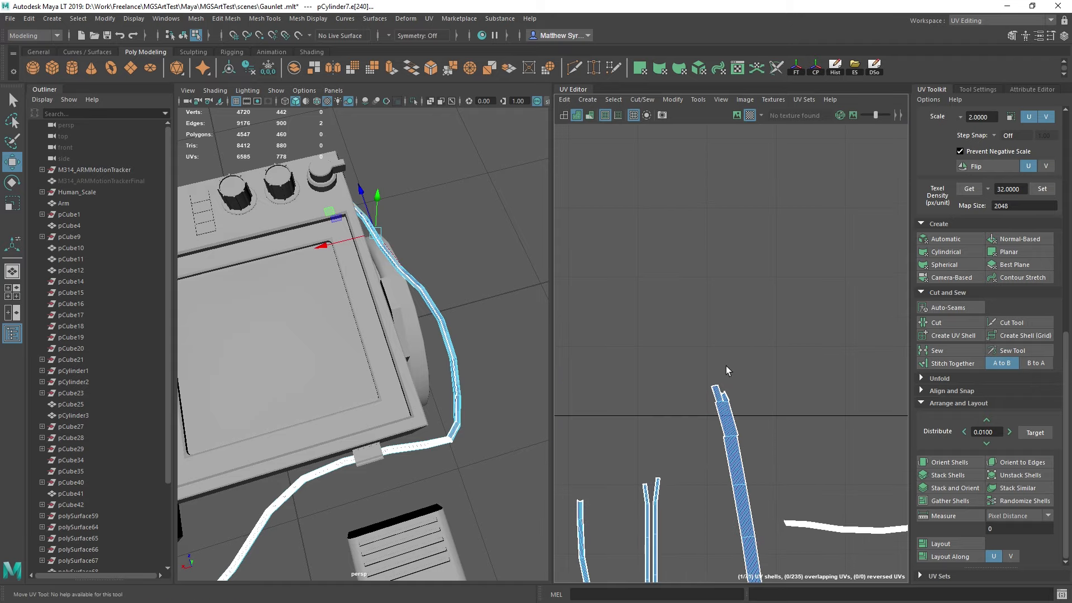
scroll(723, 357, up, 3)
click(706, 429)
scroll(706, 427, down, 5)
alt+middle_drag(636, 521, 690, 333)
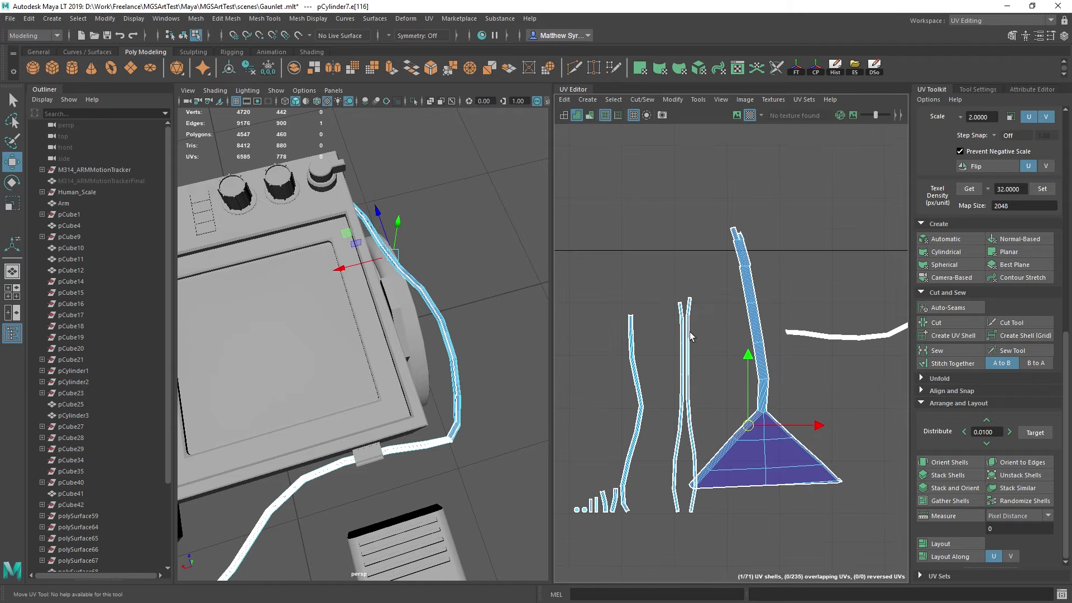
alt+middle_drag(736, 223, 725, 336)
scroll(725, 337, up, 4)
click(730, 403)
click(726, 391)
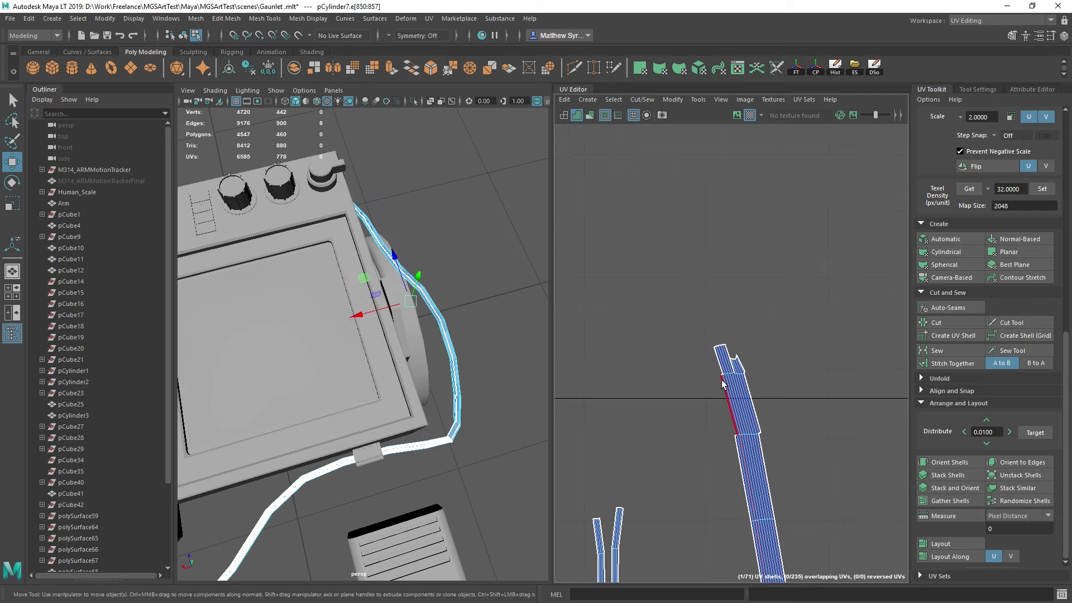
click(723, 385)
shift+right_drag(789, 281, 789, 304)
Step: Sew the open edges between the newly stitched strip and the cable shell just below its upper joint
scroll(763, 342, up, 3)
alt+middle_drag(700, 459, 710, 277)
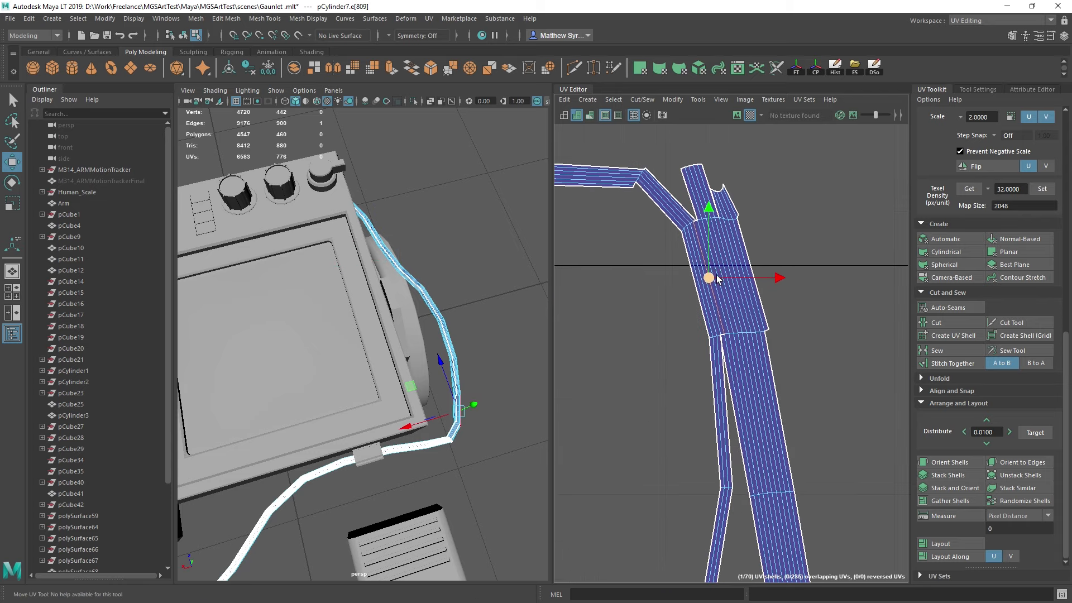
mouse_move(712, 375)
right_down()
mouse_move(714, 396)
mouse_move(713, 380)
right_up()
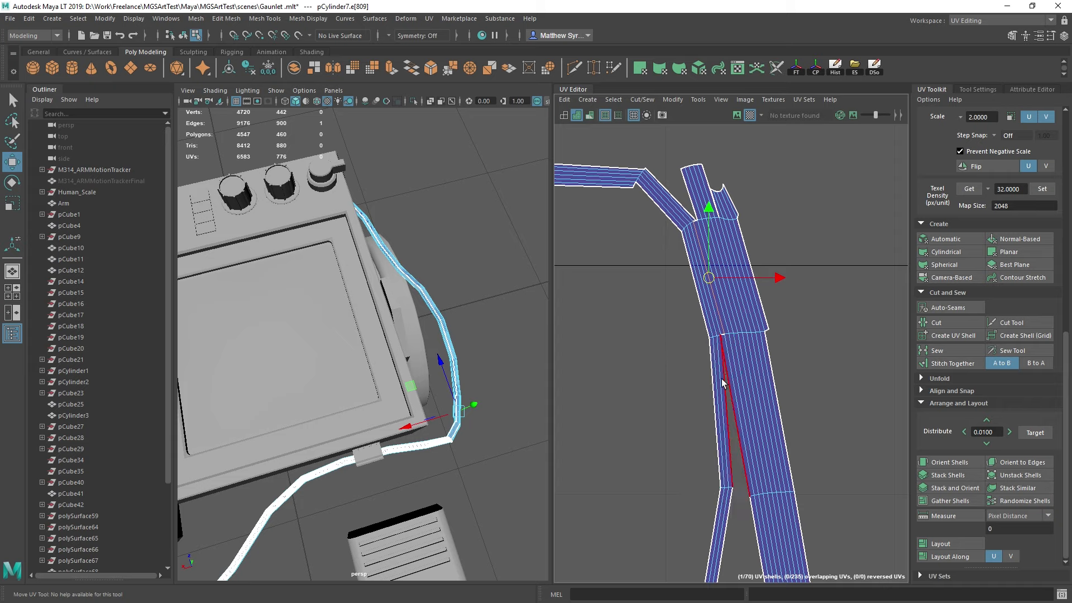
click(723, 379)
key(q)
shift+right_drag(783, 281, 778, 316)
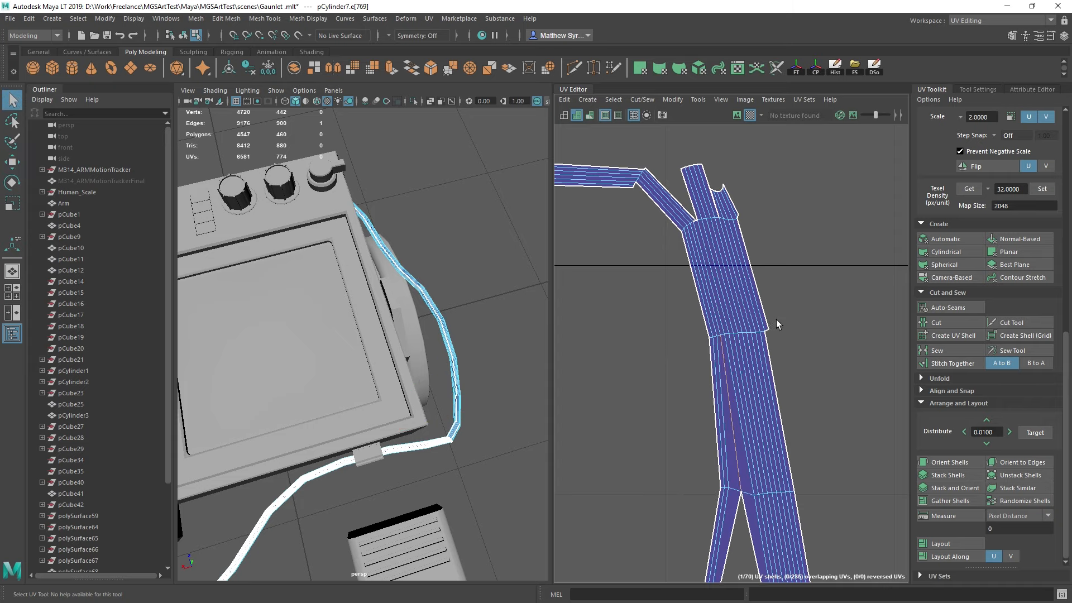
Step: Sew the following open edges down the gap between the diverging strip and the main cable shell
scroll(768, 357, down, 5)
alt+middle_drag(759, 421, 747, 302)
scroll(747, 307, up, 2)
click(765, 393)
key(g)
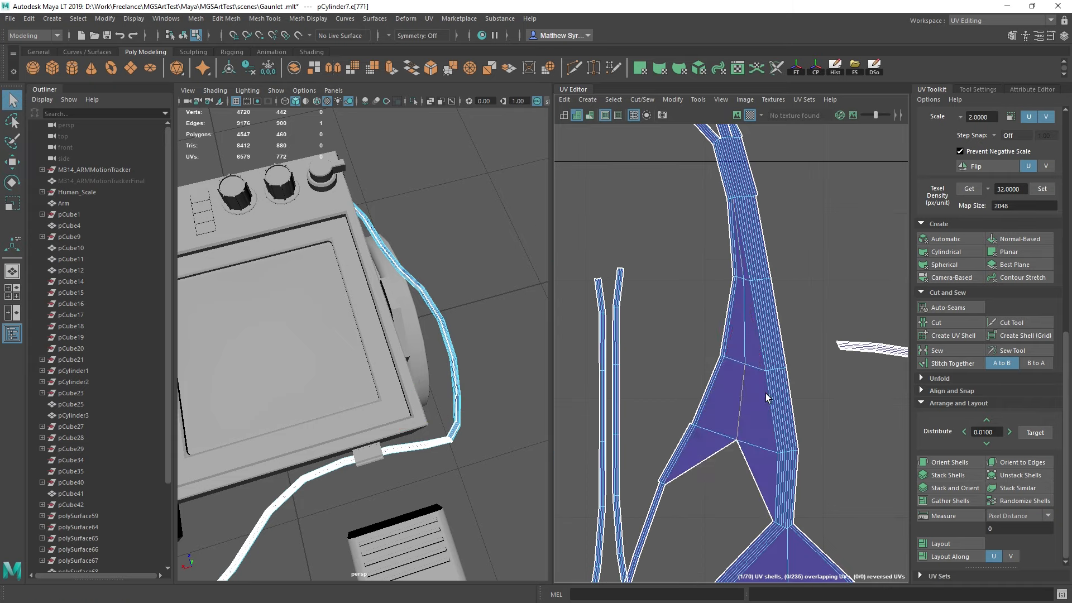
alt+middle_drag(695, 552, 714, 377)
key(g)
click(707, 396)
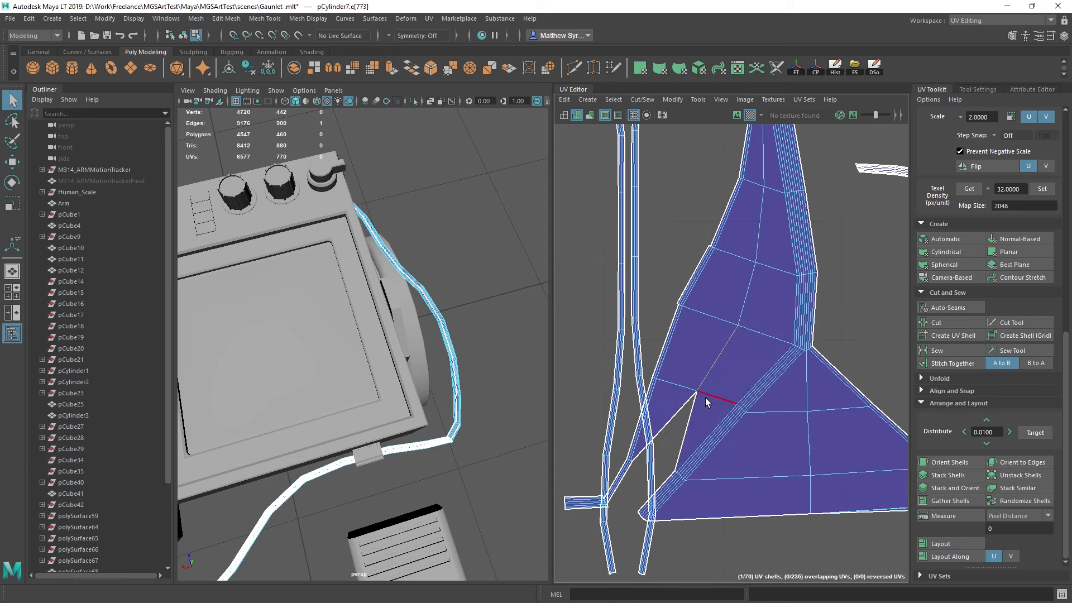
Step: Try to sew the last open edge at the lower tip of the cable shell, and undo it
click(659, 488)
key(g)
alt+middle_drag(651, 407, 735, 303)
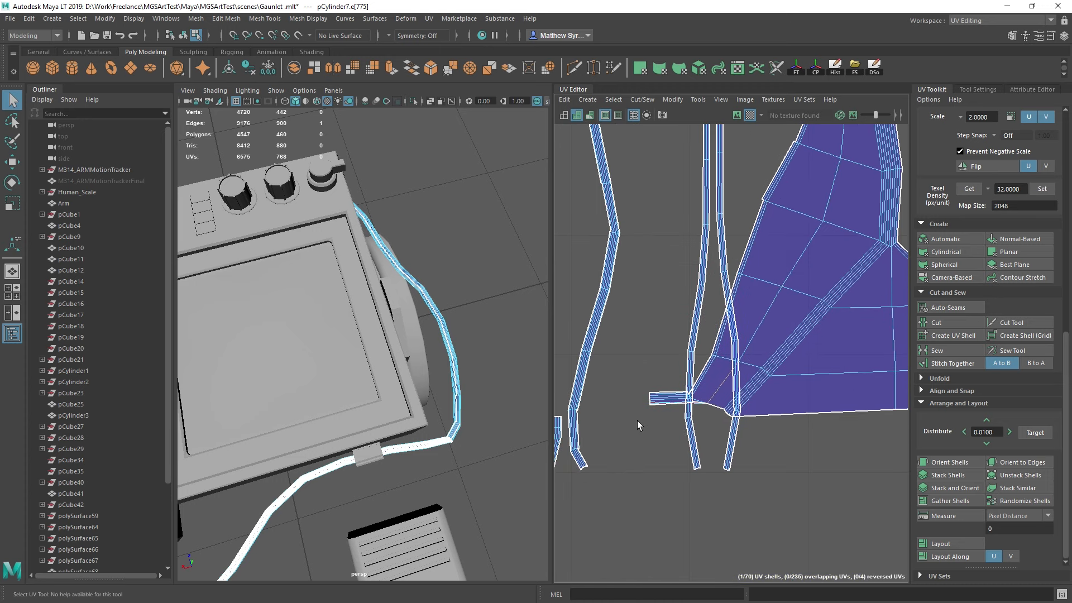
key(ctrl+z)
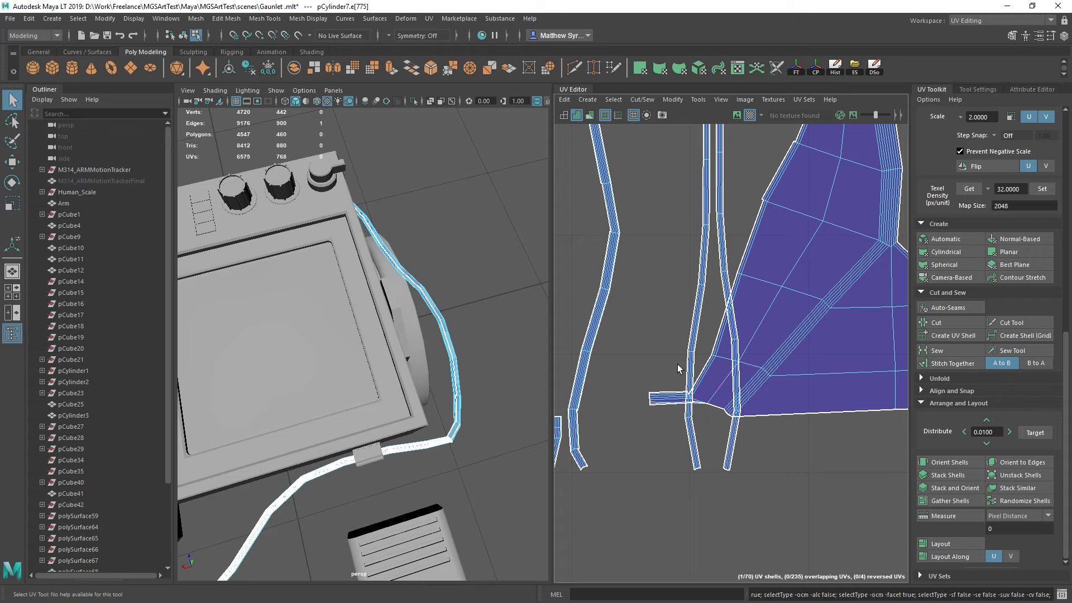
key(ctrl+z)
Step: Separate the short end piece at the diverging strip's lower tip into its own UV shell and move it above the narrow strips
drag(645, 375, 693, 438)
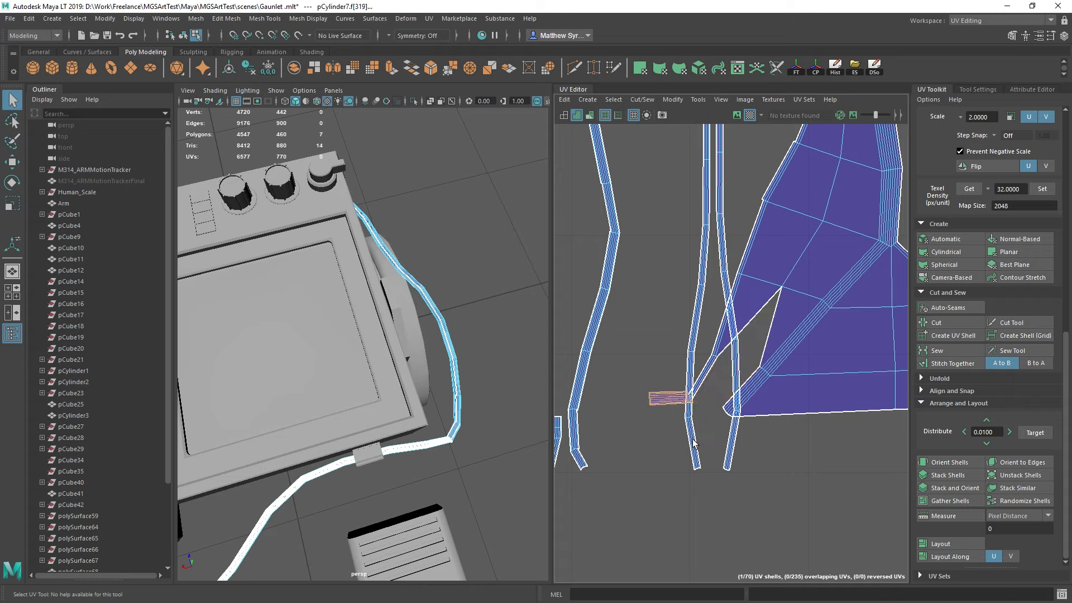
click(947, 338)
scroll(674, 395, down, 3)
key(w)
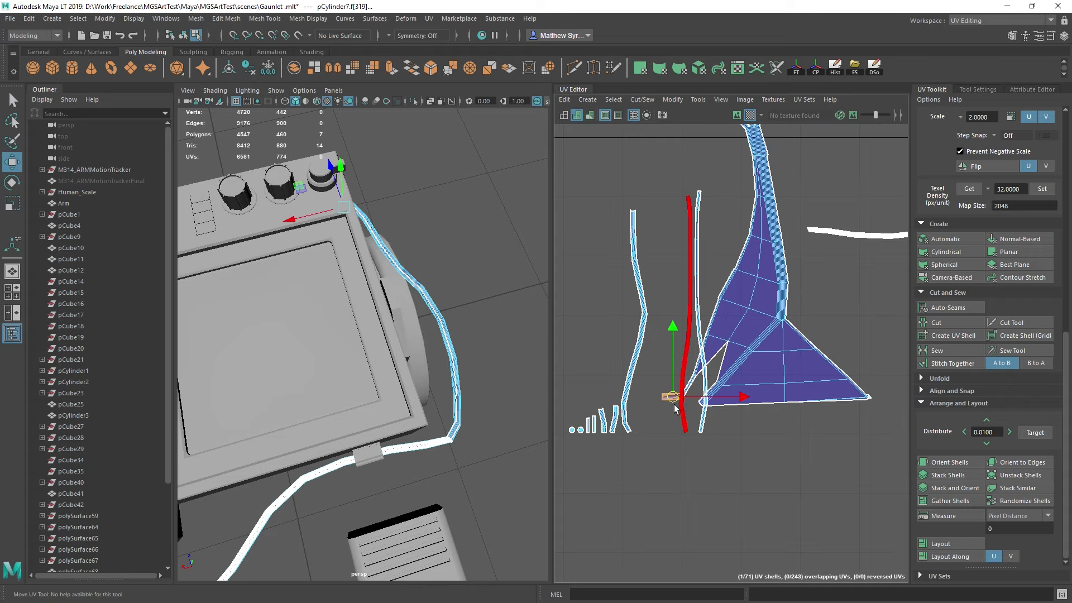
drag(674, 397, 655, 177)
middle_drag(655, 177, 659, 64)
Step: Sew the remaining gap at the lower tip of the cable shell
alt+middle_drag(730, 239, 672, 267)
right_drag(691, 359, 686, 258)
click(666, 381)
shift+right_drag(829, 317, 869, 333)
click(635, 424)
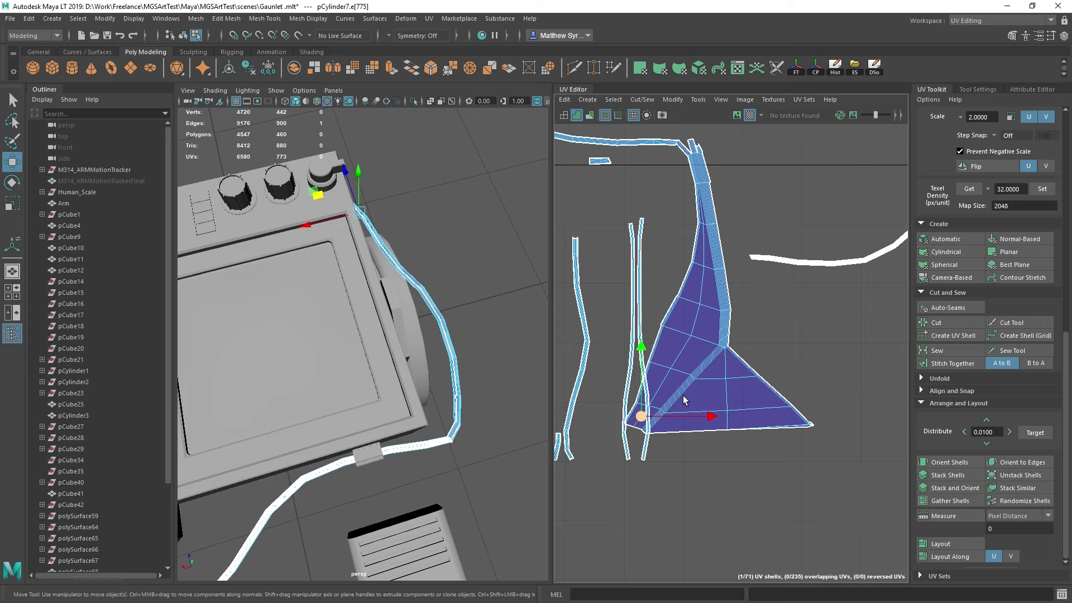
key(g)
alt+middle_drag(707, 190, 713, 280)
right_drag(713, 279, 668, 264)
click(713, 275)
shift+right_click(757, 219)
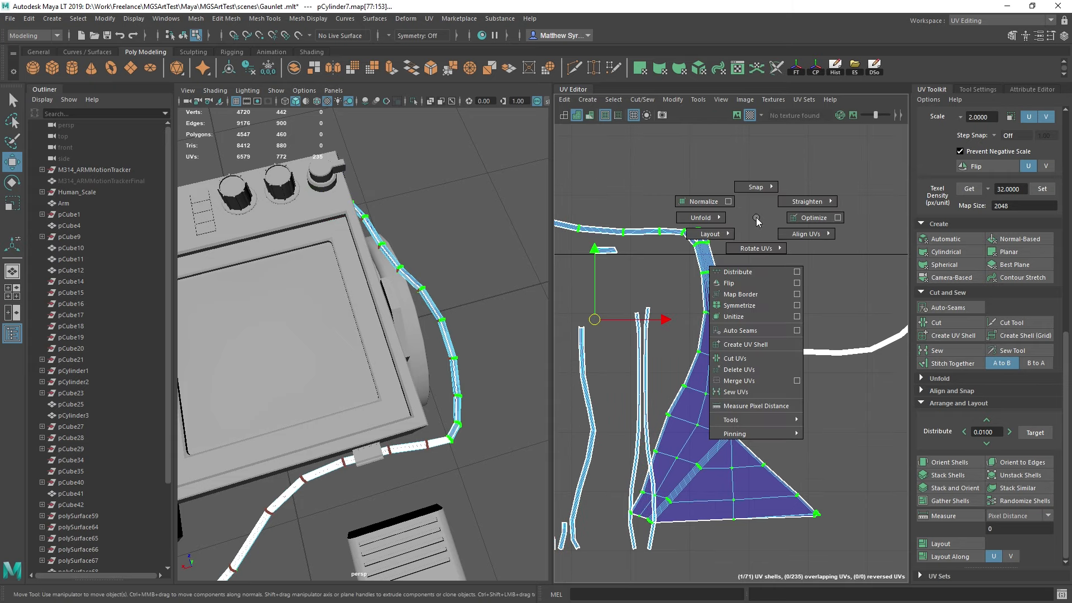
Step: Separate the long curved strip from the upper end of the cable shell into its own UV shell, excluding its faces nearest the joint
alt+middle_drag(687, 223, 822, 296)
right_drag(667, 276, 661, 297)
scroll(660, 297, down, 1)
scroll(660, 297, down, 2)
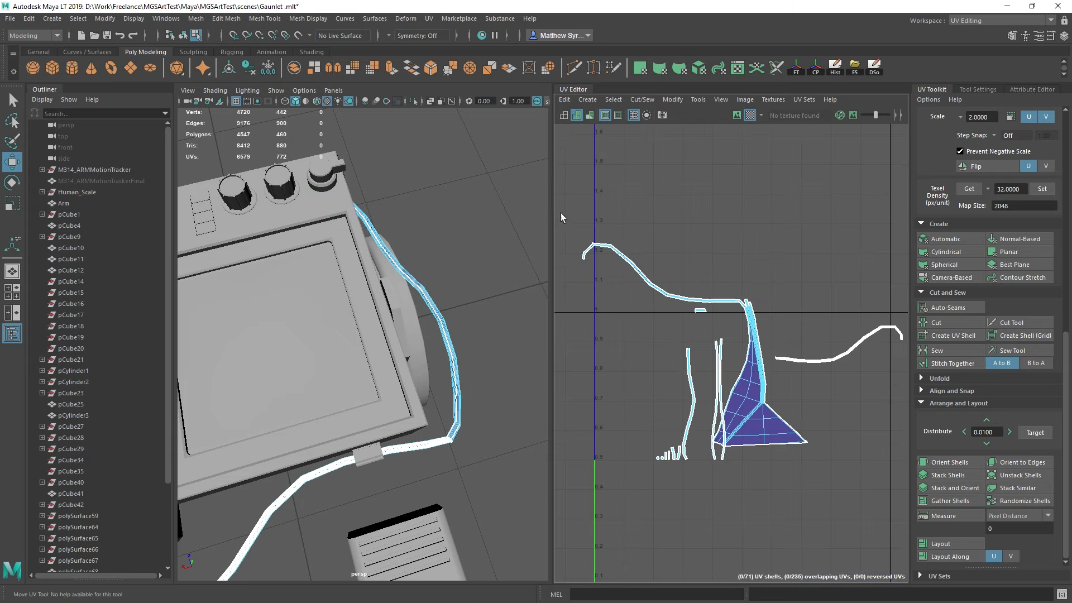
drag(561, 213, 742, 306)
scroll(779, 242, up, 3)
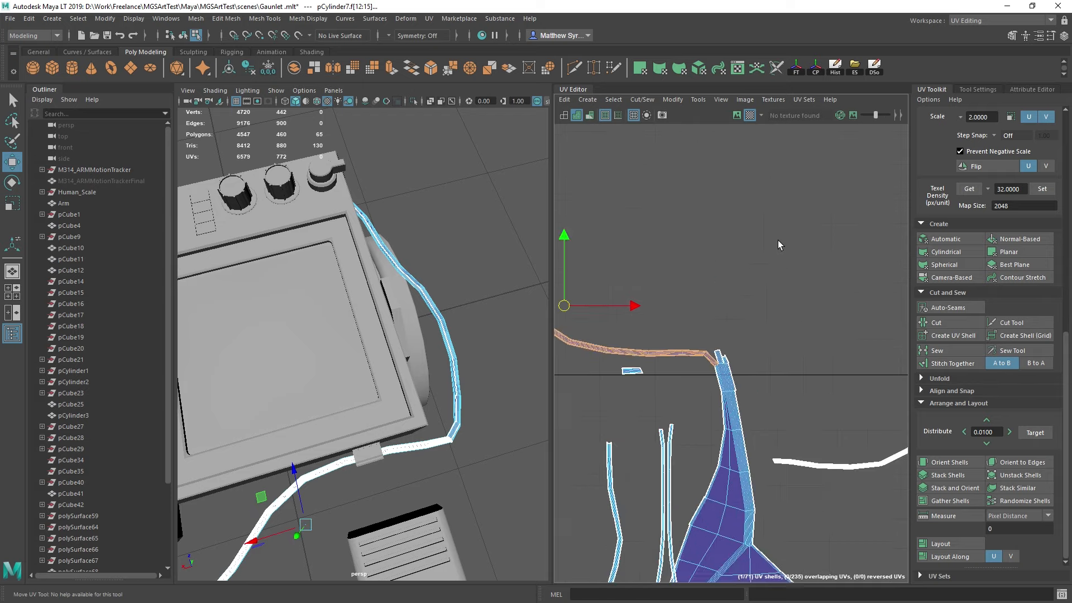
alt+middle_drag(678, 379, 720, 324)
ctrl+drag(738, 346, 740, 347)
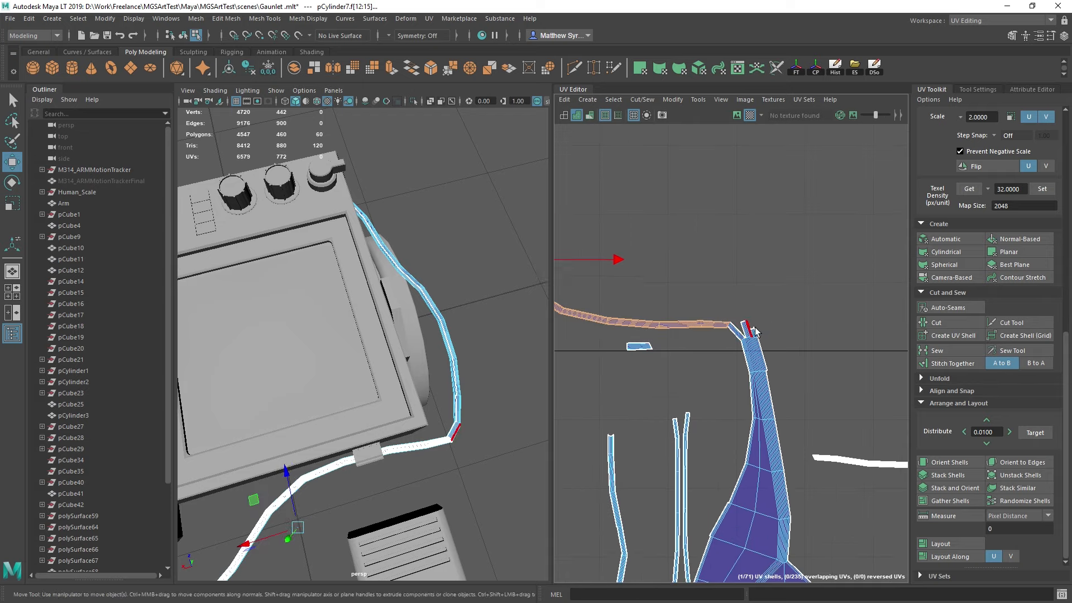
mouse_move(831, 246)
shift+right_down()
mouse_move(832, 271)
mouse_move(830, 248)
shift+right_up()
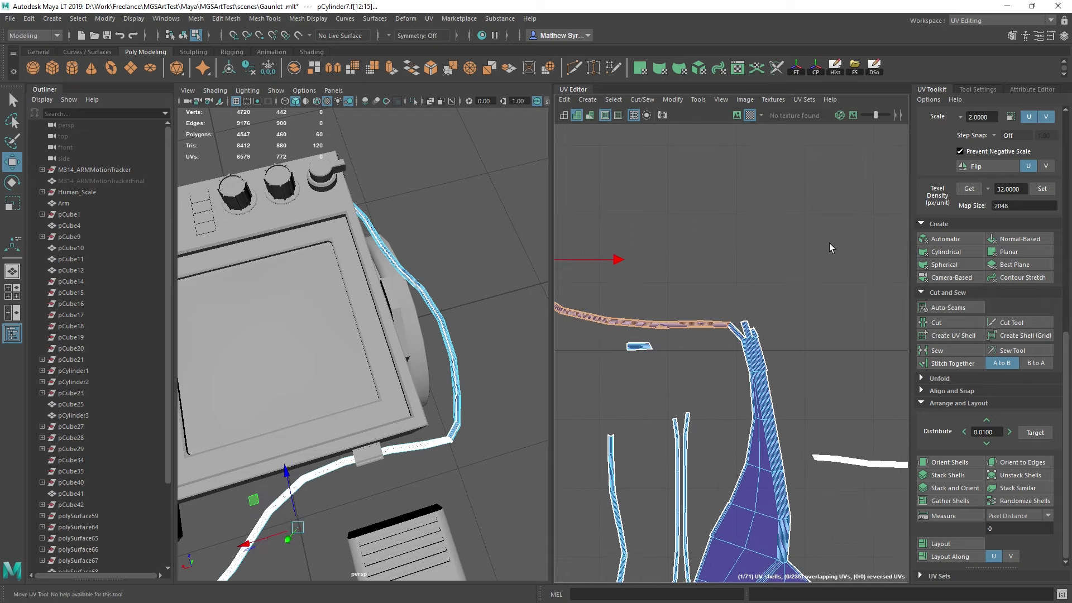
click(952, 336)
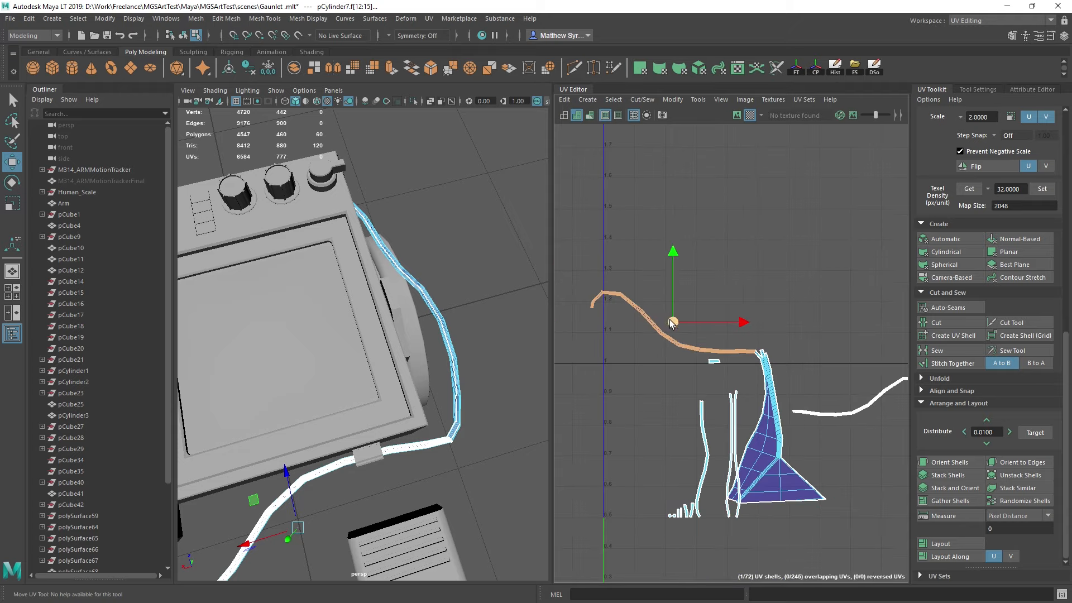
Step: Sew the open edges between the two short branches at the upper end of the main cable shell
key(q)
scroll(773, 370, up, 5)
right_drag(768, 371, 765, 335)
scroll(731, 325, up, 5)
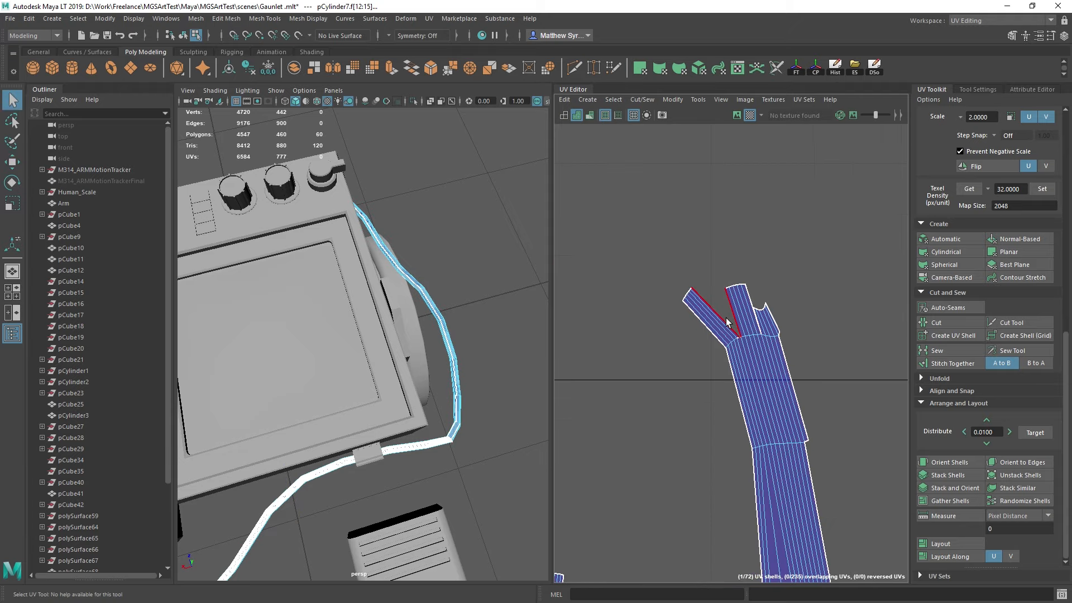
click(726, 317)
shift+right_drag(826, 249, 852, 275)
Step: Select all UVs of the main cable shell and unfold it
right_drag(723, 309, 768, 333)
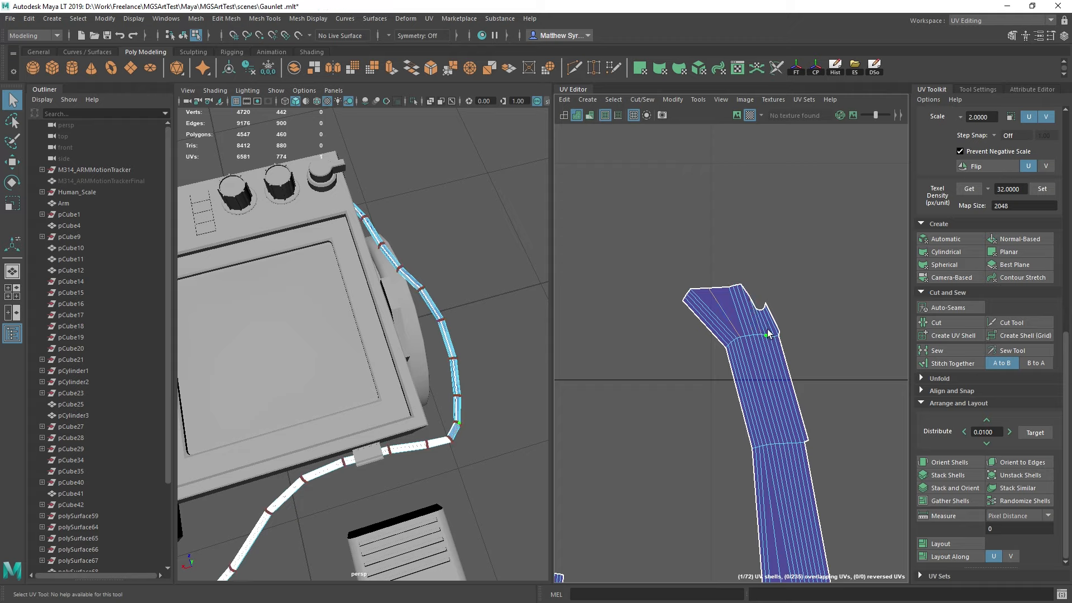
click(768, 332)
shift+right_drag(800, 256, 667, 258)
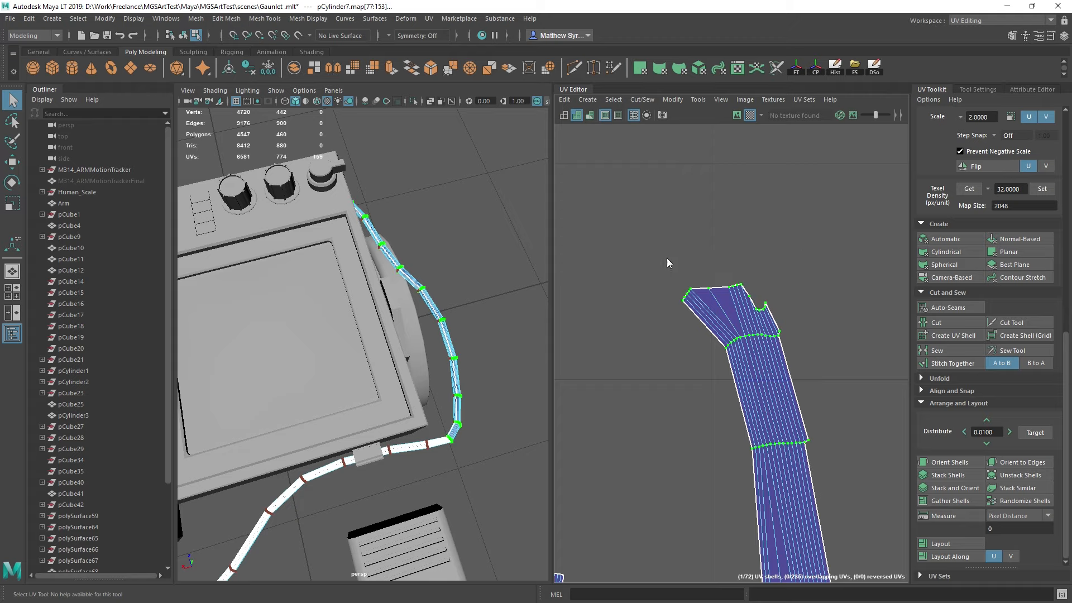
click(958, 84)
shift+right_drag(805, 230, 623, 236)
scroll(753, 330, down, 13)
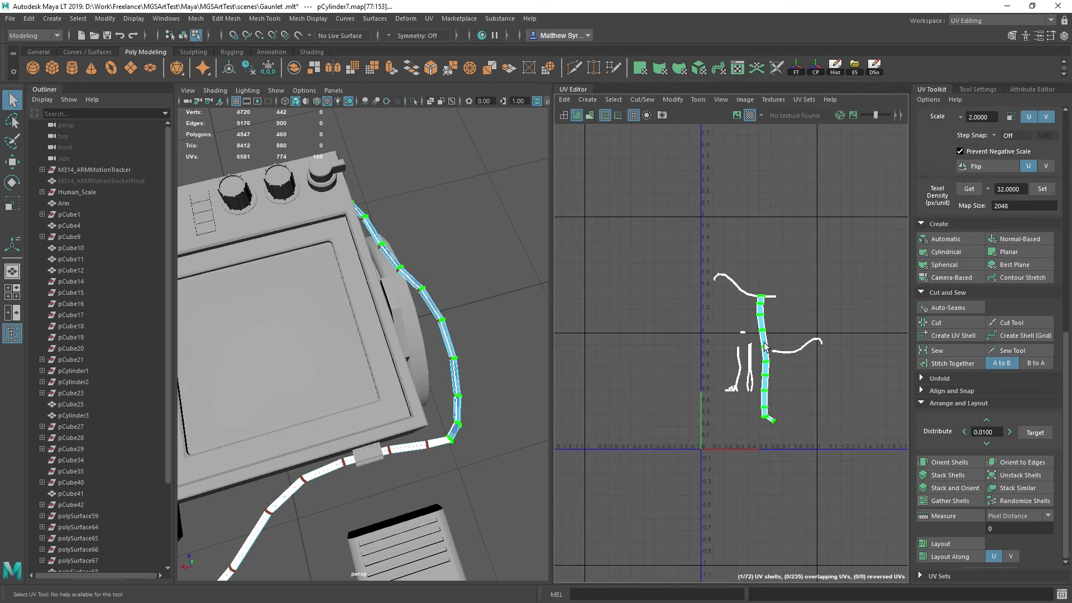
Step: Cut the short angled end piece away from the lower end of the unfolded cable shell
scroll(766, 344, up, 5)
scroll(774, 371, down, 1)
alt+middle_drag(794, 537, 723, 281)
scroll(724, 281, up, 4)
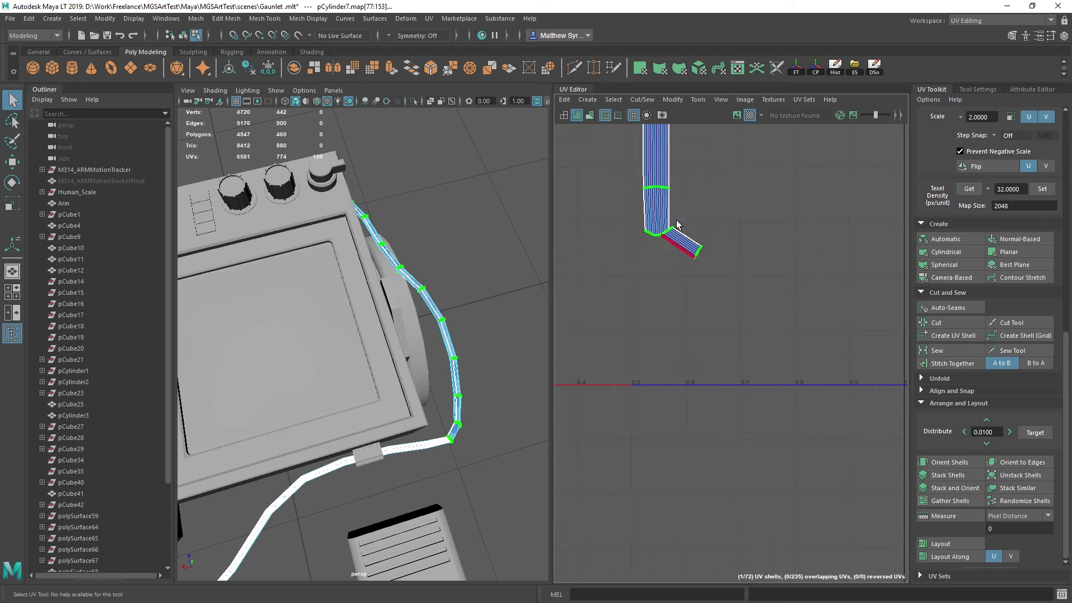
key(F11)
alt+middle_drag(743, 213, 785, 396)
click(942, 324)
Step: Move the cut end piece's faces clear of the main cable shell
scroll(842, 341, down, 4)
key(w)
right_drag(775, 375, 775, 406)
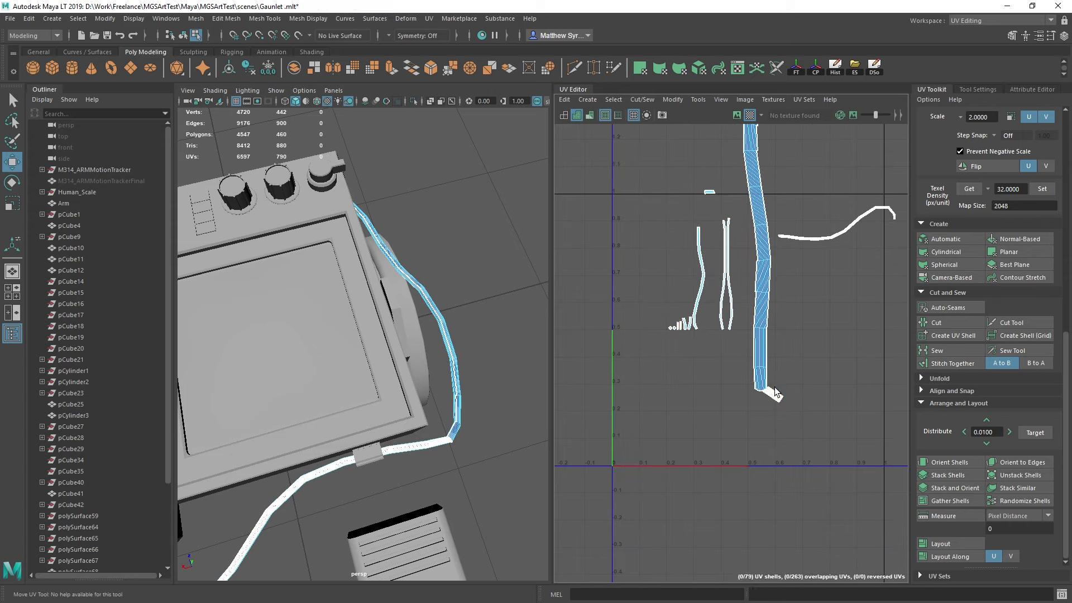
double_click(775, 393)
drag(775, 390, 847, 269)
Step: Stitch a middle edge on the narrow cable strips beside the main shell, and undo the last stitch
scroll(698, 301, up, 5)
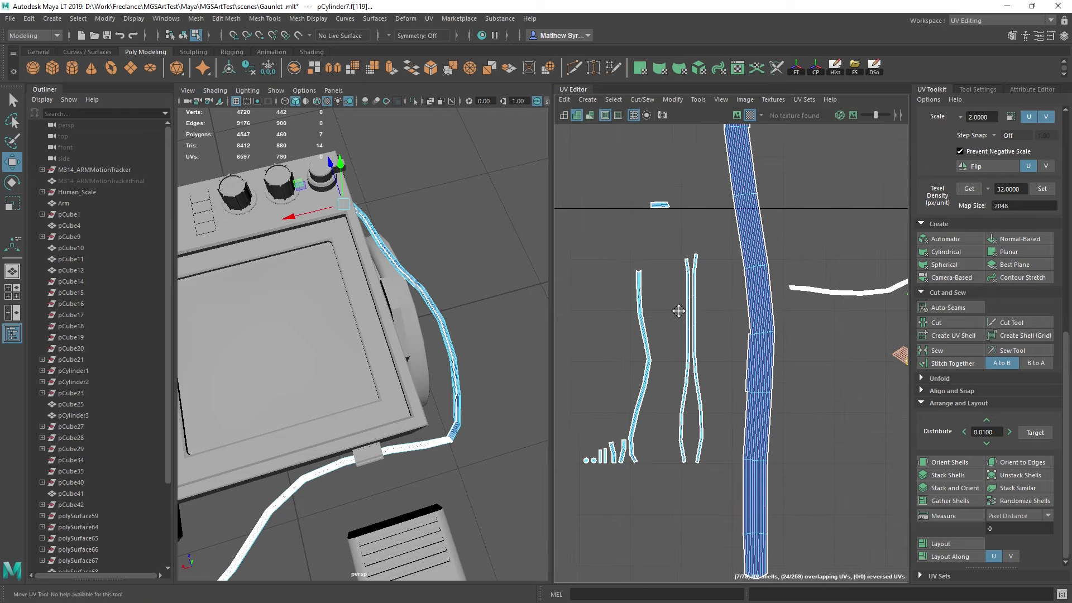
right_click(725, 274)
click(724, 217)
click(722, 283)
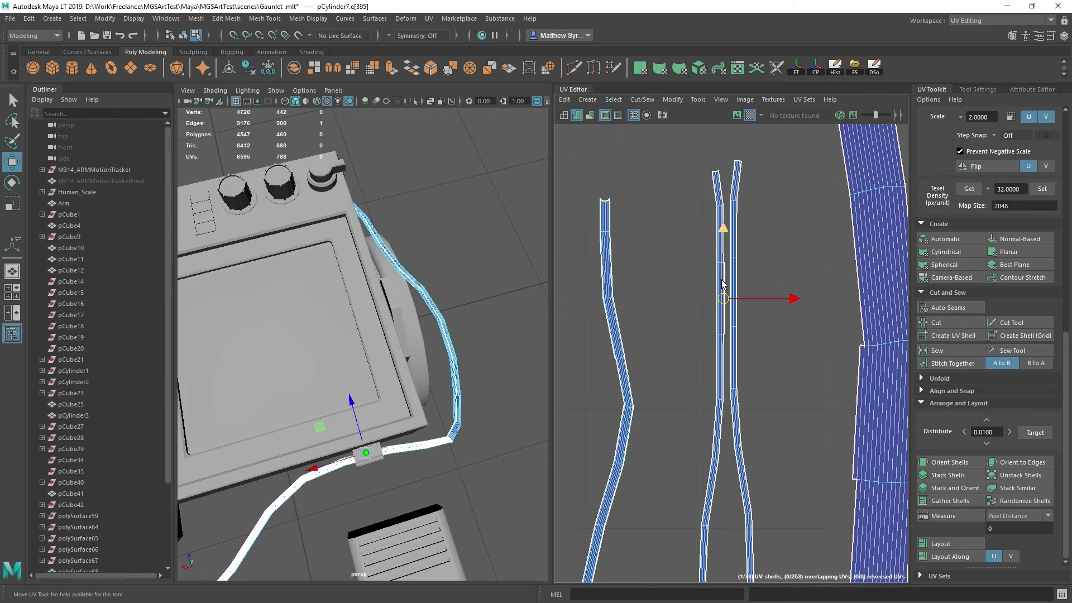
click(735, 284)
shift+right_drag(737, 283, 754, 269)
scroll(746, 279, down, 7)
alt+middle_drag(742, 282, 707, 334)
scroll(707, 327, up, 6)
key(ctrl+z)
scroll(723, 263, down, 3)
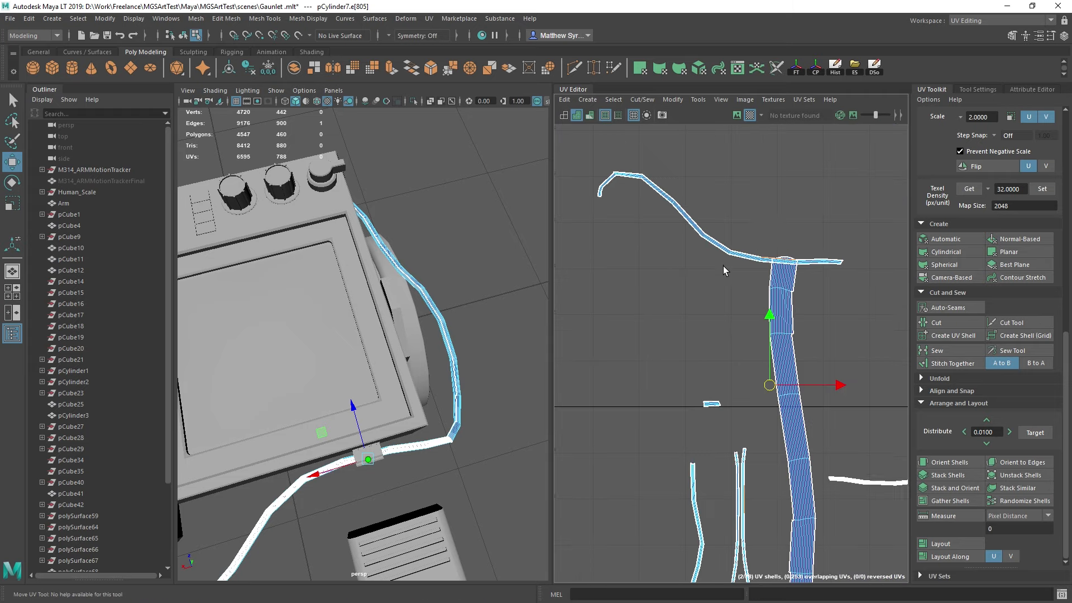
Step: Select the long curved strip shell and move it away from the upper end of the main cable shell
alt+middle_drag(704, 235, 705, 286)
right_drag(705, 281, 707, 305)
double_click(713, 293)
shift+right_click(723, 184)
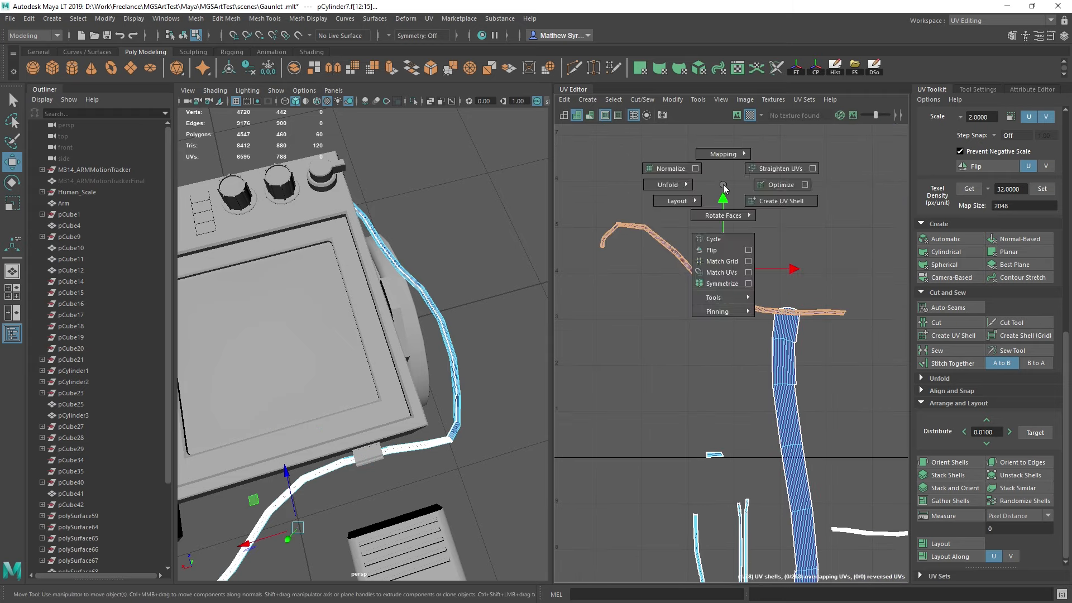
shift+right_drag(657, 186, 593, 191)
scroll(704, 252, down, 1)
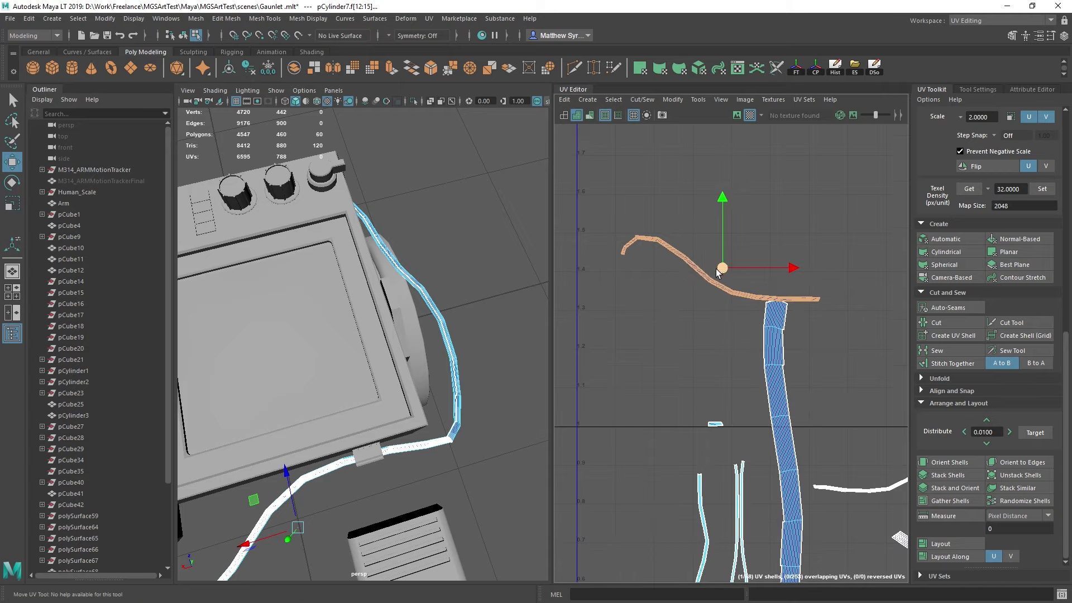
drag(715, 269, 624, 342)
Step: Stitch a loose narrow strip to the long curved strip along an edge near its middle
alt+middle_drag(709, 381, 762, 312)
scroll(701, 289, up, 6)
alt+middle_drag(790, 414, 709, 331)
scroll(701, 290, down, 5)
key(f)
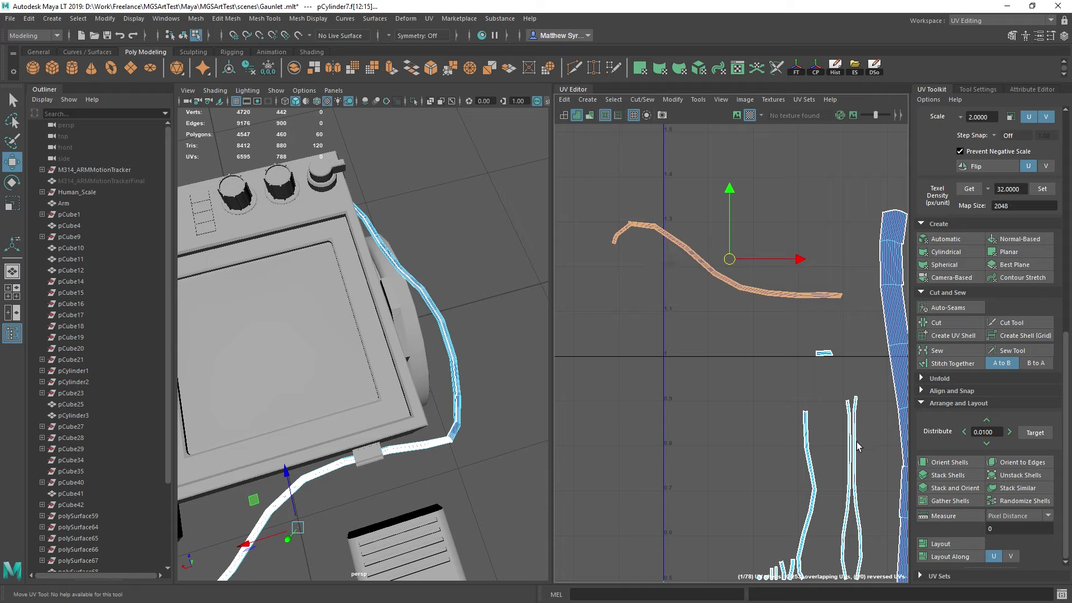
key(w)
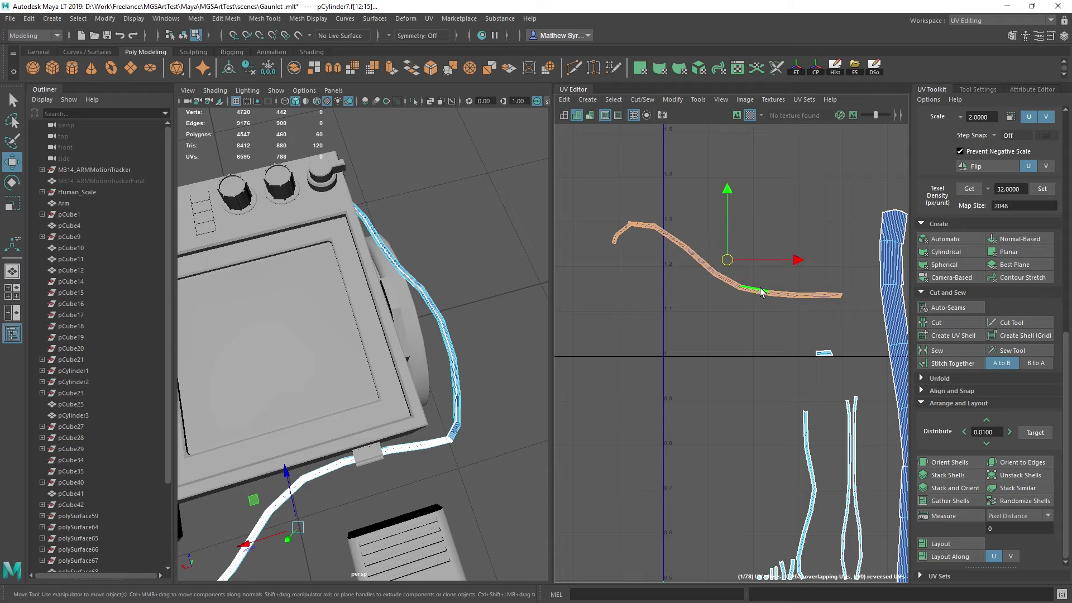
scroll(752, 293, up, 3)
click(759, 289)
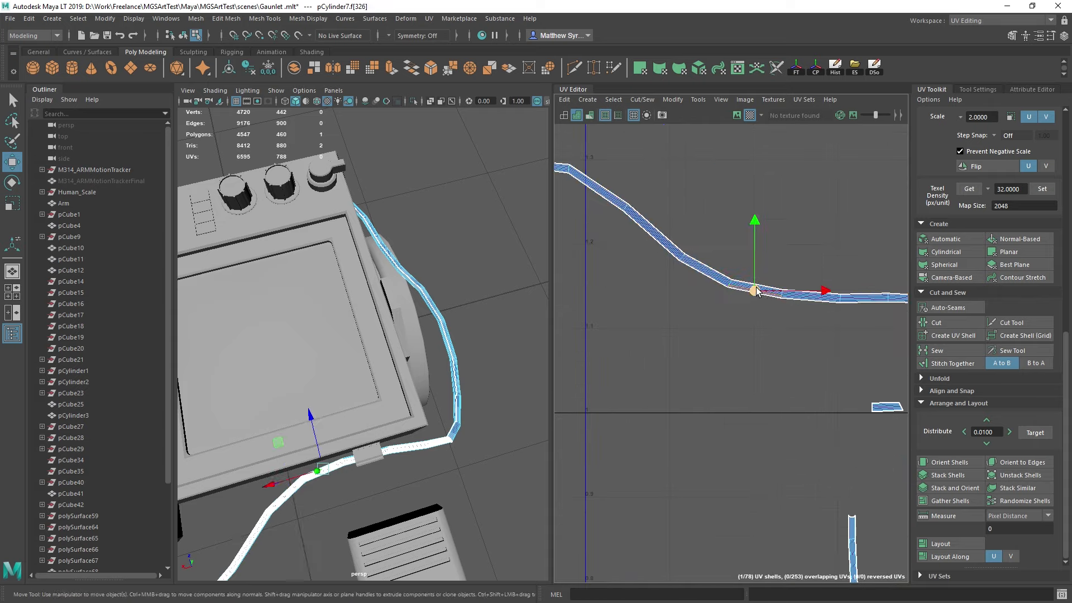
key(q)
right_drag(760, 299, 768, 258)
click(756, 296)
shift+right_drag(765, 190, 767, 218)
scroll(767, 218, down, 3)
scroll(722, 253, up, 4)
alt+middle_drag(723, 252, 756, 340)
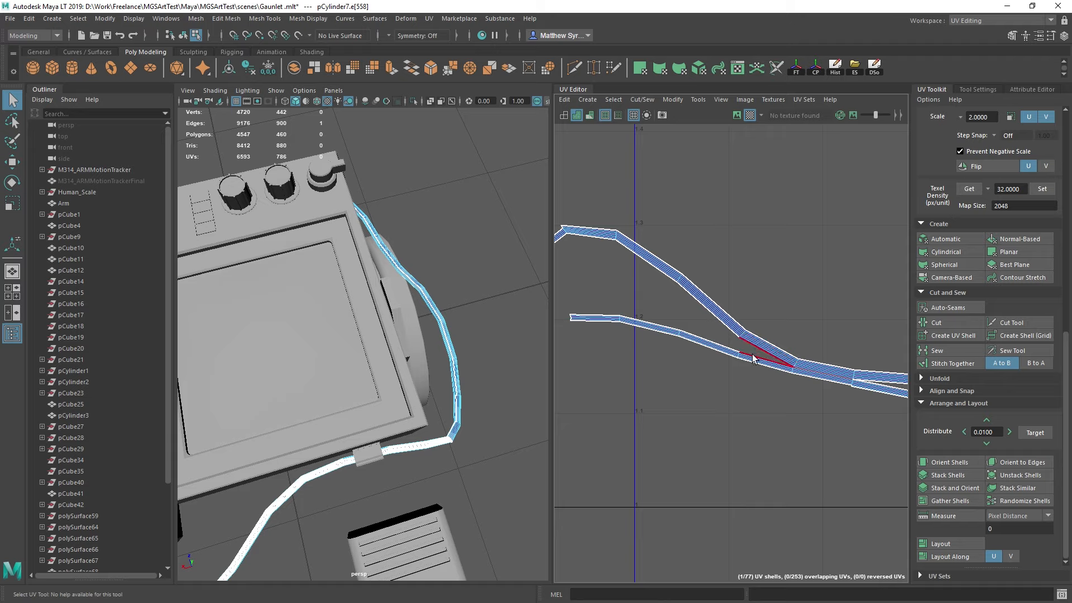
Step: Stitch more loose cable strips one by one onto the lower edge of the curved shell's middle joint
click(801, 375)
key(g)
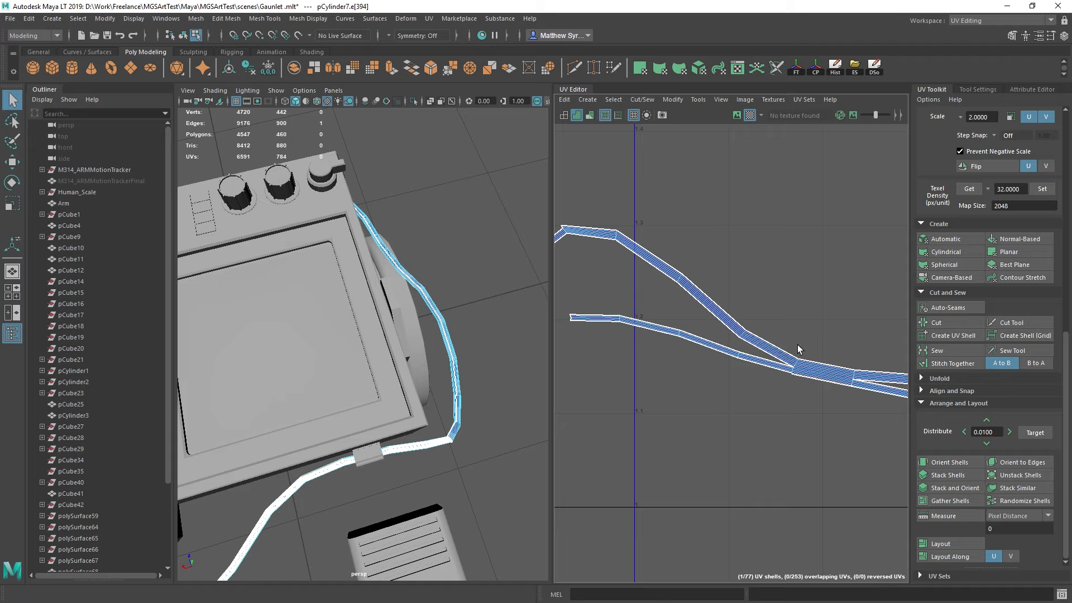
click(802, 377)
key(g)
click(802, 381)
key(g)
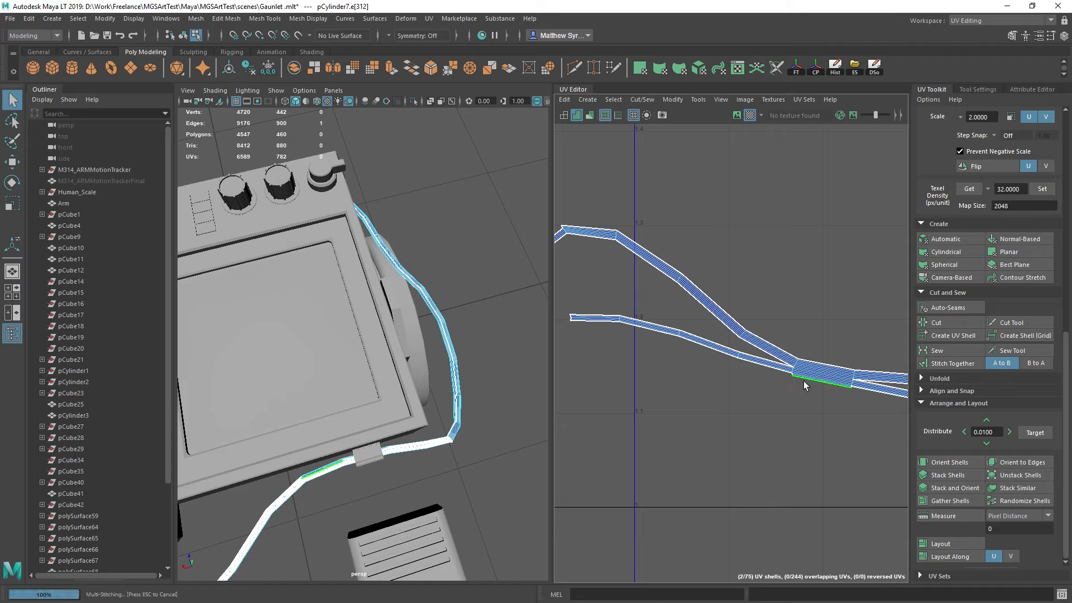
scroll(803, 380, down, 3)
alt+middle_drag(816, 383, 724, 328)
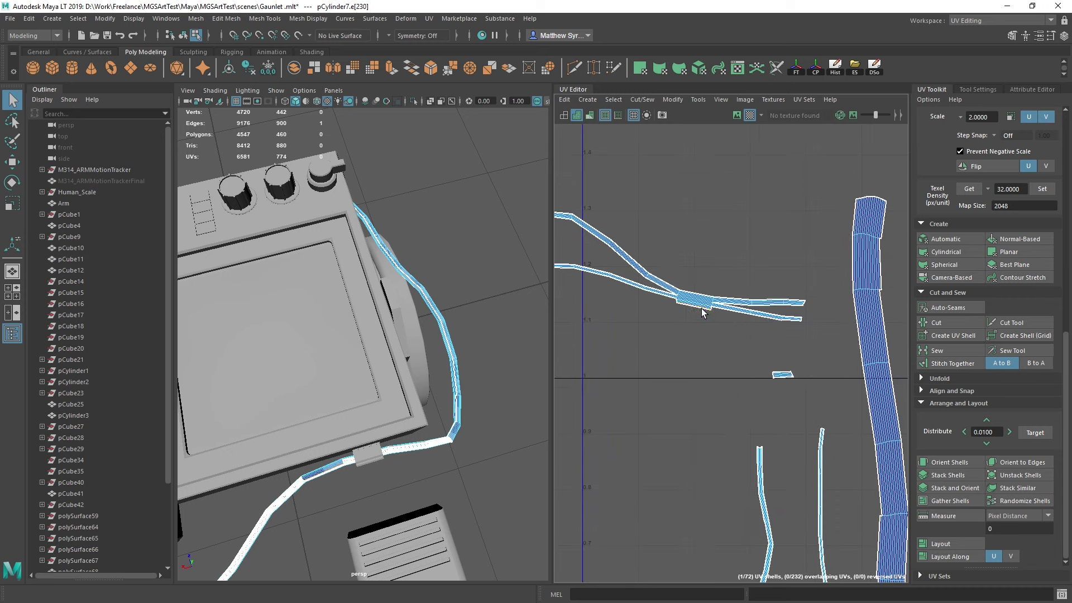
shift+right_drag(701, 313, 694, 306)
scroll(734, 344, down, 3)
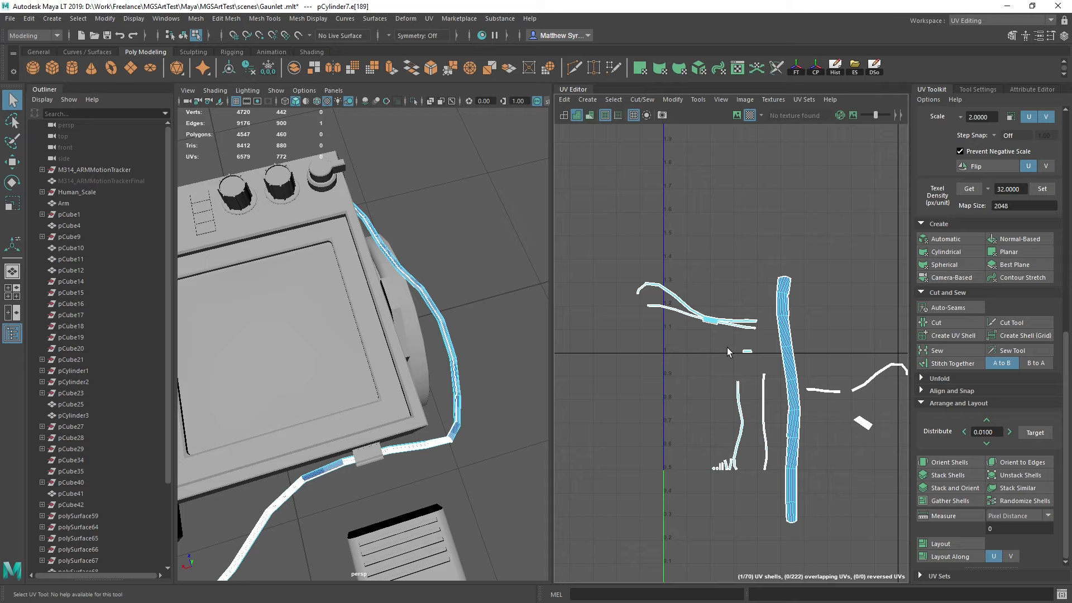
Step: Stitch one more loose narrow strip onto the curved shell's middle joint, and undo the extra stitch after it
click(703, 326)
key(g)
scroll(707, 324, up, 3)
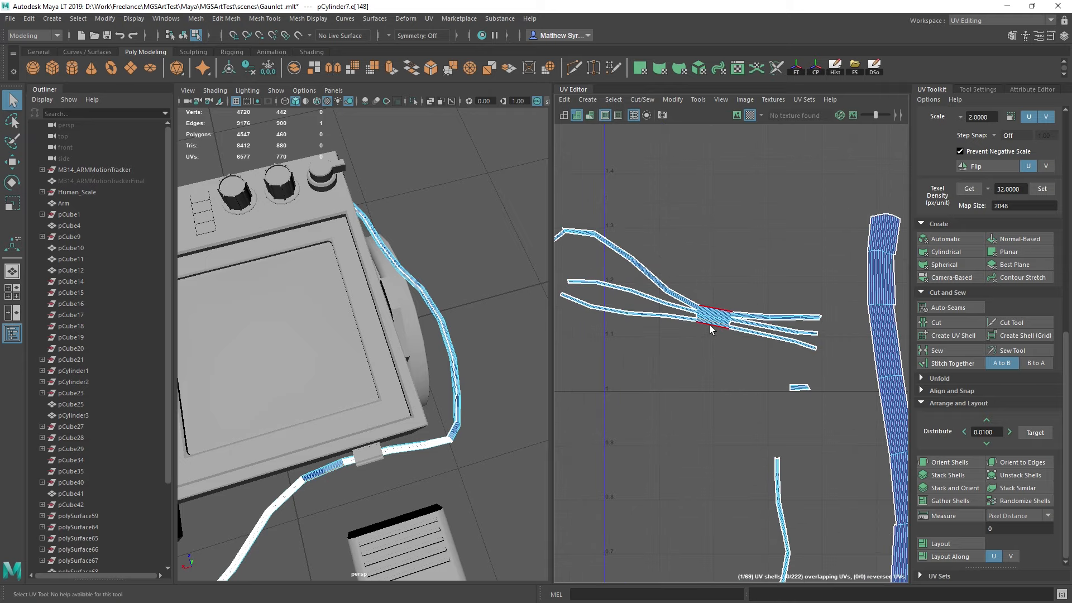
click(709, 326)
key(g)
key(ctrl+z)
scroll(722, 310, up, 4)
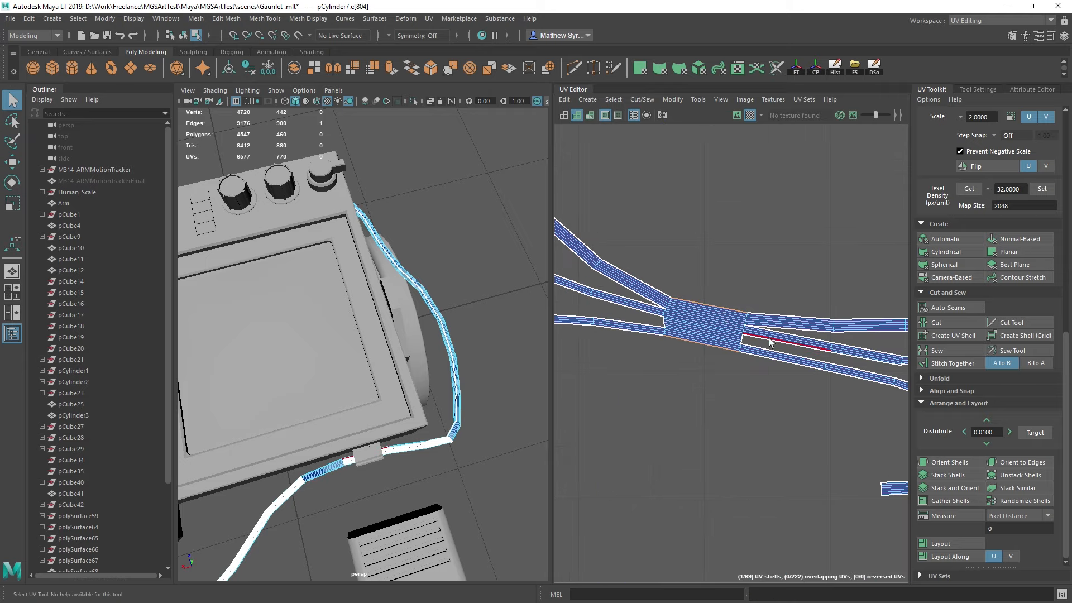
Step: Sew the upper and middle strips together along the curved shell's arm that points toward the main cable shell
alt+middle_drag(771, 342, 712, 326)
click(724, 323)
shift+right_drag(725, 282, 724, 277)
drag(728, 323, 839, 351)
shift+right_drag(841, 349, 842, 335)
alt+middle_drag(832, 340, 806, 313)
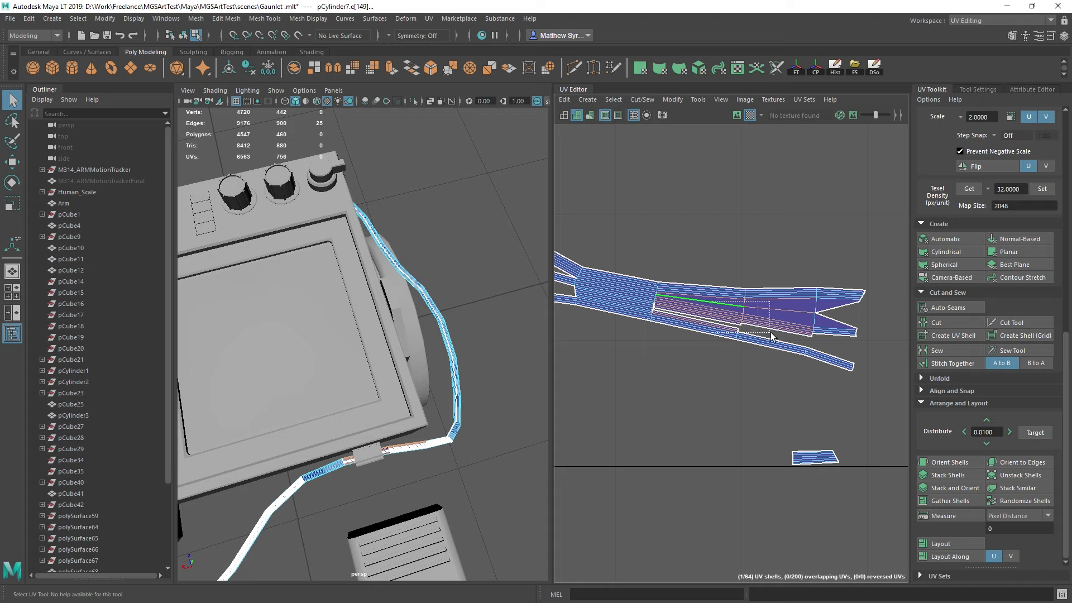
Step: Sew the lower strip to the middle strip along the first sections of that arm beyond the joint
drag(774, 328, 775, 327)
shift+right_drag(772, 328, 756, 317)
drag(778, 342, 813, 315)
drag(827, 359, 830, 359)
shift+right_drag(829, 356, 814, 342)
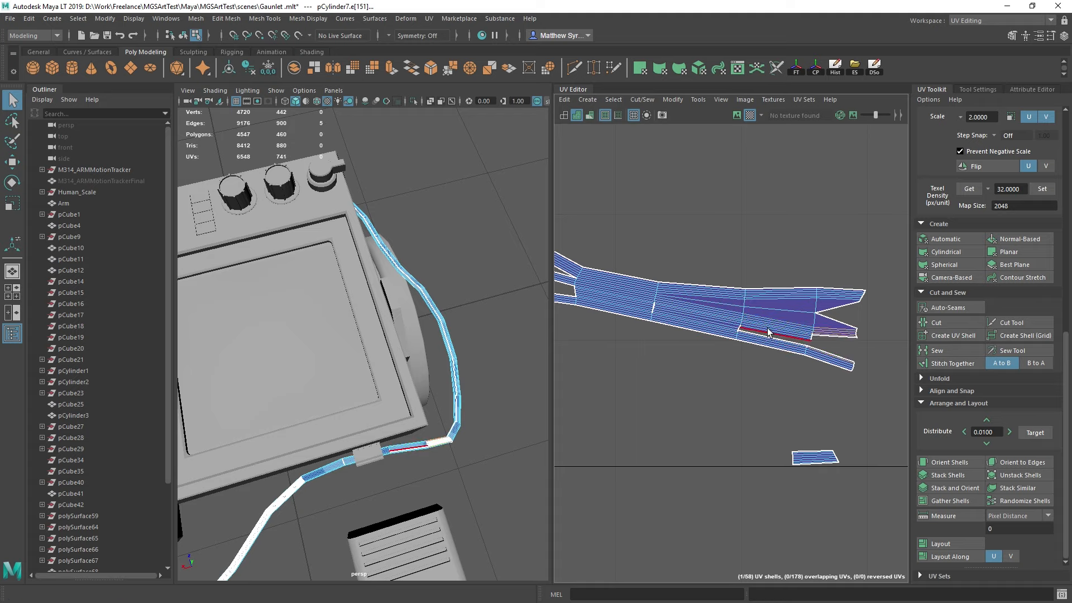
drag(768, 328, 789, 345)
shift+right_drag(787, 344, 777, 330)
Step: Sew the lower strip's end section and close the open notch at the end of that arm
drag(823, 327, 830, 354)
mouse_move(830, 354)
shift+right_down()
mouse_move(806, 338)
mouse_move(829, 346)
shift+right_up()
click(826, 338)
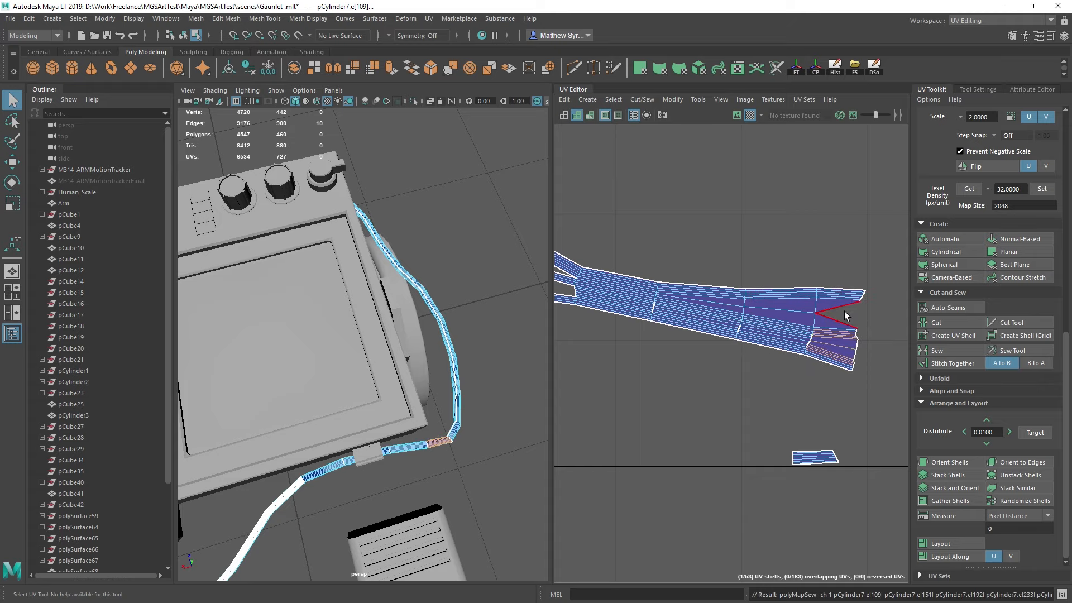
drag(844, 313, 835, 334)
shift+right_drag(835, 334, 848, 344)
Step: Sew the middle edges between the upper and middle strips on the curved shell's opposite, widely splayed arm
alt+middle_drag(672, 293, 809, 309)
drag(705, 212, 728, 349)
shift+right_drag(796, 178, 798, 206)
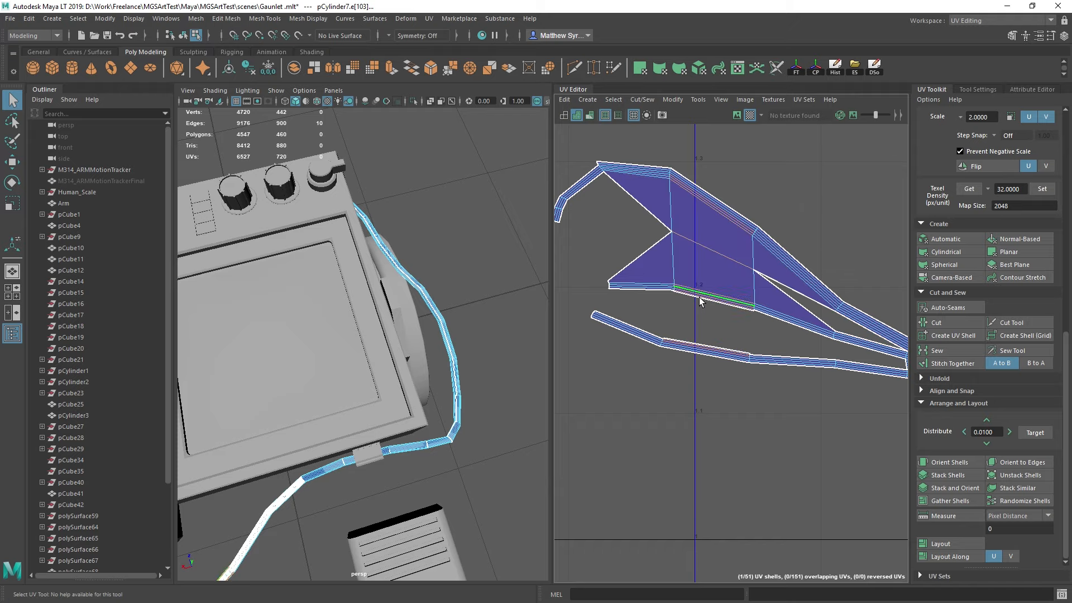
Step: Sew the lower strip to the middle strip section by section along the splayed arm
drag(699, 283, 742, 351)
key(g)
drag(772, 310, 864, 369)
key(g)
key(g)
key(g)
key(g)
key(g)
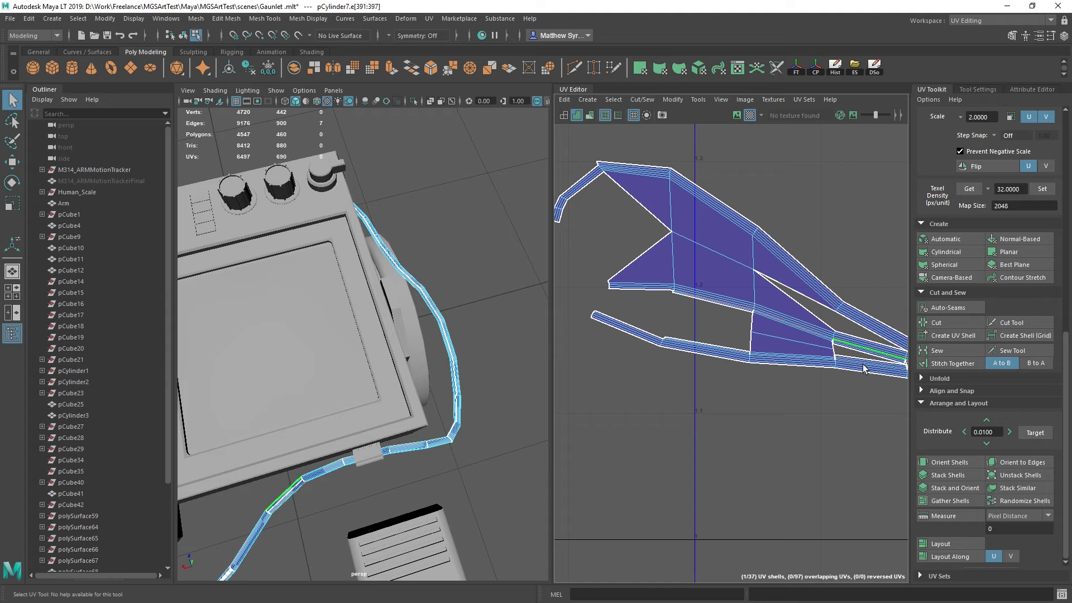
click(850, 349)
key(g)
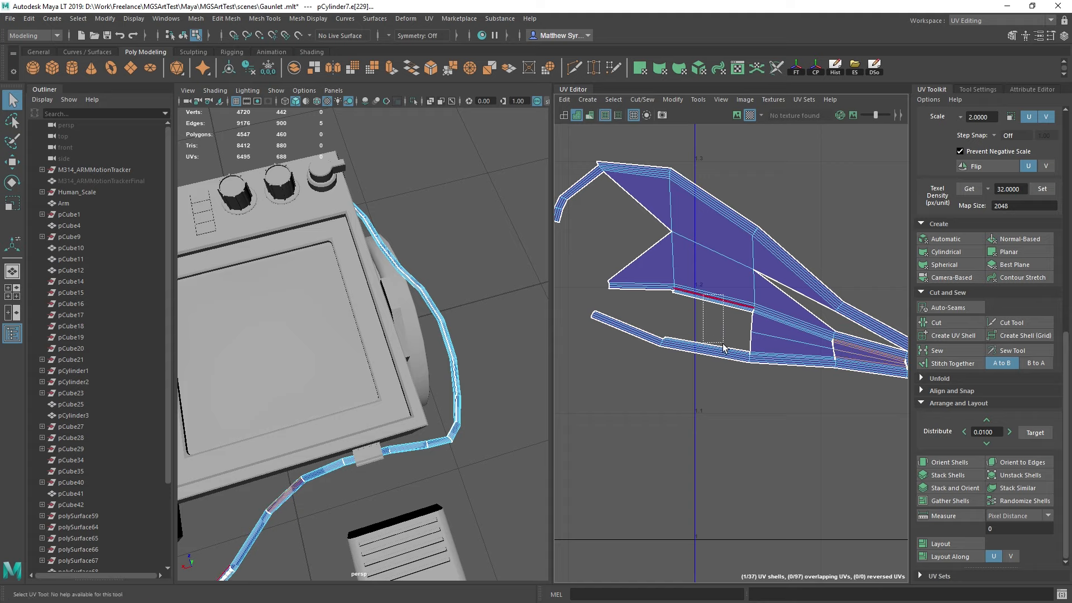
drag(723, 347, 724, 346)
key(g)
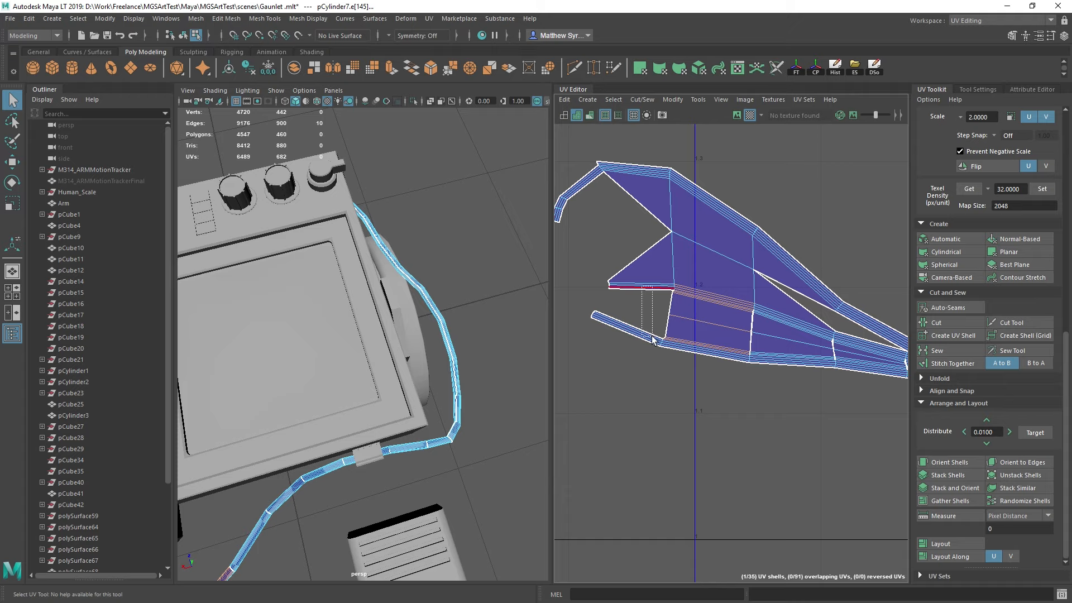
Step: Try to sew the end section of the lower and middle strips together, and undo the attempt
click(641, 286)
key(g)
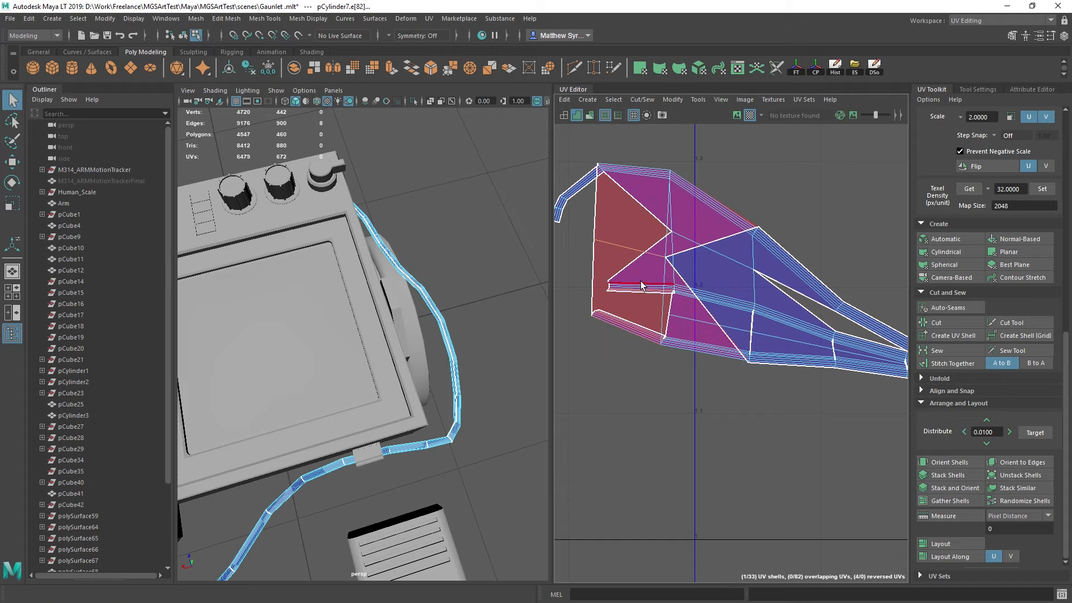
drag(641, 281, 651, 318)
key(ctrl+z)
key(ctrl+z)
Step: Sew the end section between the middle and lower strips and close the remaining gap beside the upper strip
drag(639, 281, 644, 330)
key(g)
key(g)
key(g)
click(843, 316)
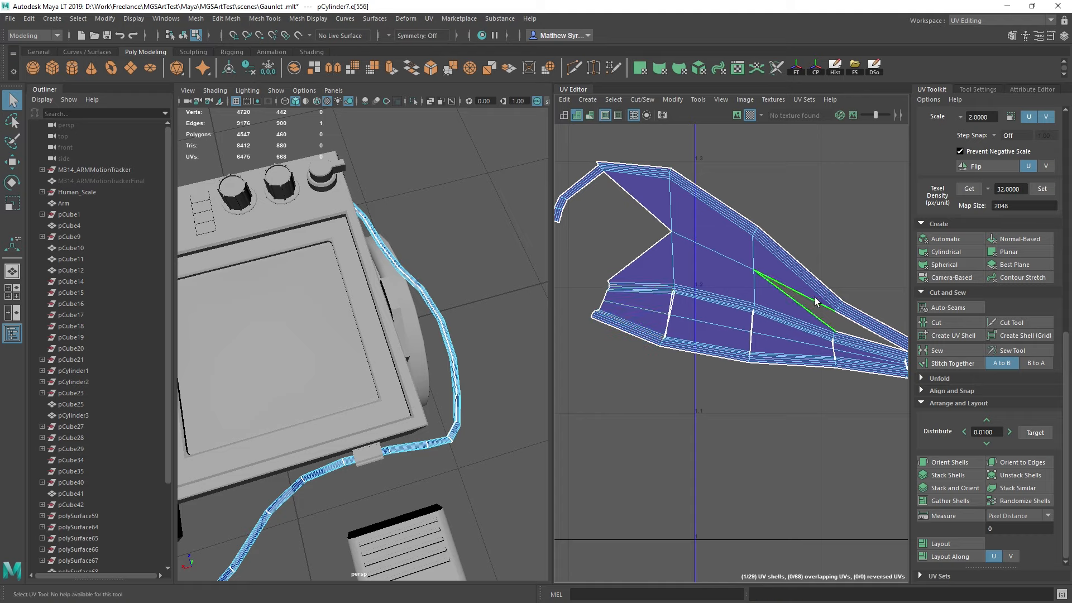
shift+right_drag(857, 259, 896, 275)
Step: Sew the remaining small splits across the cross seams in the splayed part of the curved shell
scroll(853, 292, down, 3)
alt+middle_drag(804, 294, 766, 295)
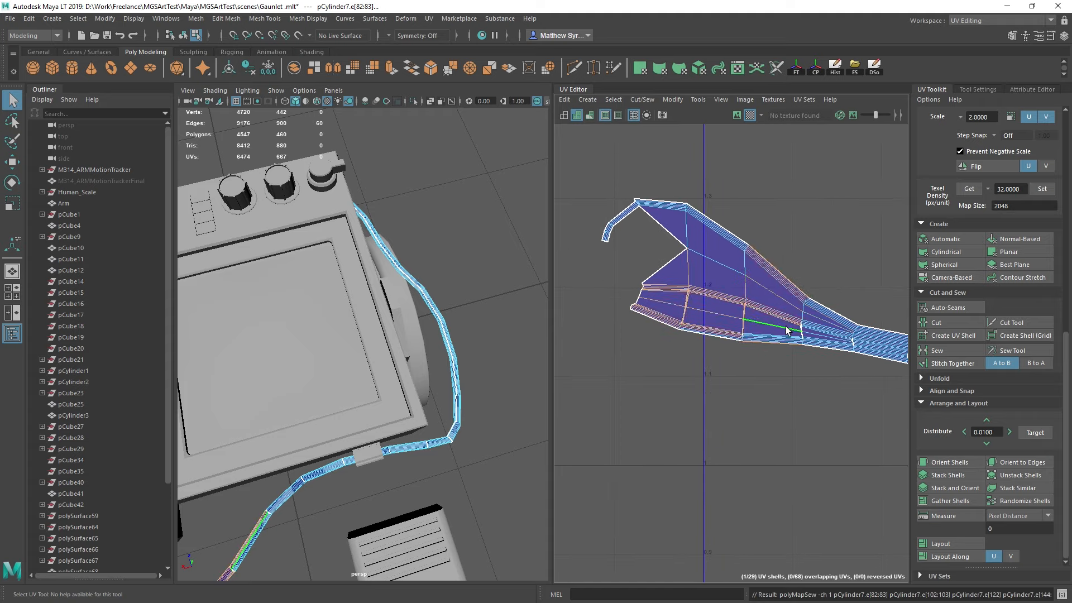
double_click(685, 282)
drag(760, 324, 752, 319)
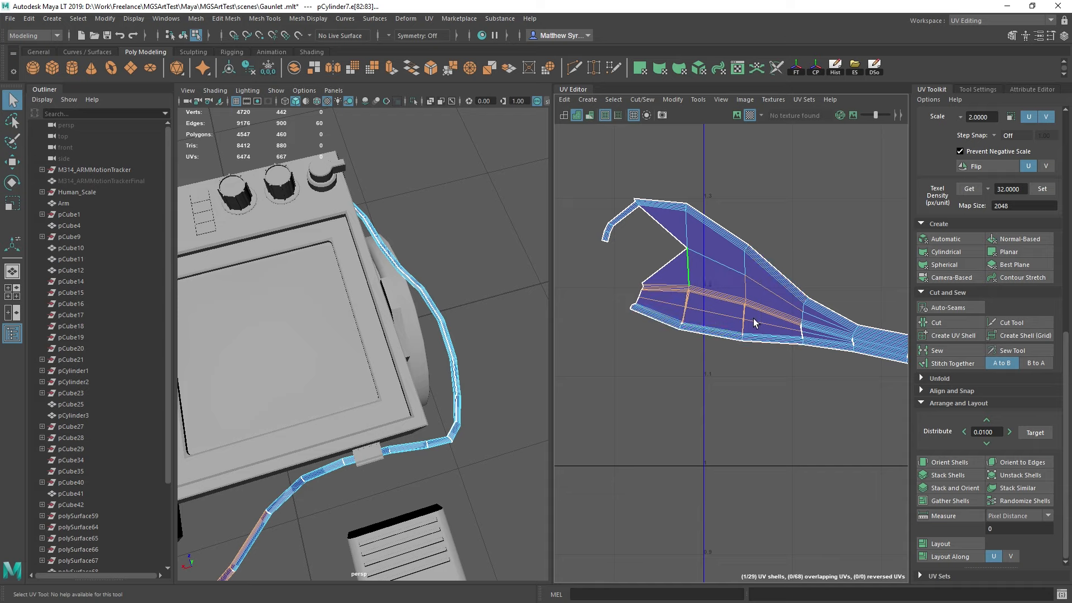
key(g)
alt+middle_drag(802, 333, 761, 330)
scroll(765, 332, up, 2)
drag(739, 318, 771, 340)
key(g)
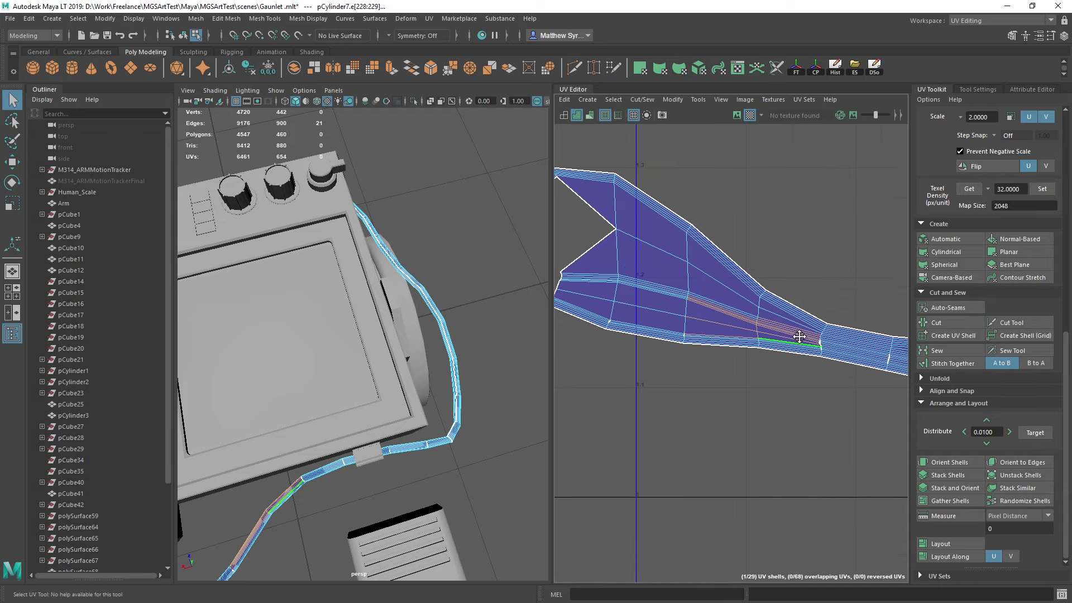
Step: Sew the remaining small splits at the curved shell's narrow joint and along its far arm
alt+middle_drag(803, 338, 697, 330)
drag(708, 326, 726, 339)
key(g)
alt+middle_drag(855, 367, 783, 343)
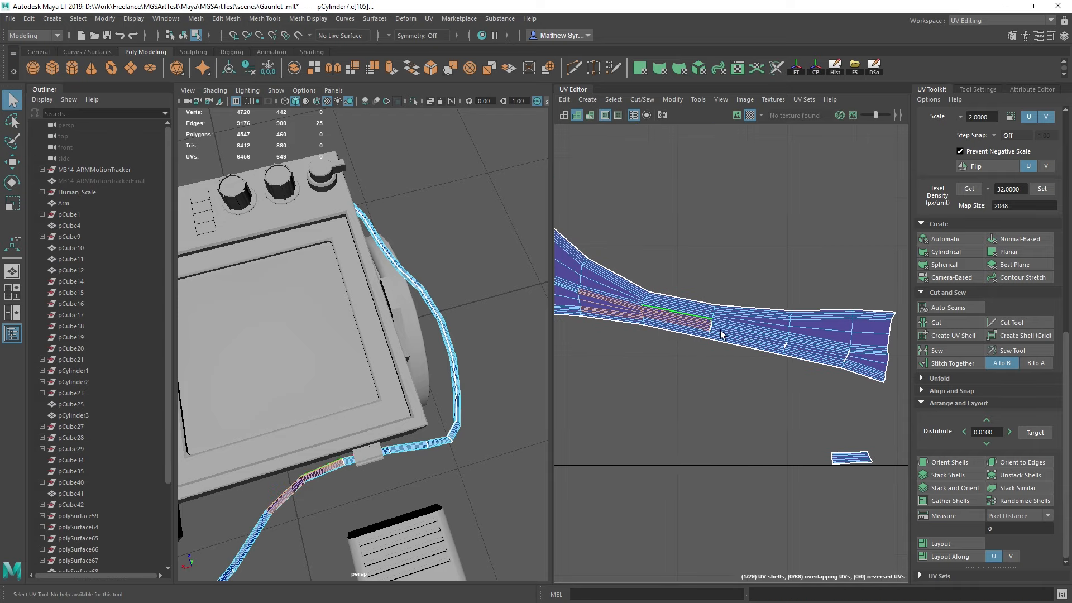
drag(783, 334, 806, 339)
key(g)
Step: Separate the hooked strip at the splayed end into its own UV shell and move it away from the curved shell
alt+middle_drag(610, 240, 882, 321)
alt+middle_drag(569, 283, 705, 328)
alt+middle_drag(770, 306, 682, 319)
click(682, 320)
drag(634, 287, 675, 327)
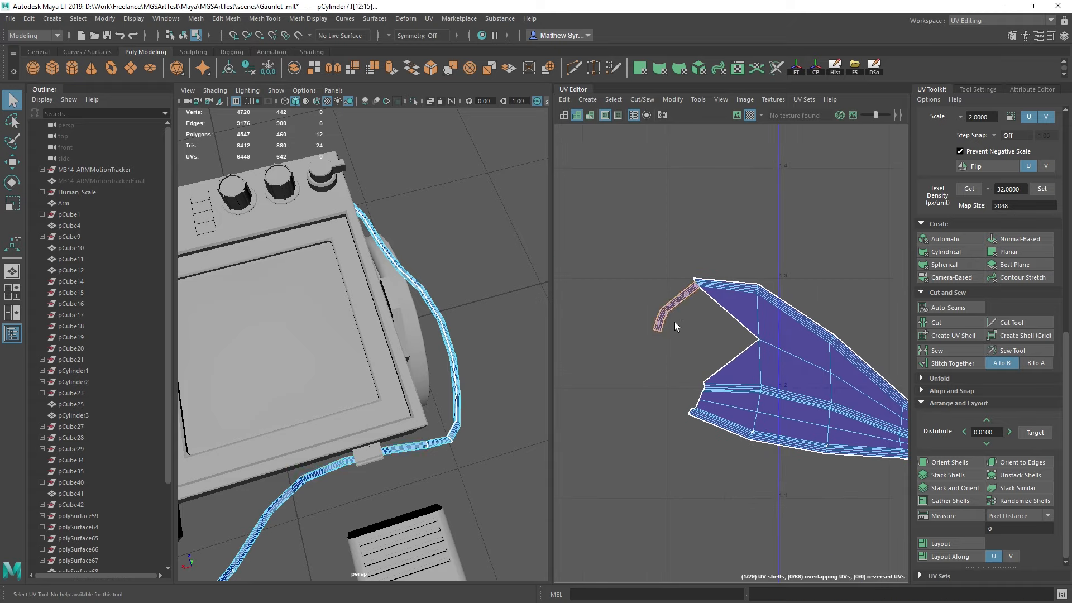
click(947, 331)
scroll(679, 345, down, 3)
key(w)
middle_drag(680, 305, 774, 199)
alt+middle_drag(799, 333, 650, 270)
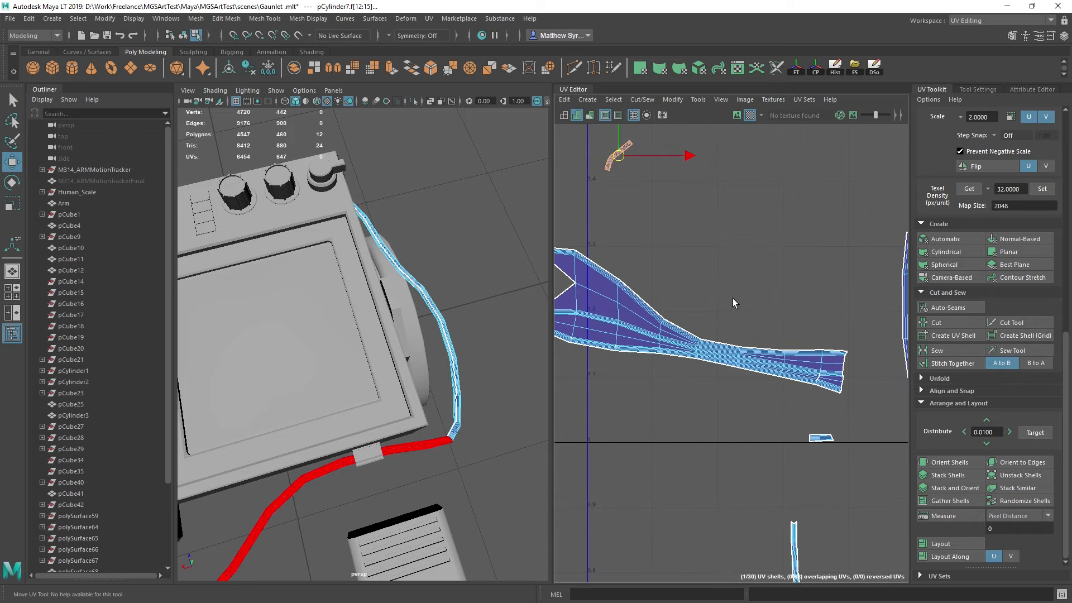
Step: Sew the open notch at the splayed end and unfold the curved shell
right_drag(733, 298, 754, 321)
click(704, 348)
alt+middle_drag(631, 299, 737, 321)
right_drag(694, 329, 694, 296)
click(666, 291)
shift+right_drag(777, 252, 823, 283)
right_drag(718, 327, 754, 338)
click(754, 338)
shift+right_drag(819, 255, 784, 257)
scroll(776, 340, down, 2)
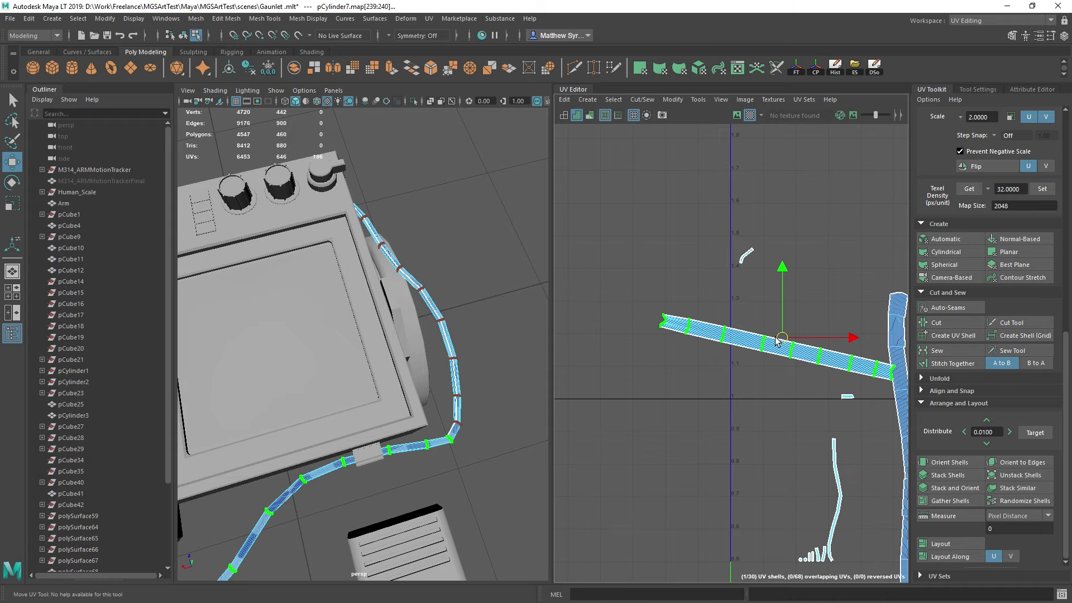
Step: Rotate the unfolded shell 90 degrees clockwise and move it to the far side of the main cable shell
alt+middle_drag(776, 341, 676, 335)
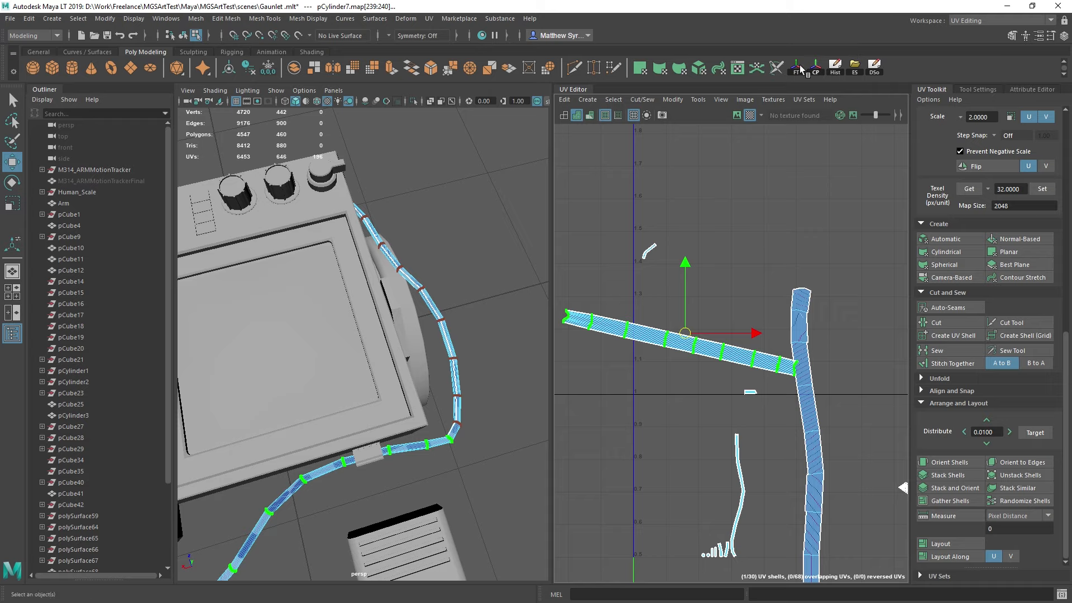
scroll(1026, 146, up, 5)
click(1028, 242)
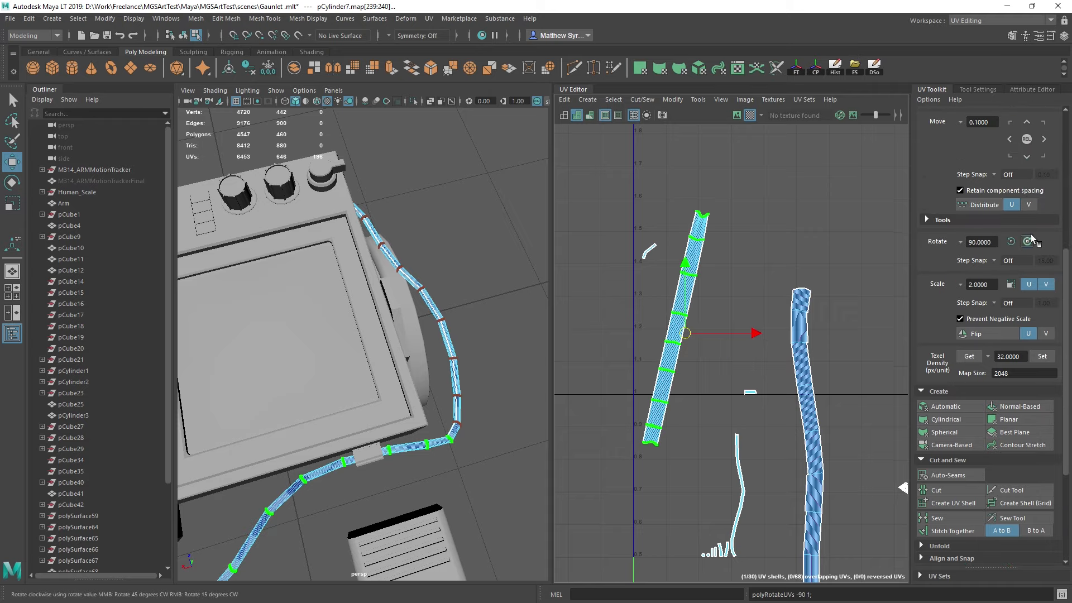
drag(769, 333, 779, 337)
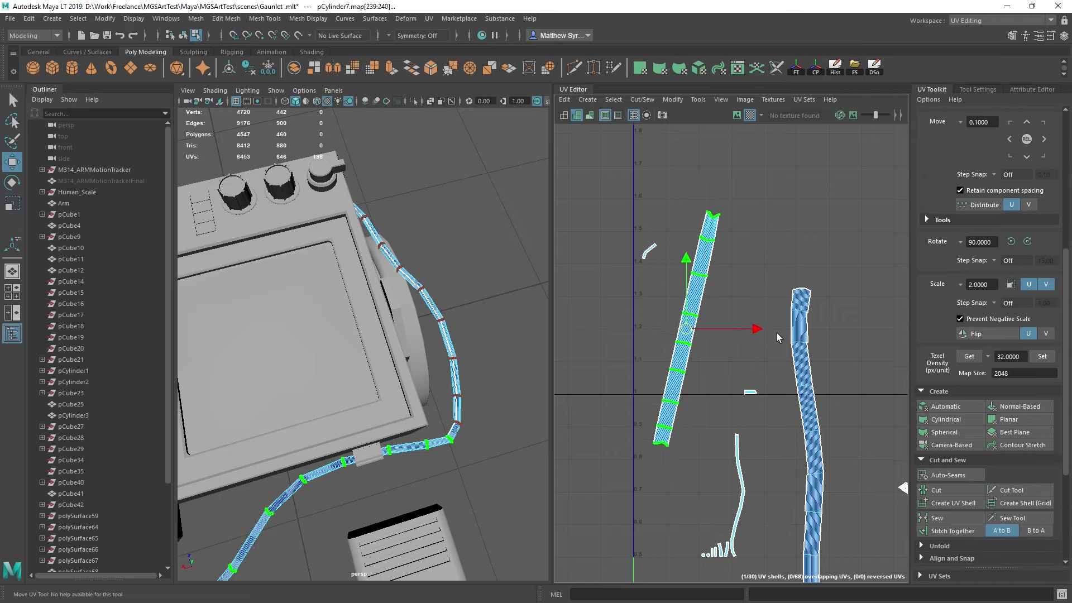
drag(686, 329, 870, 415)
alt+middle_drag(870, 415, 761, 295)
scroll(742, 305, up, 2)
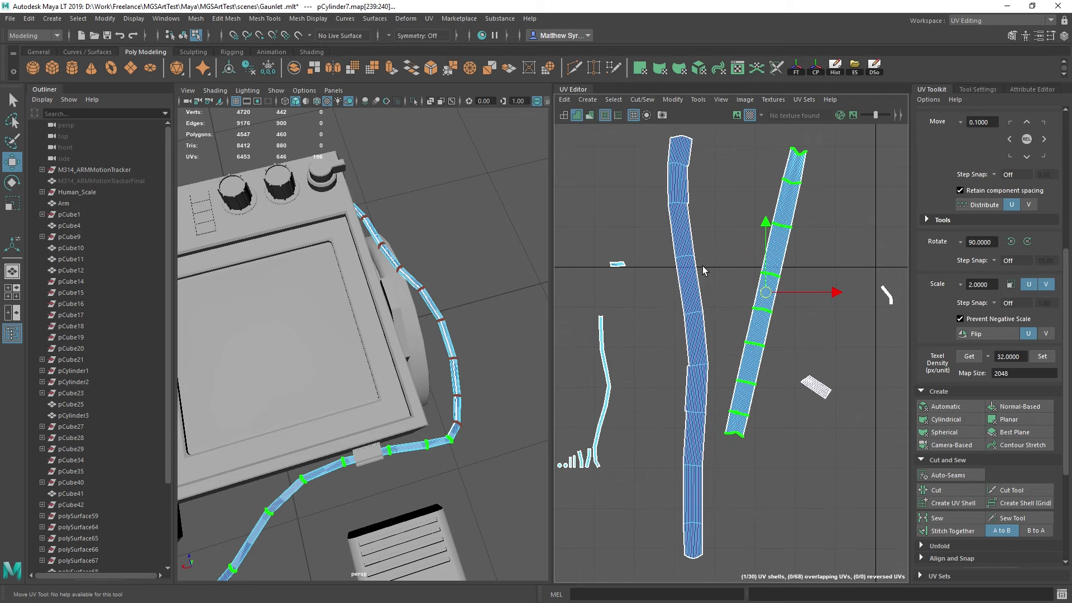
Step: Try to sew the main cable shell's outer side edges to the matching loose strips, and undo the attempt
alt+middle_drag(703, 279, 705, 318)
scroll(704, 319, up, 3)
right_drag(731, 273, 731, 251)
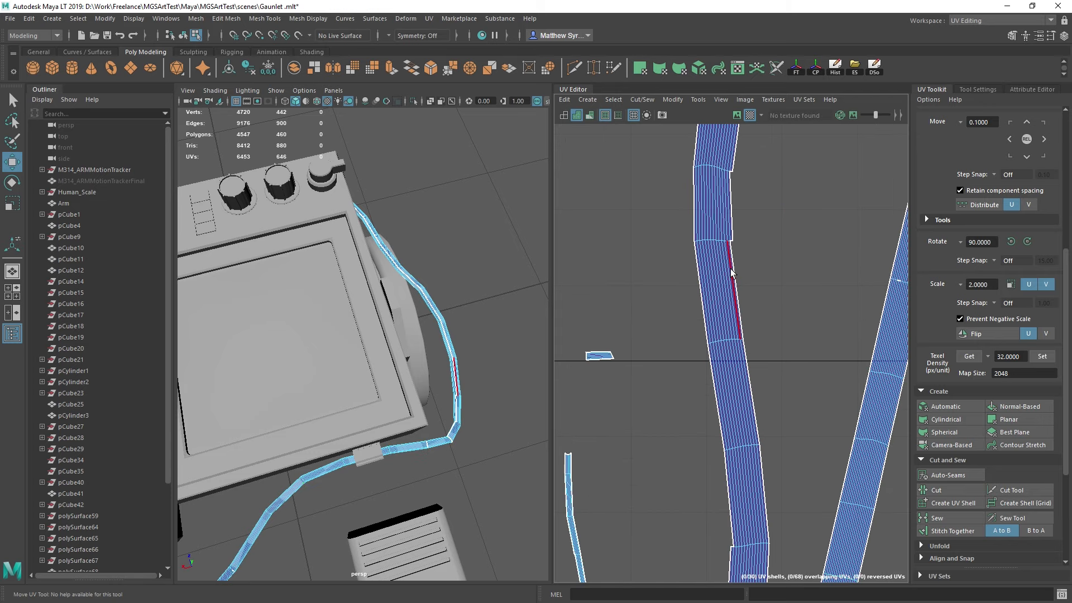
click(731, 273)
key(q)
shift+click(758, 384)
alt+middle_drag(779, 400, 745, 276)
shift+click(744, 342)
alt+middle_drag(748, 343, 764, 274)
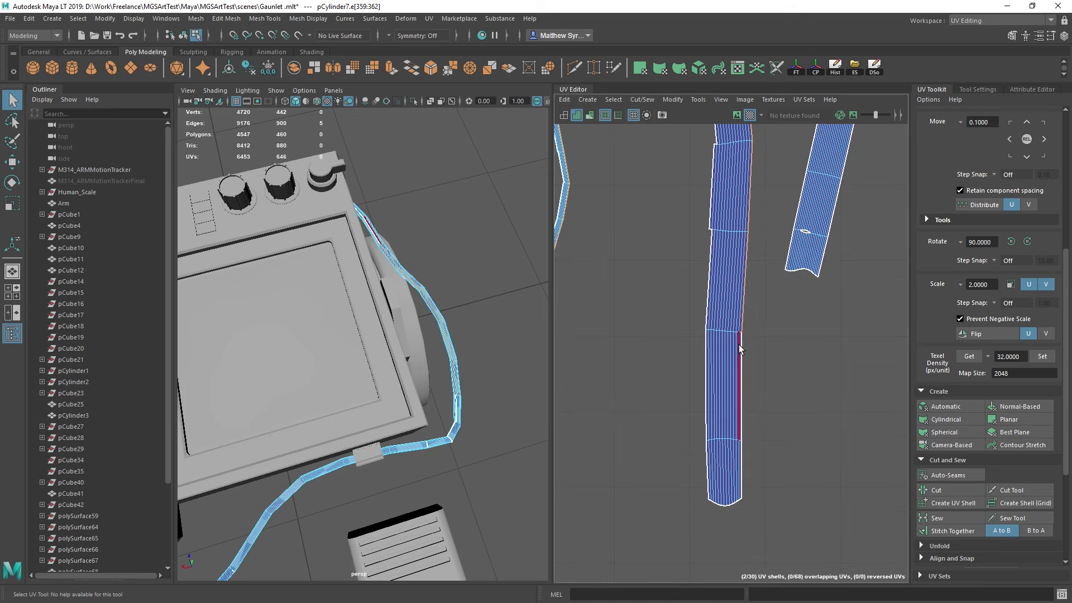
shift+right_drag(809, 328, 805, 365)
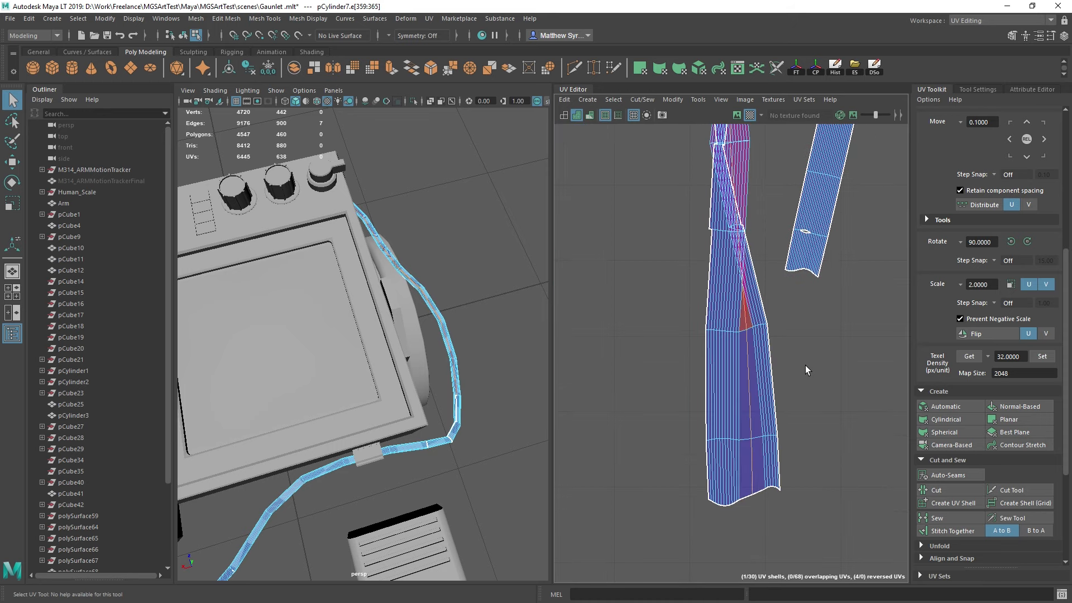
alt+middle_drag(727, 210, 713, 340)
key(ctrl+z)
Step: Select the loose narrow strips beside the main cable shell and cut all their edges apart
scroll(713, 340, down, 4)
alt+middle_drag(664, 308, 685, 310)
drag(608, 239, 698, 434)
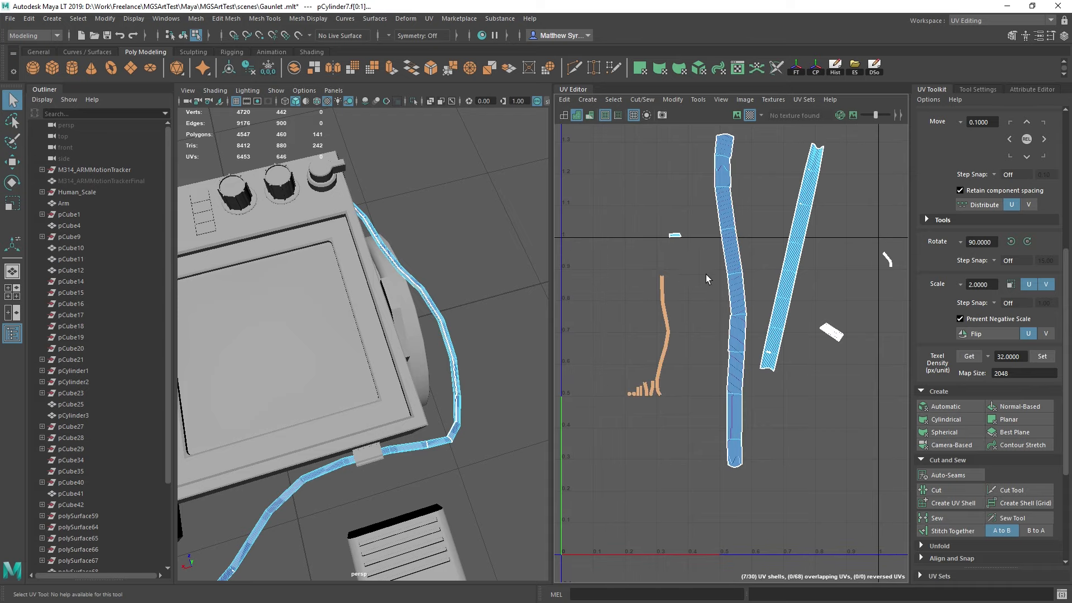
click(938, 491)
Step: Stitch the separated pieces onto the main cable shell's inner side edge, starting around its middle sections
scroll(824, 382, up, 4)
alt+middle_drag(616, 316, 668, 373)
click(663, 357)
scroll(687, 353, up, 4)
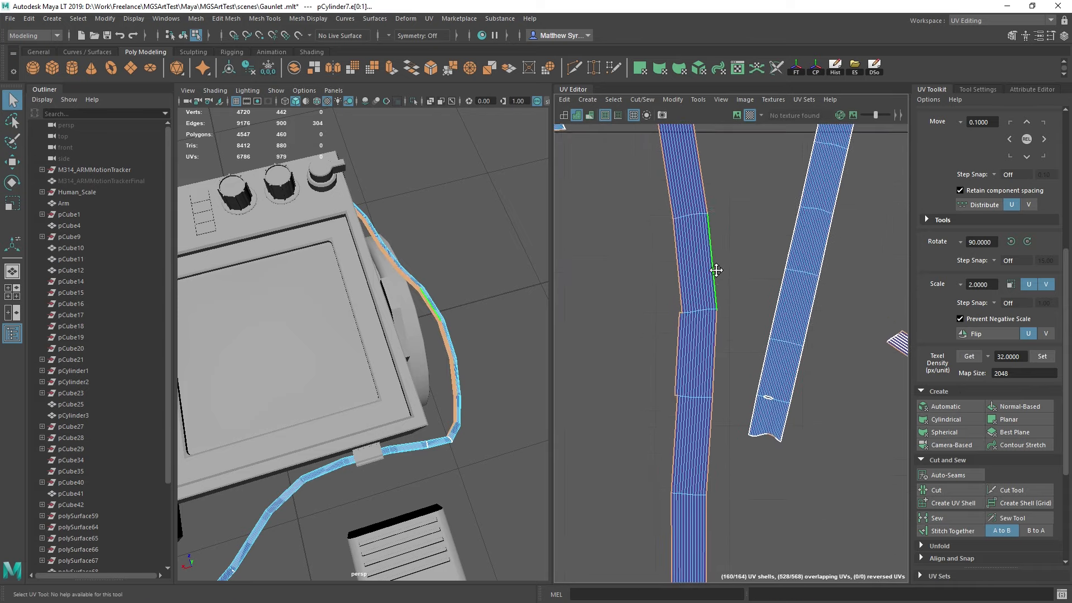
click(686, 354)
shift+right_drag(769, 238, 741, 264)
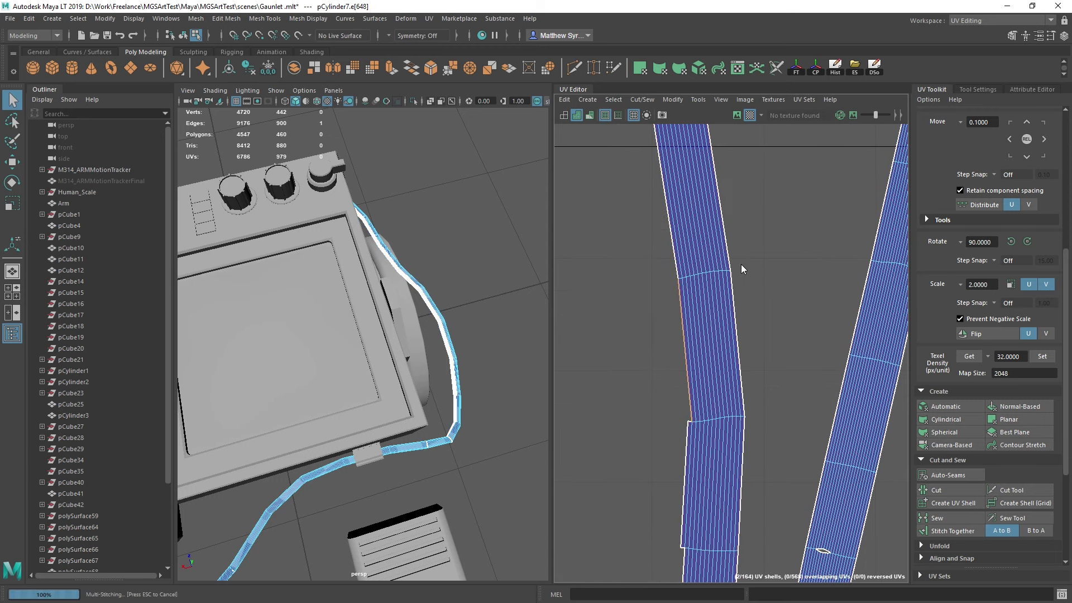
click(672, 251)
key(g)
scroll(703, 197, up, 2)
alt+middle_drag(703, 197, 756, 431)
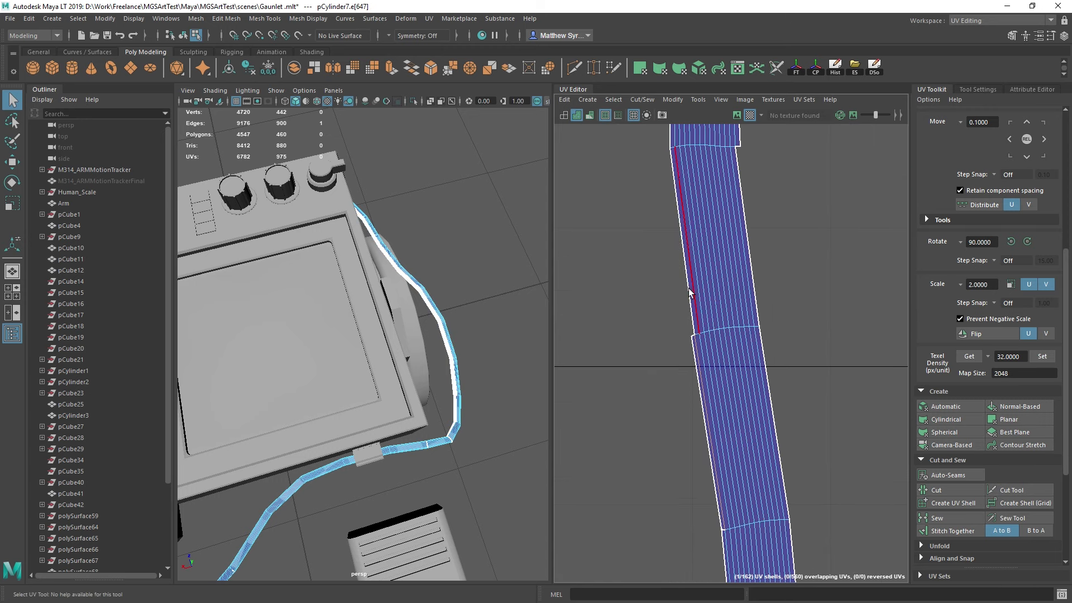
Step: Stitch further separated pieces onto the same side edge, section by section up to the main shell's upper end
click(685, 289)
key(g)
alt+middle_drag(681, 149, 705, 330)
click(696, 296)
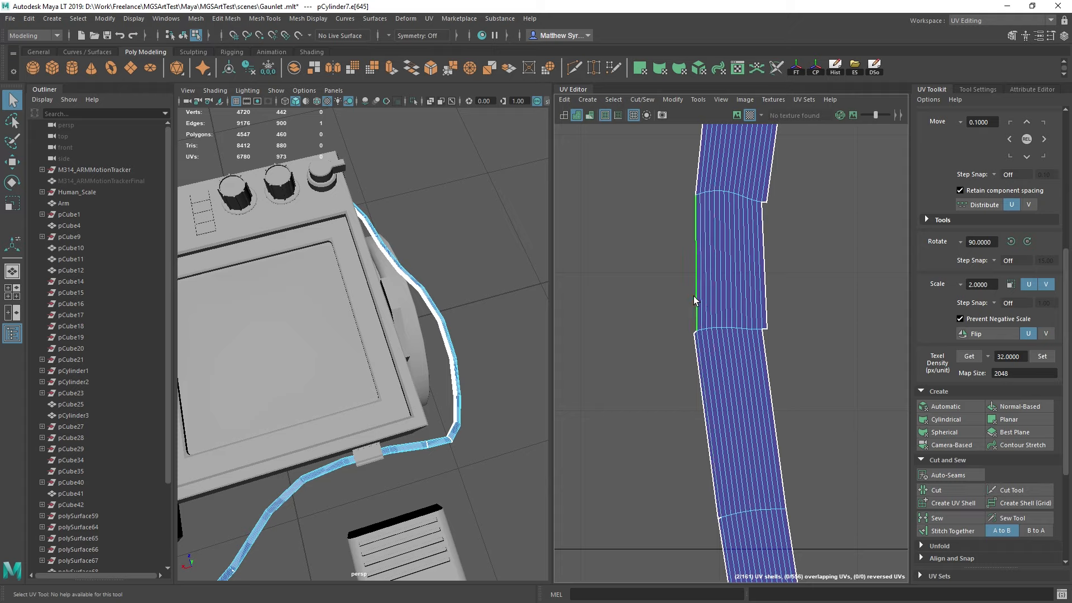
key(g)
alt+middle_drag(712, 203, 720, 298)
click(705, 264)
key(g)
Step: Stitch separated pieces onto the main cable shell's right-hand side edge, working down from its second-highest section
click(775, 317)
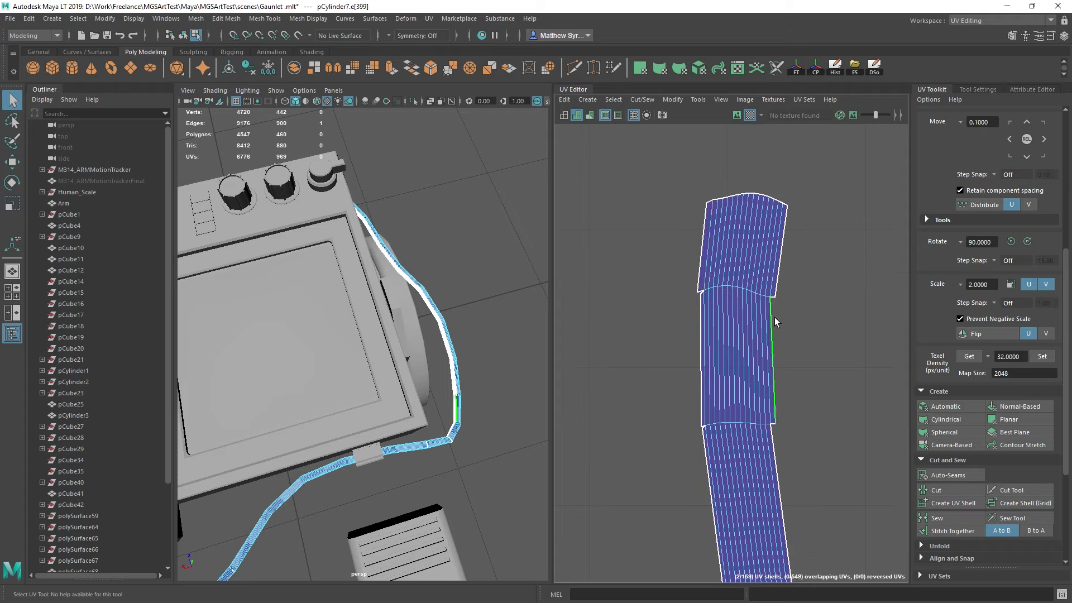
key(g)
alt+middle_drag(789, 442, 777, 380)
click(768, 390)
shift+right_drag(767, 390, 751, 430)
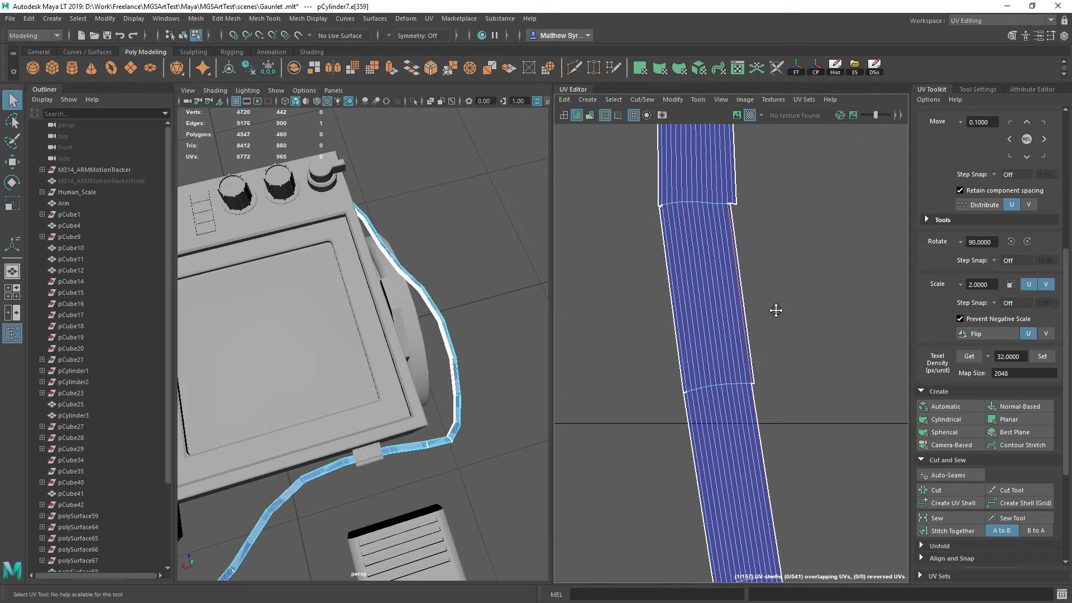
click(746, 293)
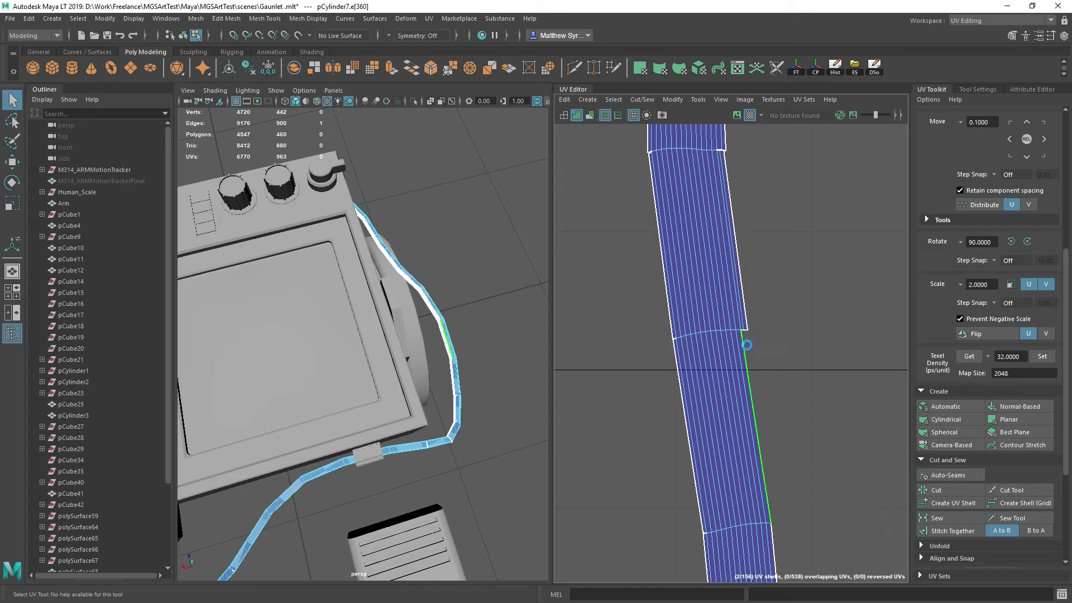
shift+right_drag(752, 349, 793, 487)
Step: Stitch matching pieces onto the right-hand edge of the next sections down, past the main shell's bend
click(729, 351)
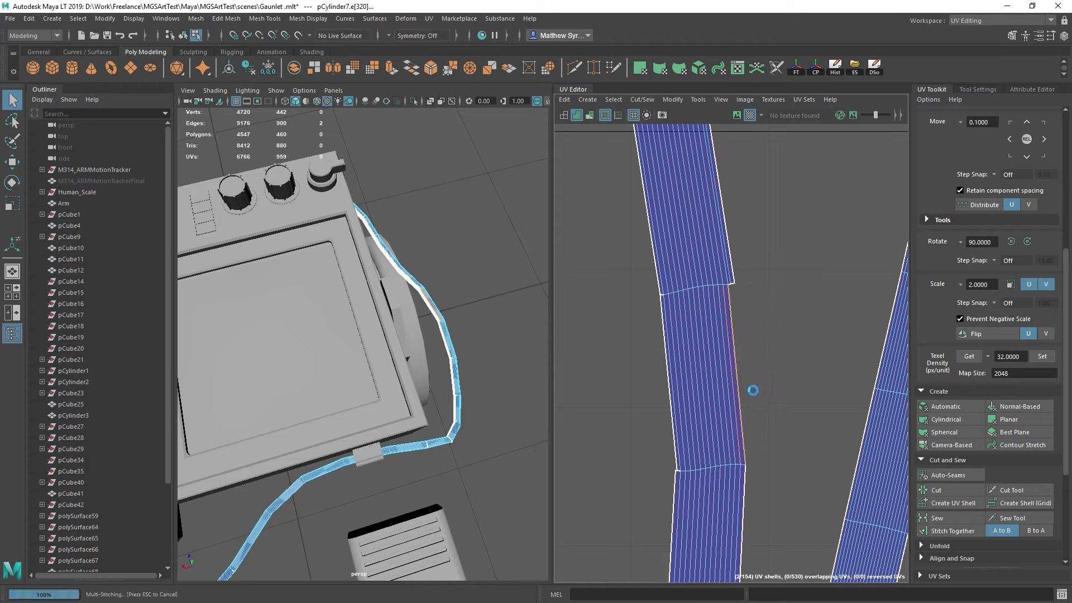
shift+right_drag(749, 359, 771, 466)
click(703, 388)
shift+right_drag(704, 389, 712, 435)
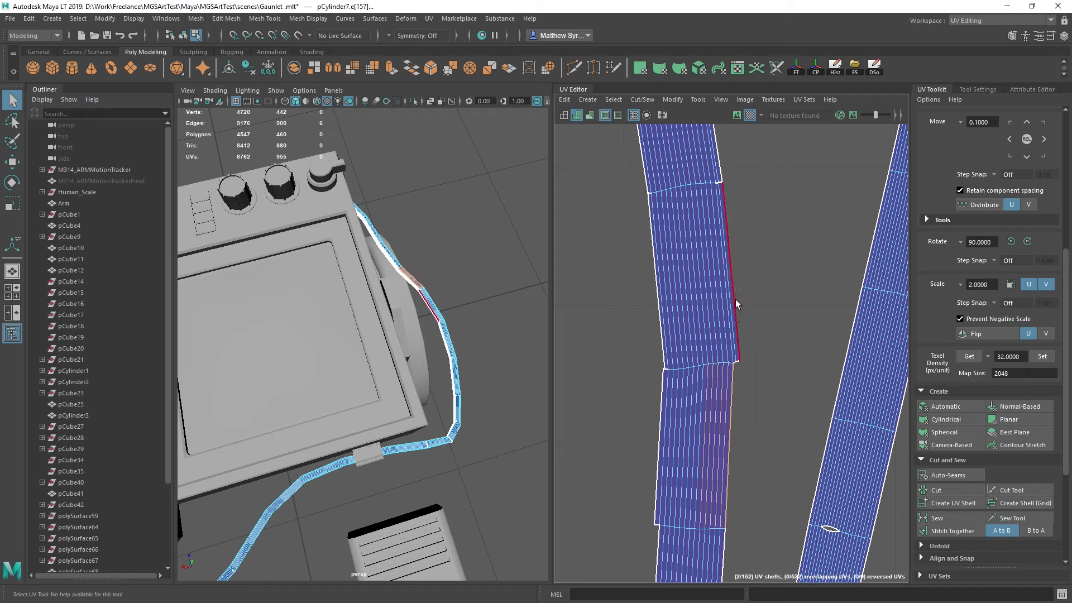
click(735, 299)
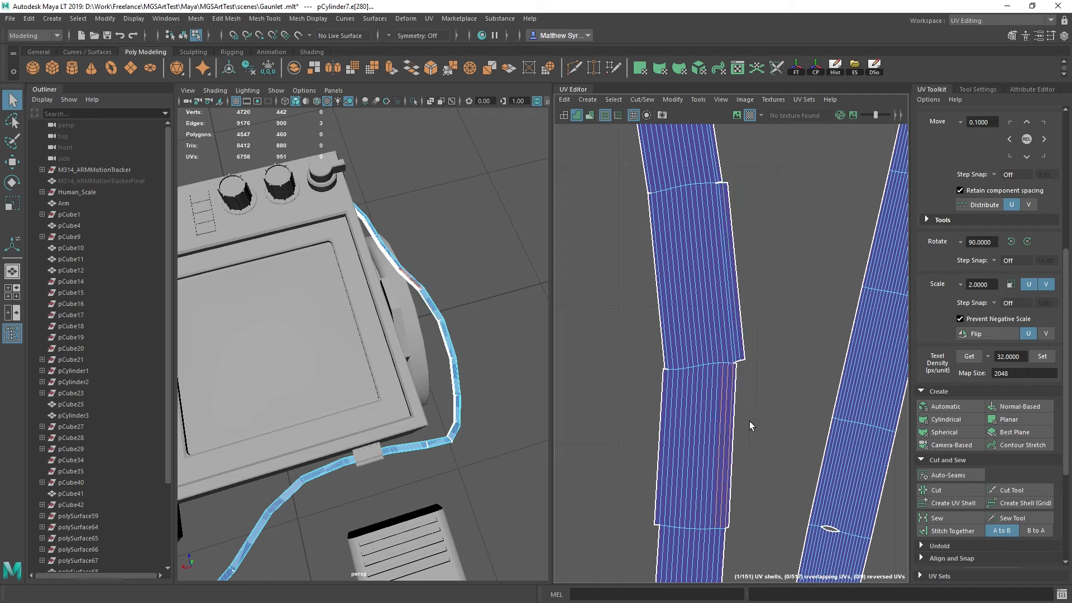
Step: Stitch several more narrow strips side by side onto the main shell's sections directly above and below the bend
drag(745, 411, 743, 404)
key(g)
drag(759, 434, 718, 429)
key(g)
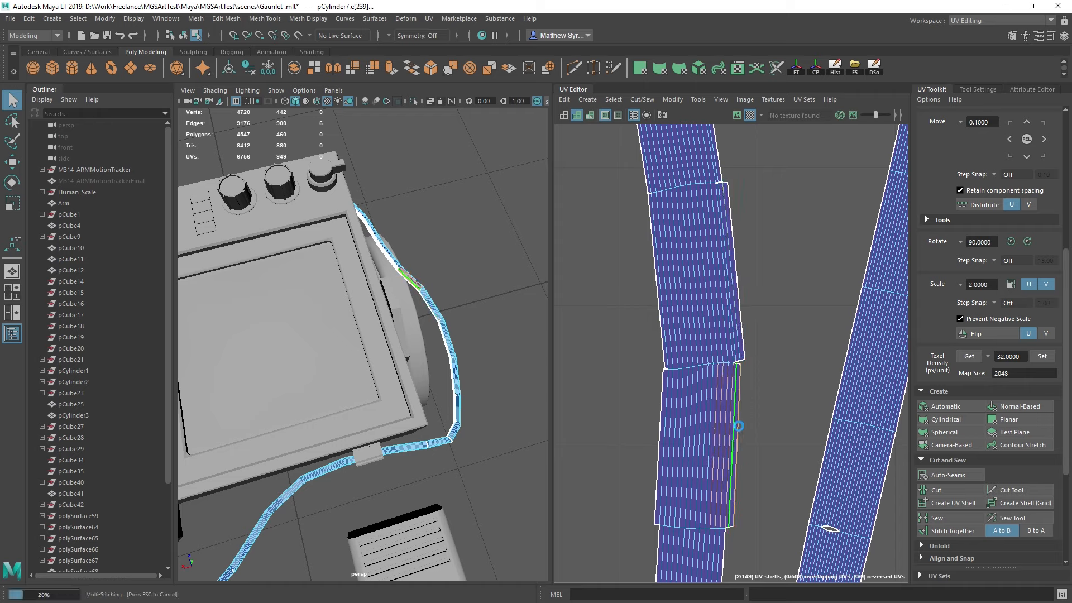
drag(758, 335, 759, 337)
key(g)
alt+middle_drag(726, 197, 731, 213)
key(g)
drag(776, 453, 739, 423)
click(779, 429)
key(g)
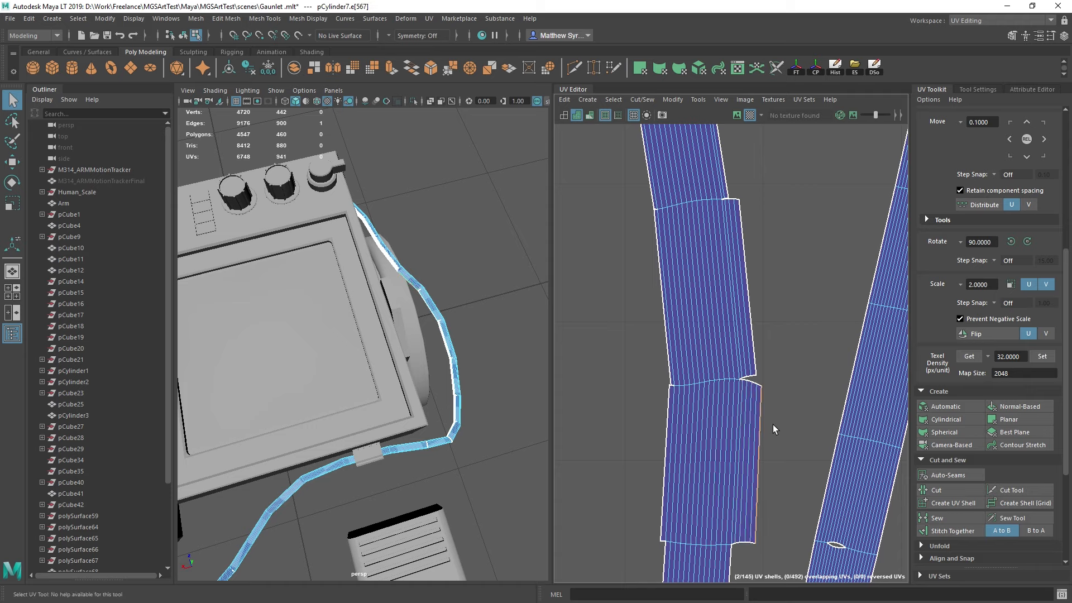
Step: Stitch the remaining strips onto the right-hand edge of the section just above the bend
alt+middle_drag(732, 287, 739, 358)
drag(747, 335, 779, 361)
key(g)
alt+middle_drag(709, 260, 723, 280)
key(f)
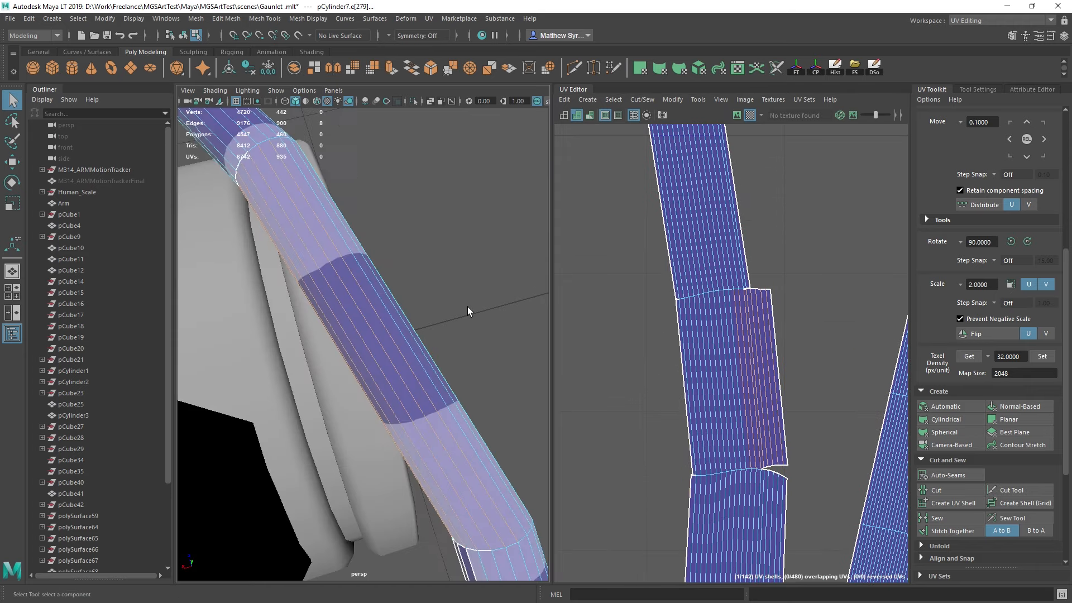
alt+drag(442, 363, 406, 334)
scroll(457, 342, down, 5)
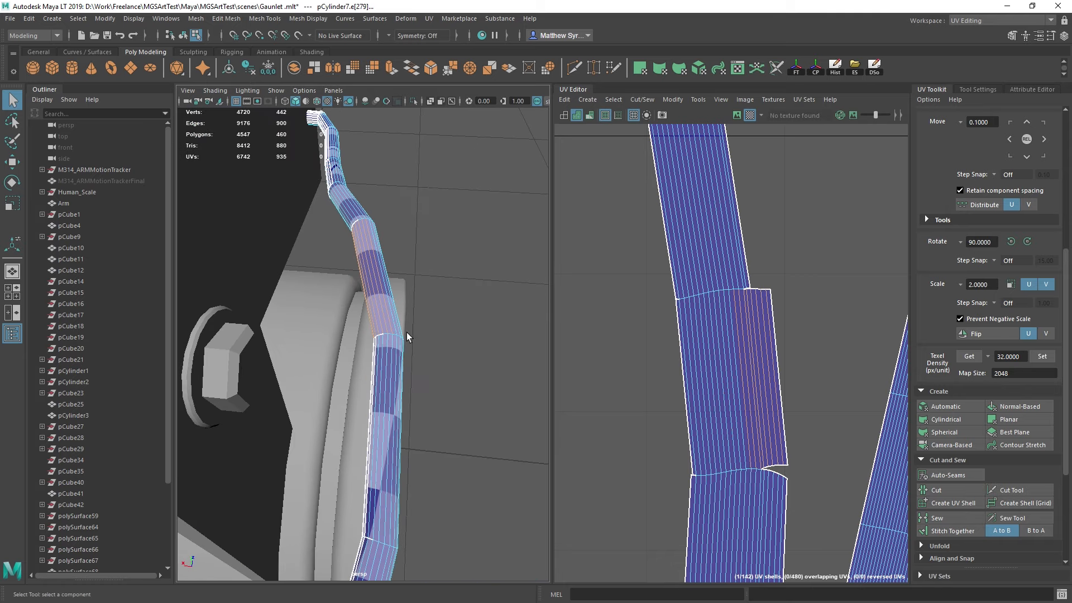
Step: Stitch more narrow strips onto the right-hand edge of the second section above the bend
alt+middle_drag(830, 263, 827, 434)
drag(695, 300, 791, 359)
key(g)
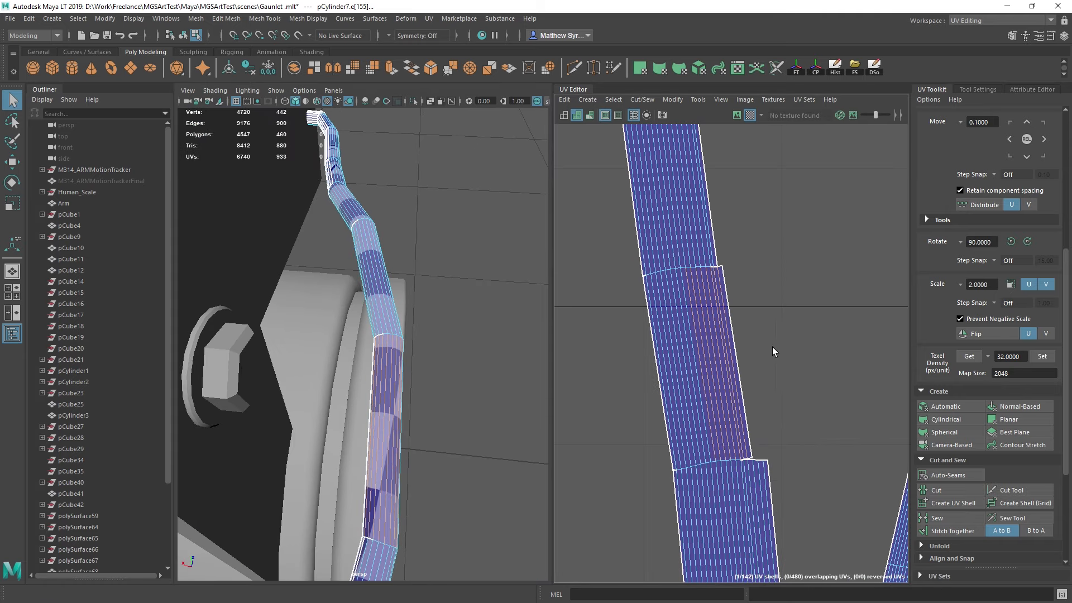
key(g)
drag(704, 318, 782, 366)
key(g)
drag(726, 338, 803, 375)
key(g)
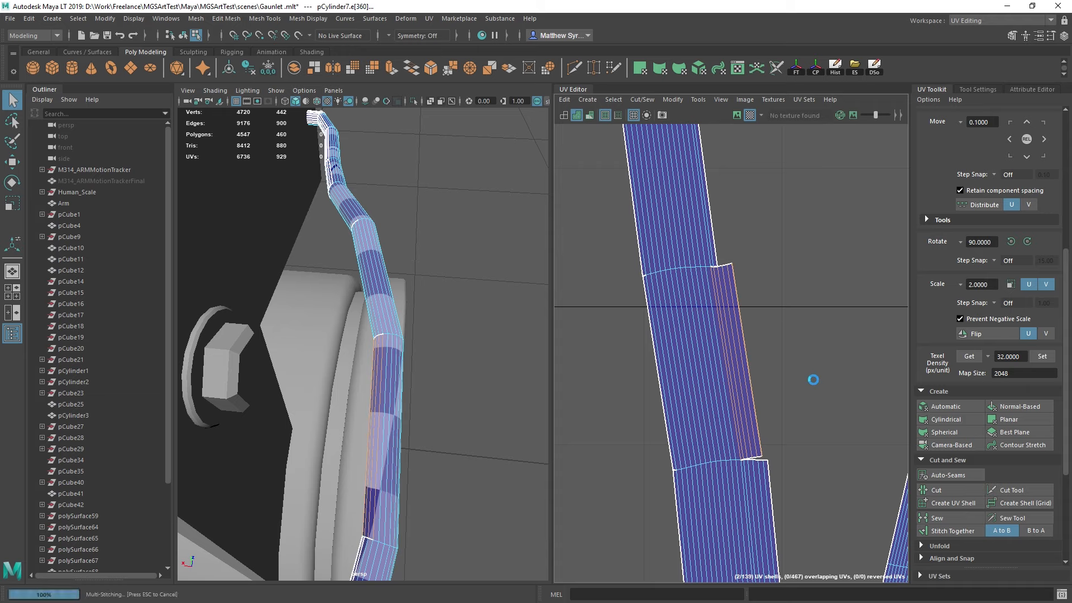
Step: Stitch the matching strips onto the main shell's third-highest section to widen its right-hand side
alt+middle_drag(694, 159, 684, 336)
drag(684, 336, 732, 352)
key(g)
drag(670, 306, 695, 255)
key(g)
key(g)
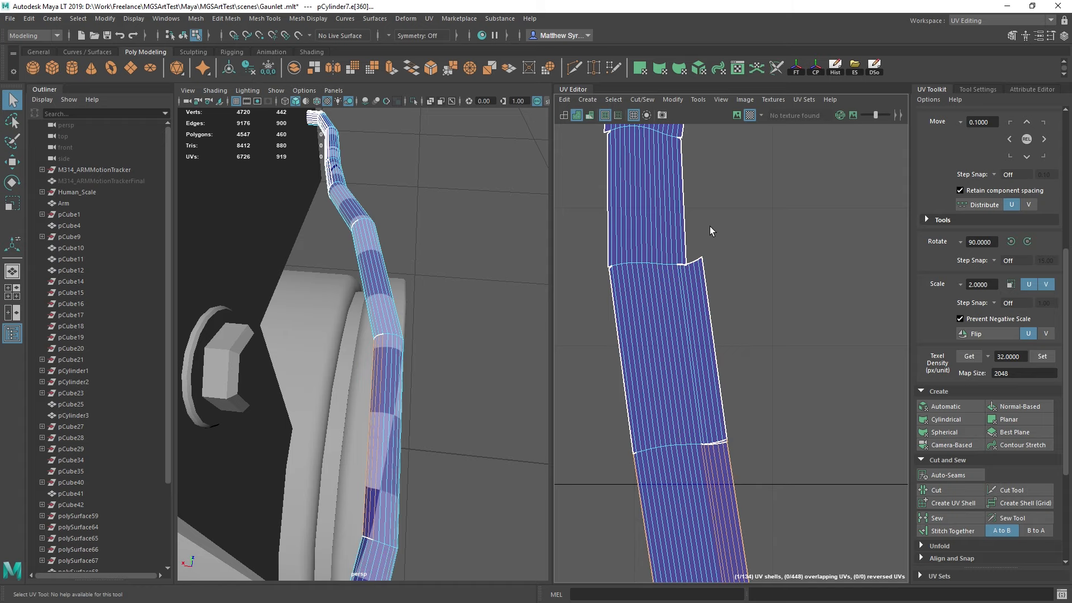
Step: Stitch the loose strips onto the right-hand edge of the main shell's second-highest section
alt+middle_drag(710, 231, 734, 381)
drag(694, 316, 749, 361)
key(g)
drag(700, 335, 752, 358)
key(g)
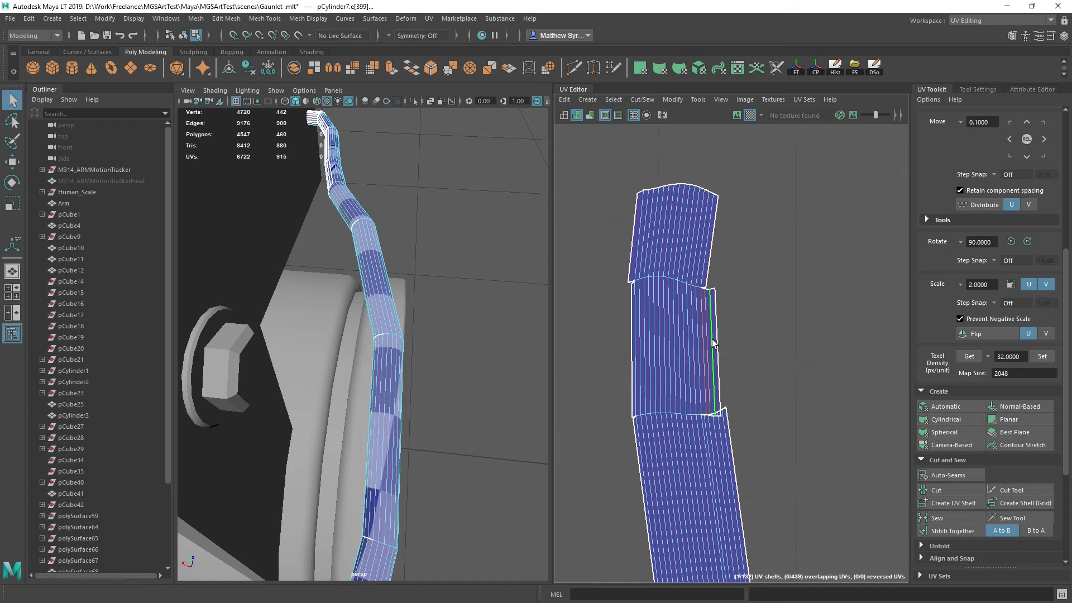
click(713, 343)
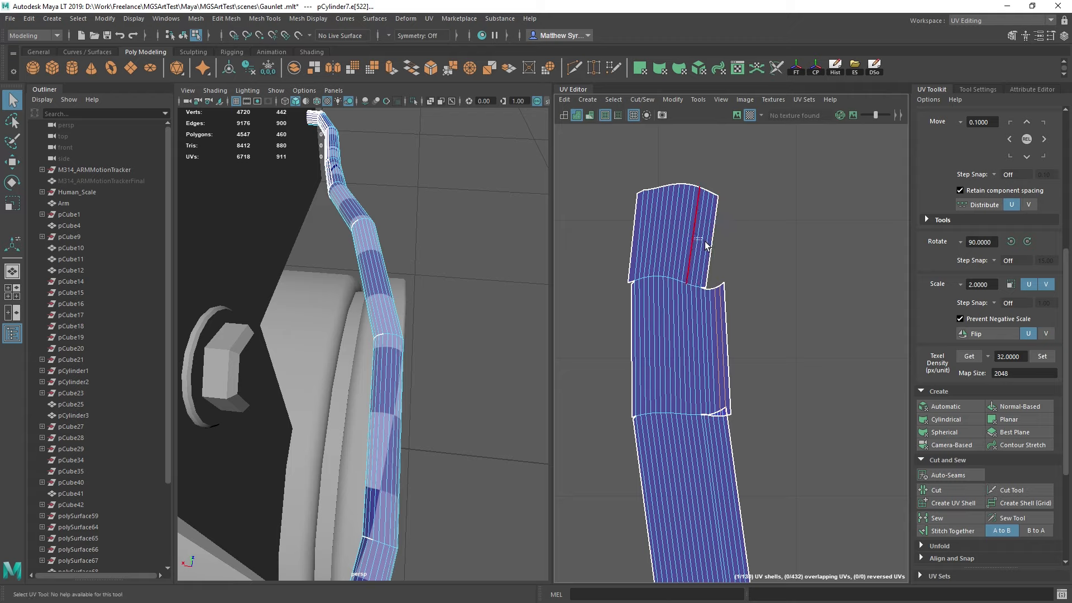
key(g)
Step: Stitch the loose strips onto the right-hand edge of the main shell's topmost section
drag(705, 242, 745, 252)
key(g)
key(g)
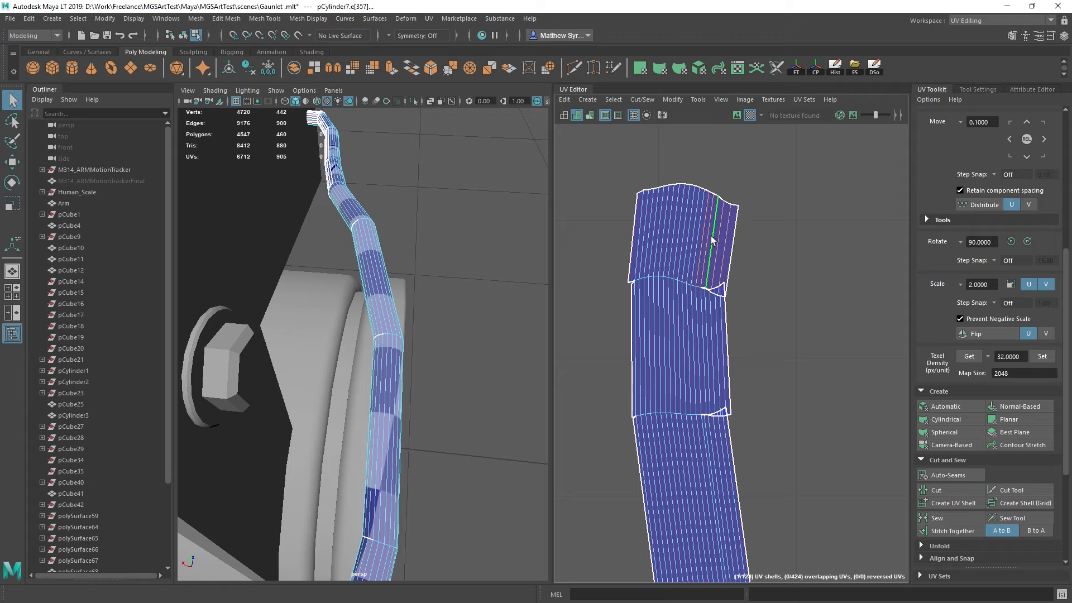
click(712, 240)
click(721, 239)
Step: Merge the main shell's split UVs and sew the remaining gap below its topmost section
ctrl+right_drag(695, 299, 742, 282)
shift+right_drag(822, 237, 822, 383)
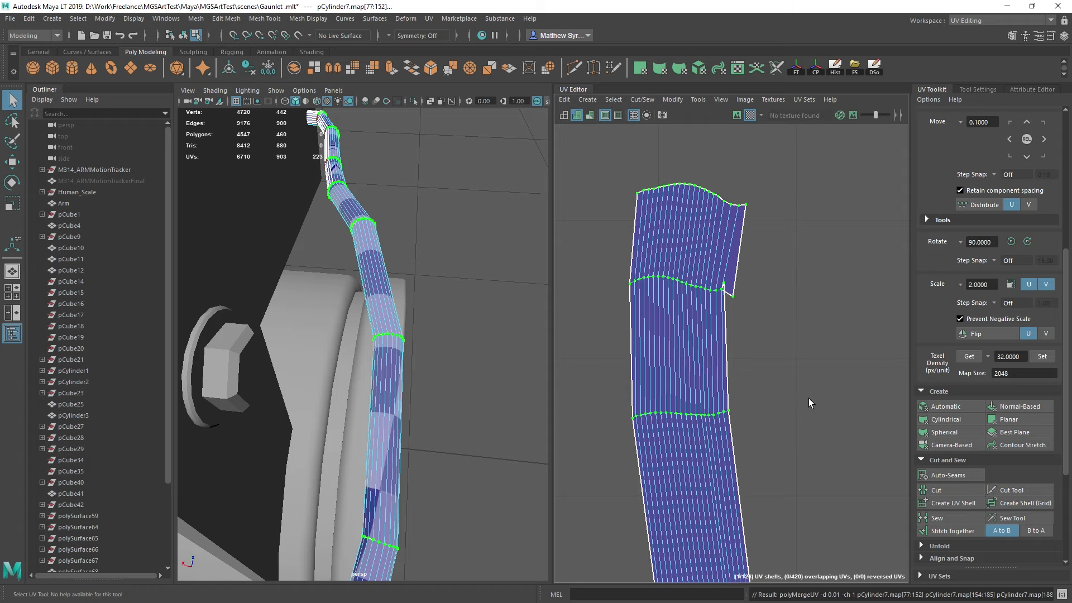
click(737, 301)
shift+right_drag(799, 241, 830, 266)
Step: Stitch the loose strips onto the right-hand edge of the main shell's third section from its lower end
scroll(809, 329, down, 5)
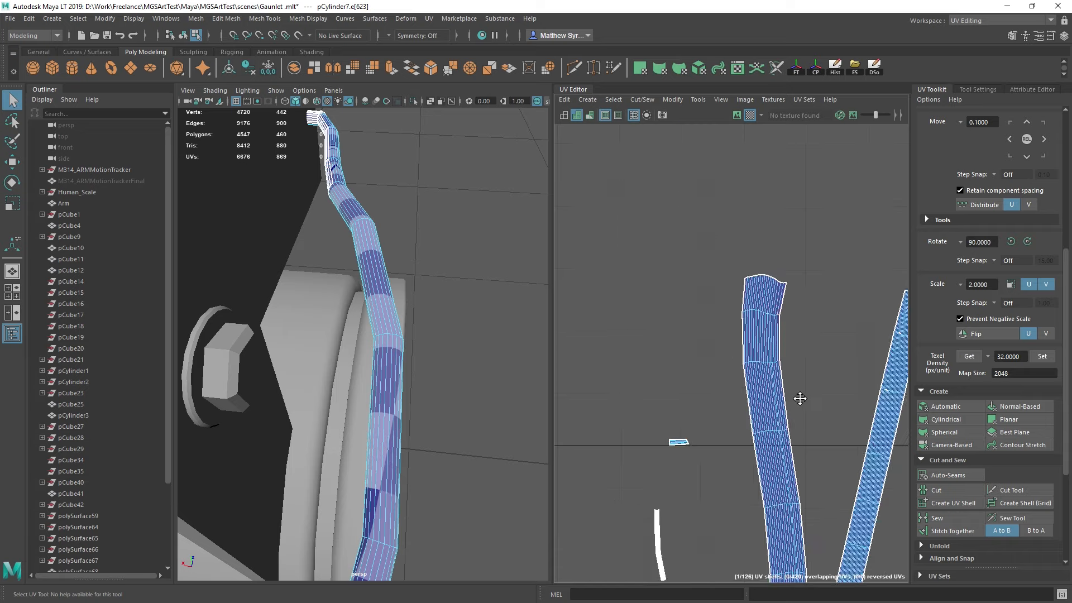
alt+middle_drag(799, 399, 780, 262)
scroll(737, 335, up, 3)
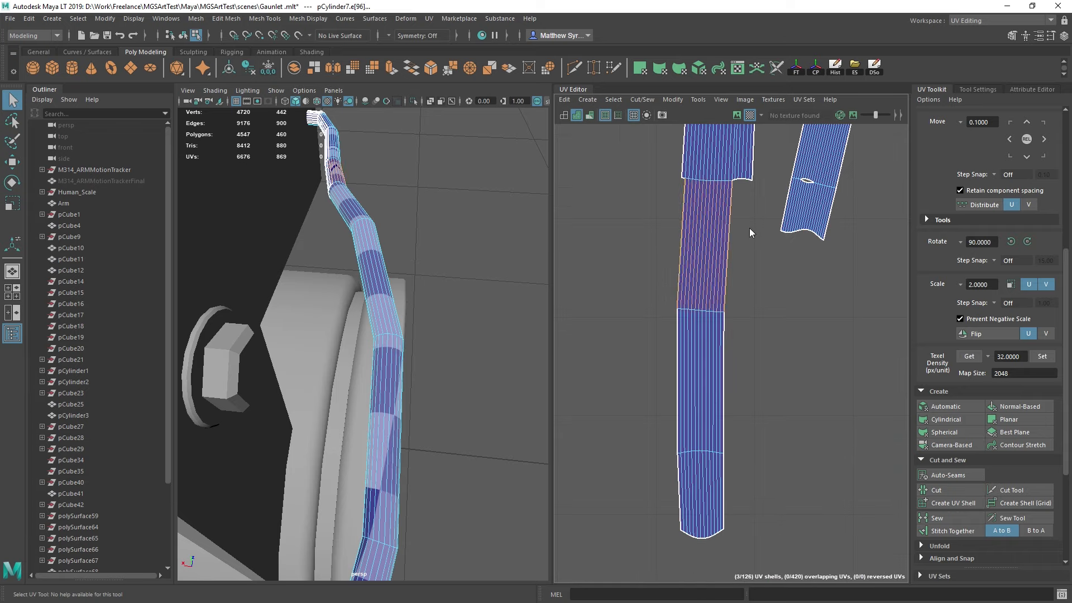
shift+right_drag(749, 228, 755, 279)
scroll(760, 302, up, 3)
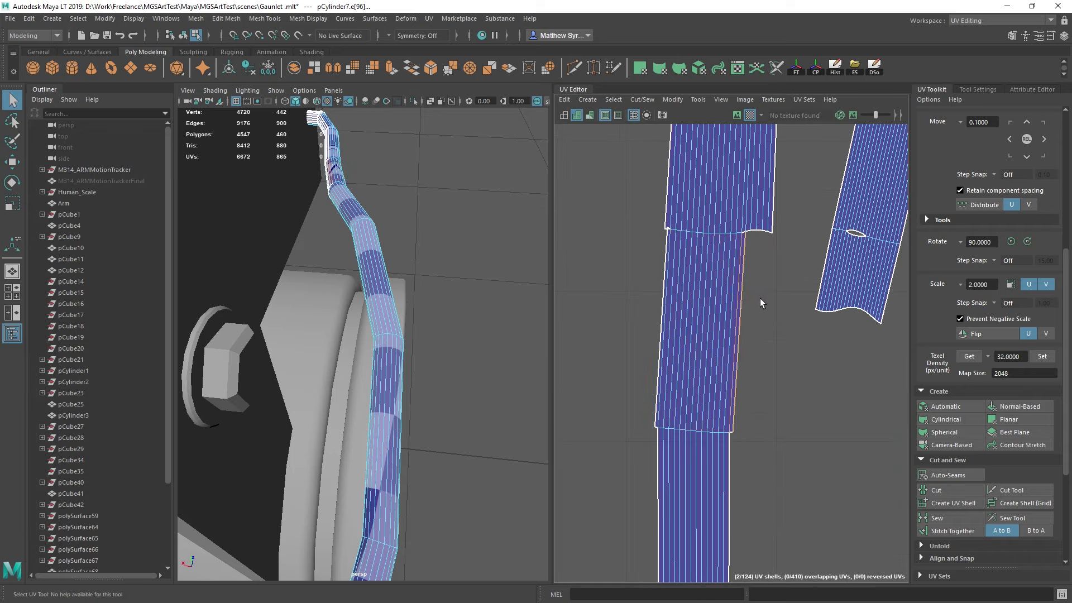
key(g)
click(748, 275)
key(g)
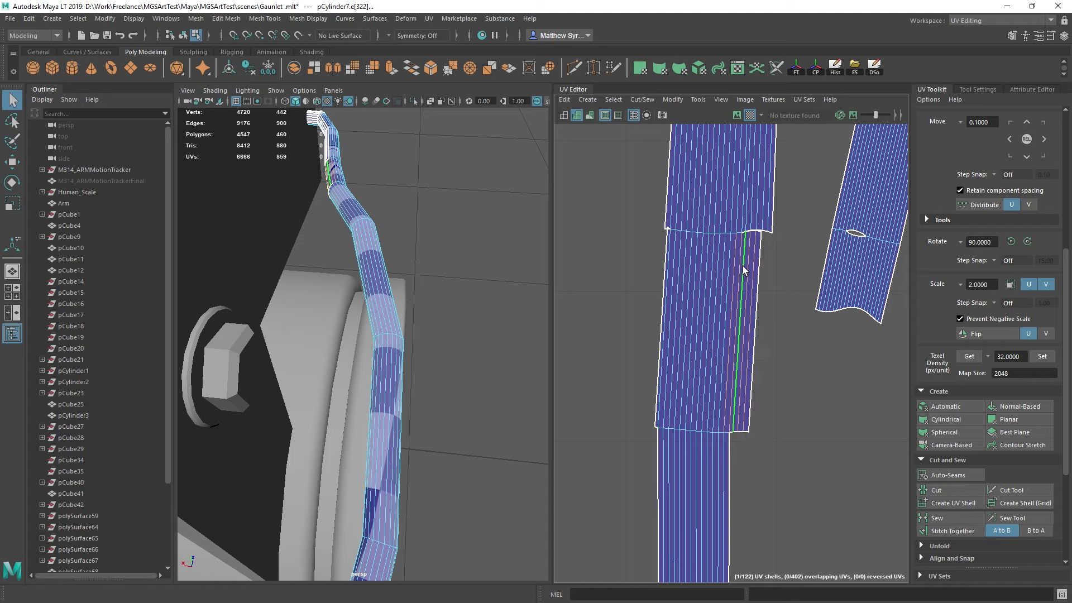
shift+right_drag(745, 271, 757, 292)
click(749, 287)
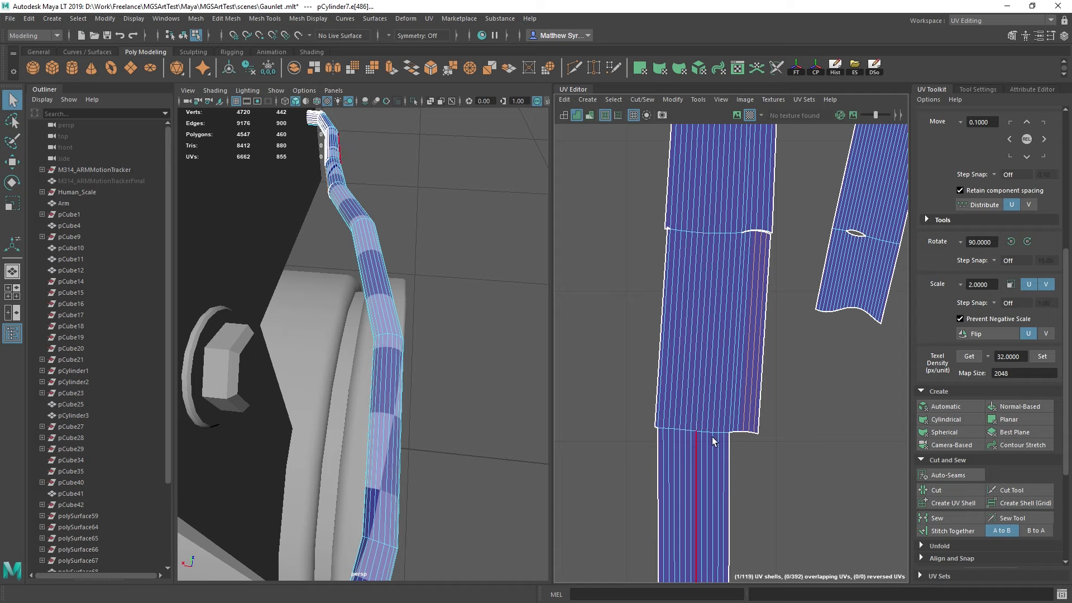
Step: Stitch the loose strips onto the right-hand edge of the main shell's second section from its lower end
alt+middle_drag(713, 441, 702, 324)
drag(700, 348, 785, 420)
key(g)
key(g)
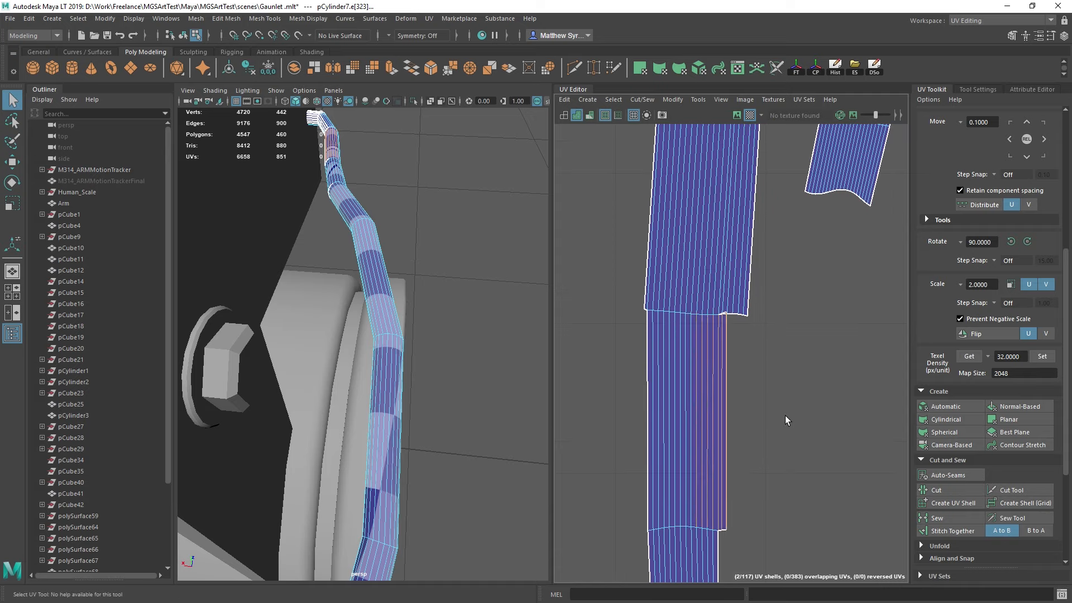
key(g)
drag(629, 362, 686, 412)
key(g)
key(g)
drag(721, 363, 803, 429)
key(g)
key(g)
Step: Stitch the loose strips onto the right-hand edge of the main shell's lowest section
alt+middle_drag(769, 467, 760, 311)
drag(703, 388, 710, 394)
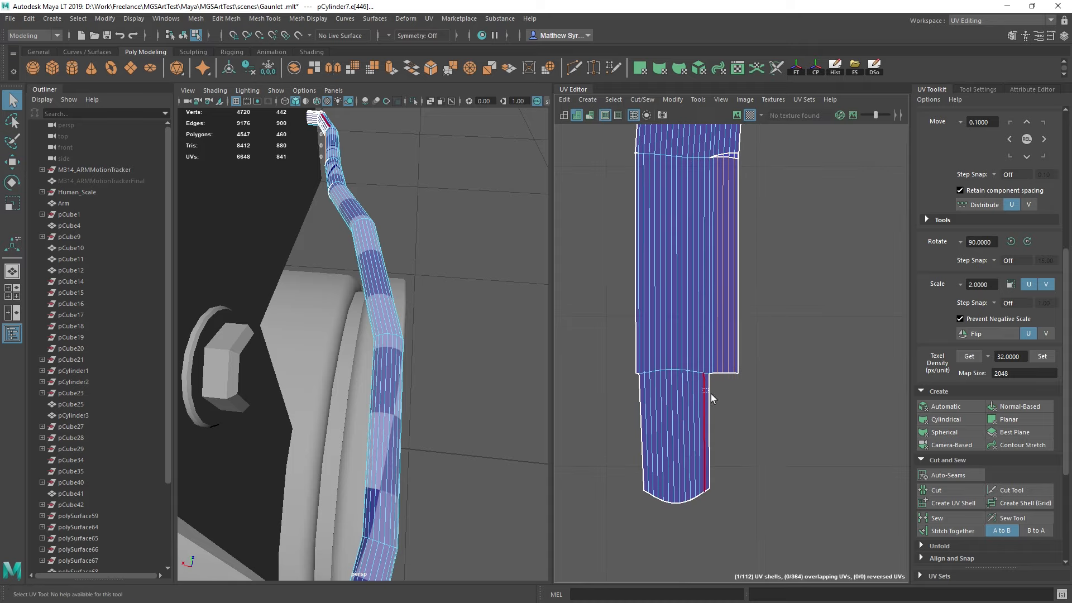
shift+right_drag(711, 397, 732, 411)
key(g)
drag(693, 426, 761, 419)
key(g)
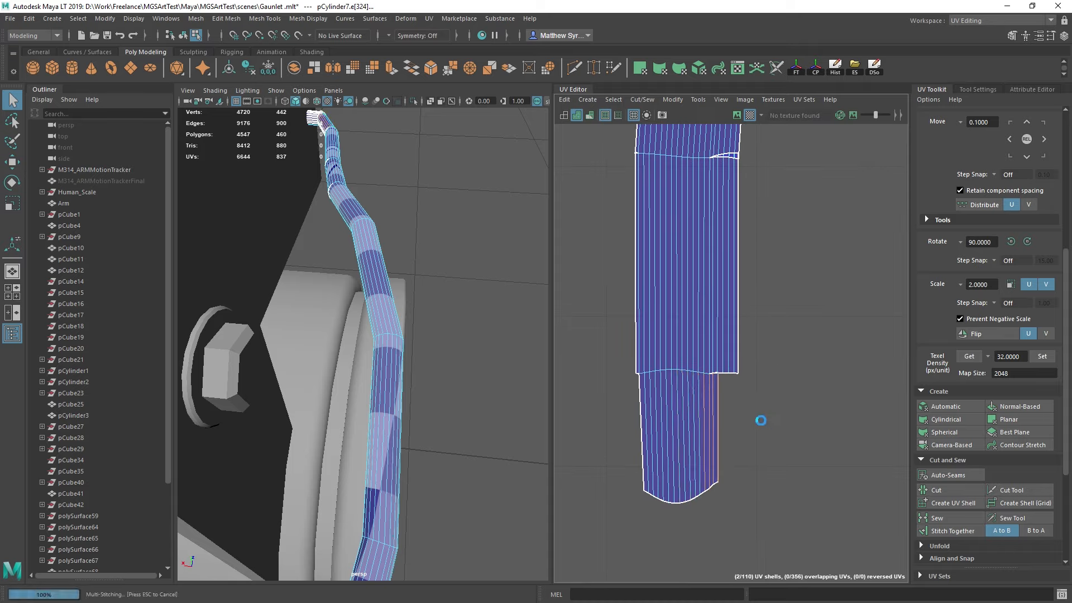
drag(703, 397, 773, 439)
key(g)
shift+right_drag(708, 405, 721, 417)
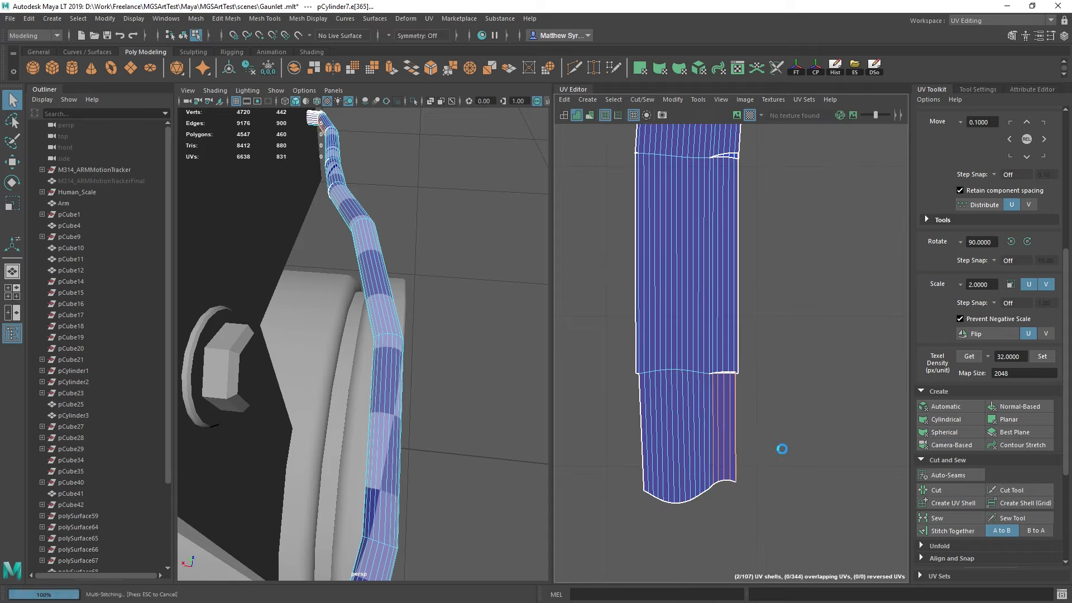
drag(785, 447, 715, 408)
Step: Close the remaining open gaps between the main shell's lower sections
click(716, 372)
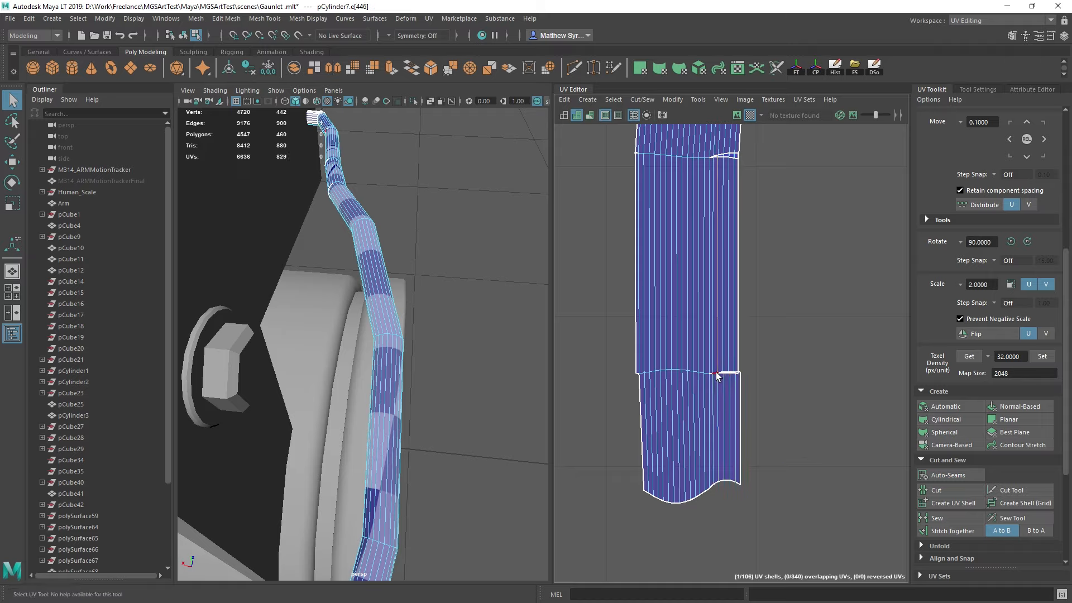
shift+right_click(828, 294)
right_drag(715, 369, 790, 442)
right_drag(699, 335, 700, 304)
Step: Unfold the main cable shell into a straight strip and orient it upright with Orient Shells
alt+right_drag(701, 358, 713, 259)
alt+middle_drag(713, 258, 699, 429)
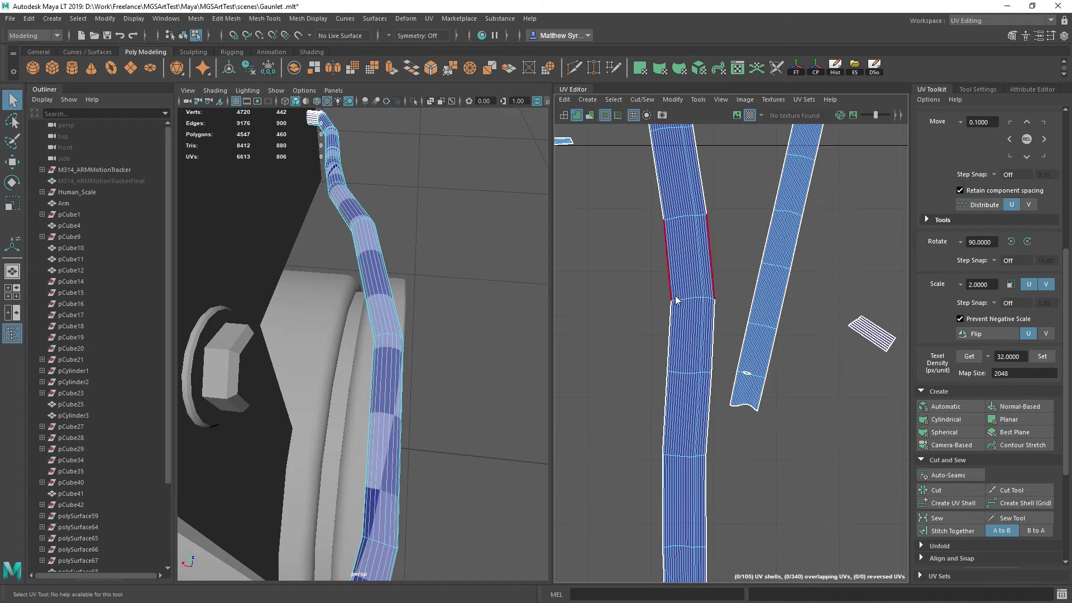
right_drag(677, 302, 603, 265)
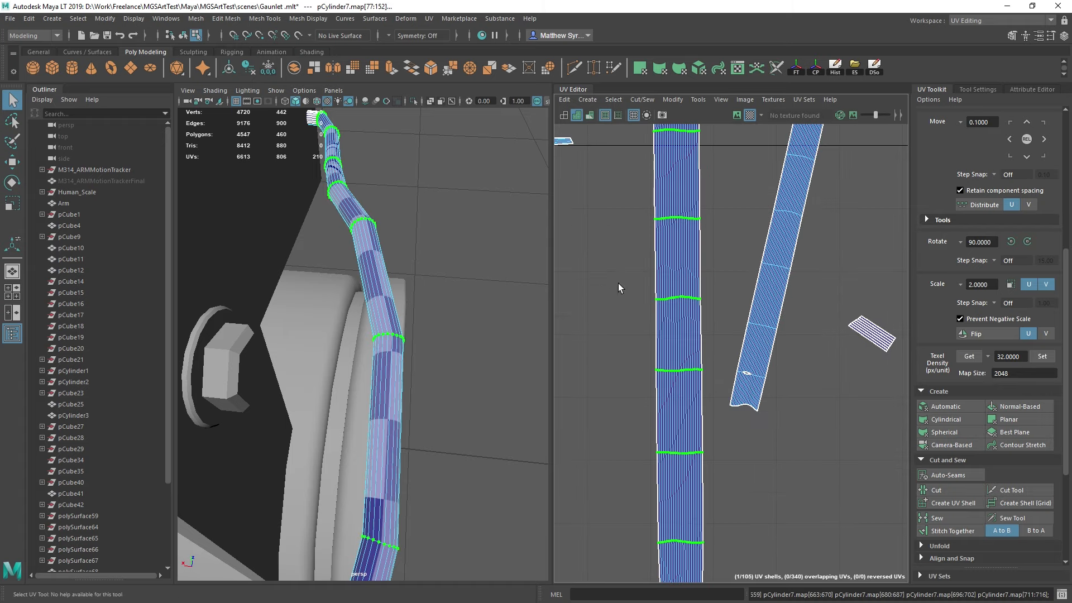
scroll(670, 244, down, 4)
alt+middle_drag(711, 352, 697, 310)
scroll(939, 479, down, 3)
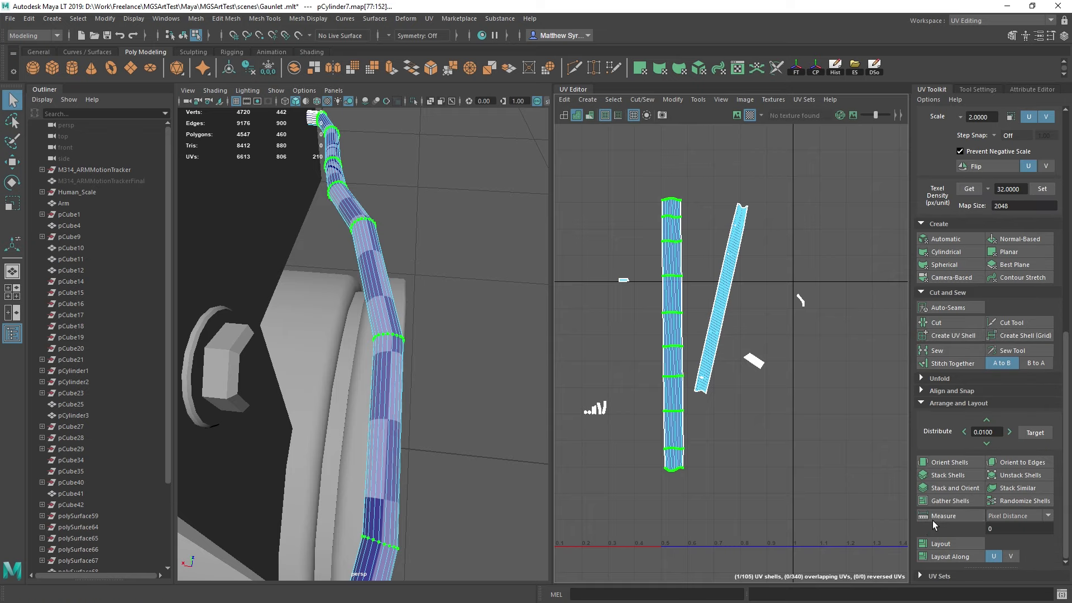
click(952, 464)
Step: Select all UVs of the slanted second cable shell and orient it upright with Orient Shells
drag(760, 221, 763, 219)
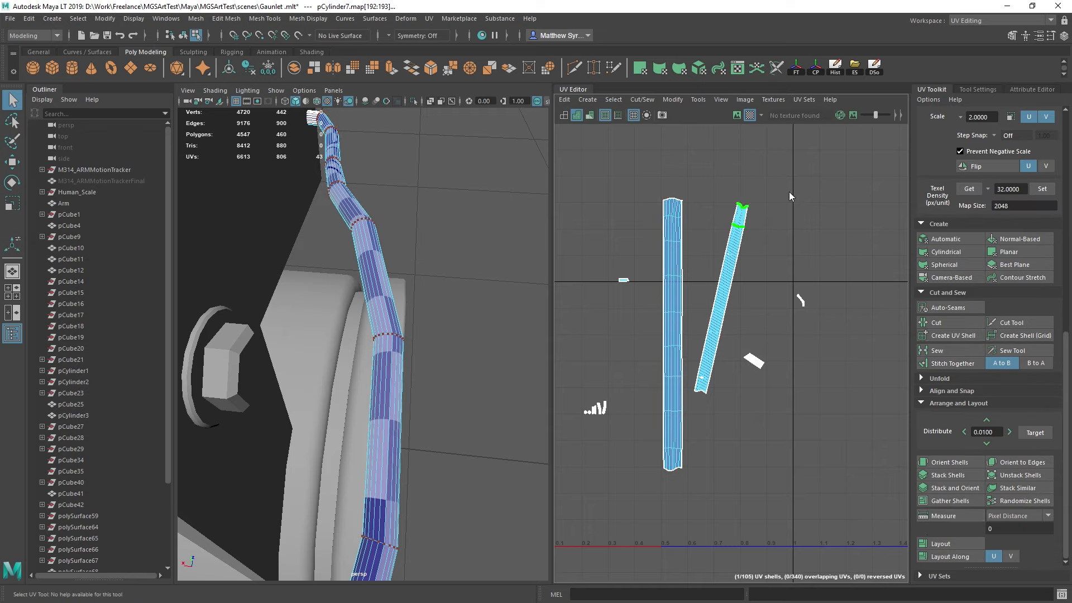
shift+right_drag(788, 192, 851, 210)
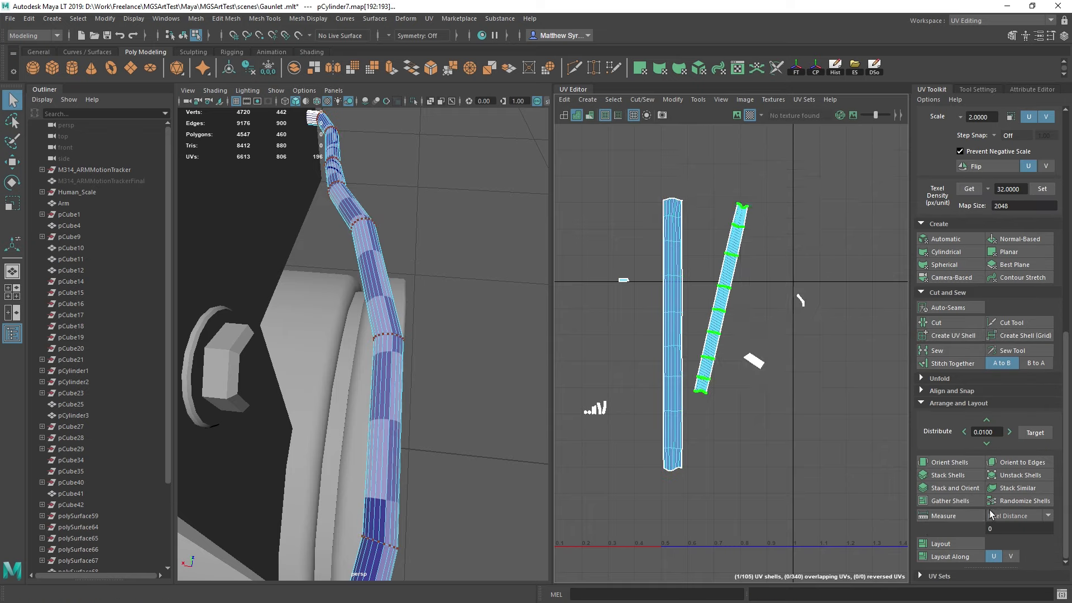
click(950, 462)
Step: Sew the small open gap near the lower end of the second cable shell
scroll(769, 293, up, 3)
scroll(685, 260, up, 2)
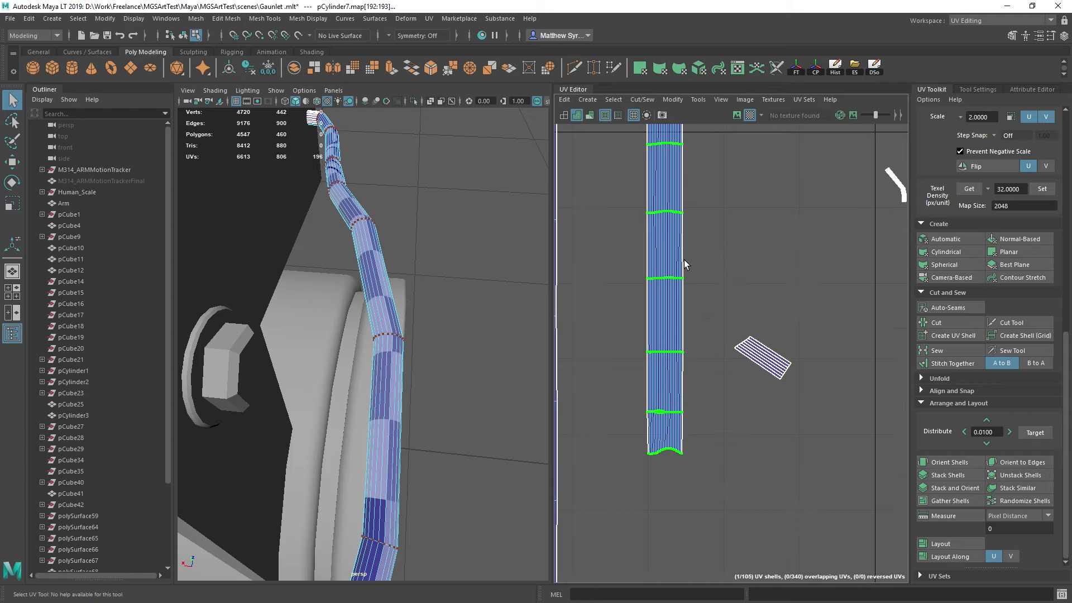
scroll(684, 335, up, 2)
scroll(684, 407, up, 2)
right_drag(644, 423, 642, 404)
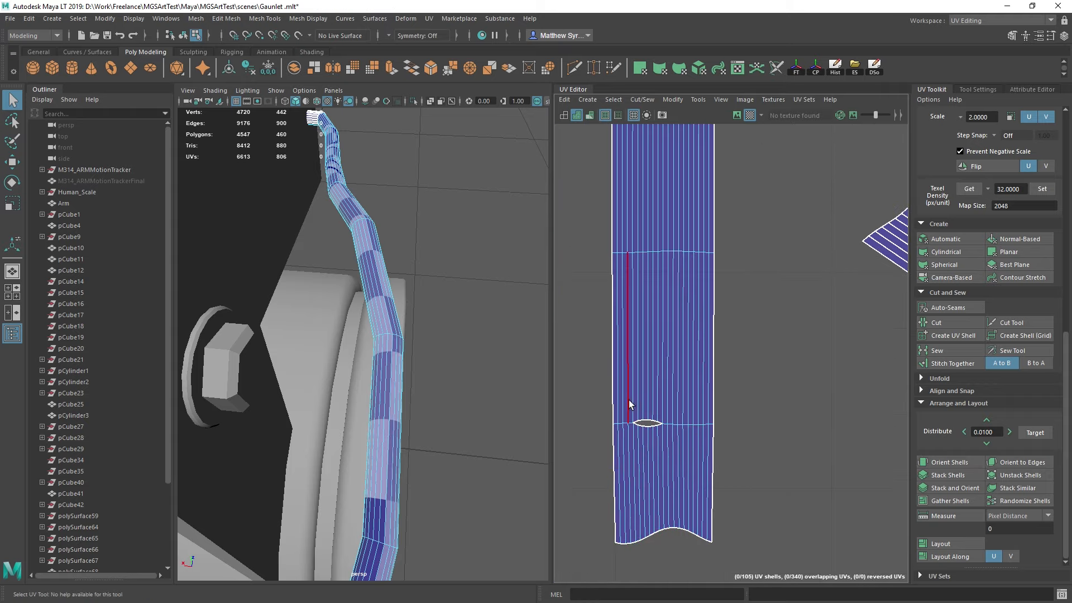
drag(629, 405, 678, 444)
shift+right_drag(743, 316, 791, 338)
Step: Sew the interior edges of the small slanted rectangular shell to join its strips into one piece
scroll(738, 377, down, 7)
scroll(762, 379, up, 6)
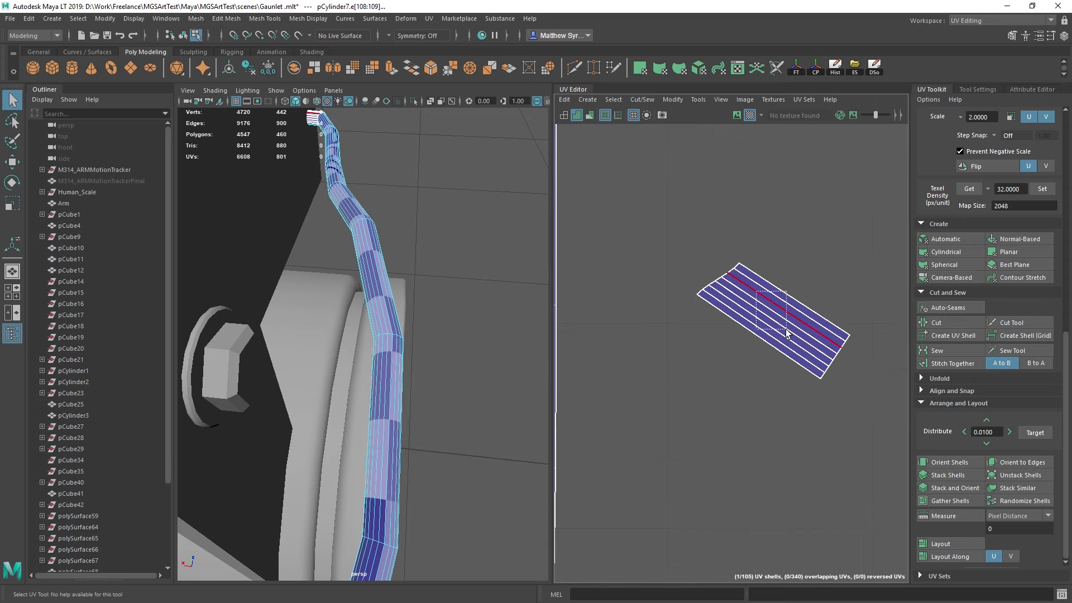
drag(769, 327, 771, 324)
shift+right_drag(780, 209, 779, 229)
scroll(776, 346, down, 6)
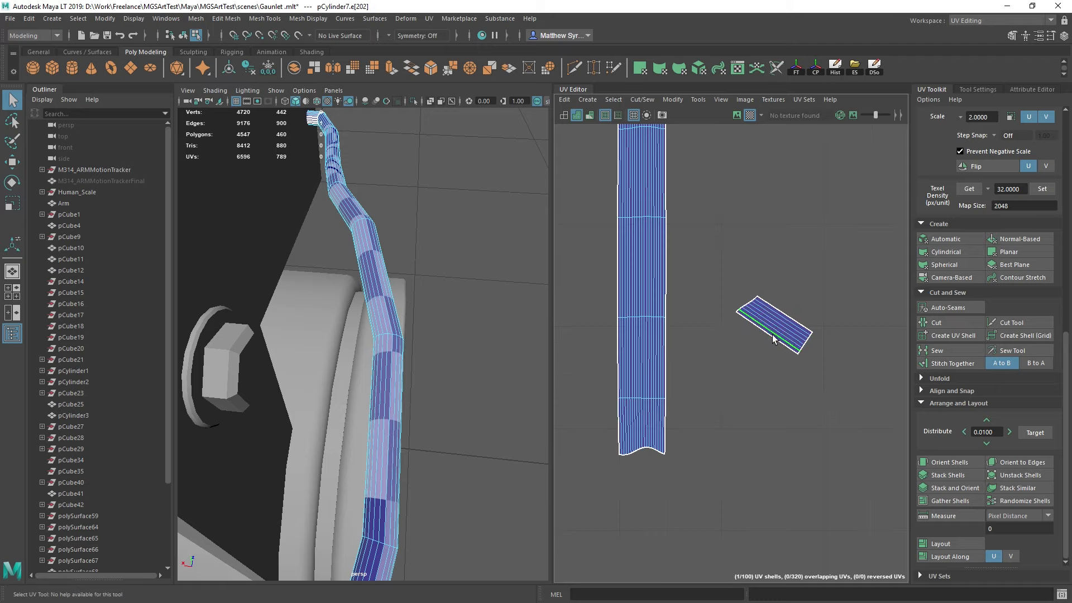
scroll(773, 357, up, 5)
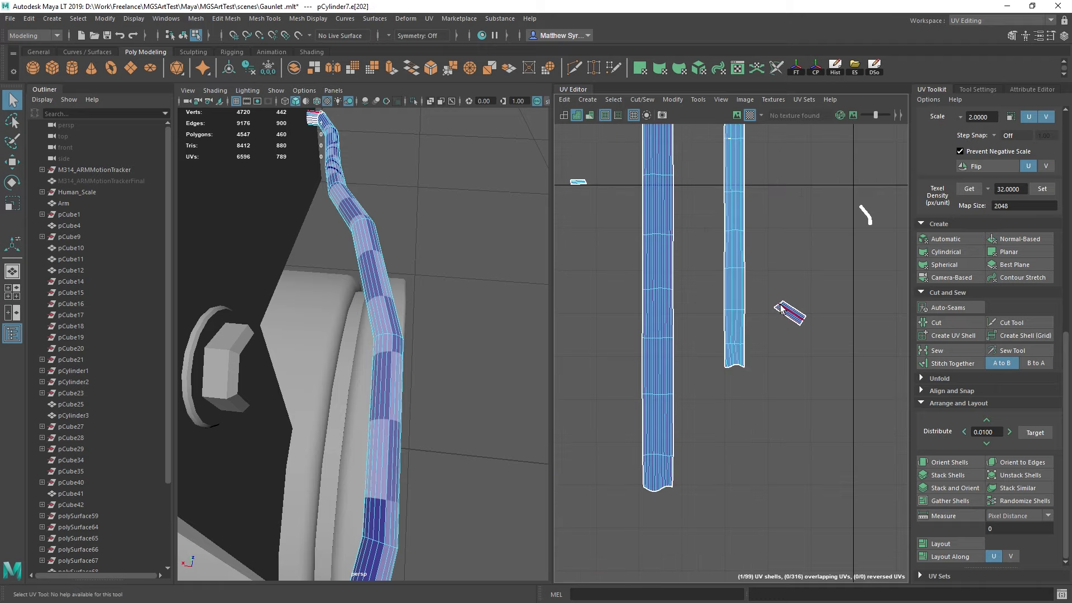
Step: Select all faces of the small bent shell and move it beside the lower end of the second cable shell
alt+middle_drag(840, 346, 723, 354)
scroll(748, 356, up, 5)
right_drag(737, 309, 730, 341)
drag(670, 240, 795, 412)
key(f)
scroll(393, 347, down, 5)
scroll(741, 367, down, 10)
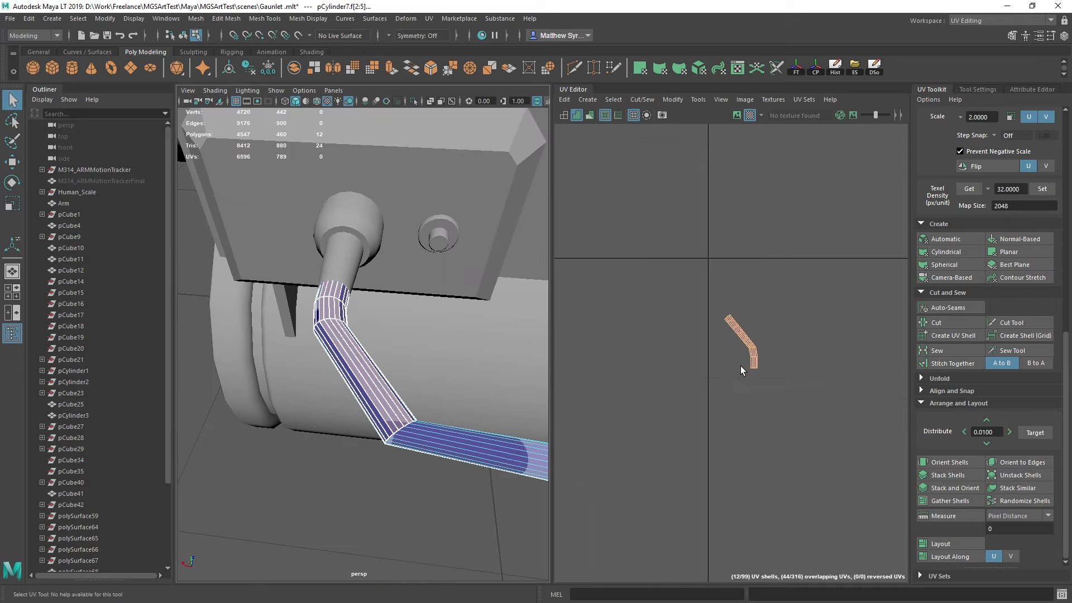
scroll(717, 412, up, 3)
key(w)
drag(813, 292, 733, 398)
Step: Select all UVs of the main cable shell and straighten them into even rows and columns
alt+middle_drag(663, 361, 797, 379)
scroll(722, 319, up, 2)
alt+middle_drag(731, 272, 720, 308)
scroll(721, 308, up, 8)
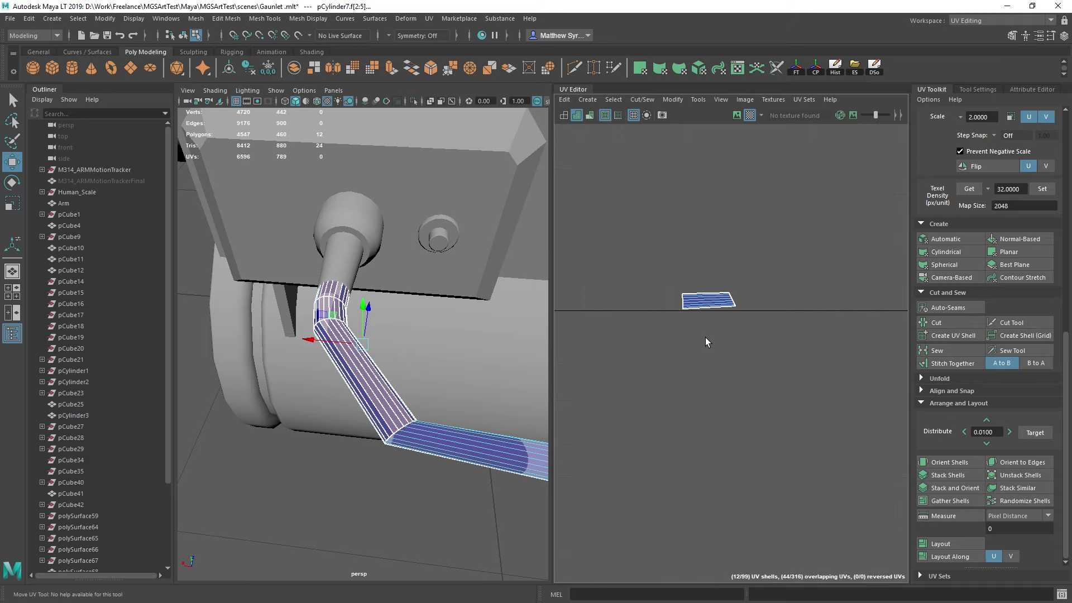
alt+middle_drag(779, 255, 656, 509)
scroll(763, 412, down, 7)
alt+middle_drag(795, 435, 651, 346)
scroll(652, 346, down, 3)
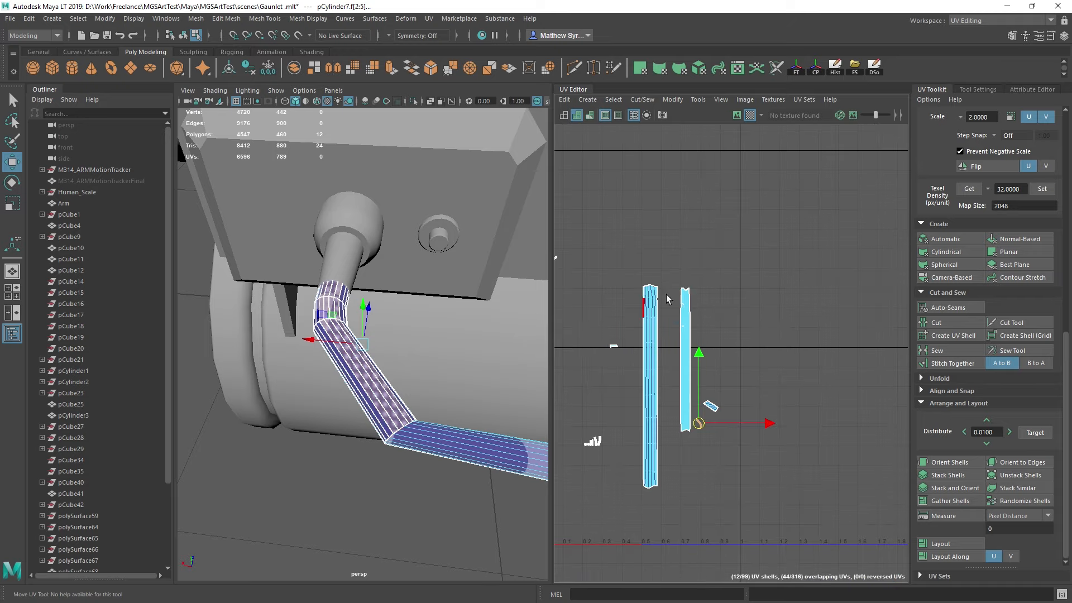
drag(676, 495, 676, 494)
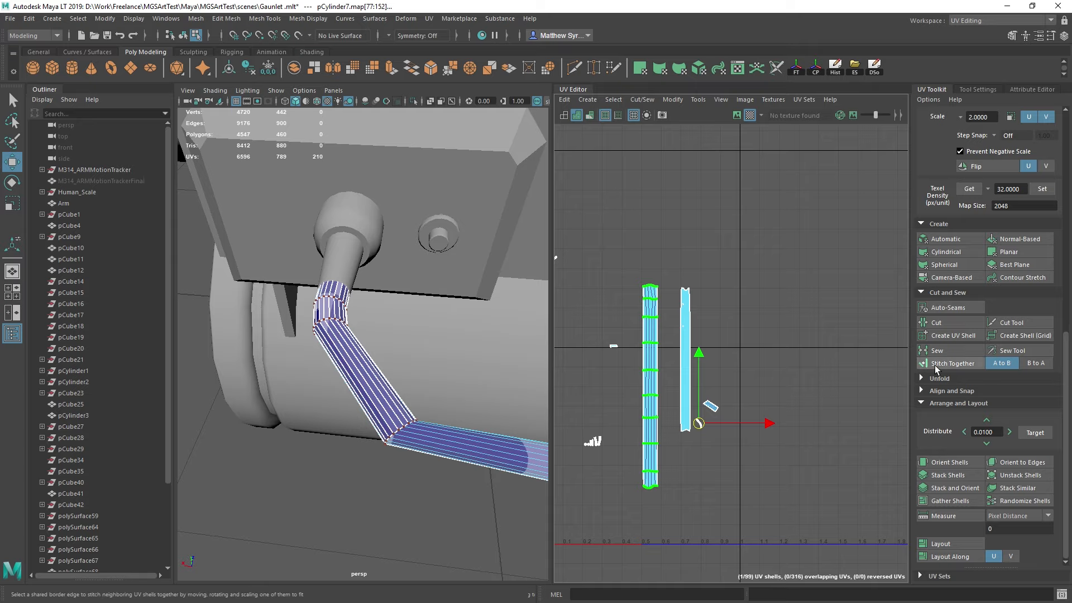
shift+right_drag(764, 209, 821, 153)
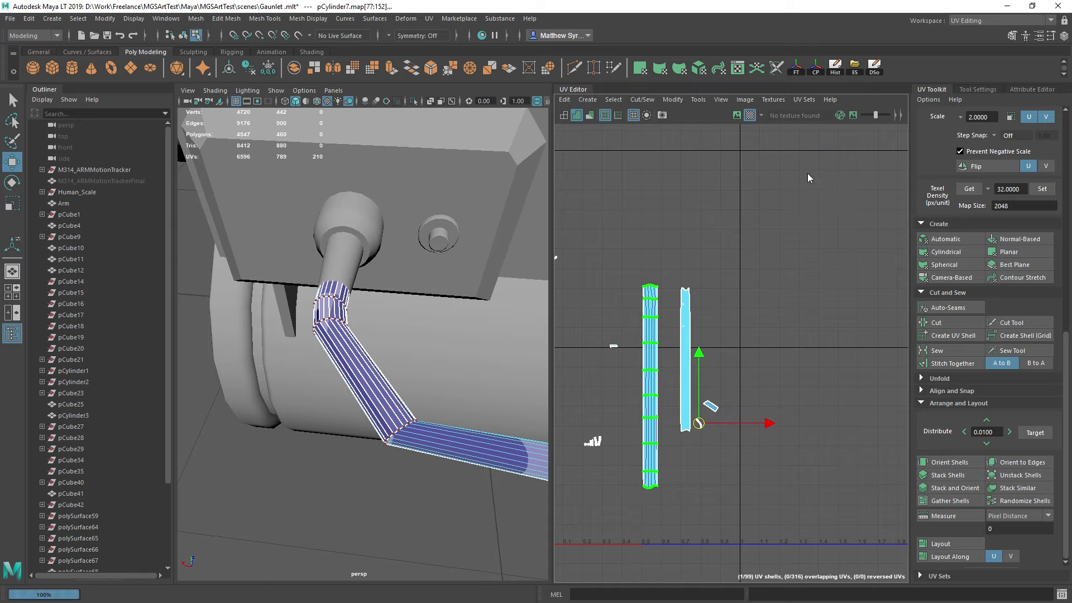
scroll(648, 292, up, 4)
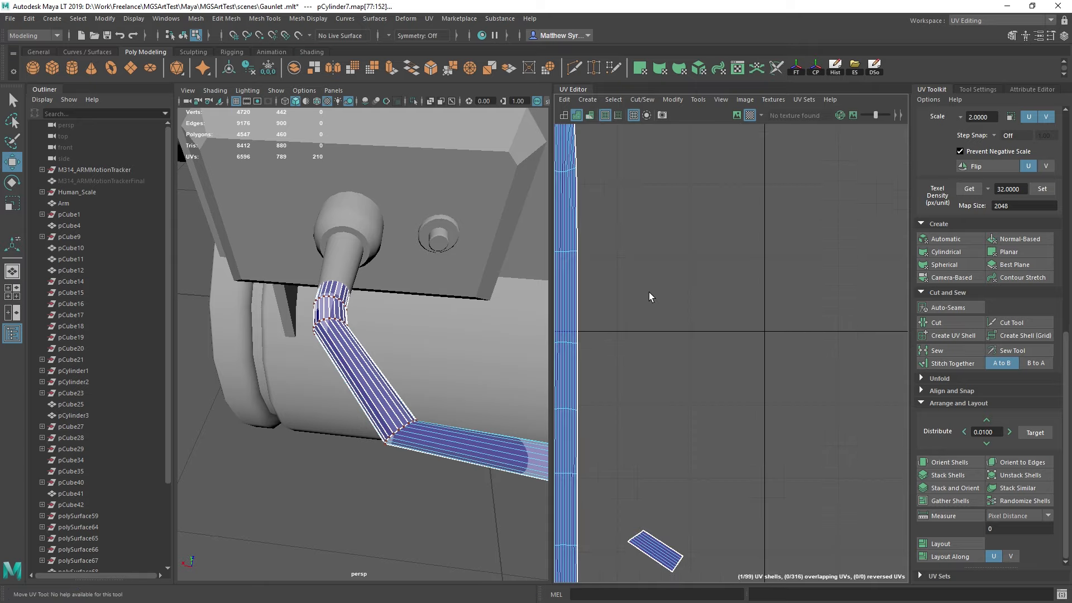
scroll(648, 313, down, 5)
alt+middle_drag(628, 302, 706, 353)
scroll(662, 356, up, 4)
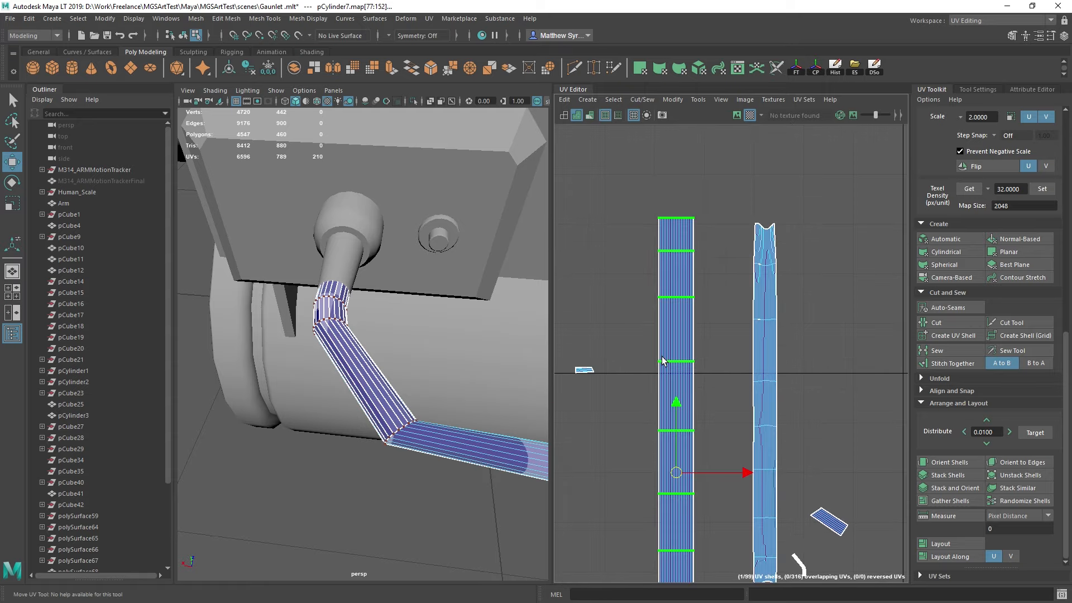
alt+middle_drag(692, 283, 674, 346)
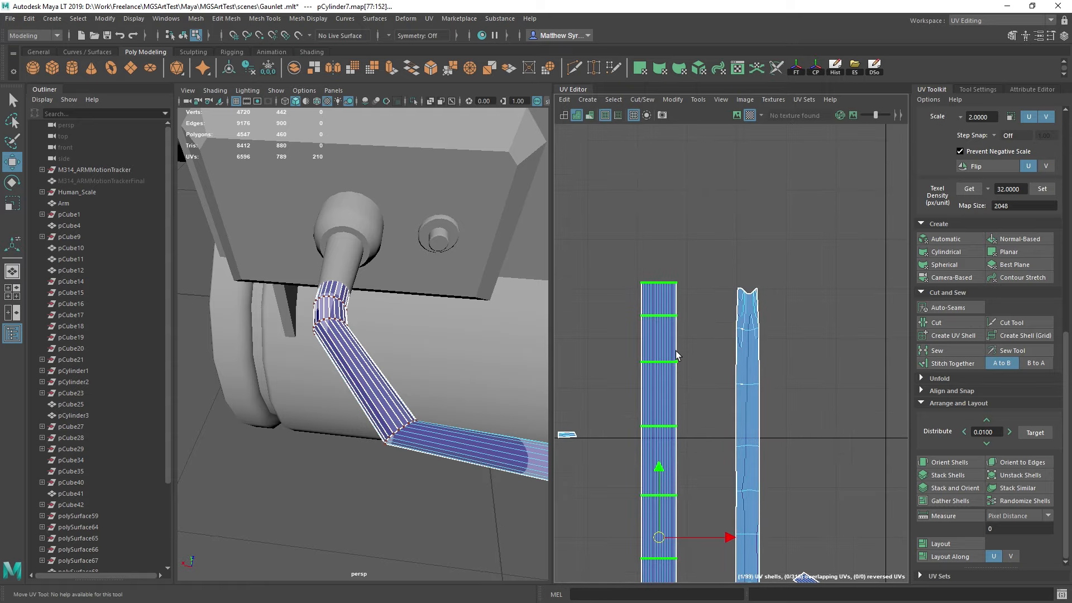
Step: Level the small slanted rectangular shell with Orient Shells and straighten its UVs
alt+drag(502, 369, 525, 347)
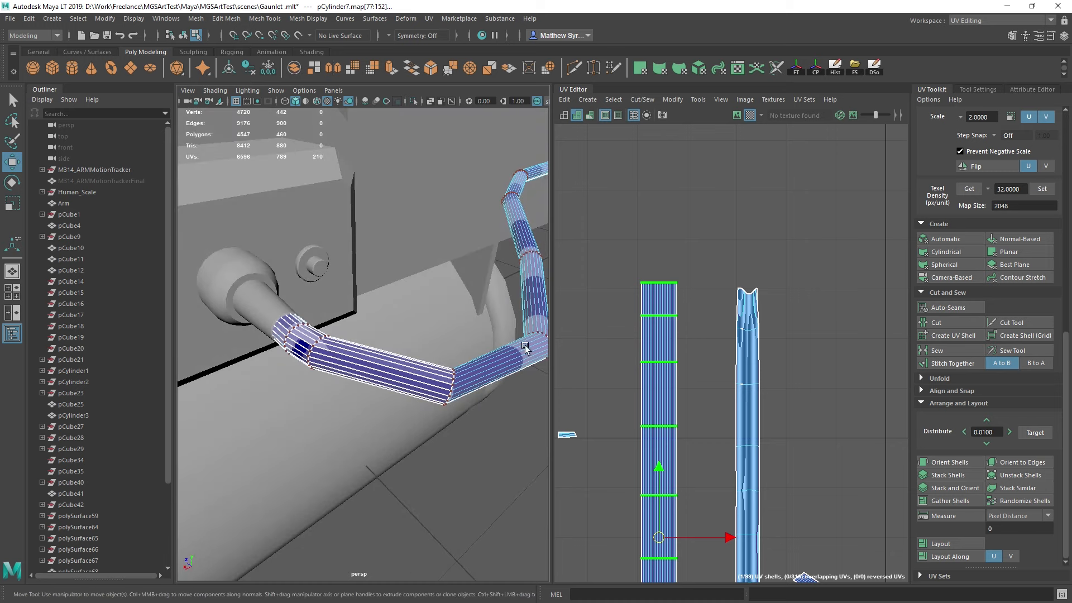
scroll(647, 341, down, 3)
alt+middle_drag(725, 457, 718, 365)
key(F10)
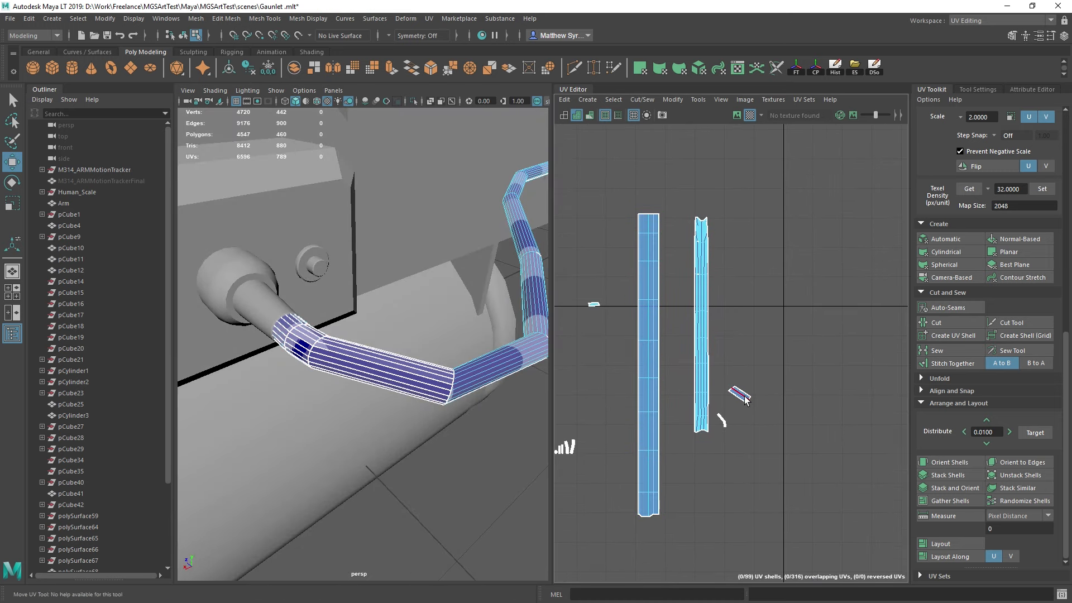
scroll(745, 398, up, 2)
click(756, 400)
click(952, 463)
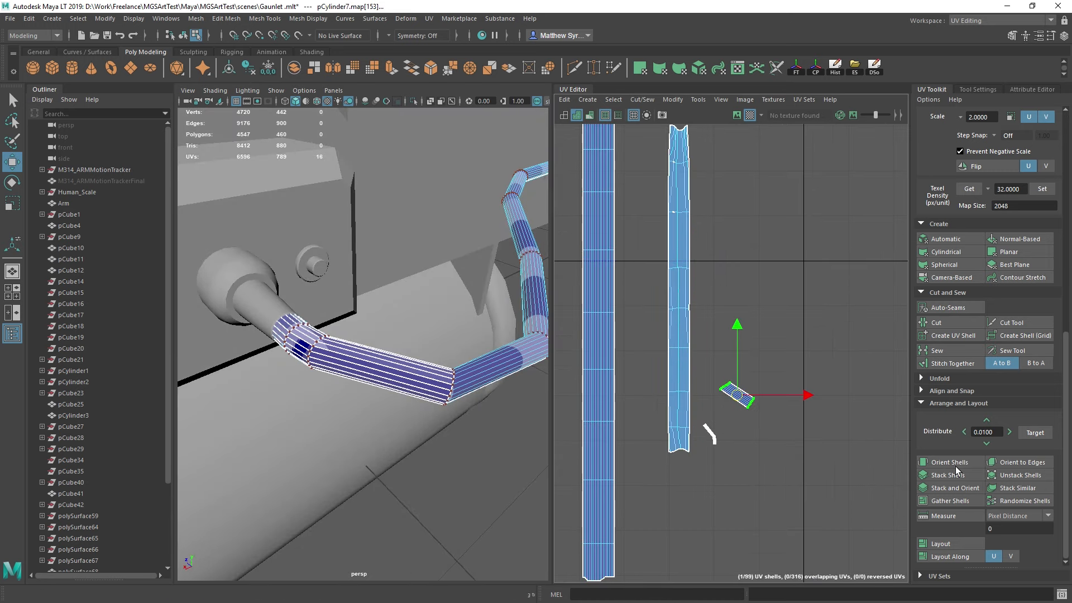
key(q)
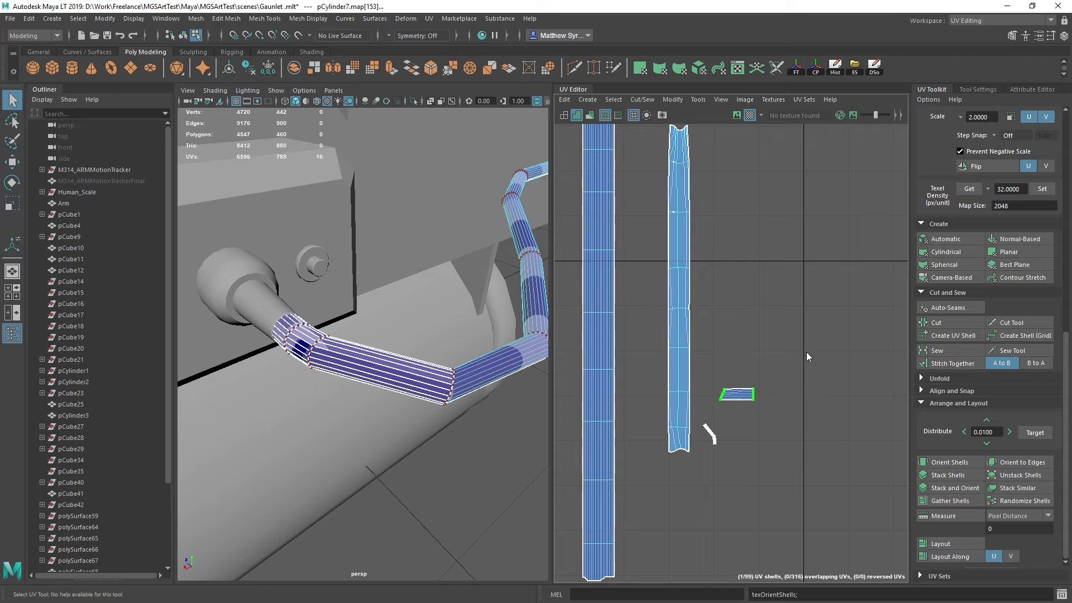
shift+right_drag(807, 352, 853, 290)
scroll(724, 395, up, 4)
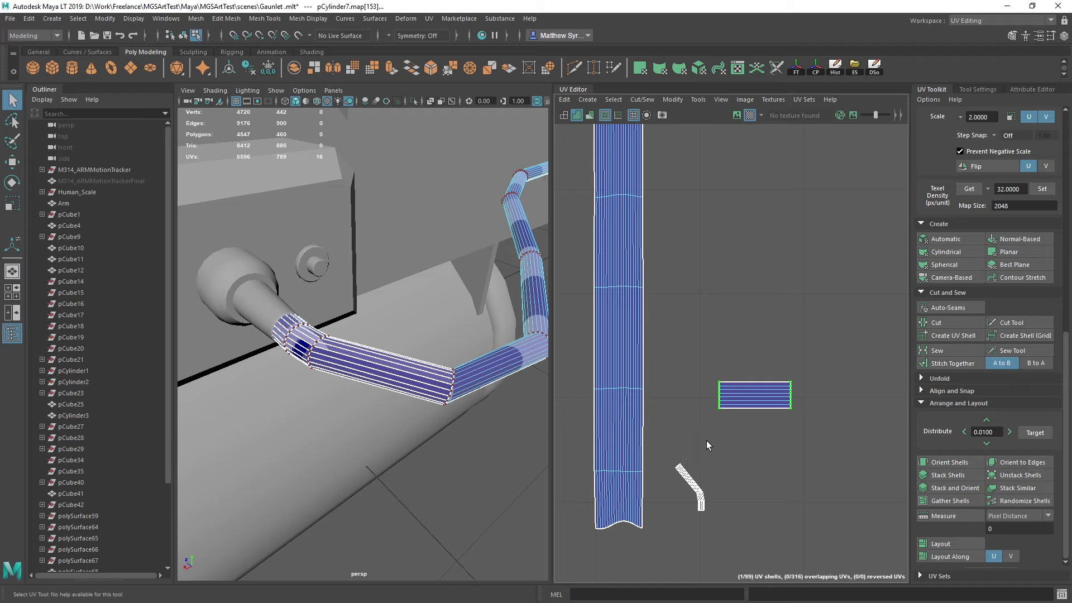
Step: Sew the interior edges of the small bent shell's long, middle and lower sections
alt+middle_drag(693, 493, 736, 389)
scroll(736, 391, up, 8)
right_drag(735, 374, 708, 382)
click(738, 380)
drag(698, 337, 709, 345)
shift+right_drag(754, 283, 754, 303)
drag(753, 426, 767, 433)
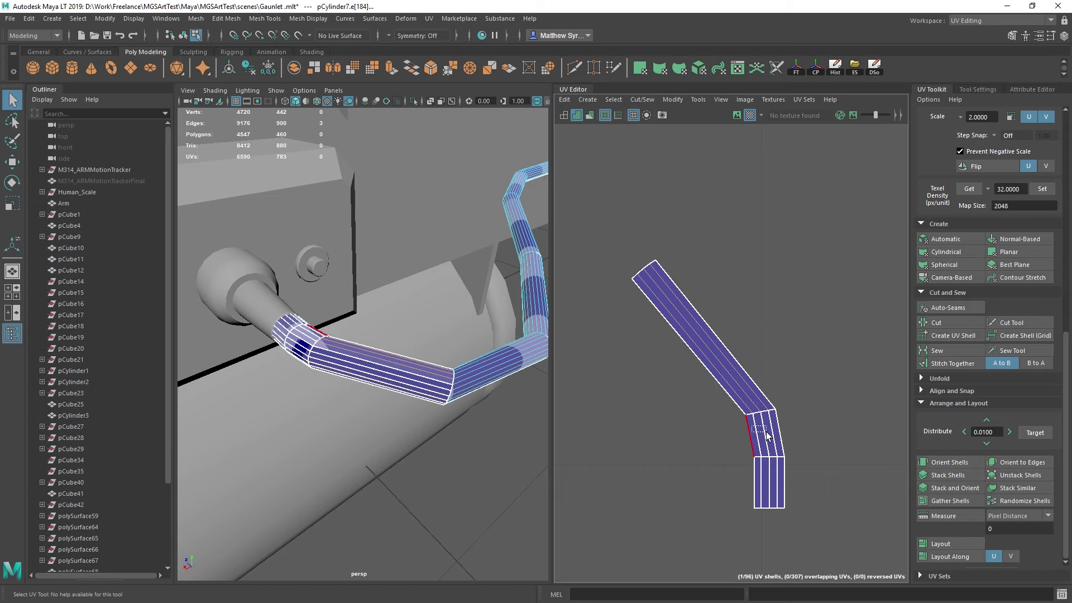
key(g)
drag(759, 471, 779, 484)
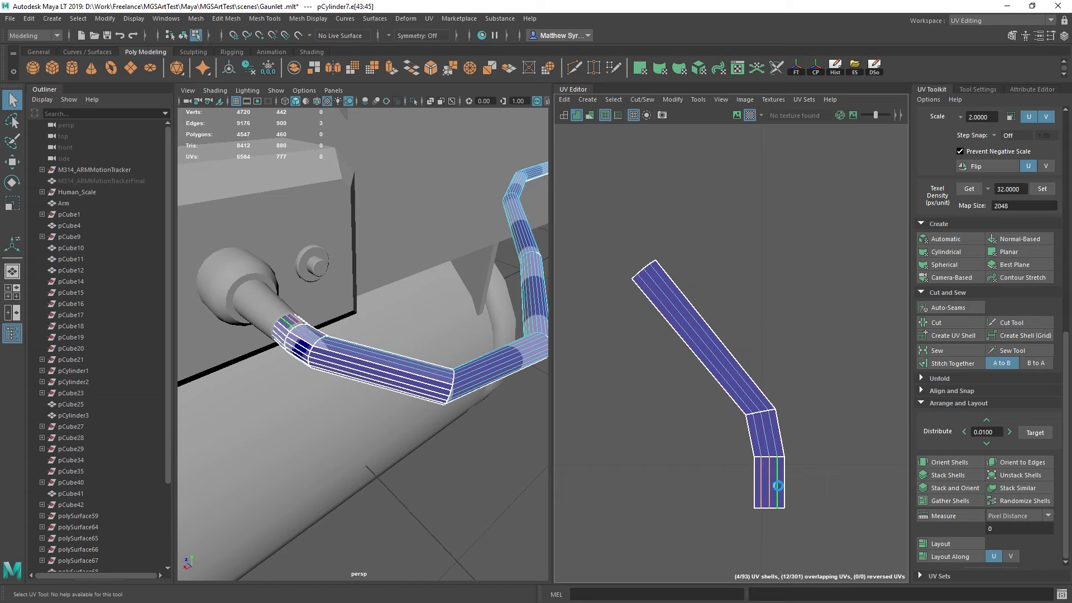
key(g)
Step: Orient and straighten the bent shell's long section, and straighten its middle section
double_click(720, 358)
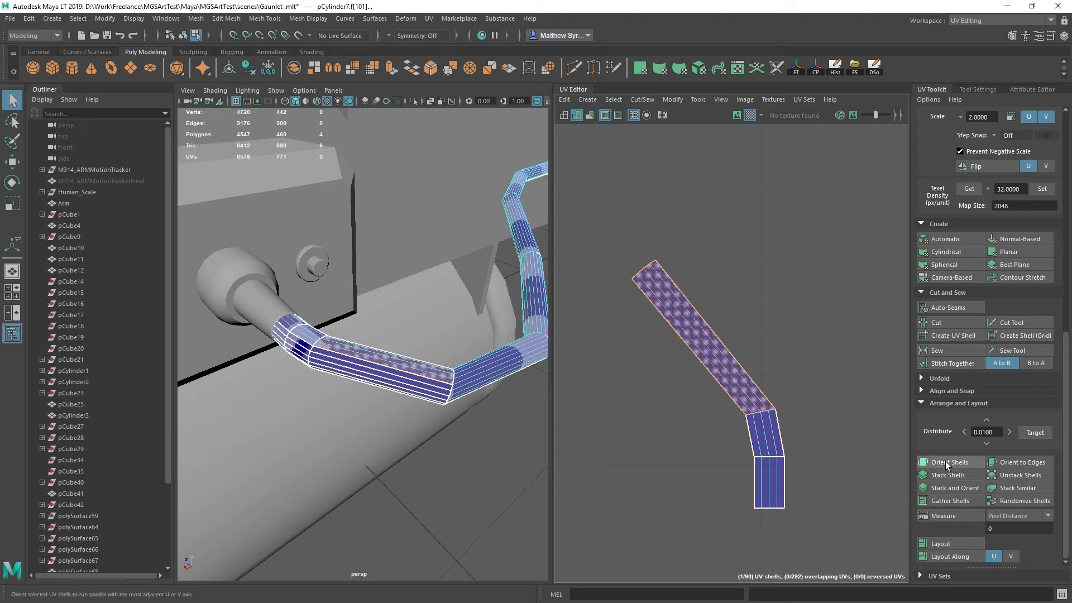
click(946, 461)
shift+right_drag(722, 293, 778, 277)
drag(741, 387, 799, 437)
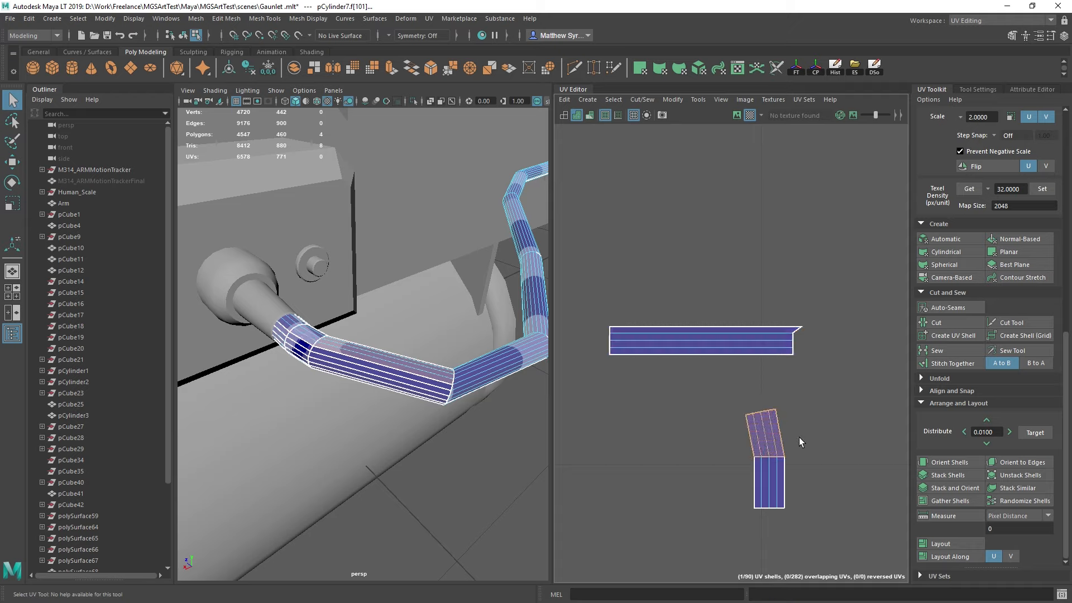
key(g)
Step: Align the UVs at the pointed end of the long section to the minimum U
scroll(733, 450, down, 4)
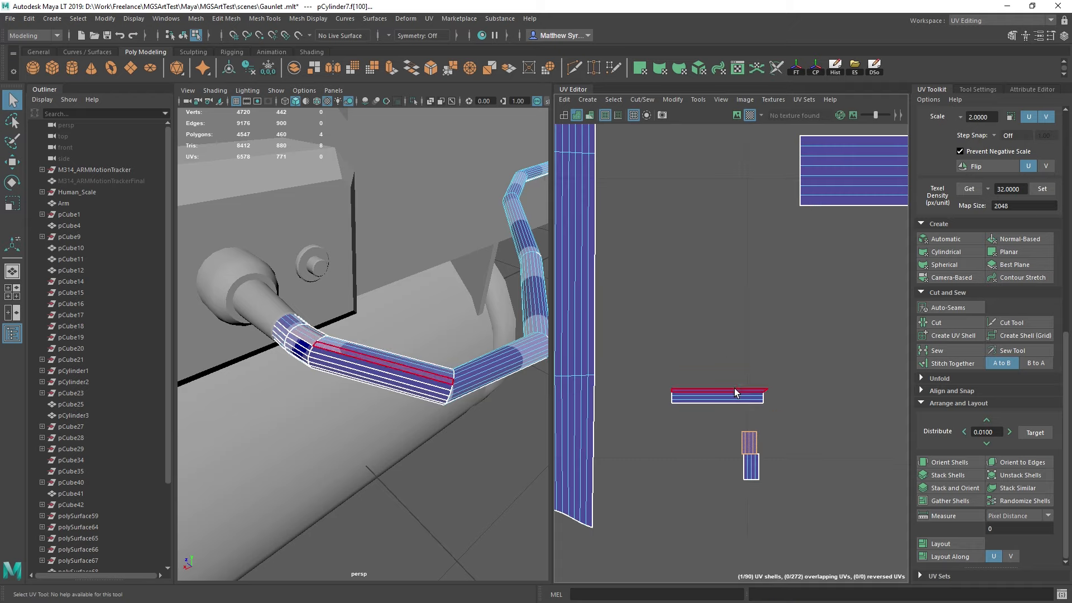
drag(746, 369, 769, 397)
shift+right_drag(755, 316, 749, 341)
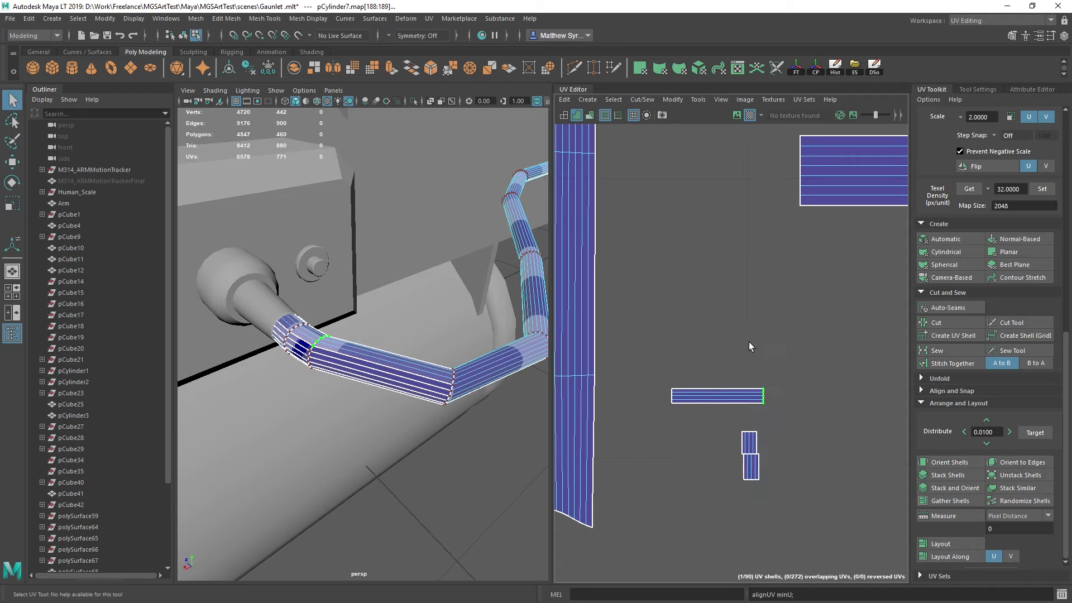
Step: Straighten all UVs of the second cable shell and align the UVs along its notched upper end
scroll(759, 387, down, 4)
scroll(723, 386, down, 8)
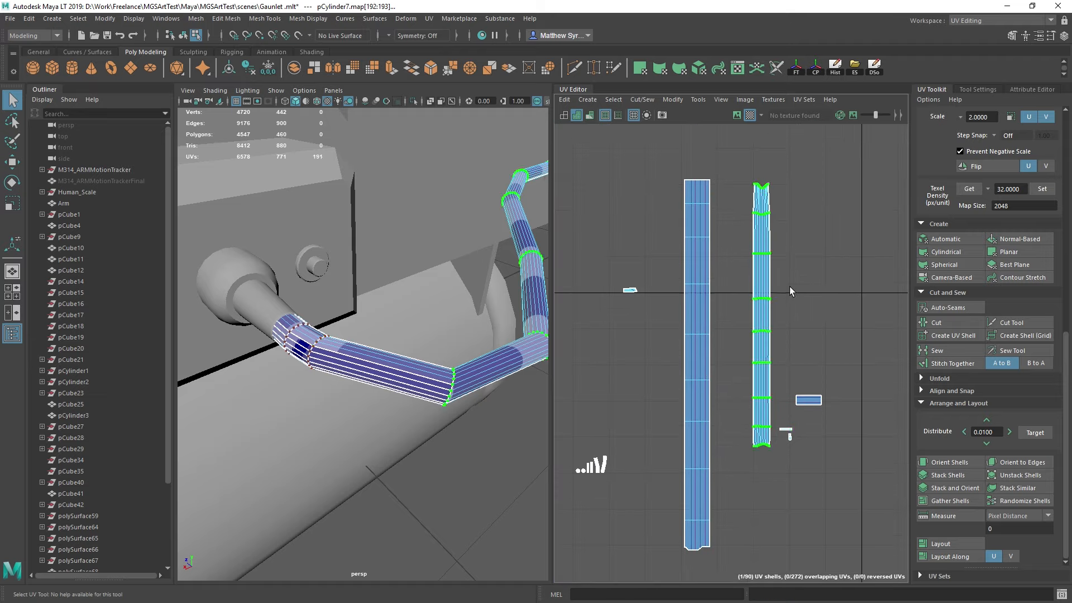
shift+right_drag(805, 269, 839, 221)
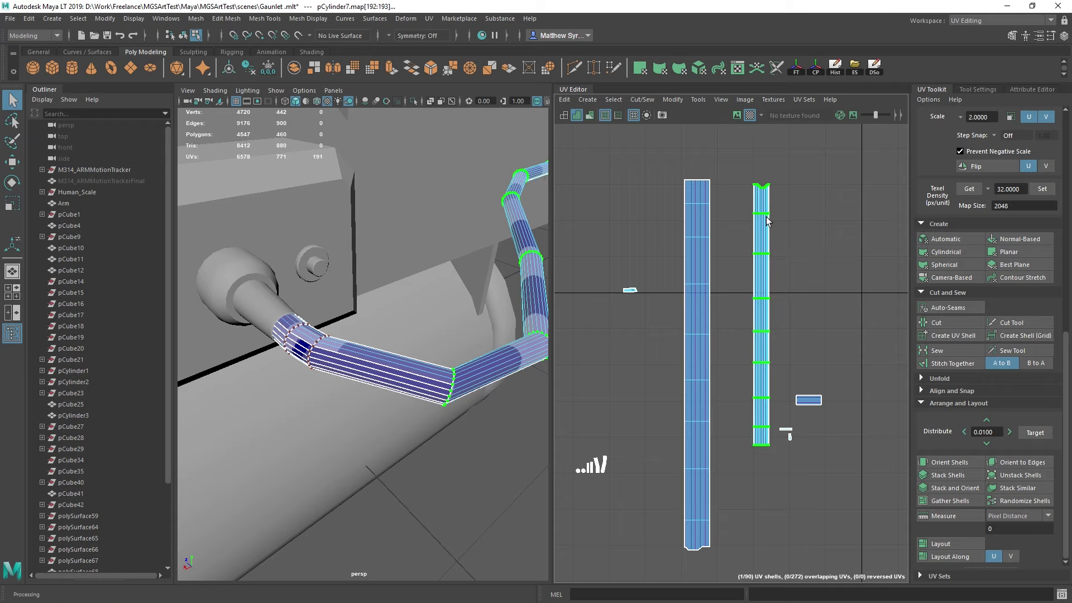
scroll(728, 235, up, 2)
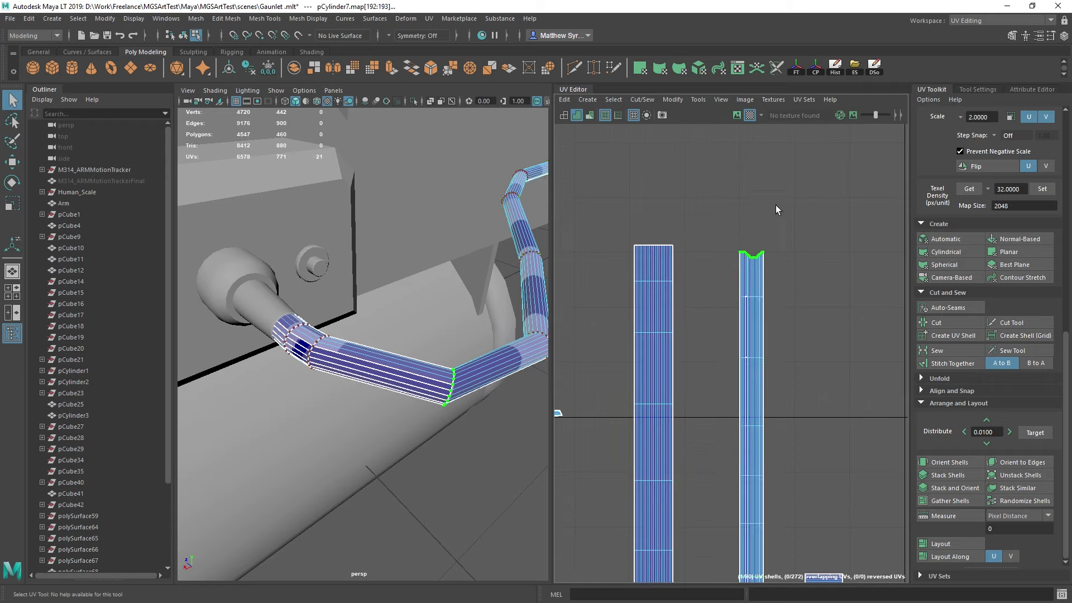
shift+right_drag(772, 202, 833, 223)
Step: Align the UVs along the uneven lower end of the main cable shell
scroll(833, 257, down, 4)
alt+middle_drag(681, 461, 719, 350)
scroll(719, 351, up, 1)
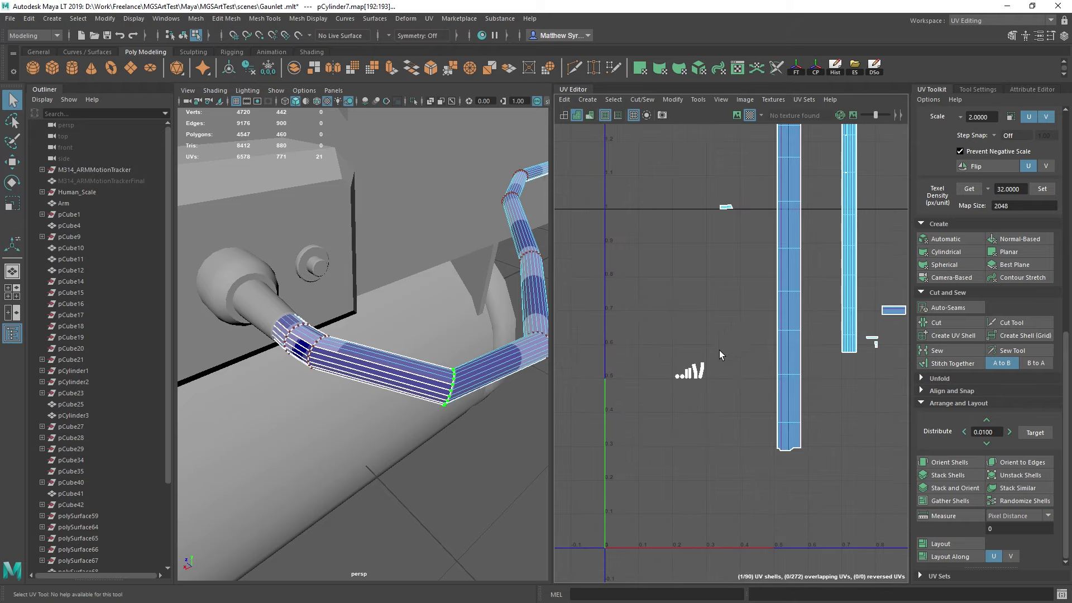
shift+right_drag(838, 435, 916, 420)
Step: Select the faces of the two circular cap shells and delete them from the mesh
alt+middle_drag(740, 199, 756, 262)
scroll(756, 262, up, 1)
alt+middle_drag(704, 528, 725, 325)
scroll(725, 326, up, 5)
alt+middle_drag(704, 208, 708, 284)
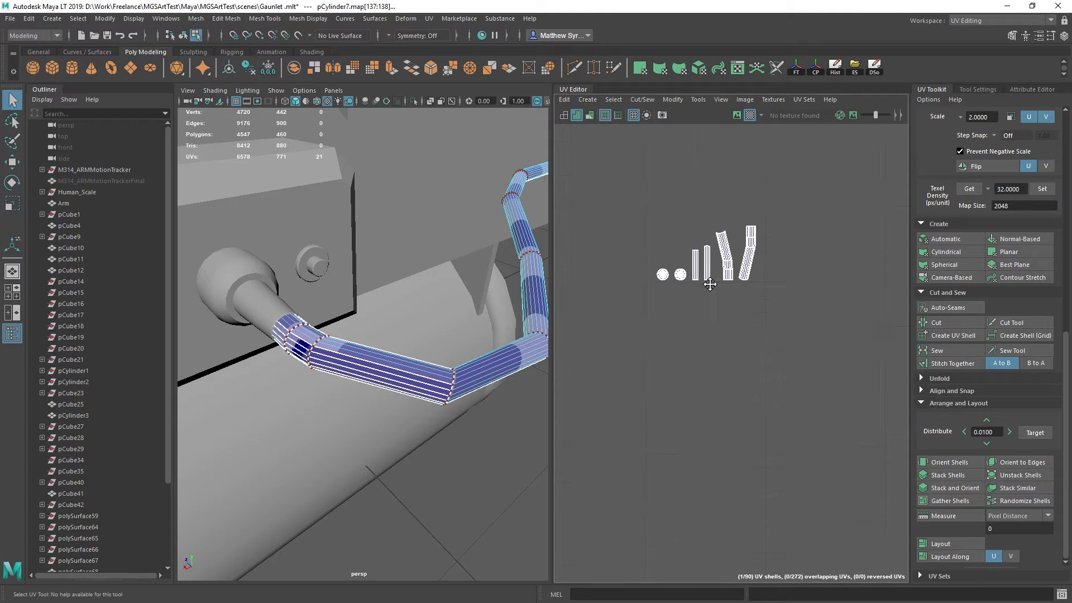
scroll(709, 285, up, 2)
alt+middle_drag(669, 236, 689, 271)
scroll(688, 271, up, 5)
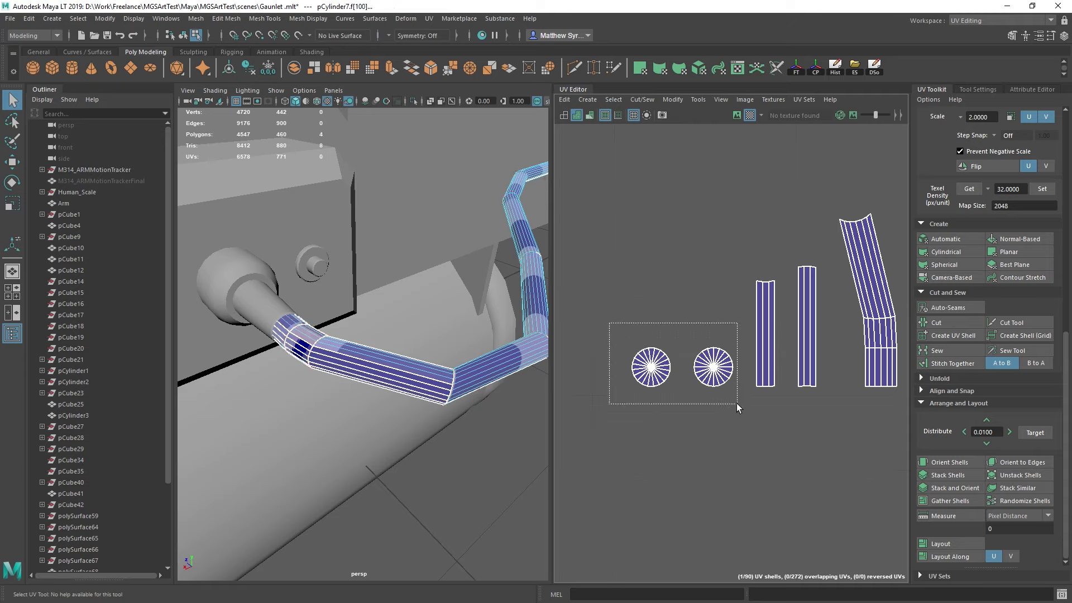
drag(736, 403, 737, 404)
mouse_move(418, 299)
alt+mouse_down()
mouse_move(378, 303)
mouse_move(397, 298)
alt+mouse_up()
alt+middle_drag(397, 297, 403, 304)
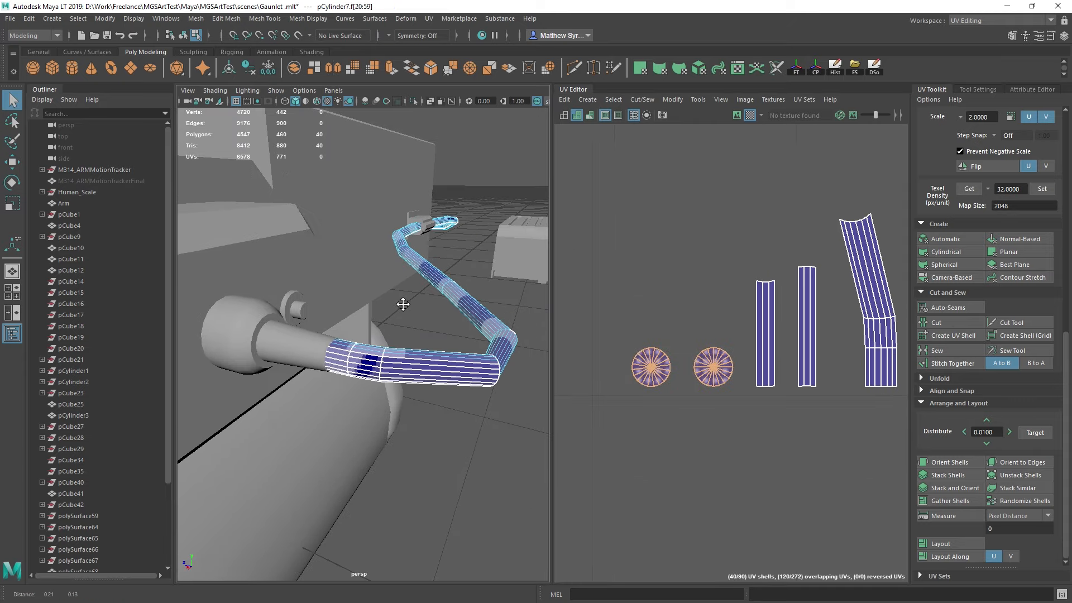
key(Delete)
Step: Select the two bent multi-section shells beside the narrow strips in turn and straighten the UVs of each
scroll(642, 307, down, 4)
alt+middle_drag(800, 347, 694, 301)
scroll(642, 307, up, 2)
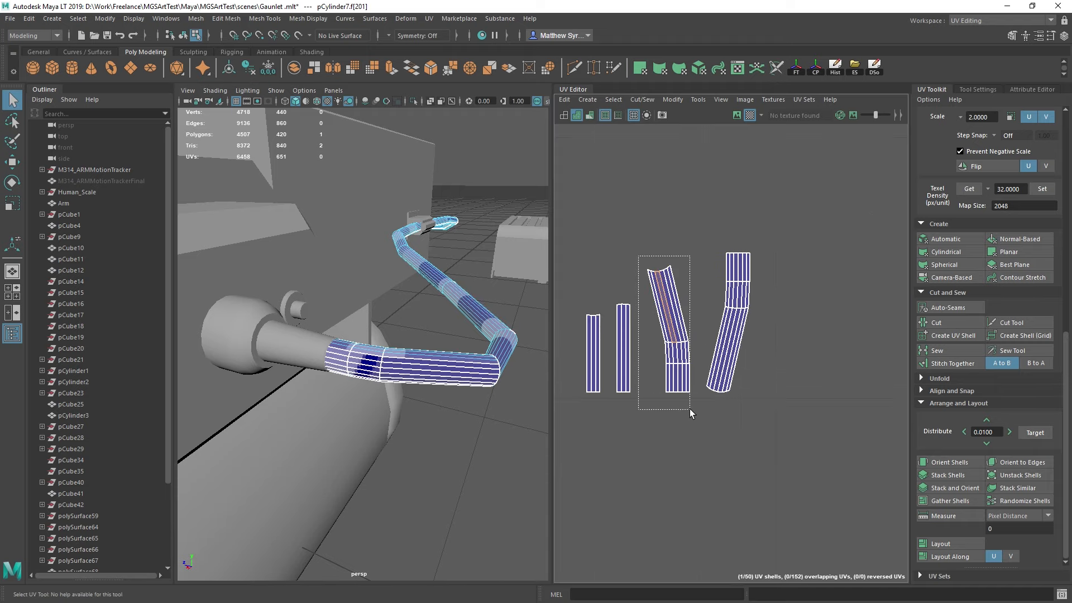
drag(689, 408, 690, 410)
shift+right_click(679, 219)
click(728, 201)
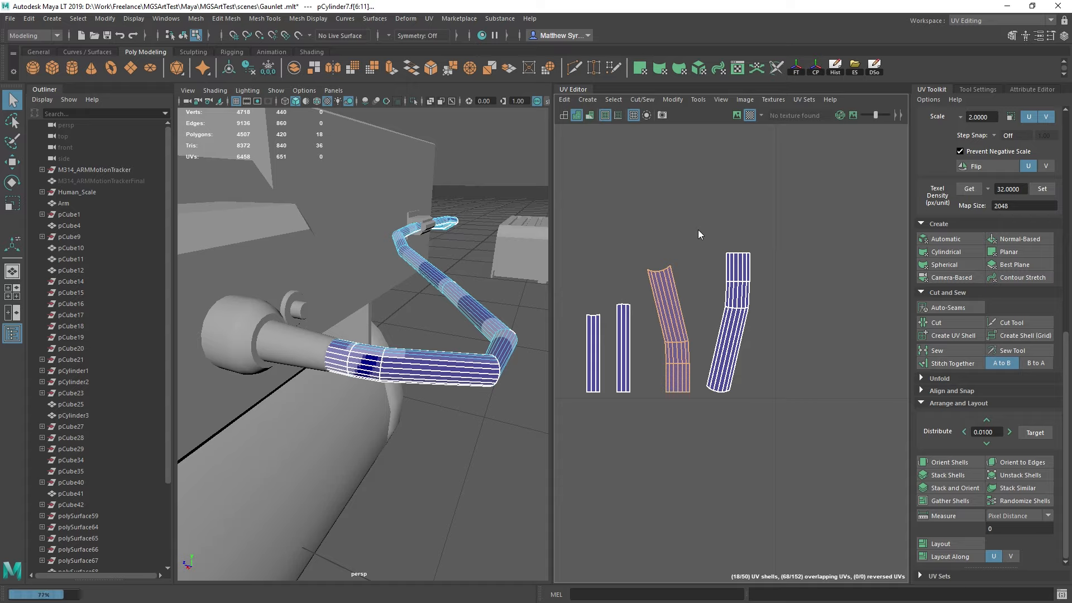
drag(698, 230, 712, 252)
drag(787, 421, 788, 419)
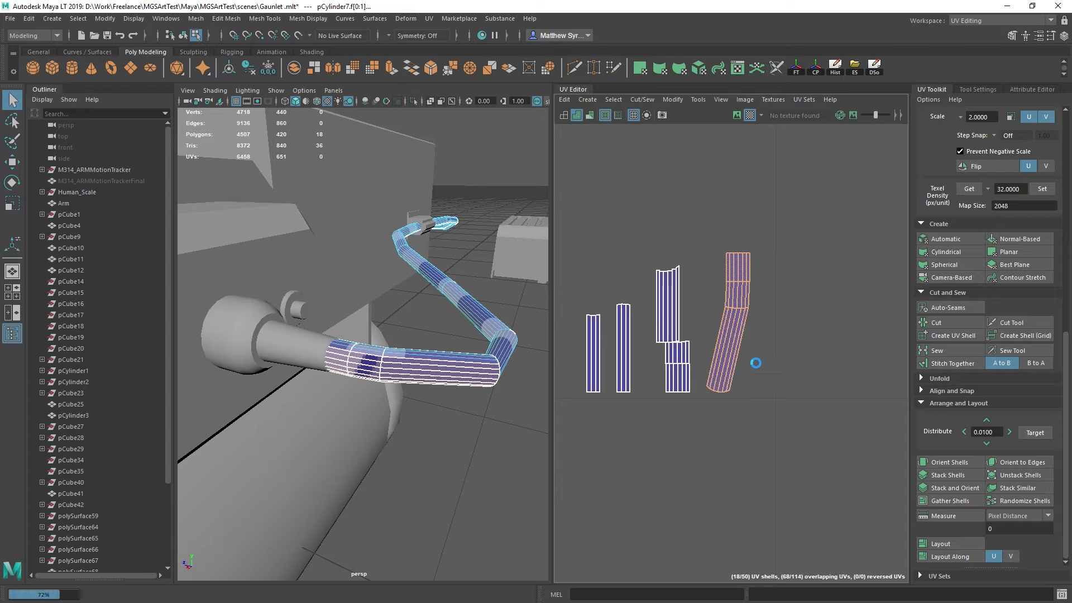
scroll(776, 351, down, 2)
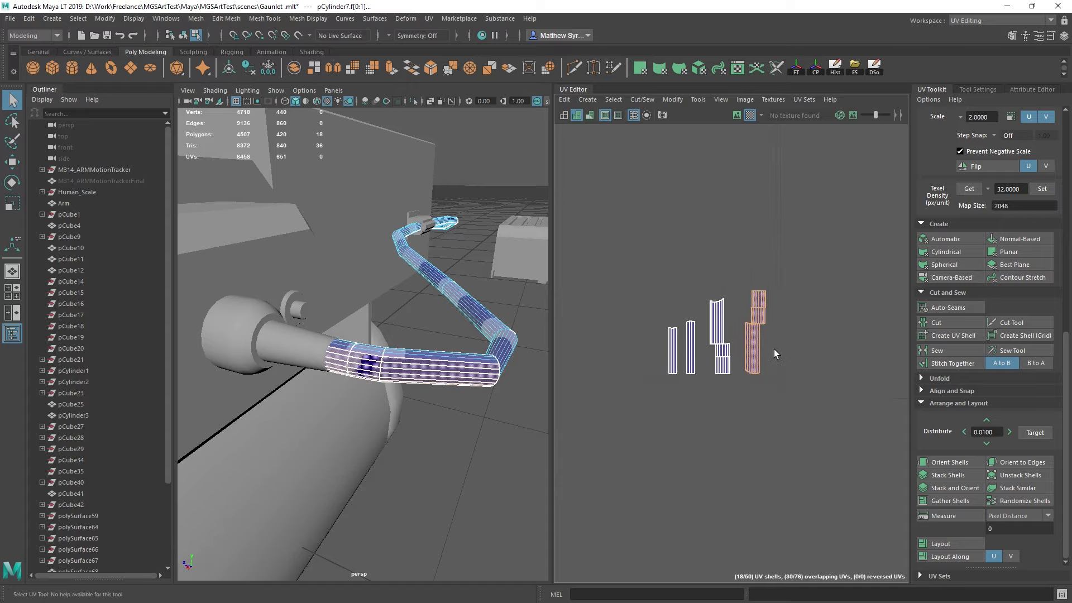
Step: Select the long end section of the small bent cable shell and cut it off as its own UV shell
alt+middle_drag(774, 349, 742, 404)
scroll(742, 403, down, 5)
alt+middle_drag(748, 353, 651, 451)
scroll(652, 451, down, 4)
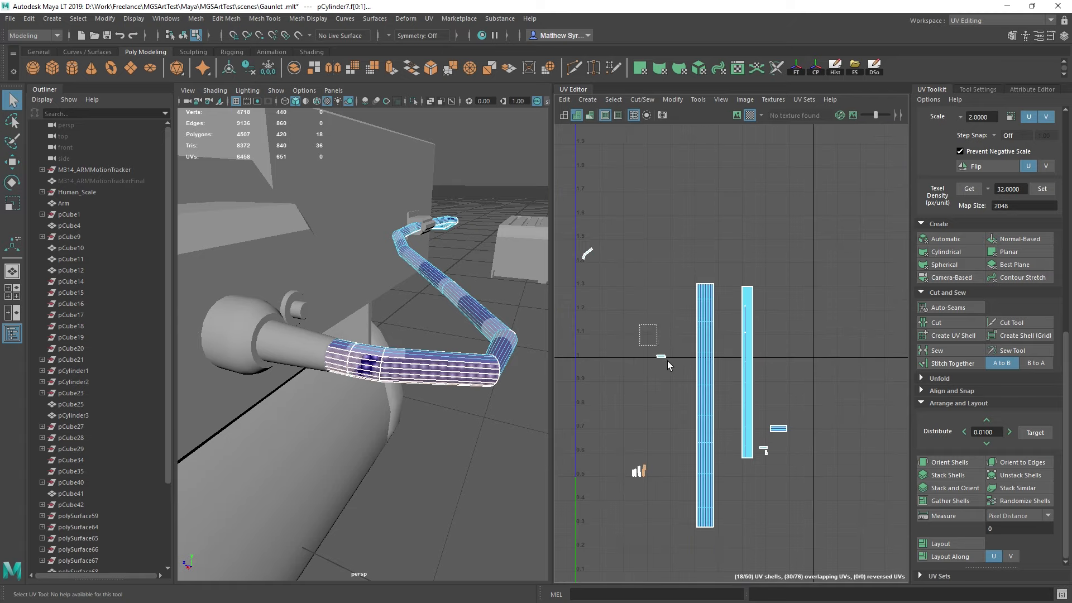
drag(667, 361, 664, 370)
alt+middle_drag(575, 250, 622, 270)
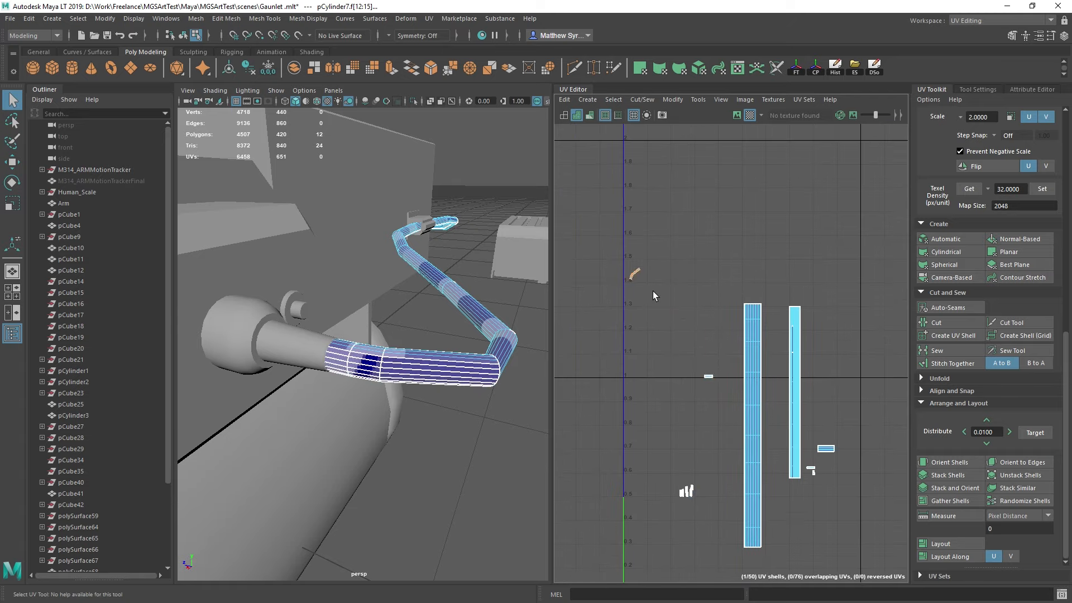
key(f)
drag(745, 292, 816, 374)
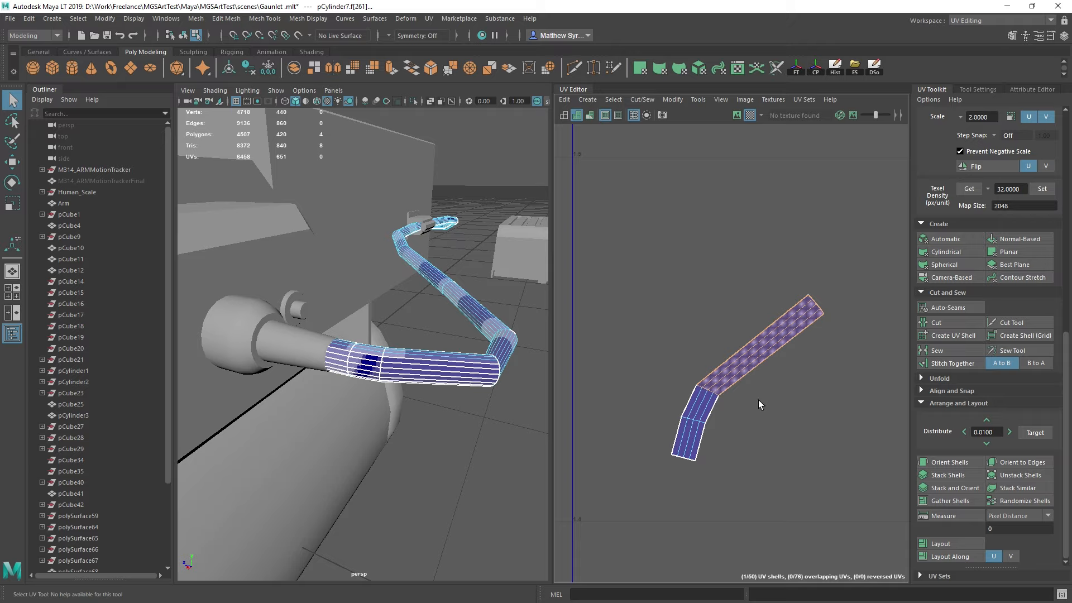
click(936, 336)
key(w)
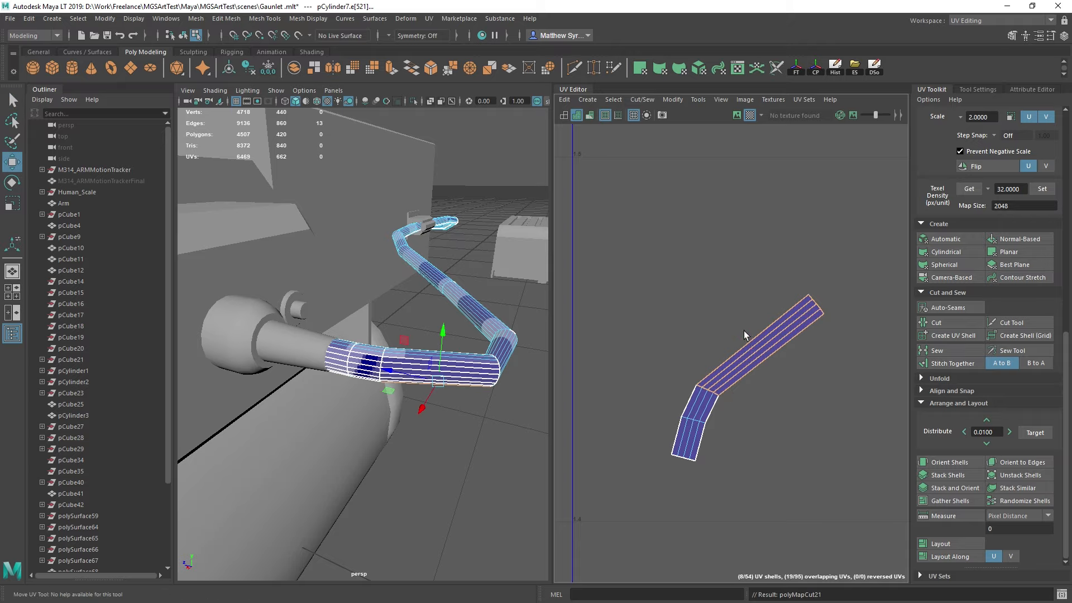
Step: Sew the inner edges of the detached long section together and move the section up, away from the bend
click(744, 331)
click(778, 349)
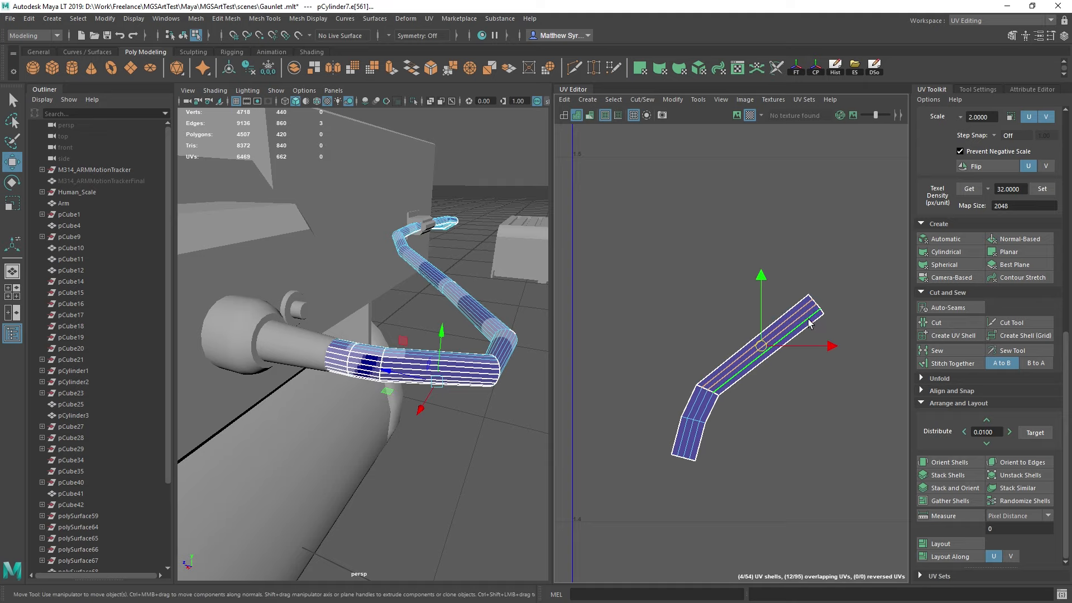
shift+right_drag(779, 348, 812, 351)
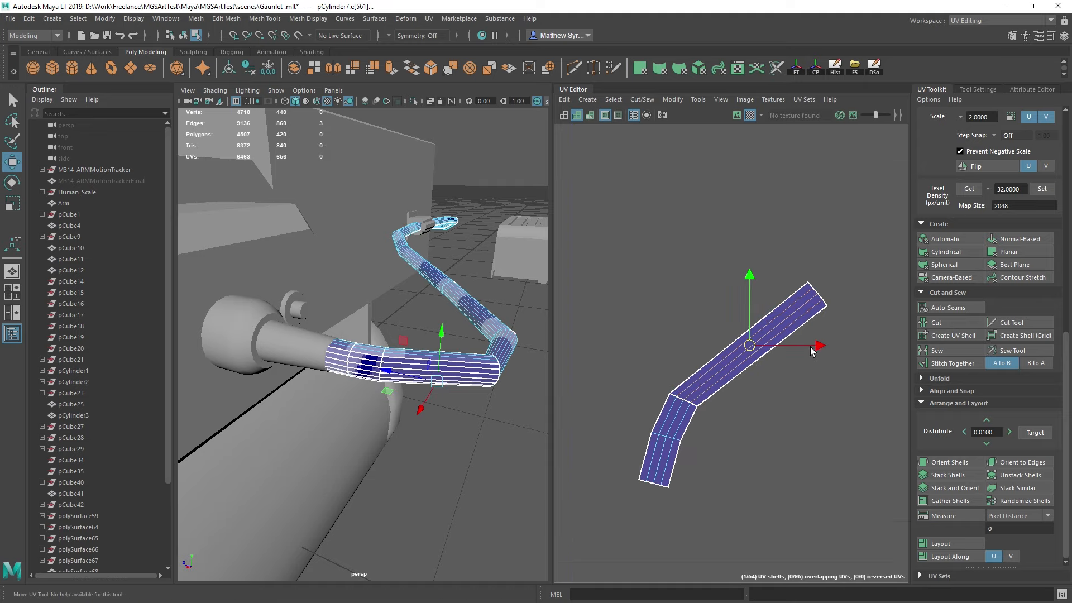
click(719, 377)
shift+double_click(719, 367)
drag(748, 346, 692, 250)
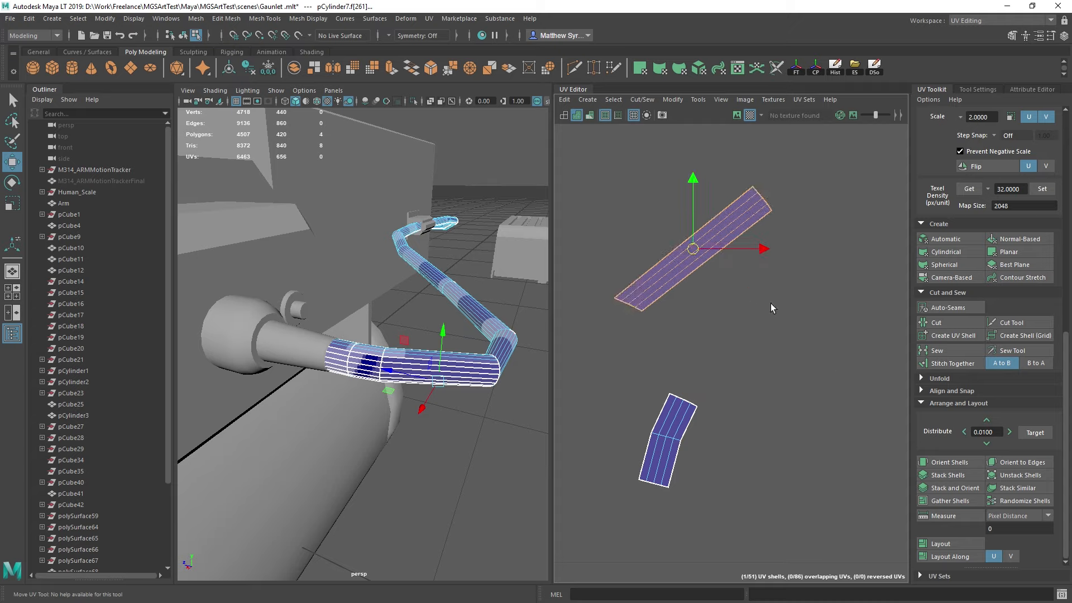
Step: Orient the detached long section upright and straighten its UVs
click(948, 463)
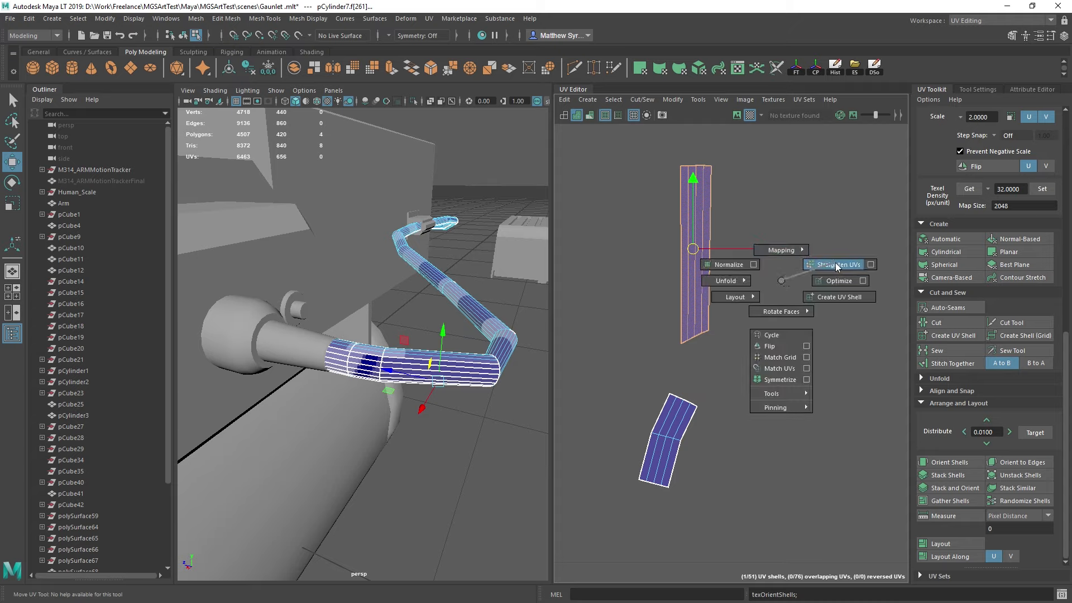
shift+right_drag(836, 266, 842, 264)
shift+right_drag(813, 223, 832, 257)
Step: Straighten the UVs of the small bent two-section piece, one section at a time, until both form a rectangle
drag(712, 422, 704, 424)
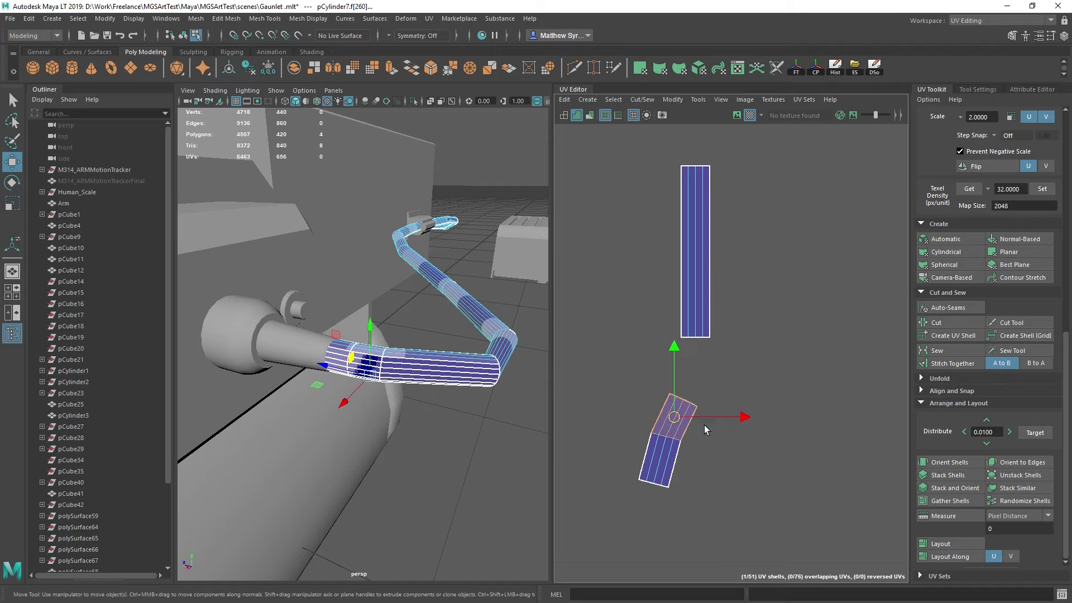
key(g)
drag(636, 459, 693, 506)
key(g)
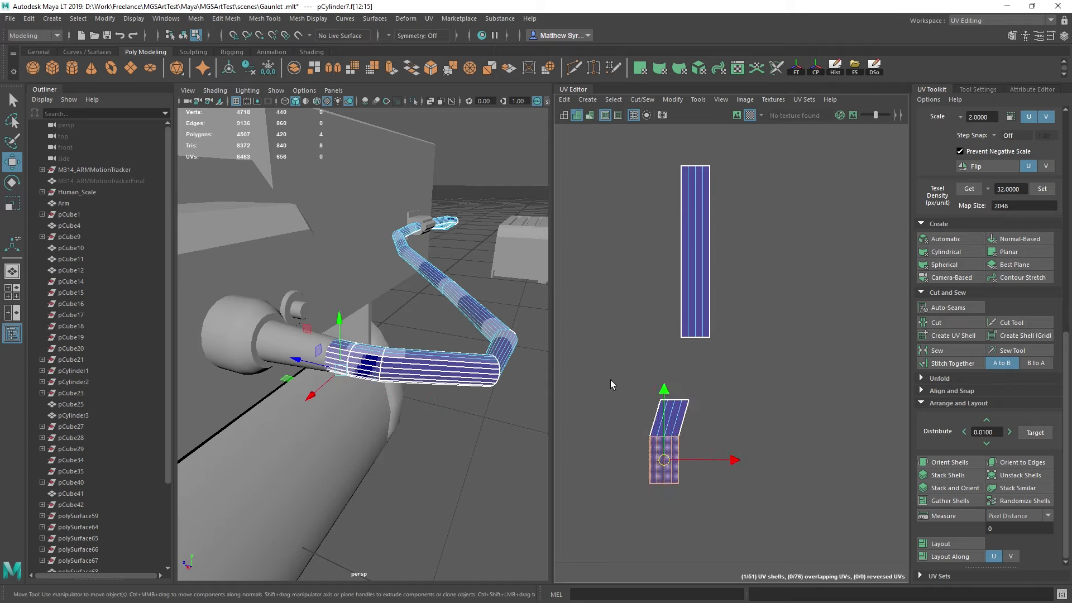
drag(610, 380, 711, 419)
key(g)
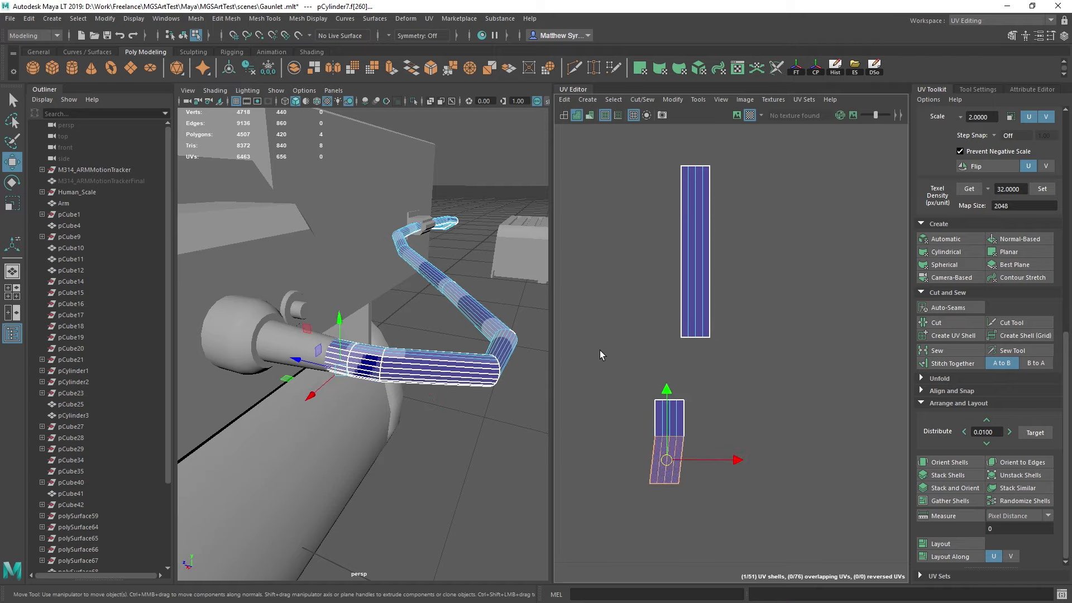
drag(600, 350, 698, 479)
key(g)
Step: Select the side edge of the long straightened shell and stitch the adjoining cable strips onto it
scroll(783, 393, down, 7)
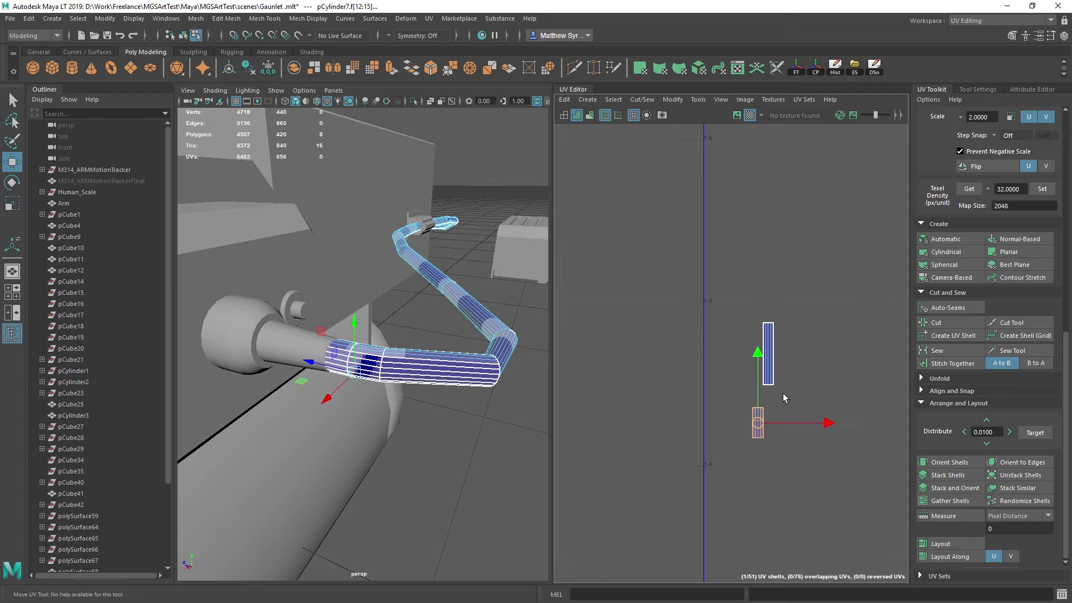
scroll(776, 388, up, 4)
key(q)
right_drag(759, 362, 780, 244)
scroll(778, 291, up, 3)
drag(691, 344, 716, 357)
shift+right_drag(717, 358, 717, 315)
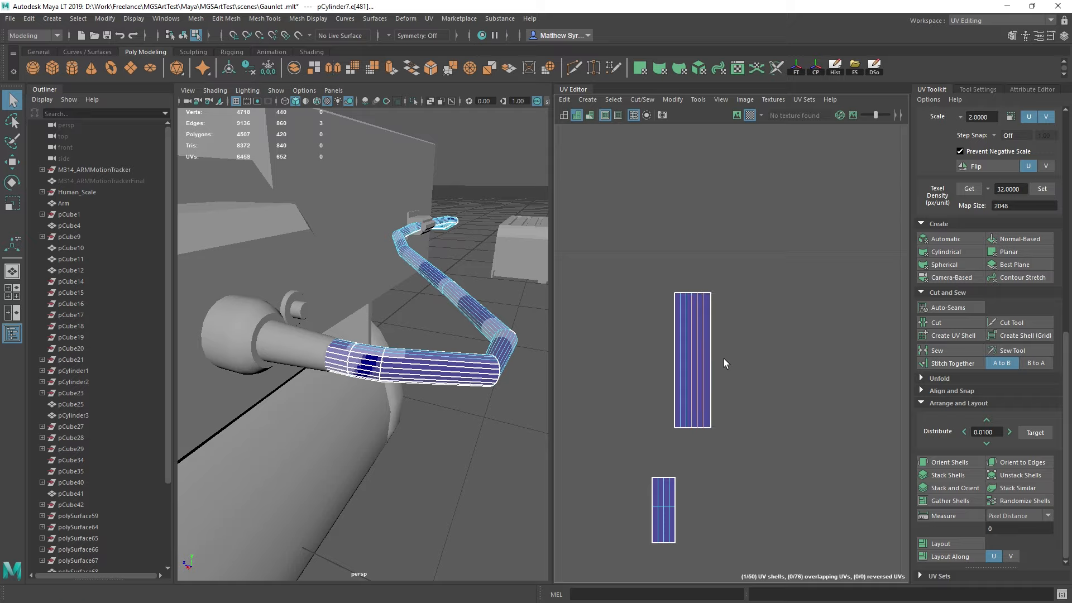
key(g)
key(g)
Step: Stitch the remaining strips of this cable section onto the widened shell's side and undo the last surplus stitch
drag(690, 329, 773, 356)
key(g)
key(g)
key(g)
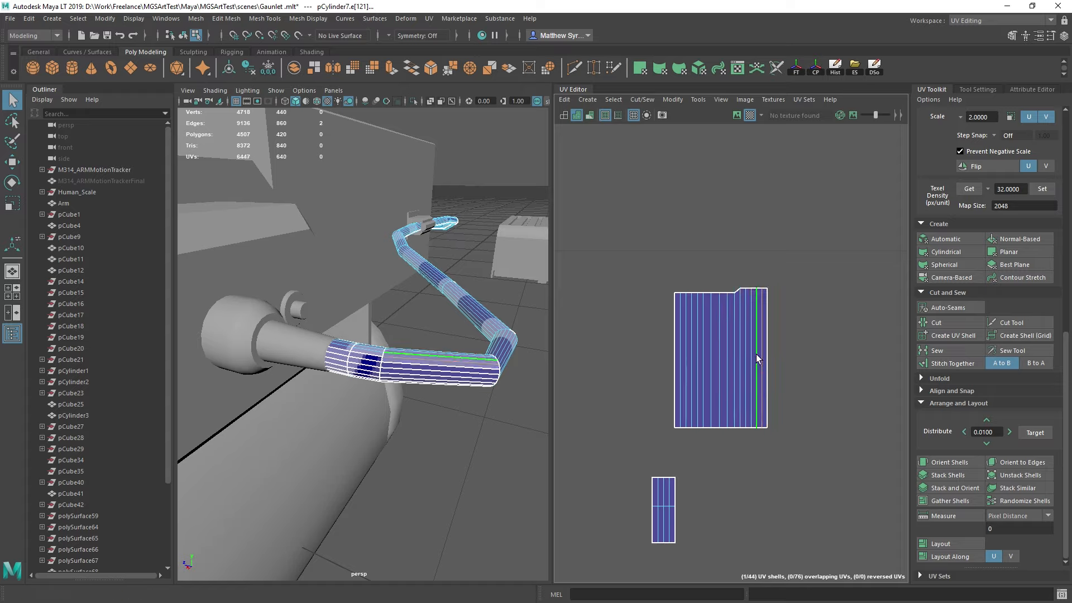
key(g)
click(733, 325)
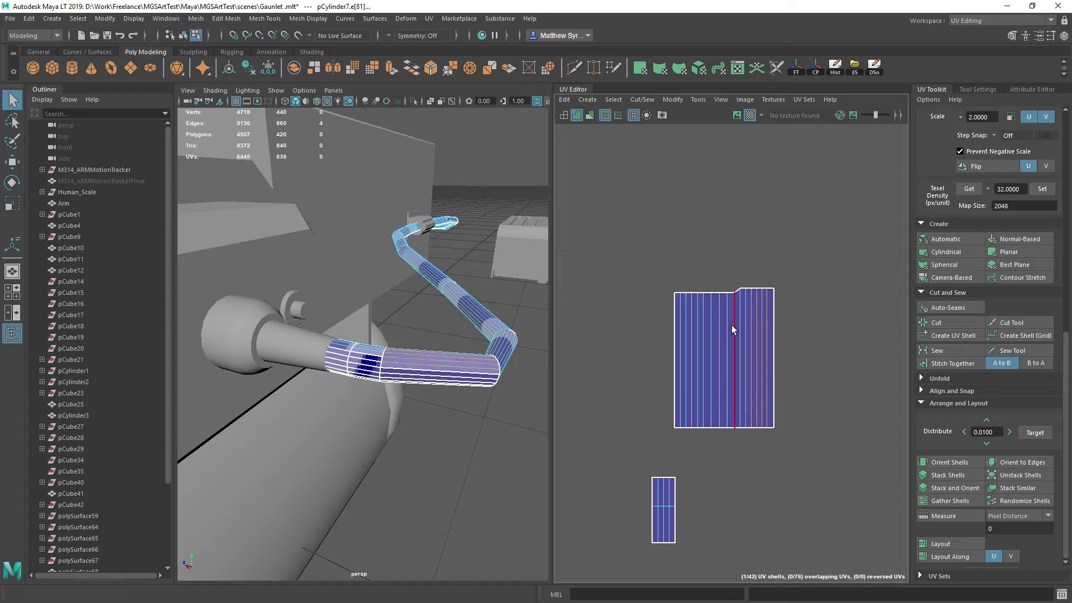
click(773, 329)
key(g)
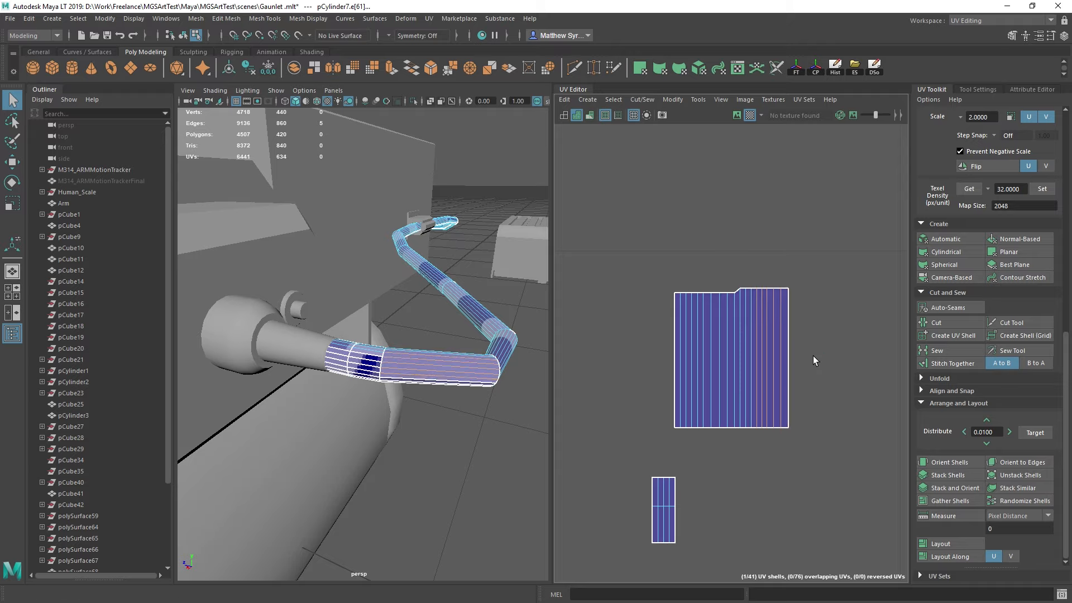
key(g)
key(g)
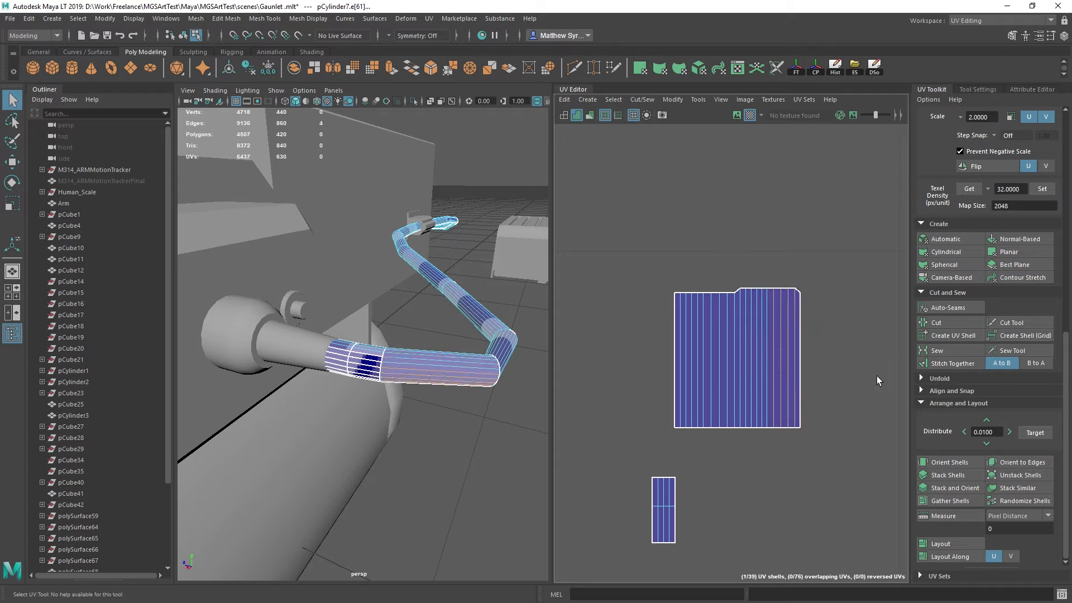
key(g)
key(ctrl+z)
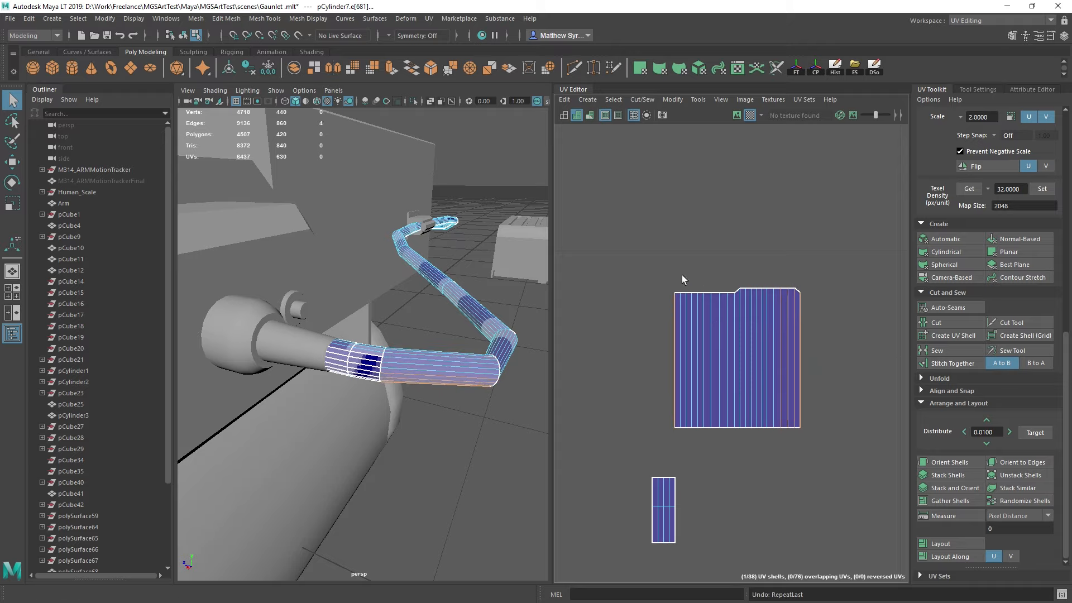
Step: Align the UVs along the uneven upper end of the widened rectangular shell
key(F12)
drag(655, 270, 816, 304)
shift+right_drag(793, 228, 877, 231)
Step: Stitch the adjoining piece onto the upper section's side edge of the small two-section shell
scroll(847, 282, down, 3)
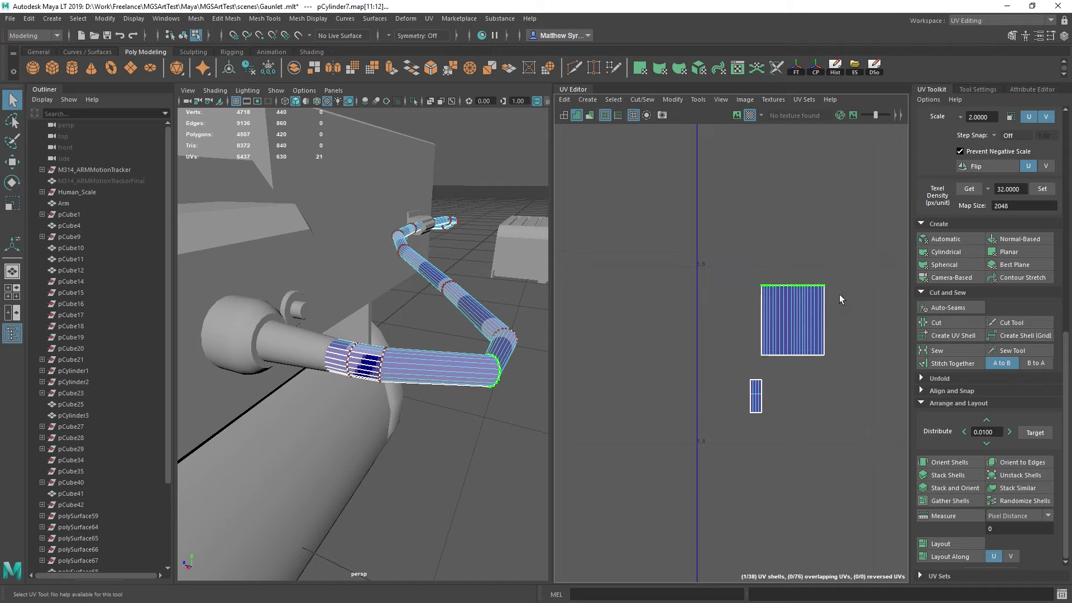
scroll(819, 352, down, 2)
alt+middle_drag(836, 373, 725, 316)
scroll(740, 329, down, 3)
mouse_move(771, 353)
alt+middle_down()
mouse_move(726, 322)
mouse_move(753, 348)
alt+middle_up()
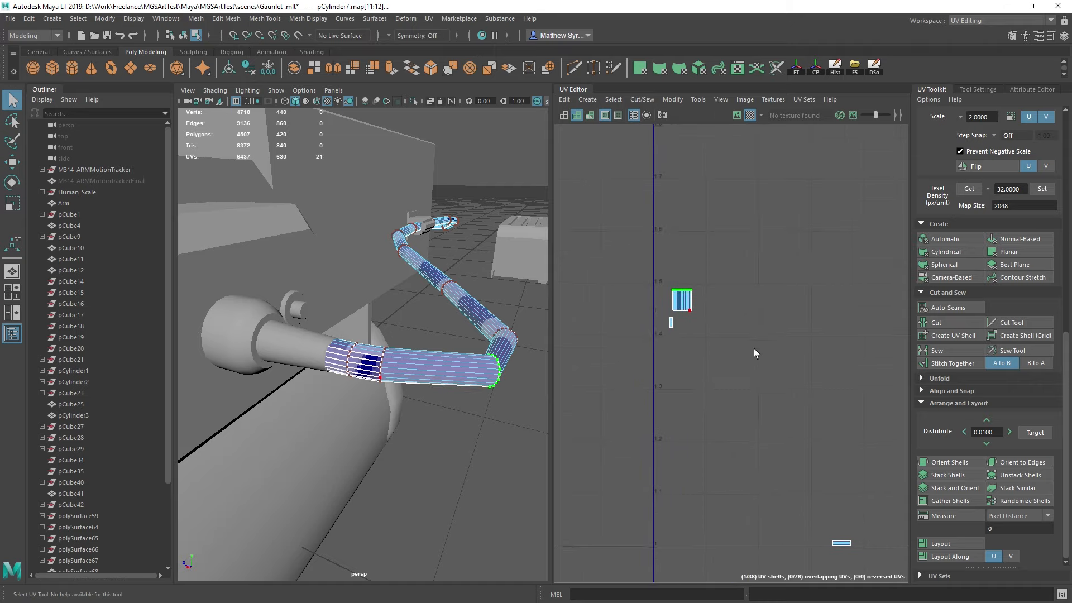
scroll(679, 292, up, 8)
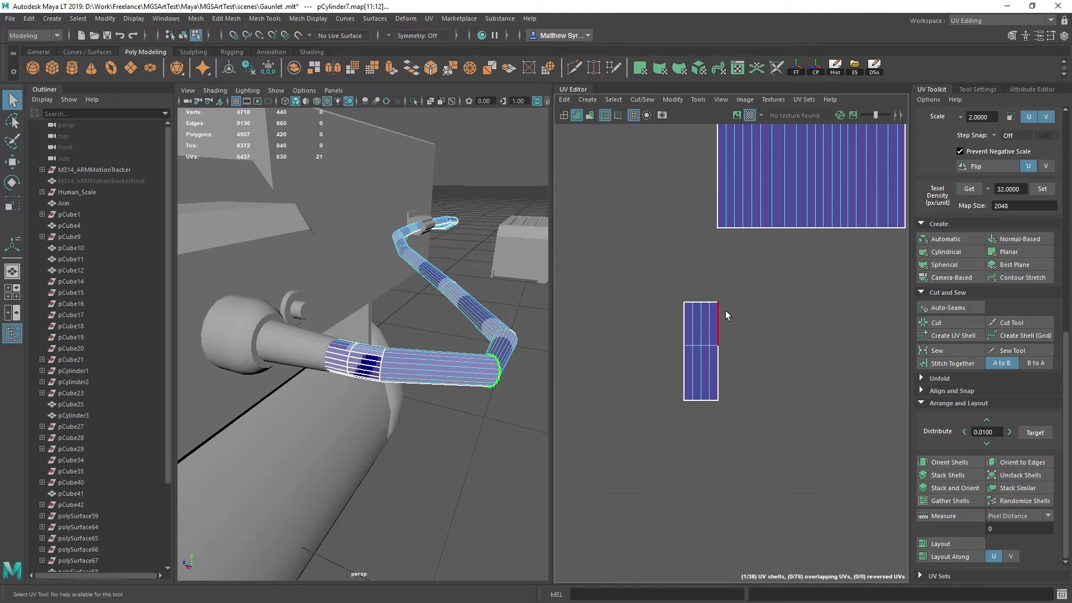
shift+right_drag(791, 304, 791, 336)
Step: Move the wide rectangular shell and the small two-section shell together down towards the other narrow cable shells
scroll(739, 401, down, 8)
alt+middle_drag(864, 471, 680, 255)
scroll(694, 295, down, 3)
alt+middle_drag(615, 228, 705, 292)
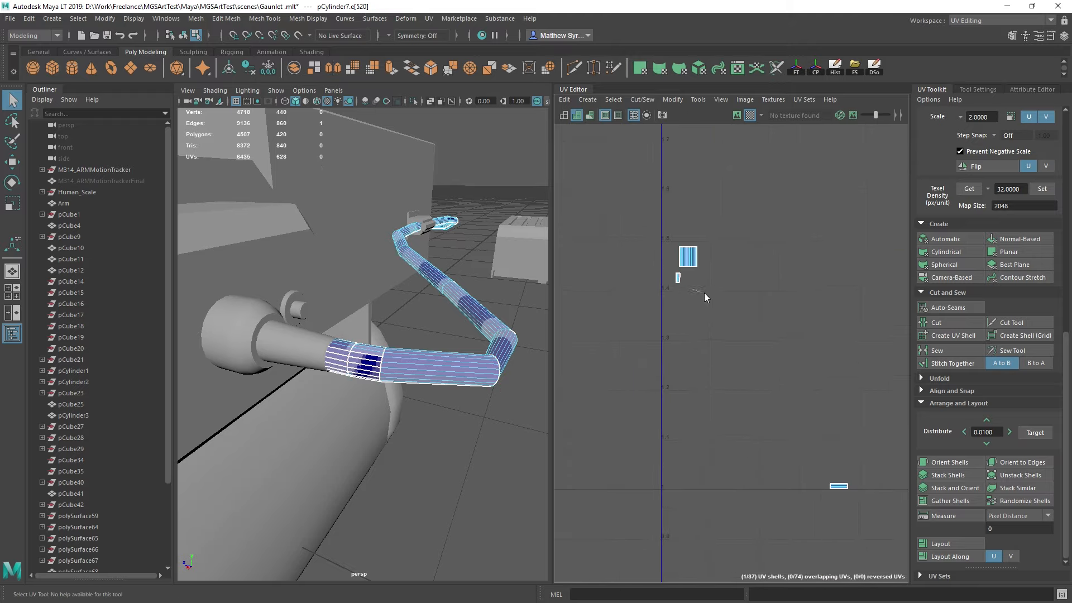
scroll(755, 315, down, 4)
key(w)
drag(713, 288, 817, 564)
Step: Select the inner seam edges in both sections of the lower multi-section shell and stitch them together
alt+middle_drag(808, 524, 696, 282)
scroll(694, 327, up, 5)
scroll(693, 327, up, 6)
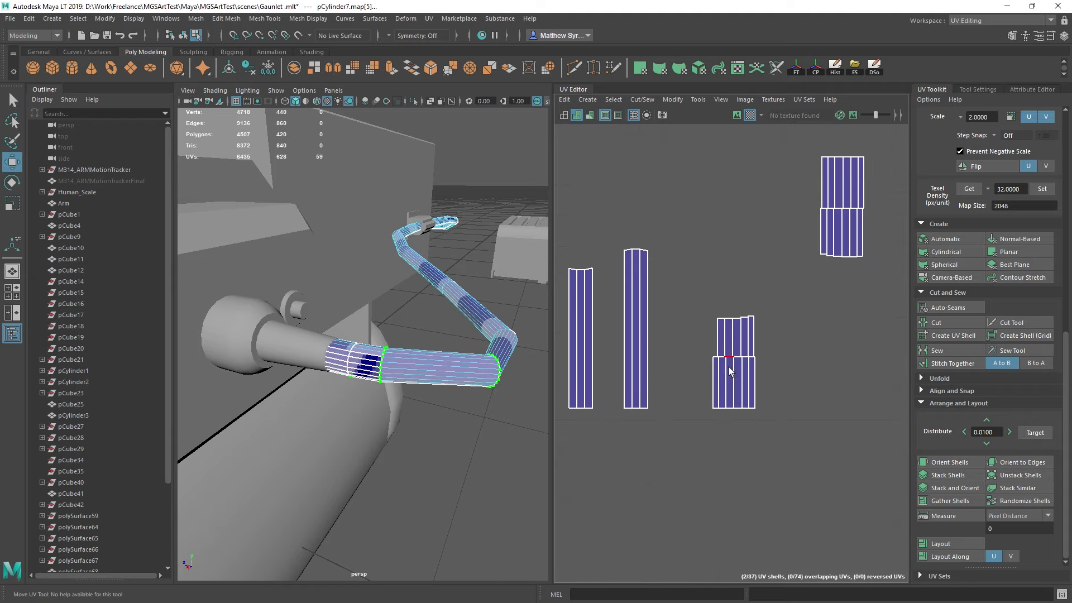
drag(750, 388, 749, 387)
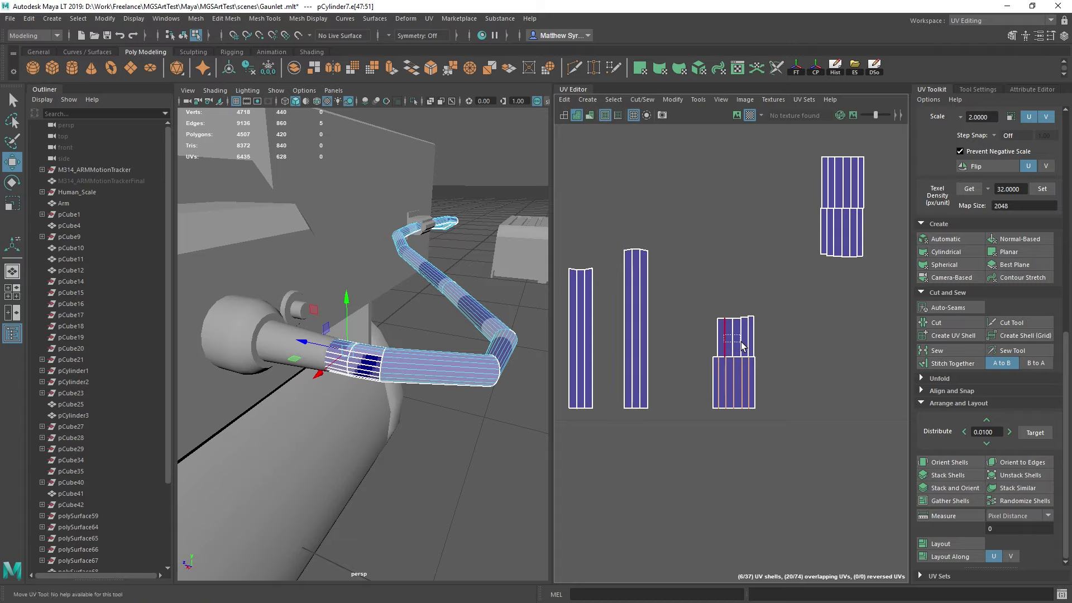
shift+right_click(745, 224)
click(754, 252)
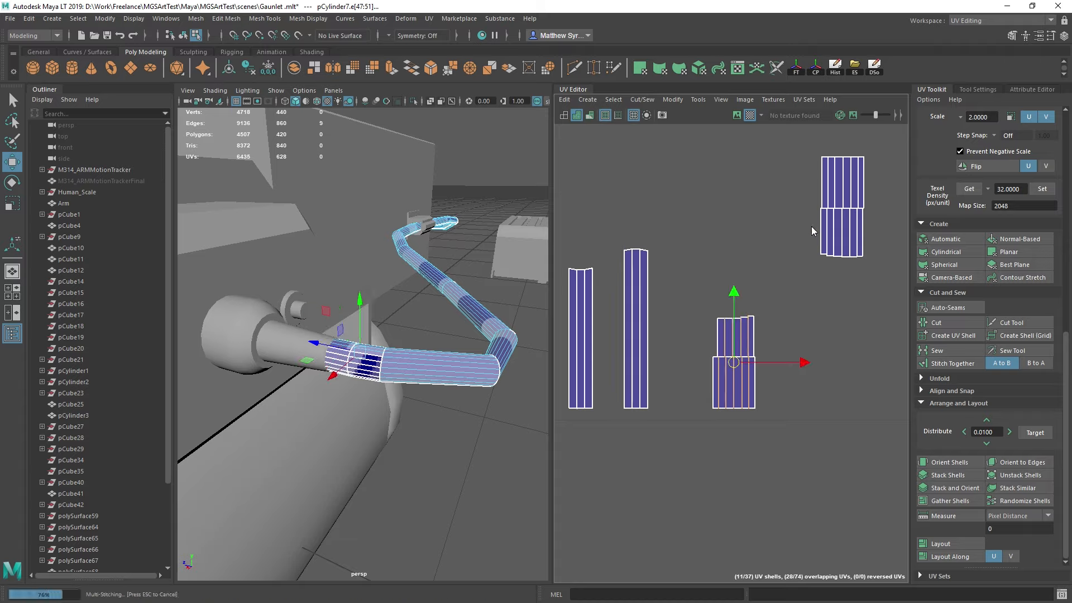
Step: Stitch the inner seam edges of the other multi-section shell and of the narrow strip shells
drag(824, 176, 859, 232)
key(g)
key(g)
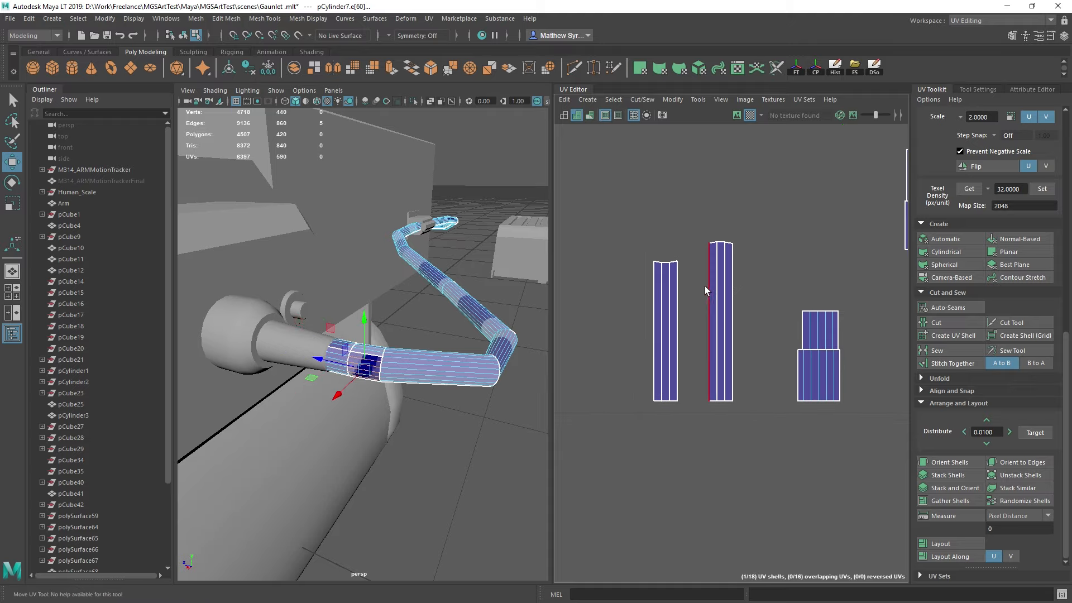
click(725, 307)
key(g)
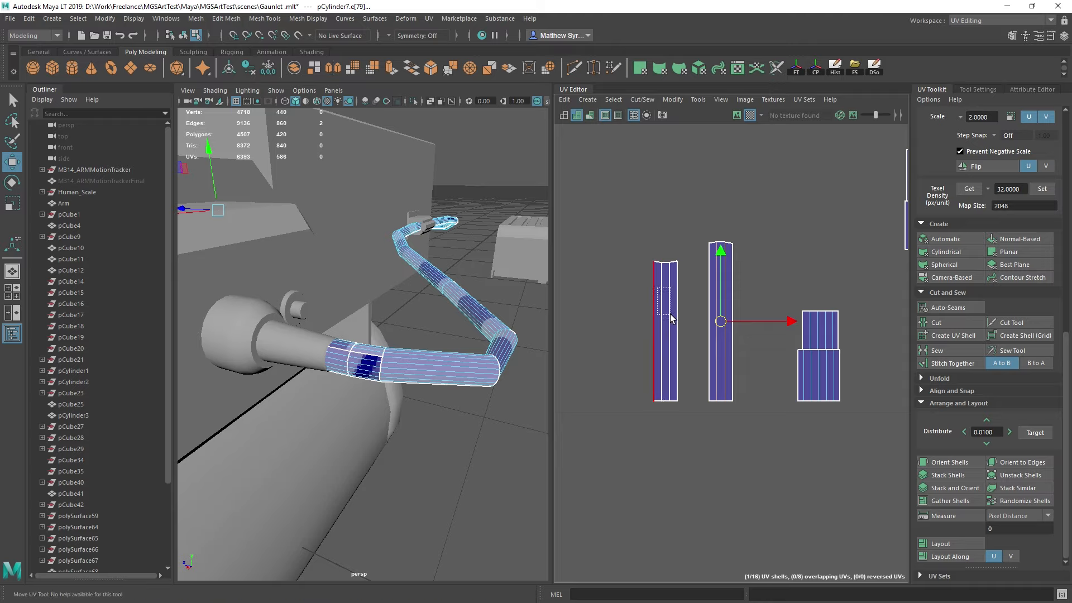
Step: Stitch the adjoining strips onto the side edges of the small two-row shell, first the upper row, then the lower row
alt+middle_drag(814, 345, 725, 391)
scroll(758, 397, down, 9)
scroll(752, 394, up, 8)
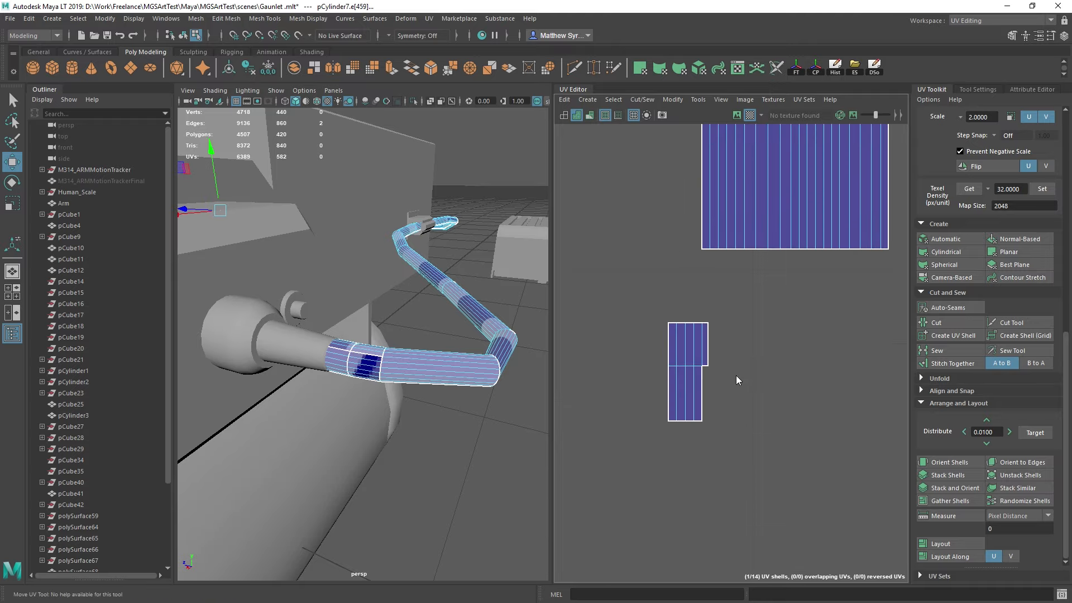
click(709, 348)
shift+right_drag(769, 316, 767, 339)
click(704, 389)
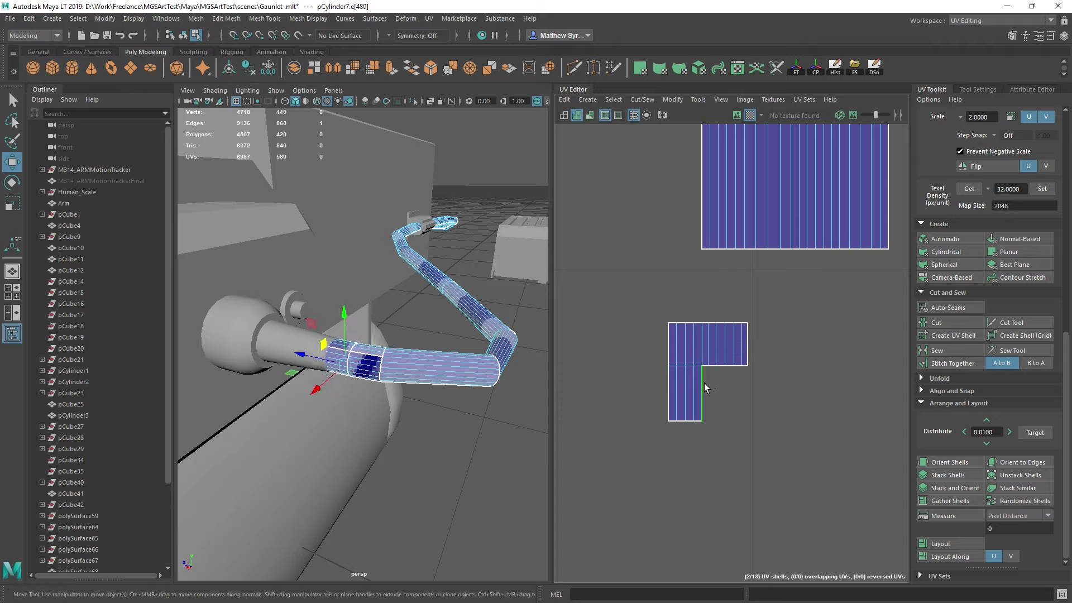
key(g)
click(745, 382)
key(g)
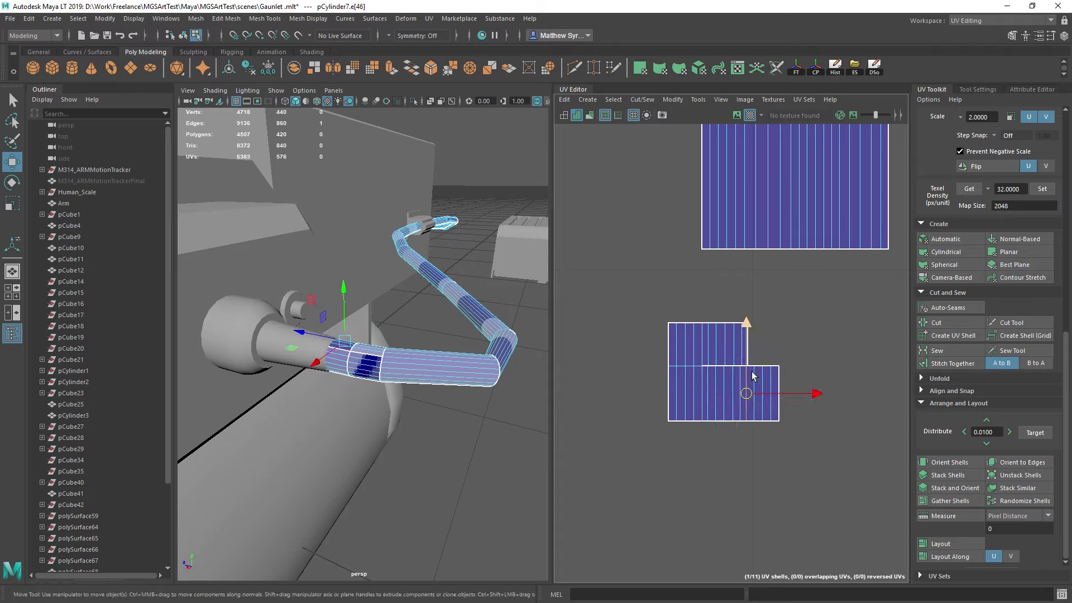
Step: Stitch the remaining pieces onto the outer ends of both rows to complete the two-row shell's width
click(751, 353)
key(g)
click(775, 359)
key(g)
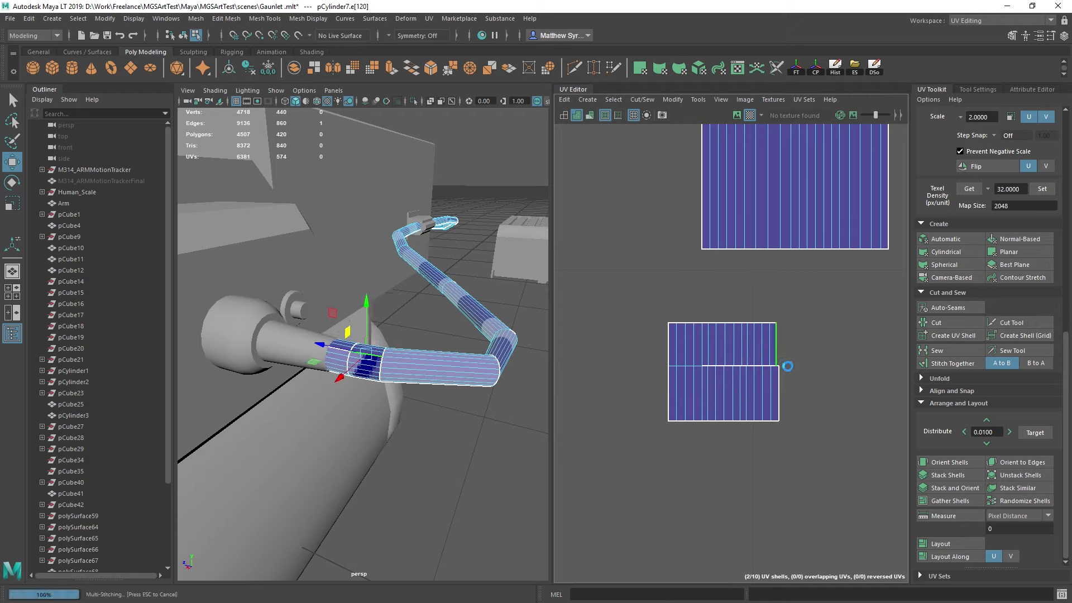
click(777, 385)
key(g)
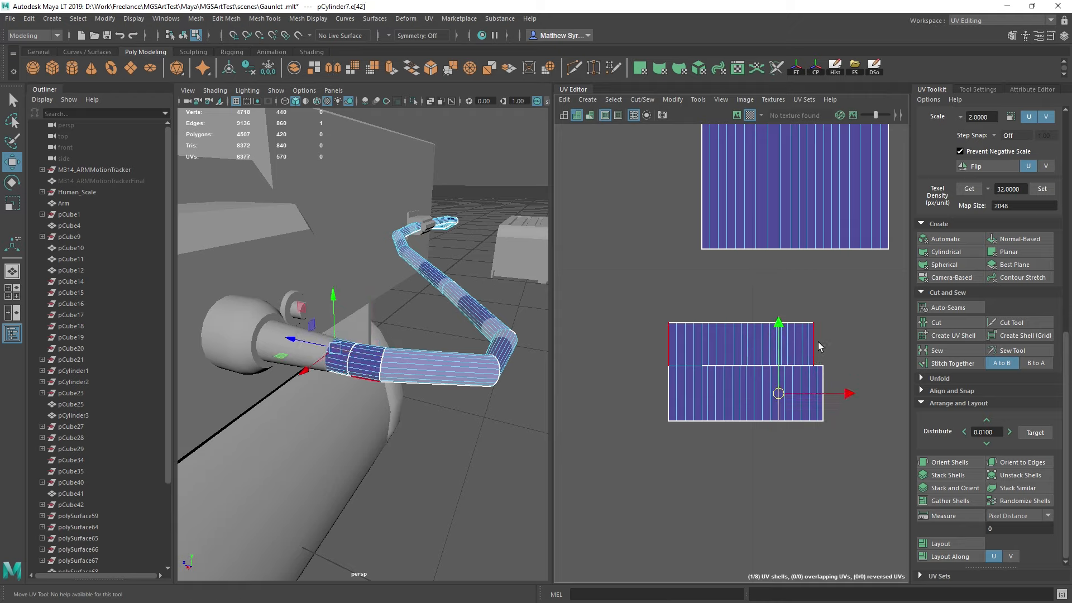
Step: Select the UVs along the seam between the upper and lower rows of the two-row shell and merge them
click(791, 373)
double_click(789, 369)
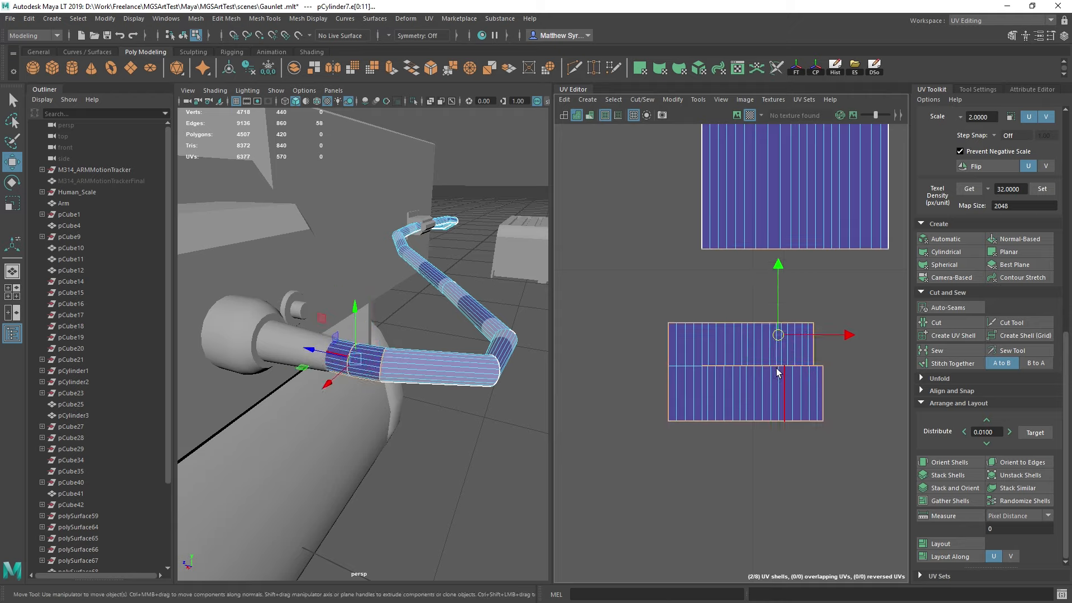
key(F12)
drag(779, 374, 781, 376)
shift+right_click(831, 311)
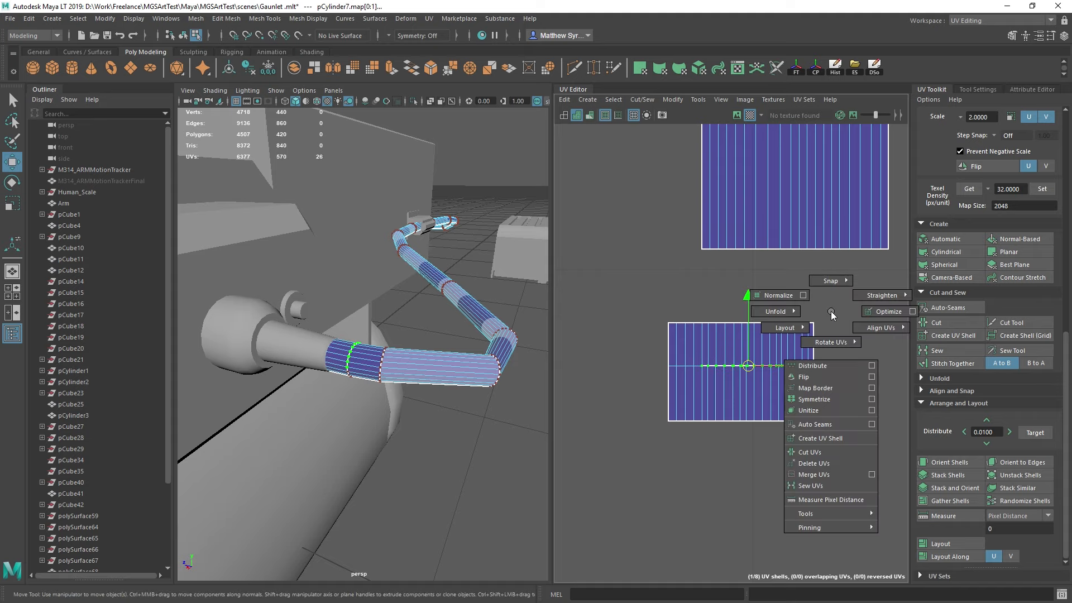
click(815, 475)
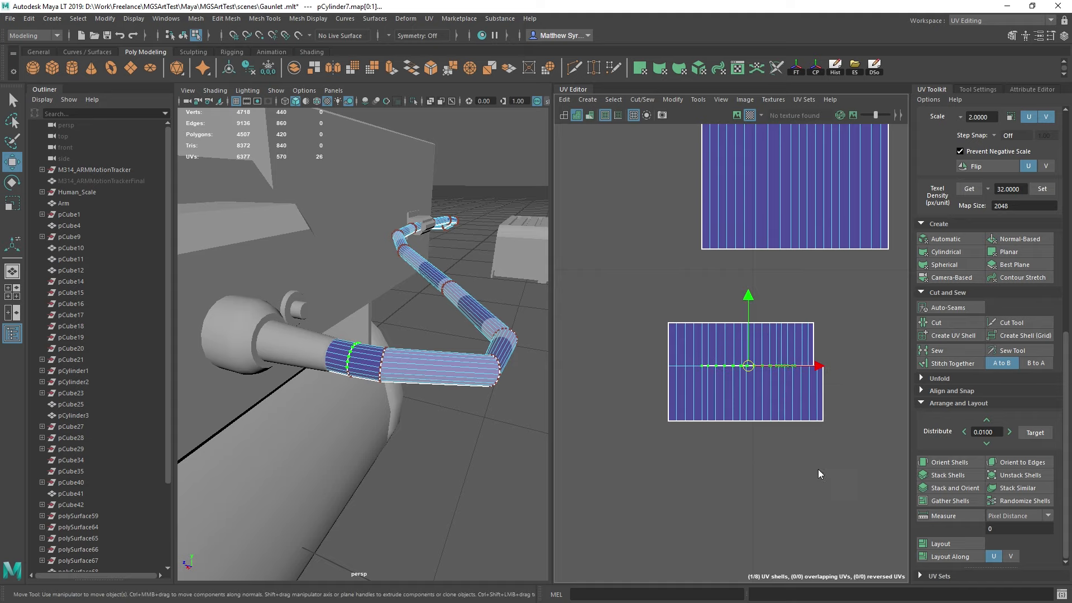
Step: Merge the remaining split UVs at the stepped end of the seam between the two-row shell's upper and lower rows
key(q)
drag(798, 361, 819, 370)
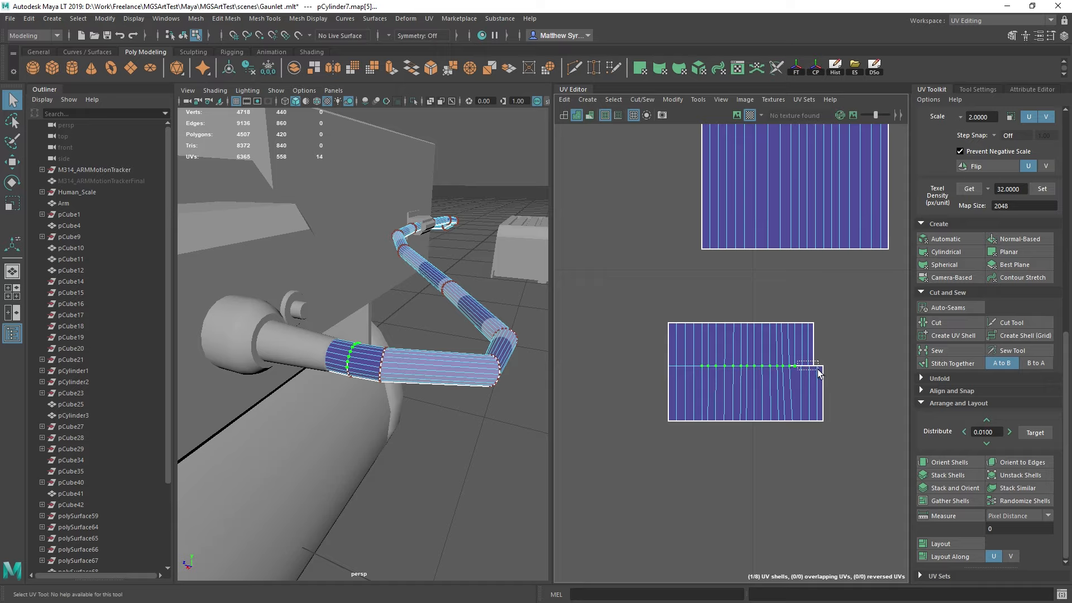
key(g)
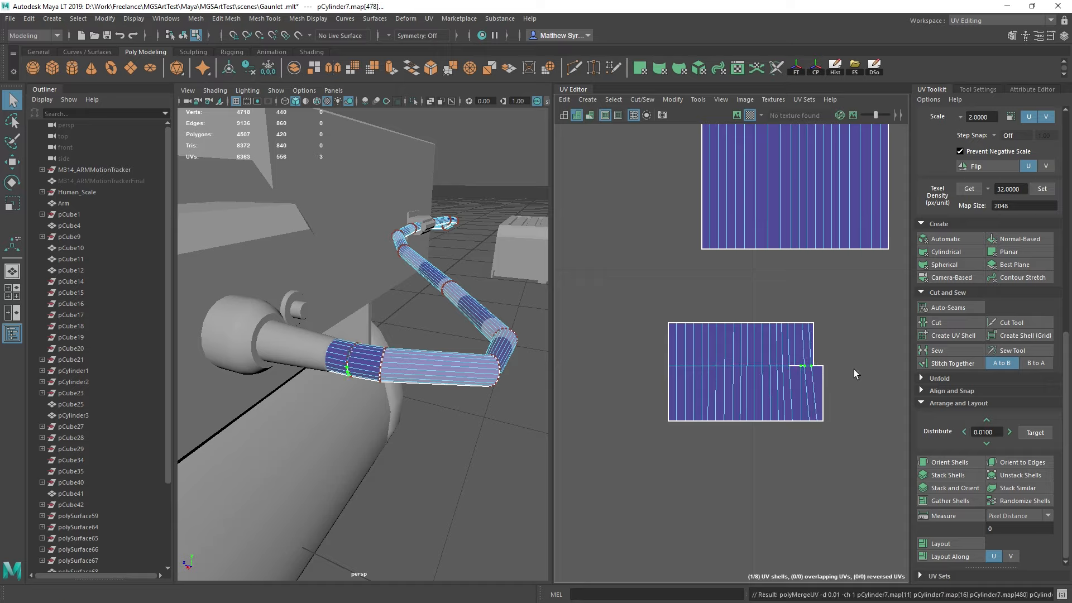
shift+click(815, 367)
key(g)
Step: Select all UVs of the two-row shell, close its last split and straighten the shell into a rectangle
right_drag(751, 355, 827, 544)
scroll(800, 387, up, 3)
key(ctrl+z)
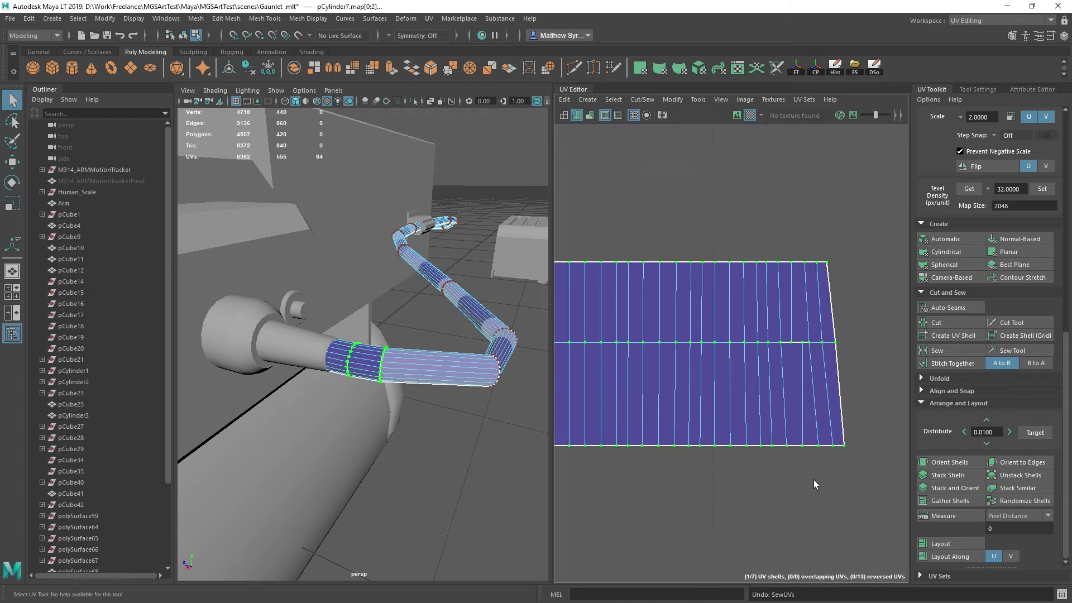
shift+right_drag(813, 483, 808, 539)
scroll(780, 402, down, 3)
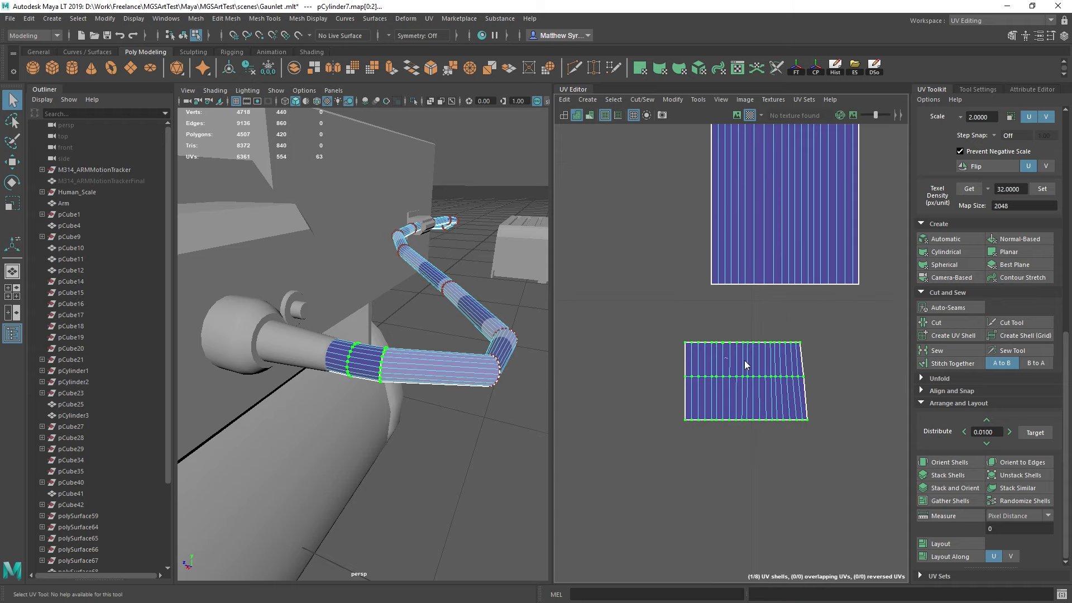
shift+right_drag(823, 317, 841, 271)
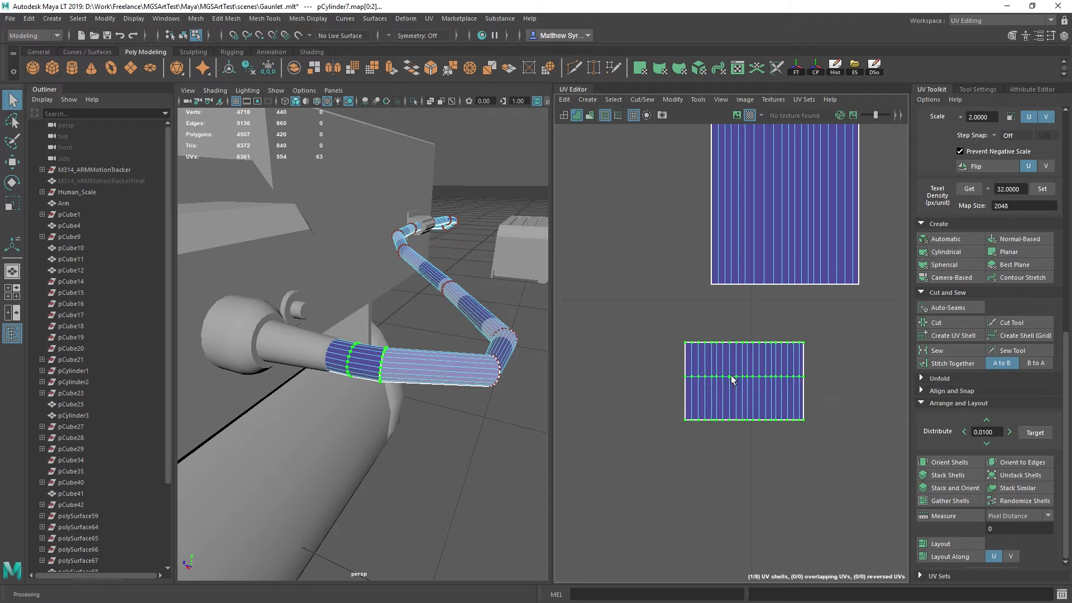
click(816, 337)
Step: Stitch the square shell onto the upper edge of the two-row shell and sew the rest of their shared seam
scroll(803, 384, down, 8)
scroll(816, 387, up, 3)
alt+middle_drag(817, 387, 740, 378)
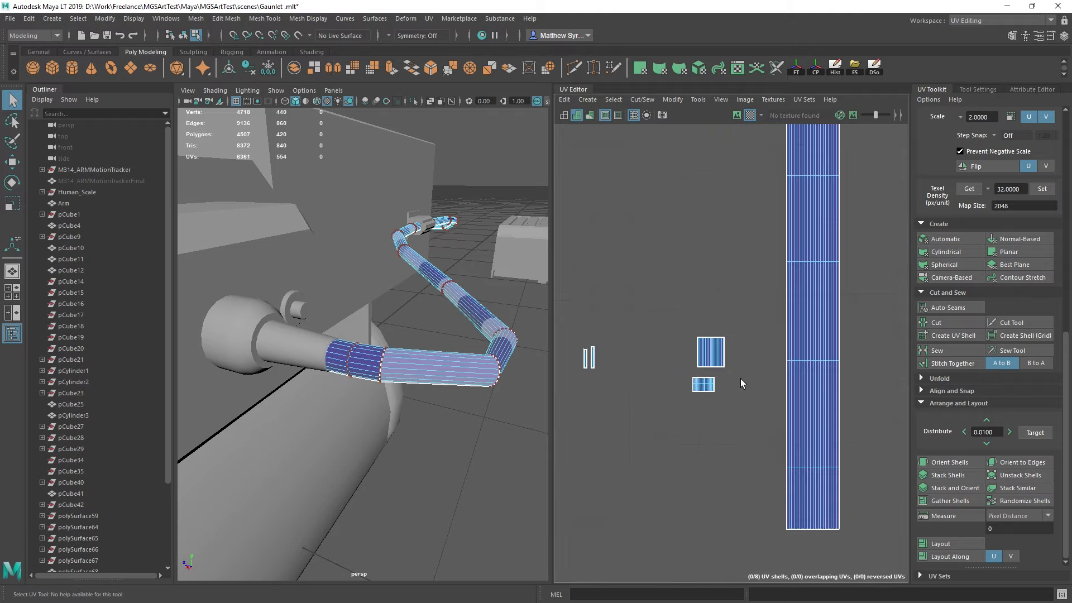
click(716, 366)
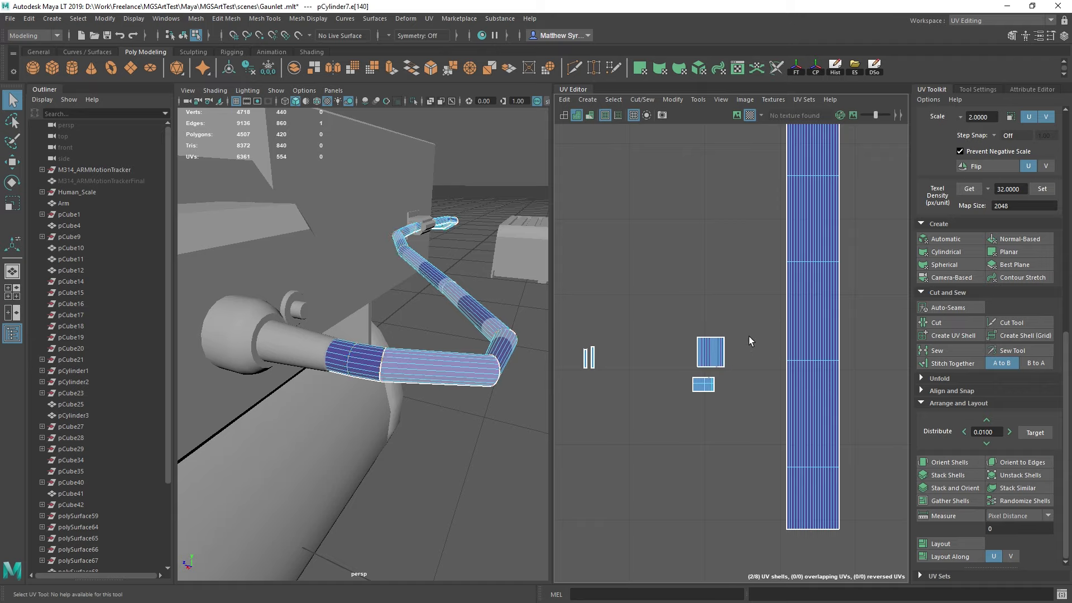
shift+right_drag(749, 336, 688, 330)
key(f)
scroll(699, 358, up, 5)
drag(688, 332, 822, 360)
shift+right_drag(844, 289, 876, 306)
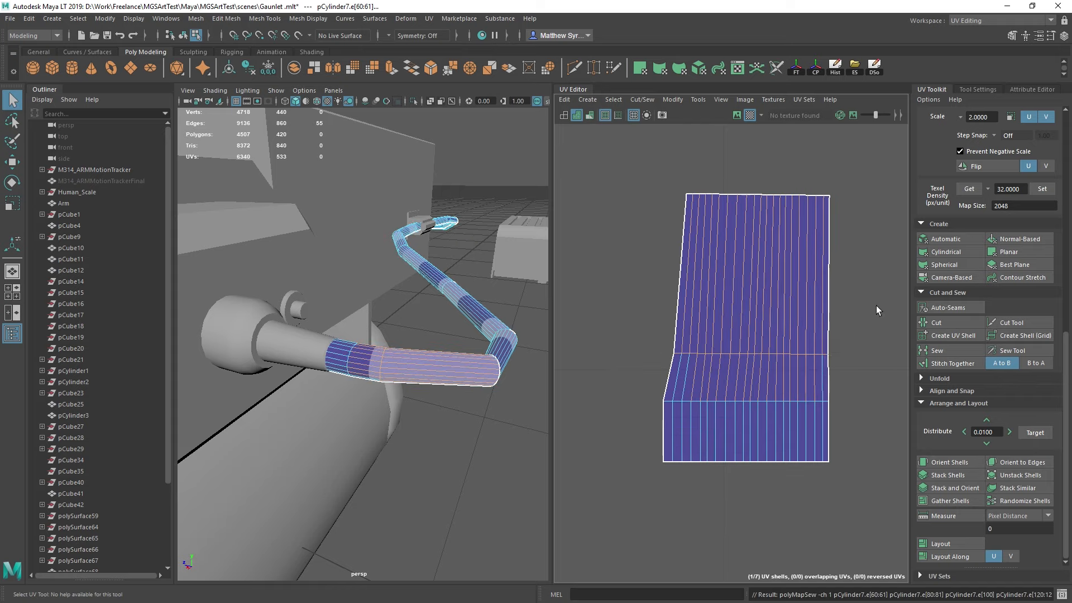
Step: Stitch one loose narrow piece onto the small horizontal-strip shell beside the two long strips
scroll(747, 406, down, 5)
scroll(817, 399, down, 5)
alt+middle_drag(725, 401, 650, 383)
scroll(712, 383, up, 5)
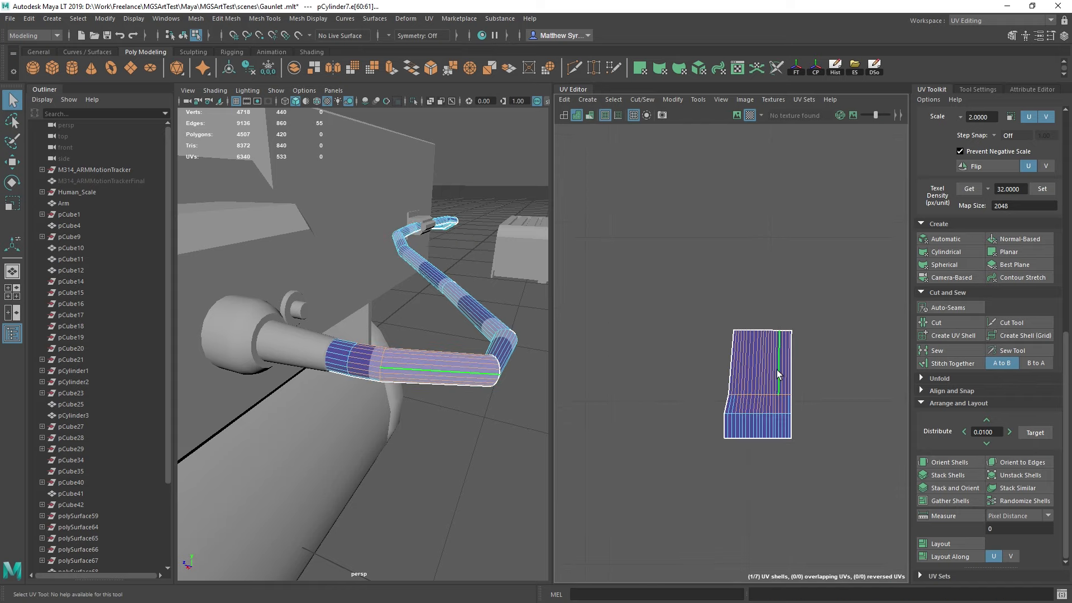
right_drag(762, 370, 729, 358)
click(730, 362)
scroll(730, 365, down, 8)
alt+middle_drag(725, 302, 711, 331)
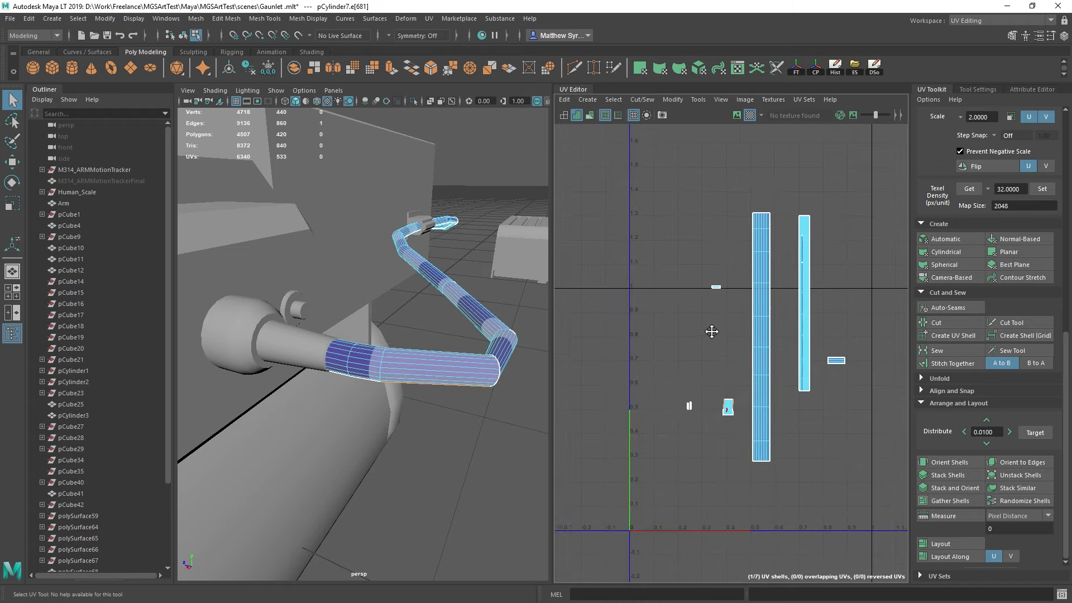
scroll(839, 360, up, 3)
shift+right_drag(840, 292, 839, 314)
scroll(844, 333, up, 3)
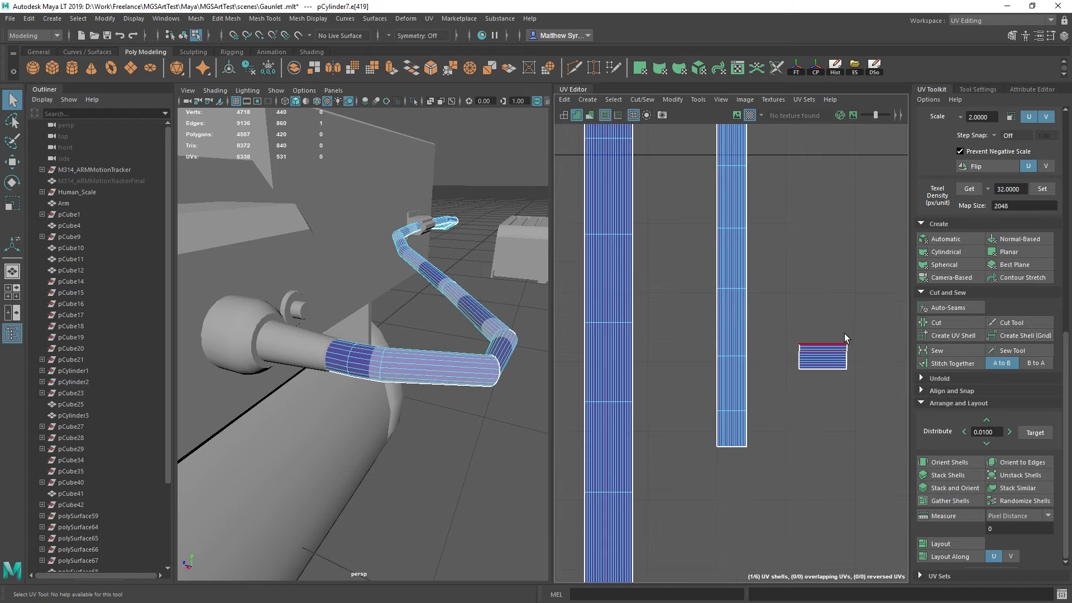
Step: Stitch the remaining two loose pieces onto the outer edges of the small horizontal-strip shell to complete it
click(831, 341)
key(g)
click(831, 340)
click(830, 334)
scroll(831, 338, down, 3)
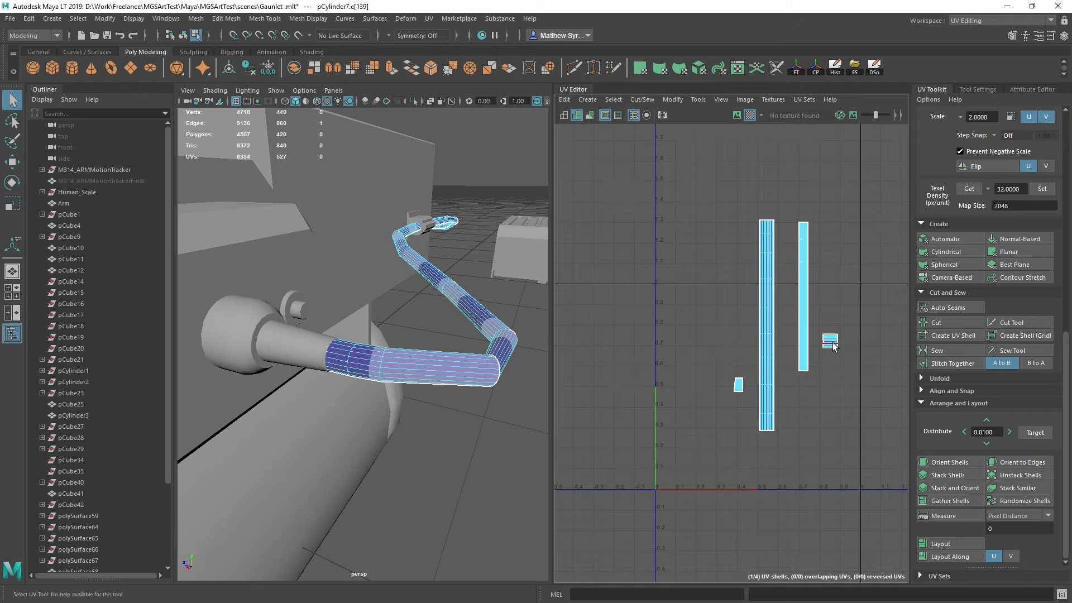
Step: Straighten the completed small shell's UVs into a rectangle and rotate it 90 degrees clockwise
scroll(832, 334, up, 3)
drag(814, 295, 823, 314)
shift+right_drag(830, 259, 906, 241)
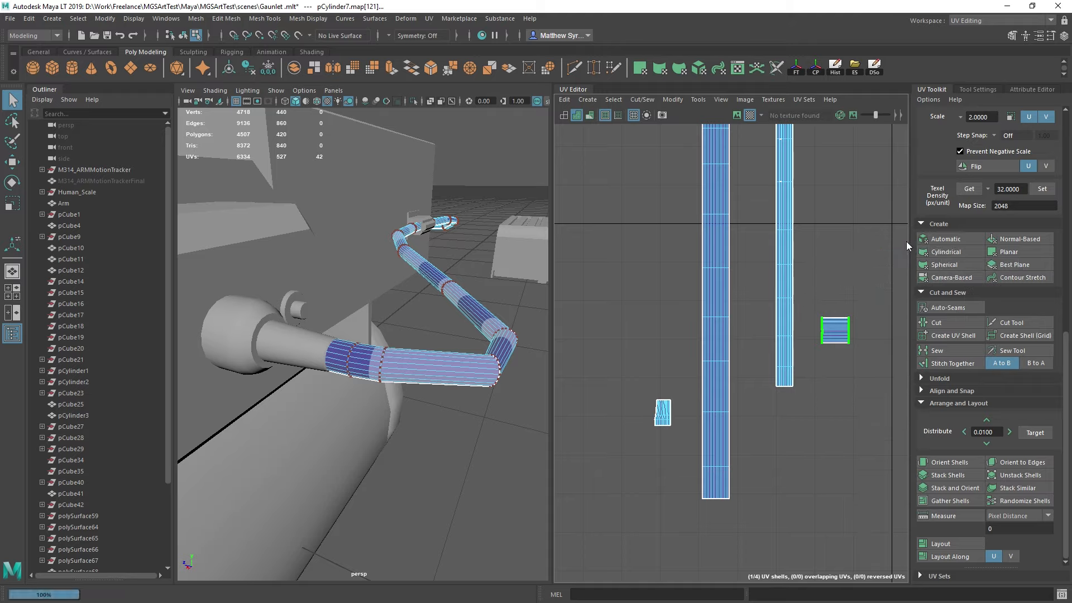
scroll(1024, 183, up, 5)
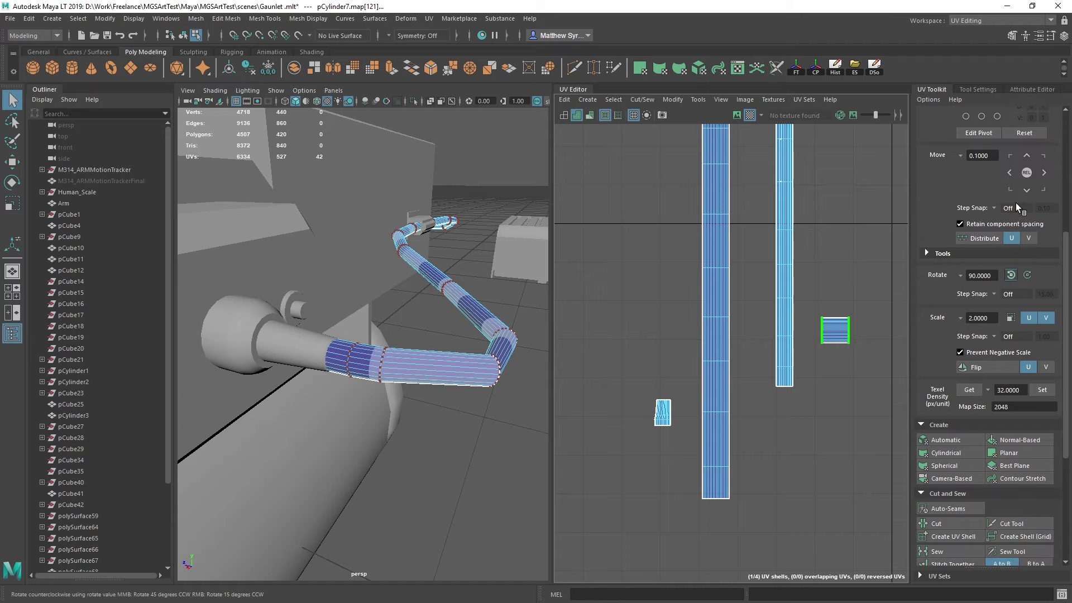
click(1027, 275)
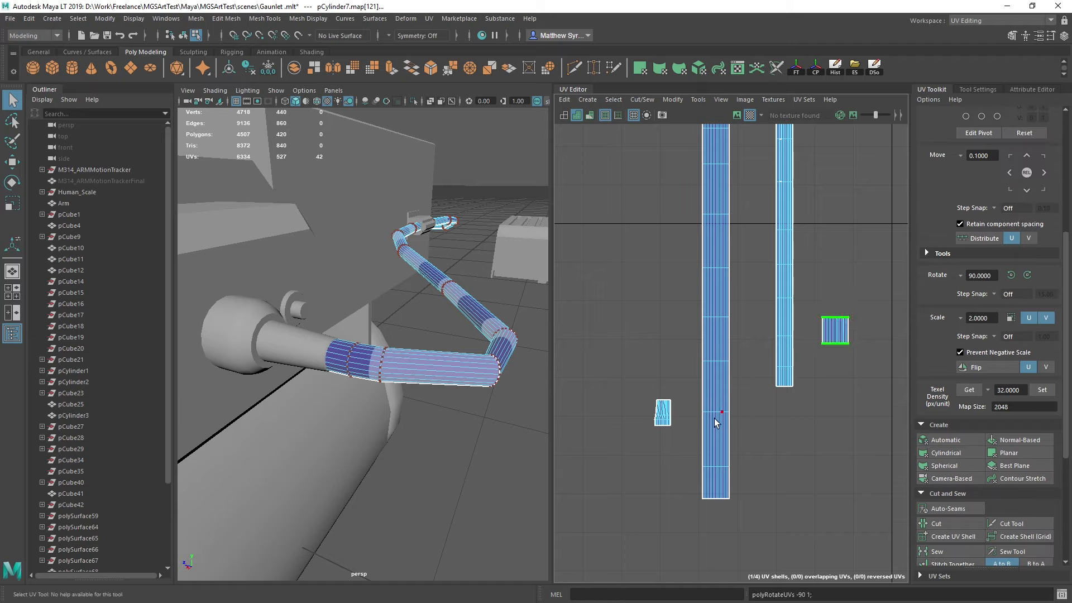
Step: Unfold the sheared three-row shell and straighten its UVs into a rectangle
right_drag(673, 422, 641, 384)
click(663, 412)
shift+right_drag(671, 329, 559, 329)
scroll(658, 427, up, 6)
right_drag(646, 389, 644, 277)
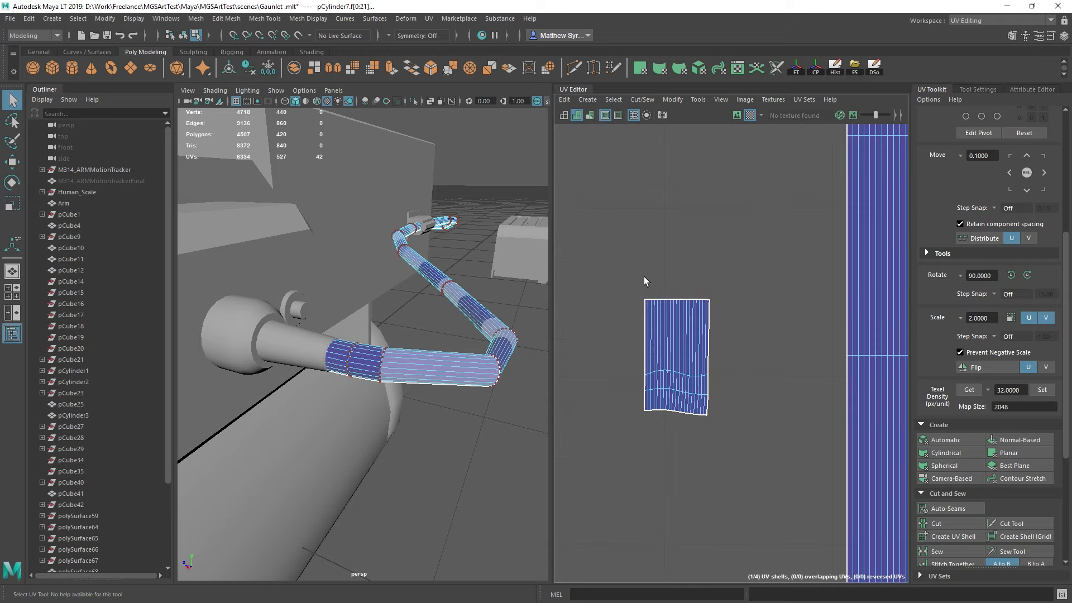
shift+right_drag(761, 289, 814, 249)
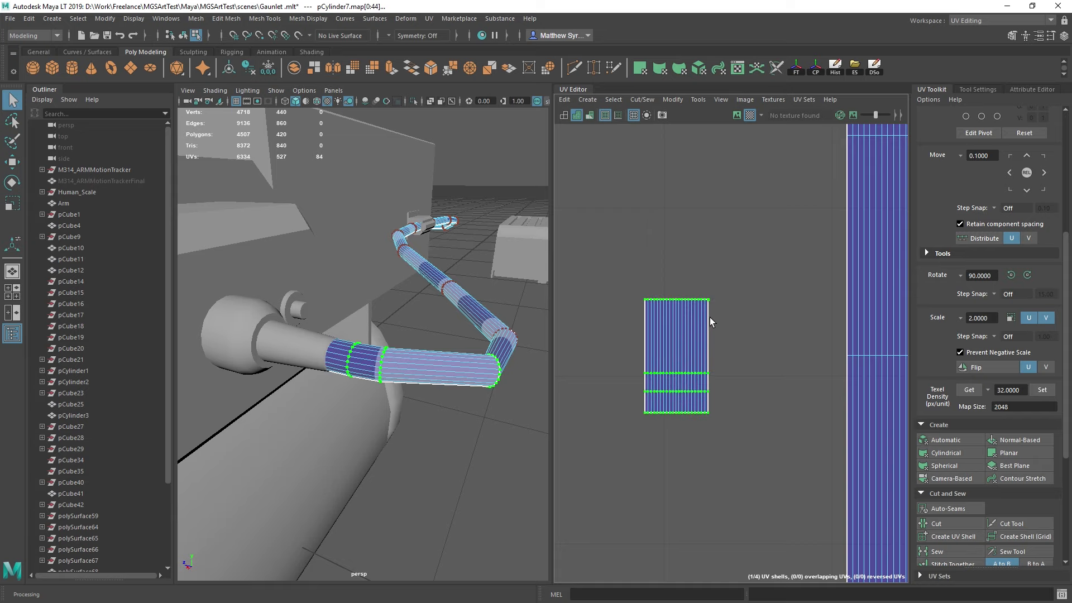
Step: Select the UVs of all the cable's shells and set their texel density to 32 px/unit for a 2048 map
scroll(708, 359, down, 5)
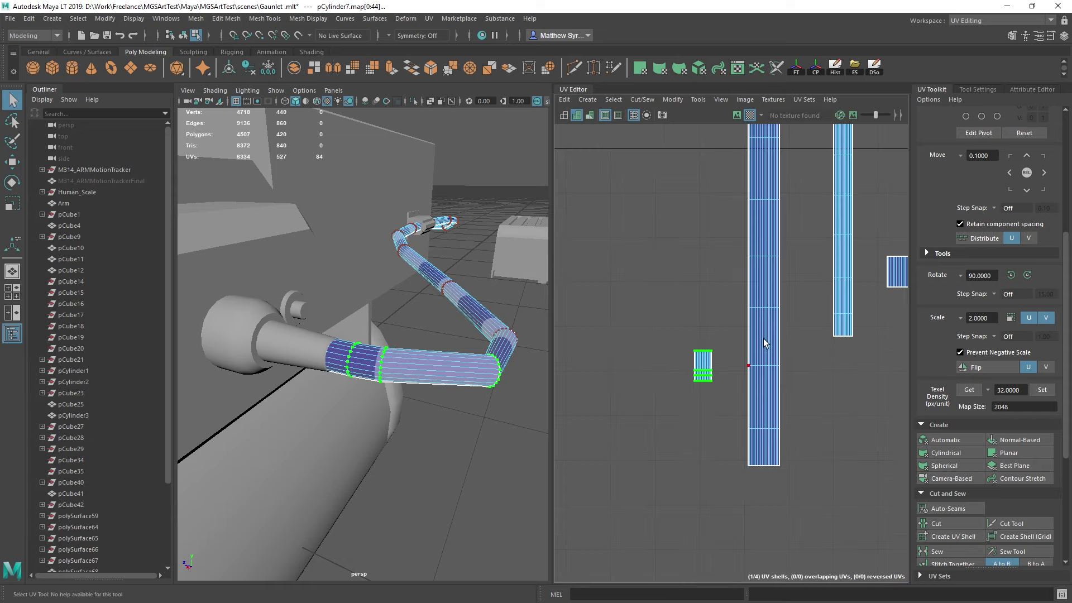
alt+middle_drag(766, 342, 694, 389)
scroll(694, 389, down, 5)
right_drag(629, 334, 674, 333)
drag(638, 274, 789, 554)
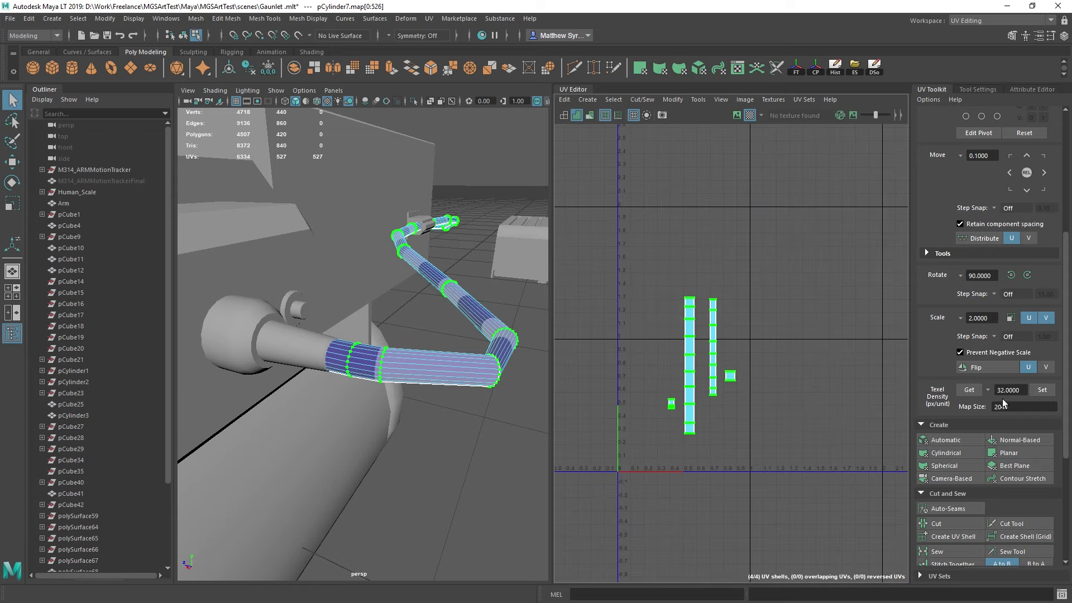
click(1042, 390)
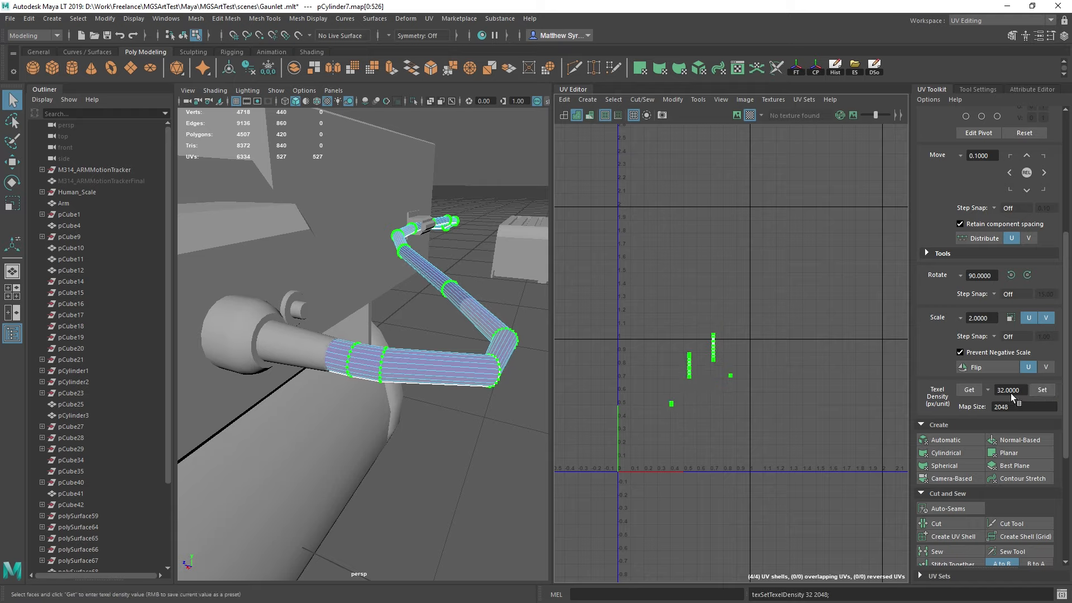
Step: Try to stitch the adjoining square shell onto the lower end of the long strip, and undo the stitch
scroll(695, 409, up, 8)
scroll(710, 421, down, 6)
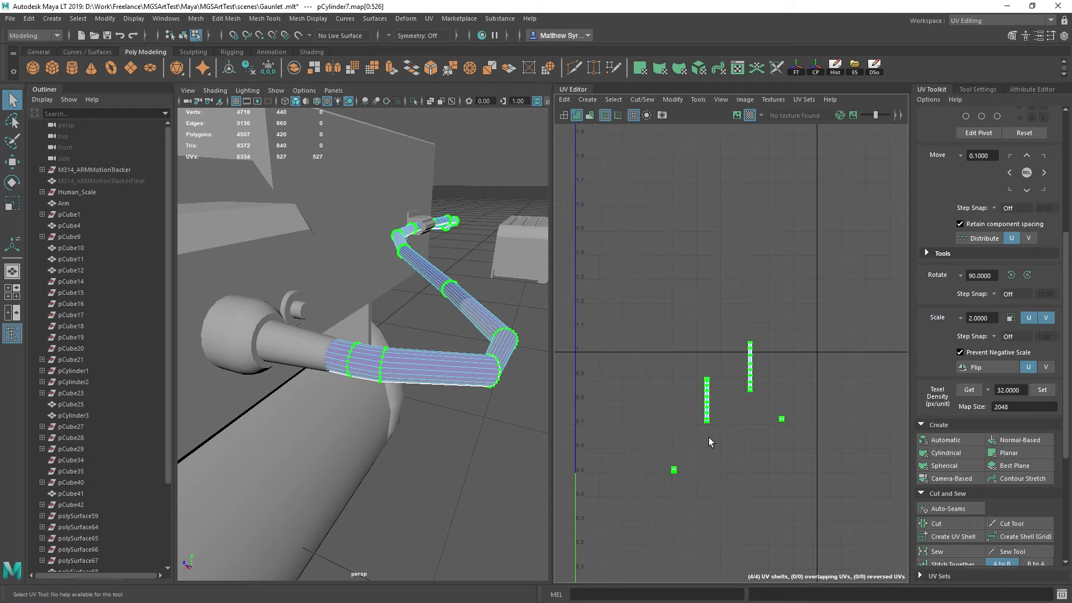
right_drag(702, 427, 659, 411)
scroll(698, 402, up, 8)
alt+middle_drag(705, 451, 712, 383)
scroll(713, 383, up, 3)
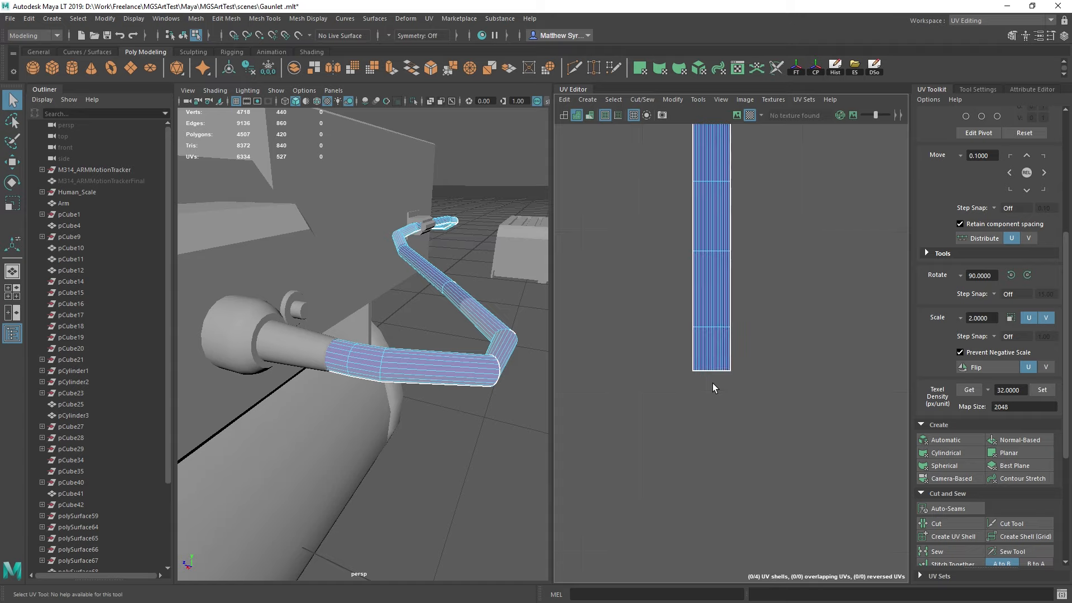
click(699, 372)
shift+right_drag(781, 361, 779, 384)
scroll(716, 352, up, 5)
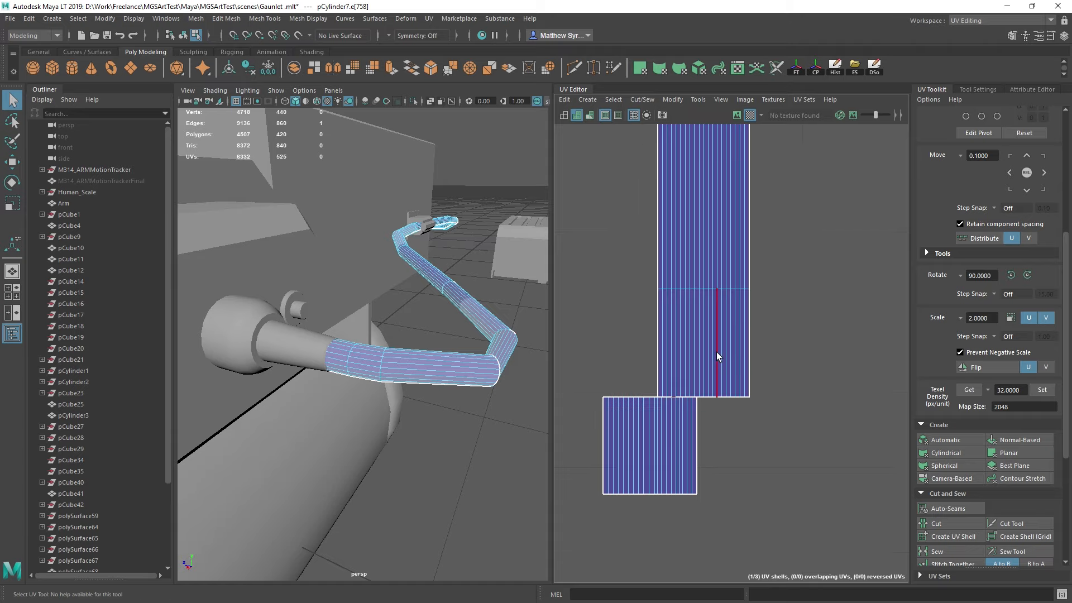
key(ctrl+z)
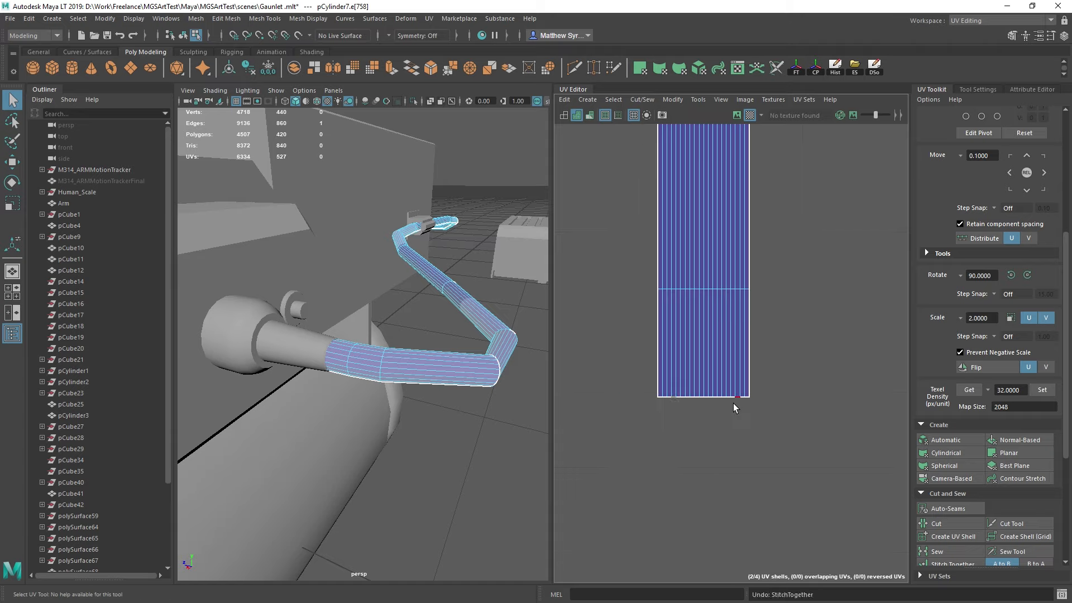
Step: Select all faces of the small three-row shell and cut its UVs apart along every edge
scroll(733, 403, down, 6)
alt+middle_drag(683, 451, 686, 443)
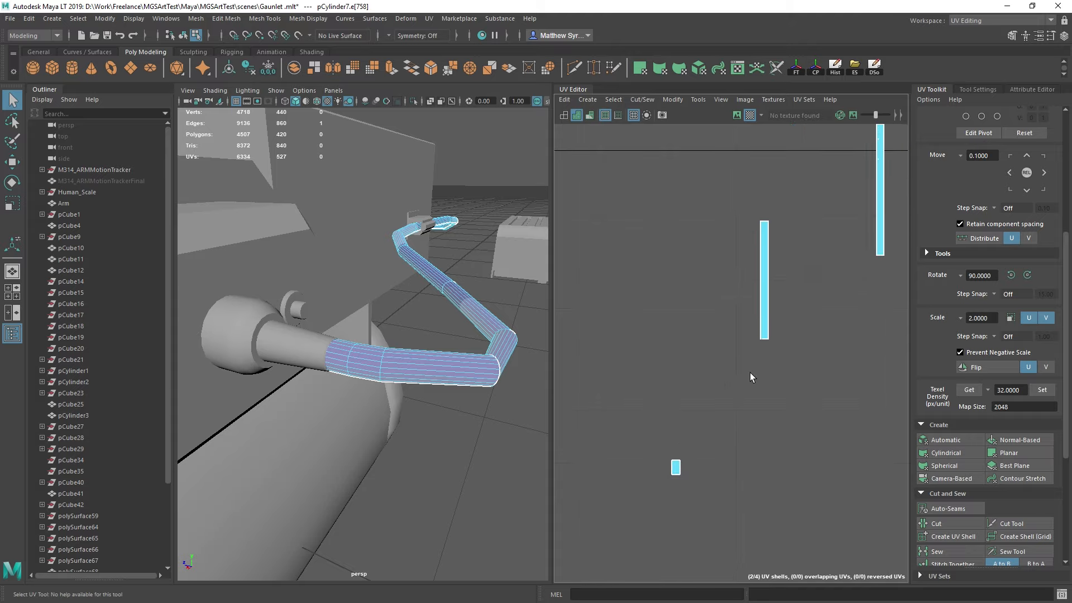
alt+middle_drag(749, 373, 772, 328)
scroll(735, 356, up, 2)
alt+middle_drag(813, 282, 833, 262)
scroll(743, 422, up, 5)
scroll(690, 421, up, 1)
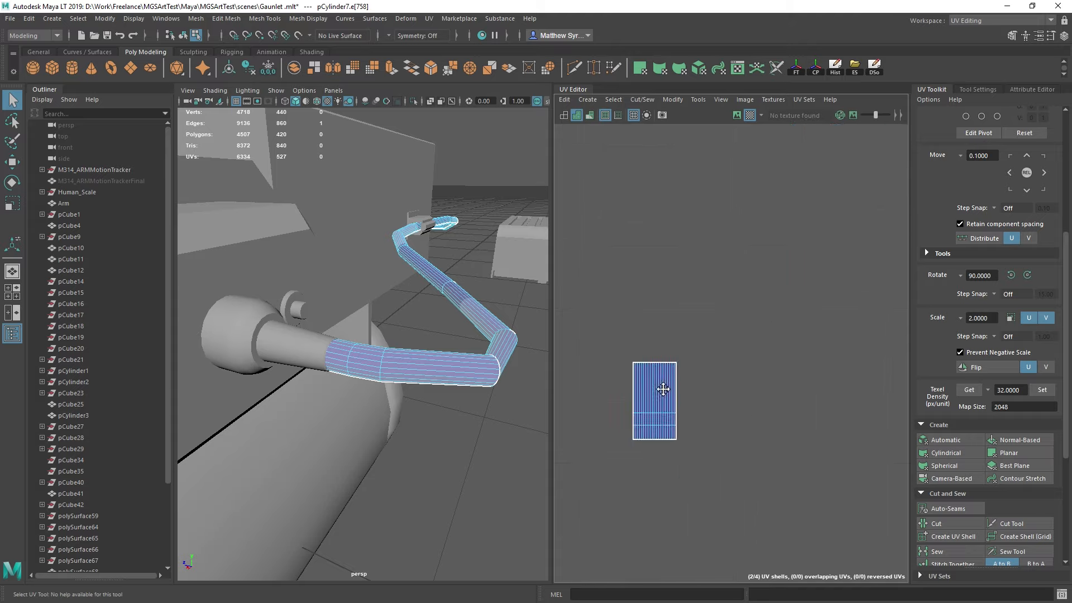
alt+middle_drag(663, 389, 661, 434)
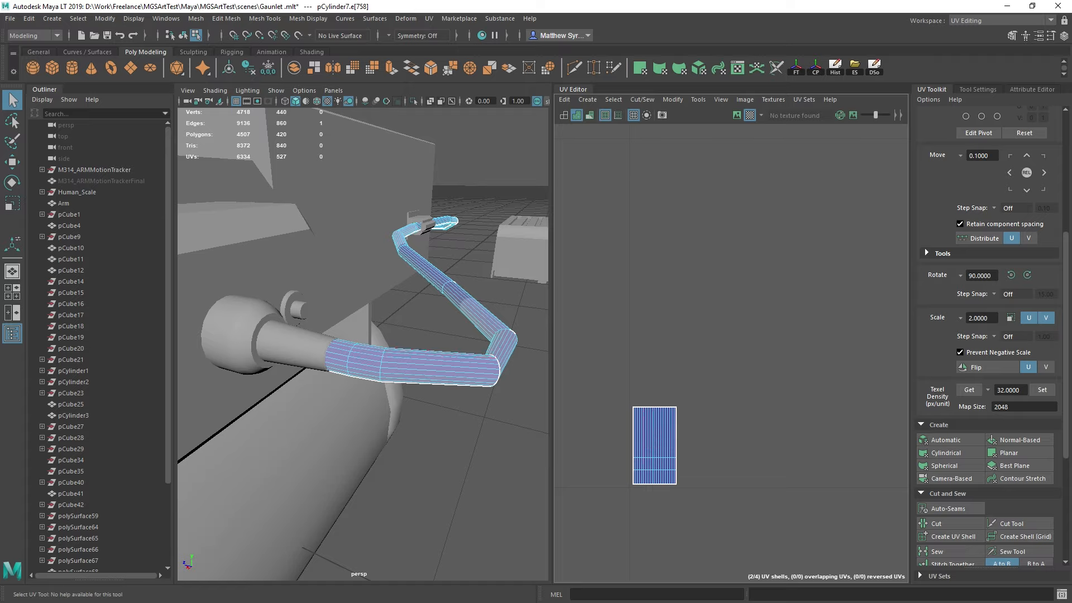
alt+middle_drag(652, 397, 669, 381)
right_drag(669, 381, 669, 416)
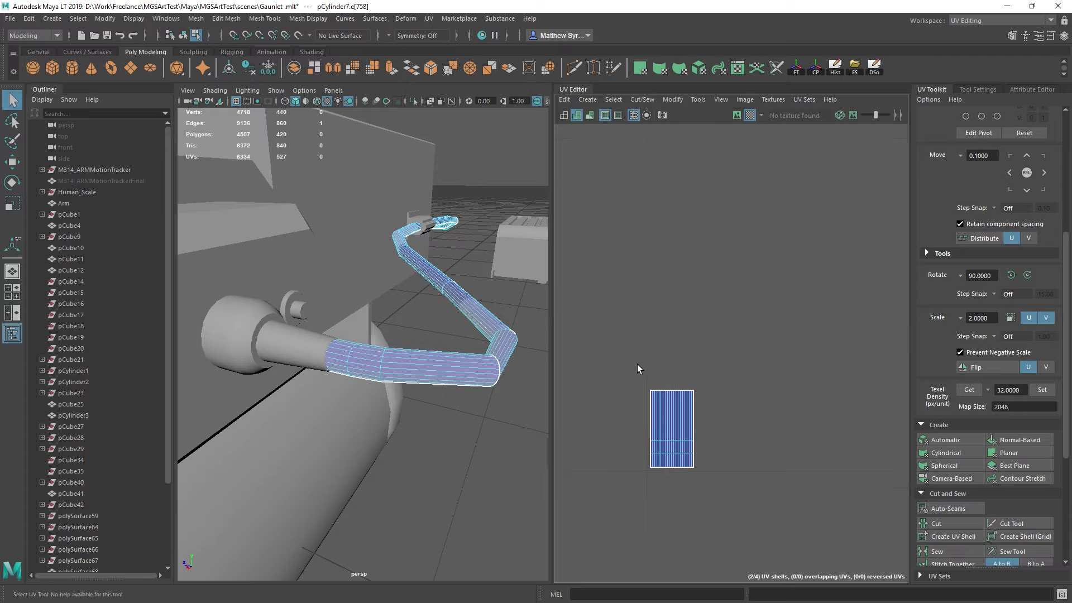
drag(637, 364, 730, 515)
alt+middle_drag(849, 419, 744, 427)
scroll(744, 426, down, 4)
alt+middle_drag(860, 388, 687, 449)
scroll(686, 450, down, 3)
alt+middle_drag(694, 389, 717, 415)
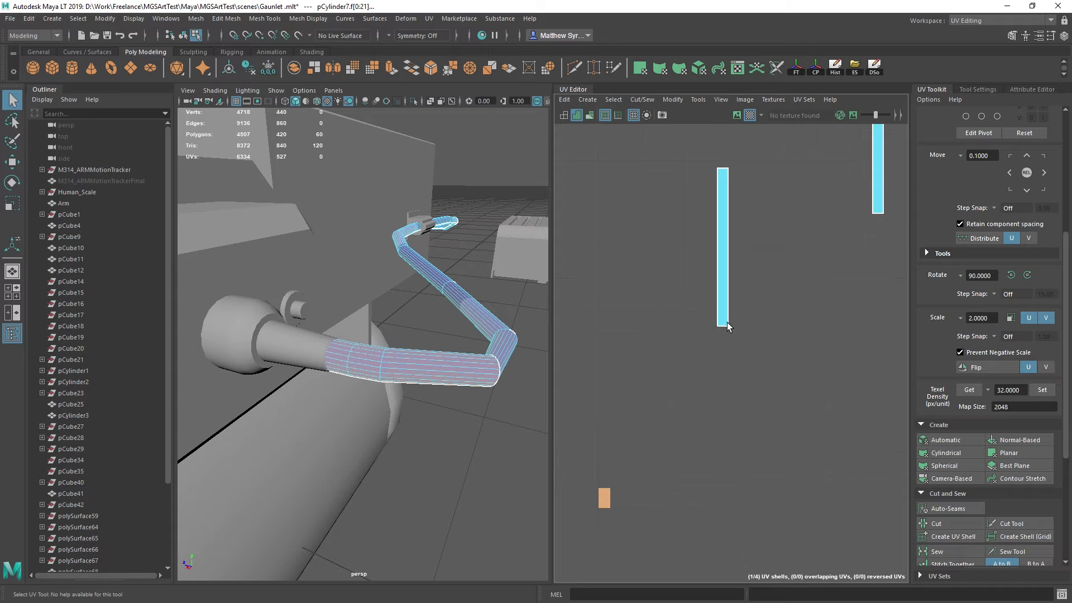
alt+middle_drag(781, 273, 754, 371)
scroll(753, 371, down, 3)
alt+middle_drag(884, 403, 796, 427)
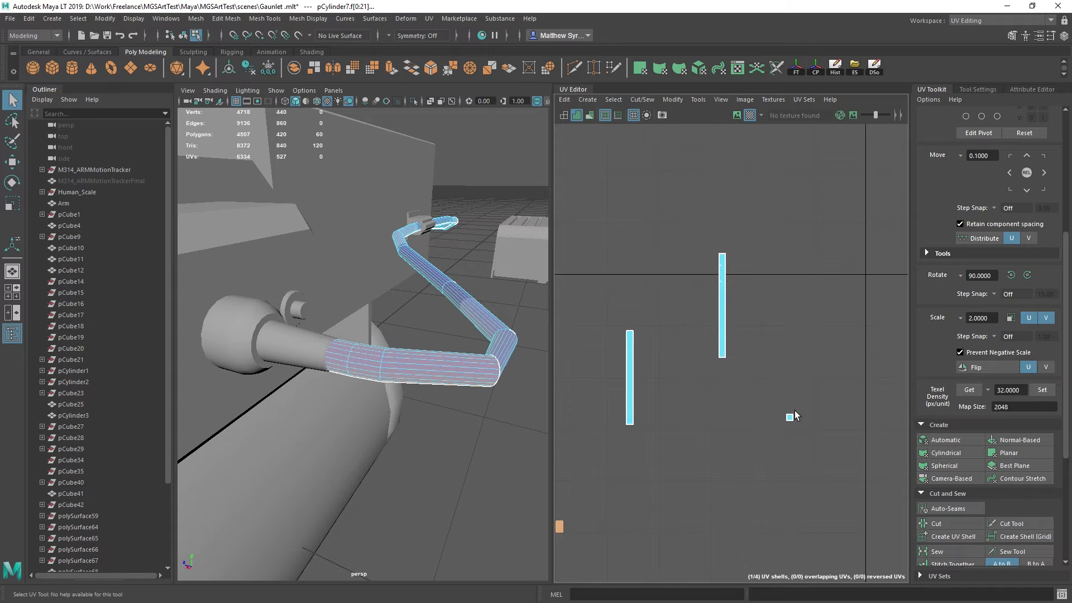
alt+middle_drag(687, 442, 782, 413)
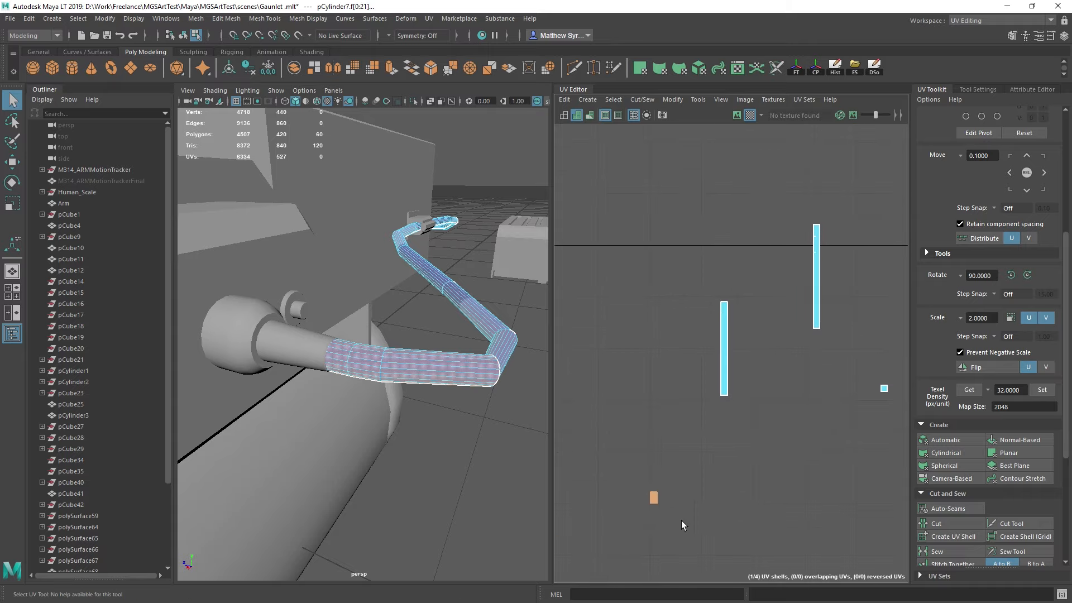
scroll(653, 459, up, 6)
alt+middle_drag(657, 496, 641, 467)
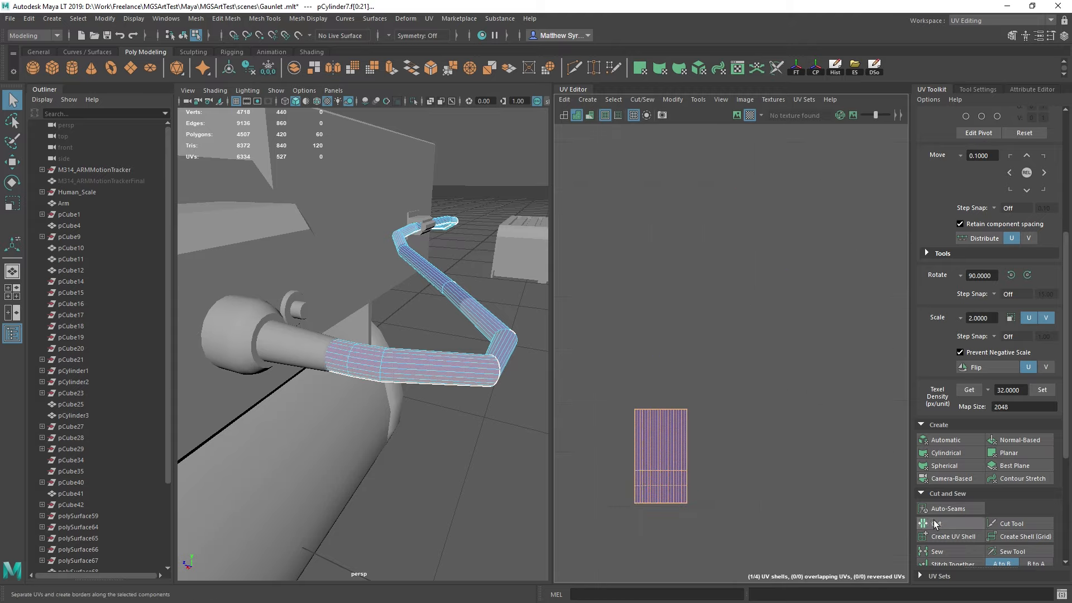
click(916, 524)
Step: Try to stitch the cut three-row shell's strips onto the lower end of the long strip, and undo the stitch
alt+middle_drag(837, 313, 531, 471)
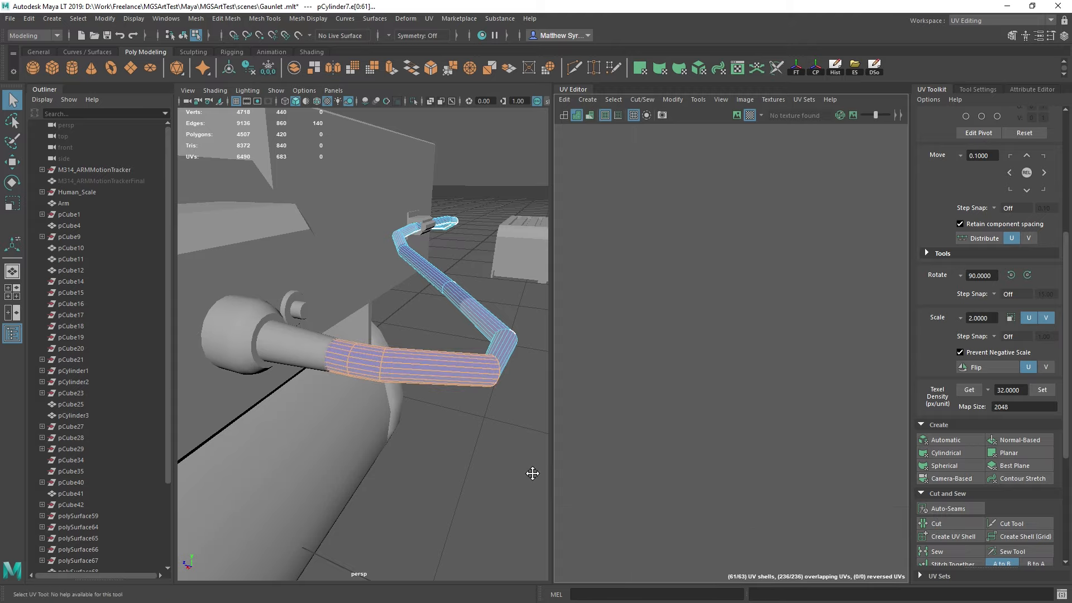
scroll(742, 367, down, 6)
alt+middle_drag(759, 257, 719, 367)
scroll(731, 362, up, 6)
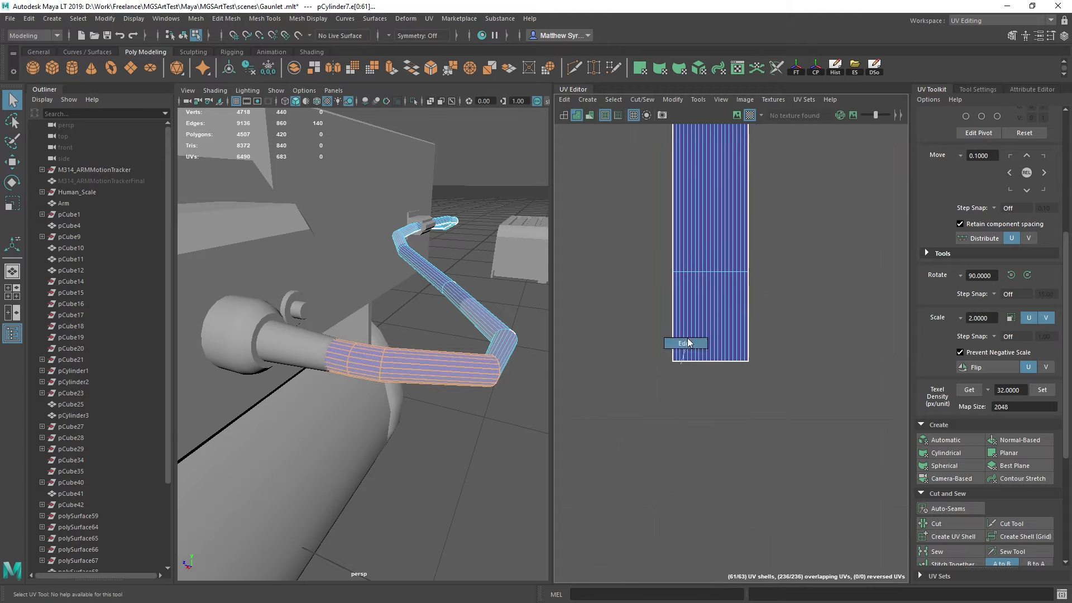
scroll(680, 348, up, 3)
drag(869, 376, 869, 378)
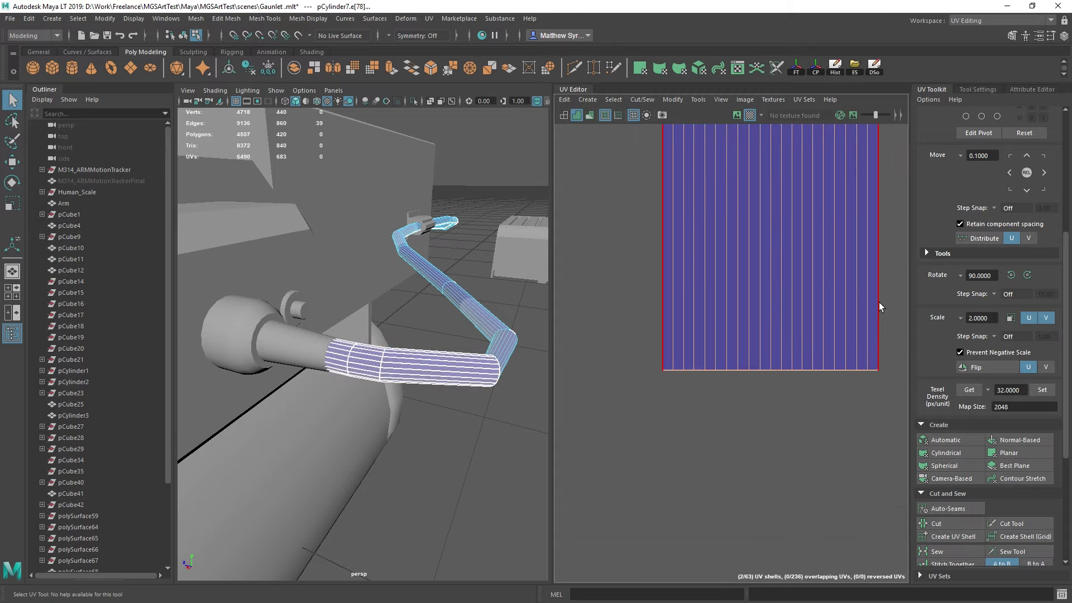
shift+right_drag(879, 302, 875, 334)
key(ctrl+z)
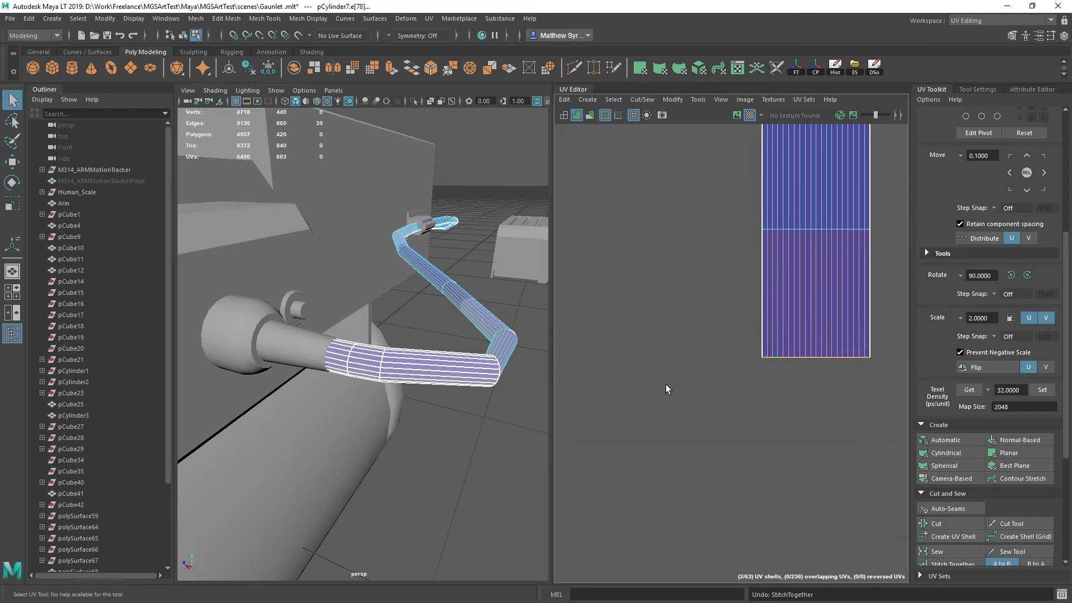
Step: Select one edge at the long strip's lower end and examine where it sits on the cable and which part adjoins it
scroll(507, 467, down, 5)
scroll(670, 445, down, 6)
alt+middle_drag(646, 459, 779, 303)
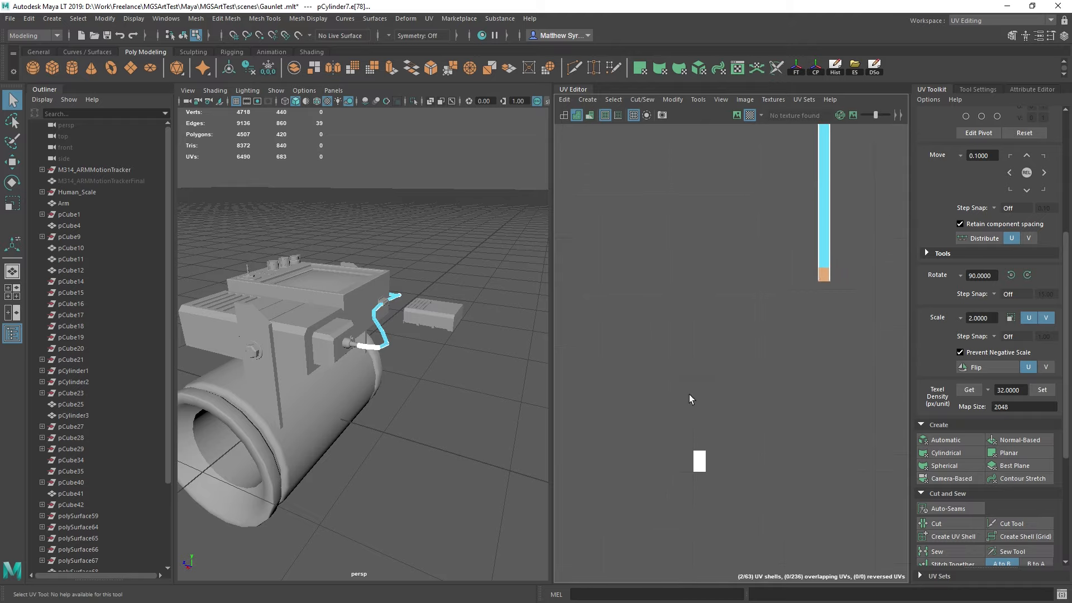
key(f)
scroll(676, 399, down, 2)
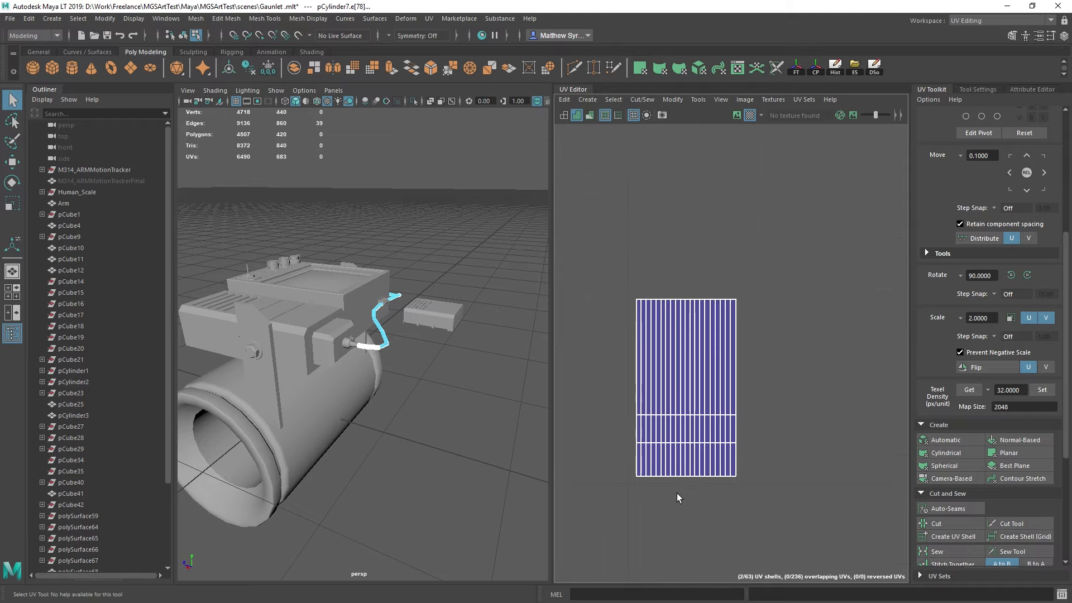
alt+middle_drag(823, 280, 633, 593)
scroll(792, 336, down, 5)
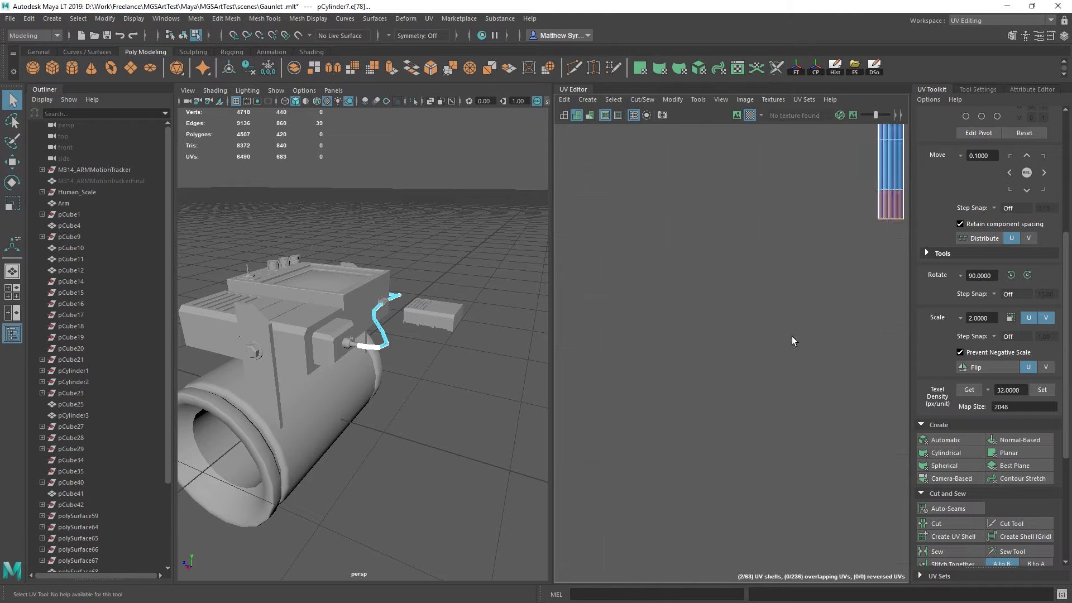
alt+middle_drag(888, 167, 711, 337)
scroll(708, 368, up, 6)
alt+middle_drag(696, 408, 713, 363)
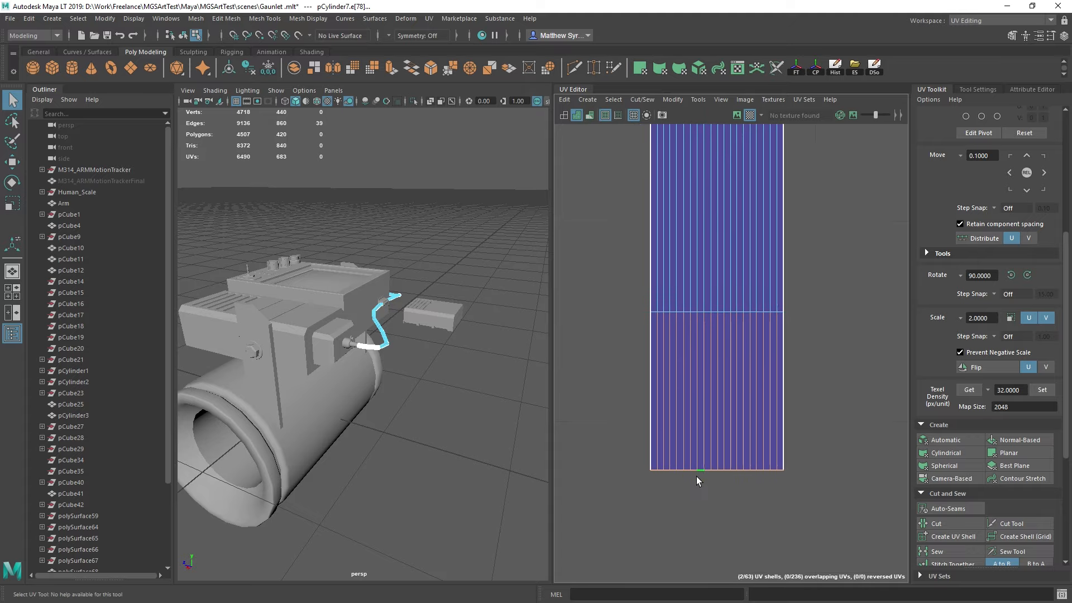
click(693, 472)
key(f)
alt+right_drag(403, 448, 407, 337)
alt+drag(407, 337, 262, 386)
Step: Select all faces of the small square shell and cut its UVs apart along every edge
scroll(772, 442, down, 6)
alt+middle_drag(669, 461, 699, 417)
scroll(712, 423, down, 7)
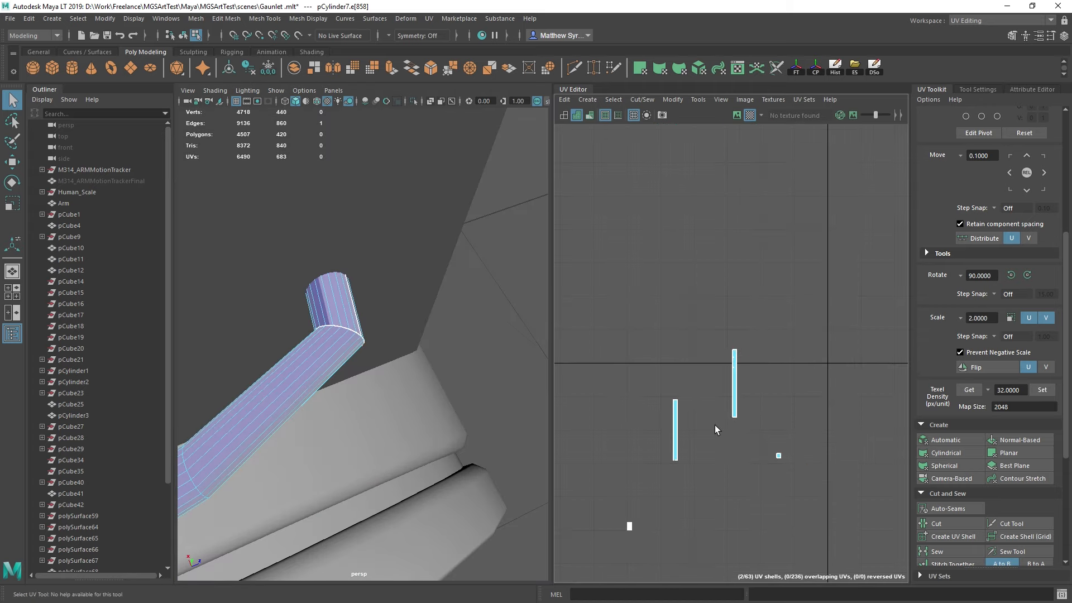
alt+middle_drag(712, 468, 735, 420)
scroll(786, 417, up, 12)
scroll(840, 377, up, 5)
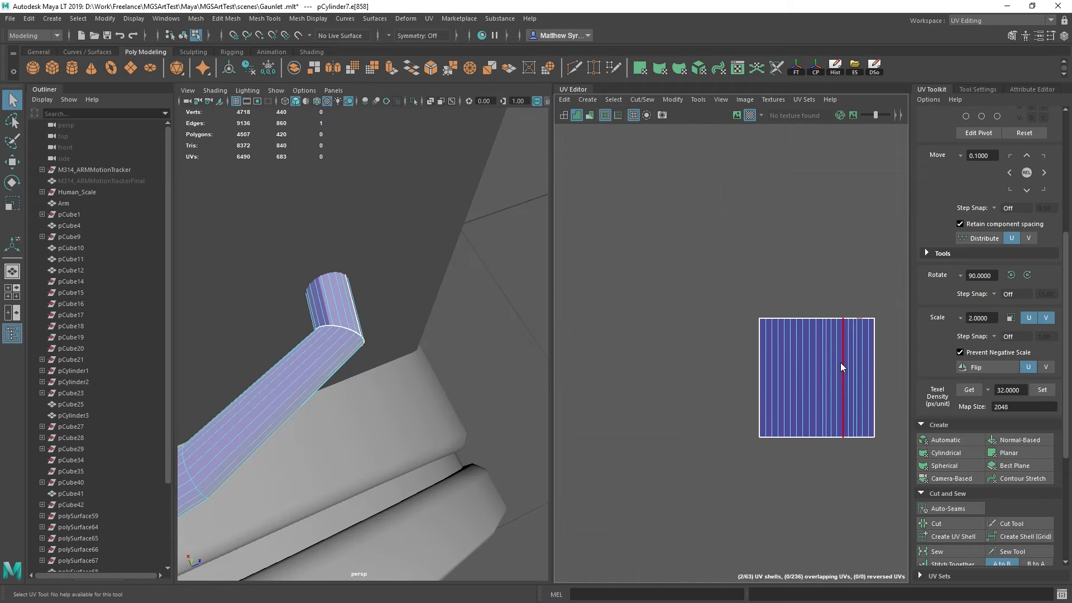
drag(708, 266, 891, 438)
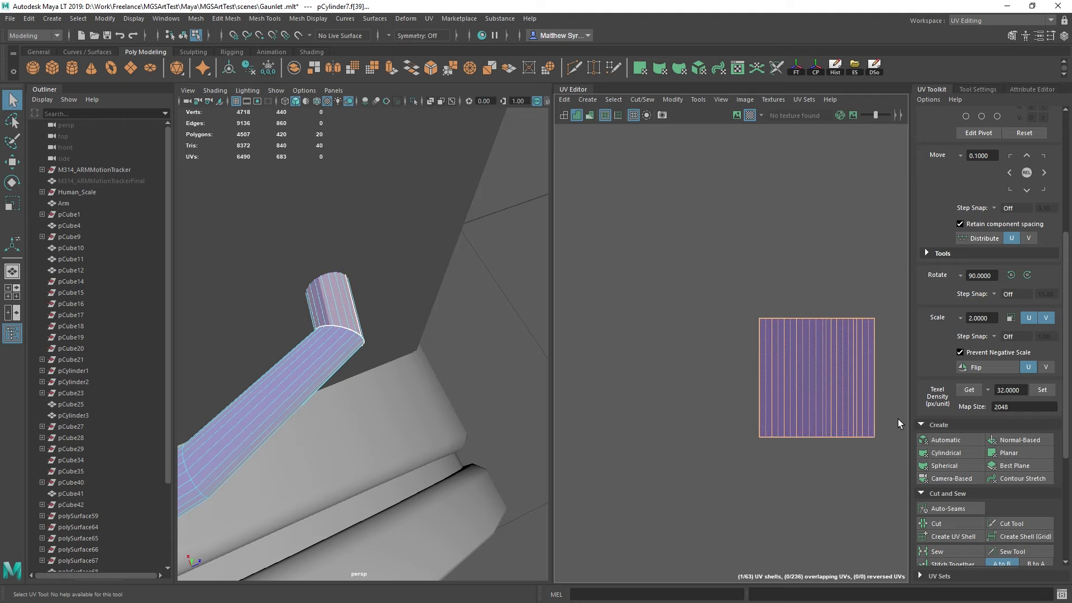
click(942, 521)
Step: Try to stitch the edges along one long strip's lower end all at once, and undo the stitch
scroll(743, 423, down, 5)
alt+middle_drag(655, 441, 686, 435)
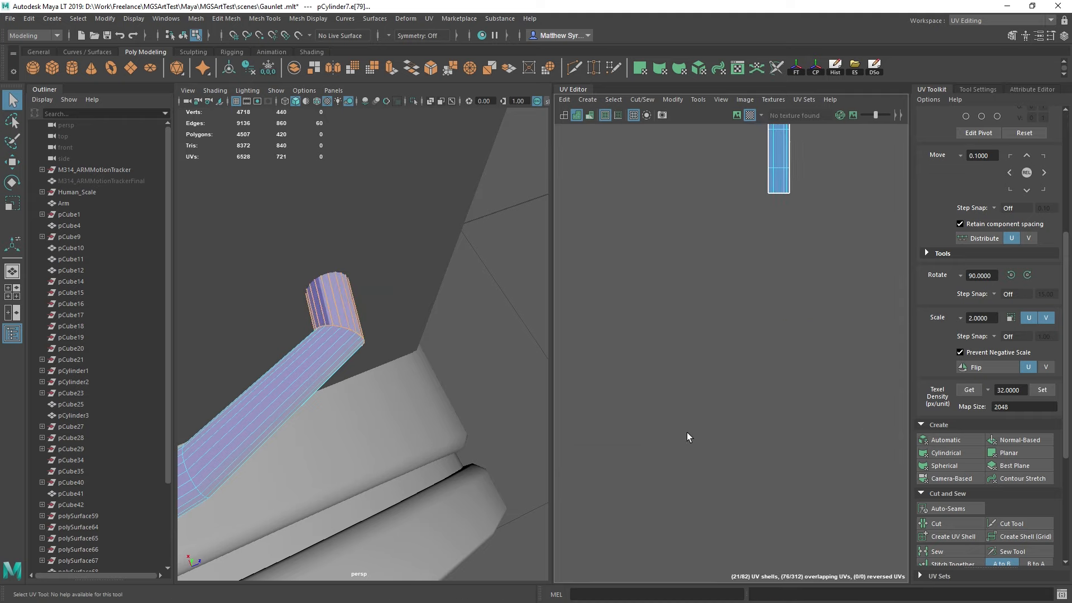
alt+middle_drag(782, 197, 761, 330)
scroll(761, 330, up, 8)
drag(628, 307, 762, 325)
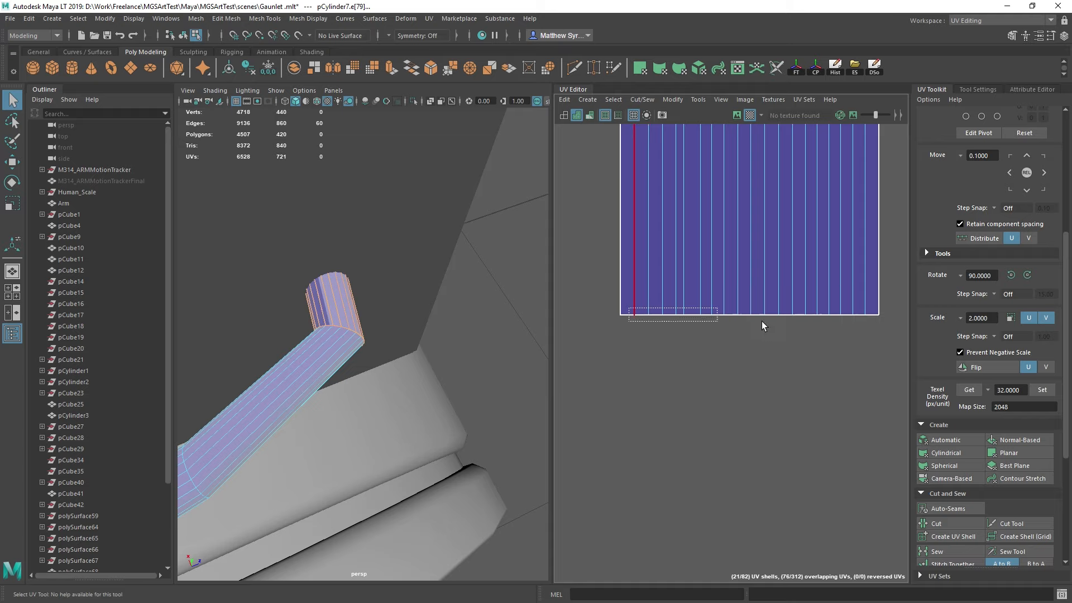
drag(867, 323, 869, 323)
shift+right_drag(832, 356, 829, 381)
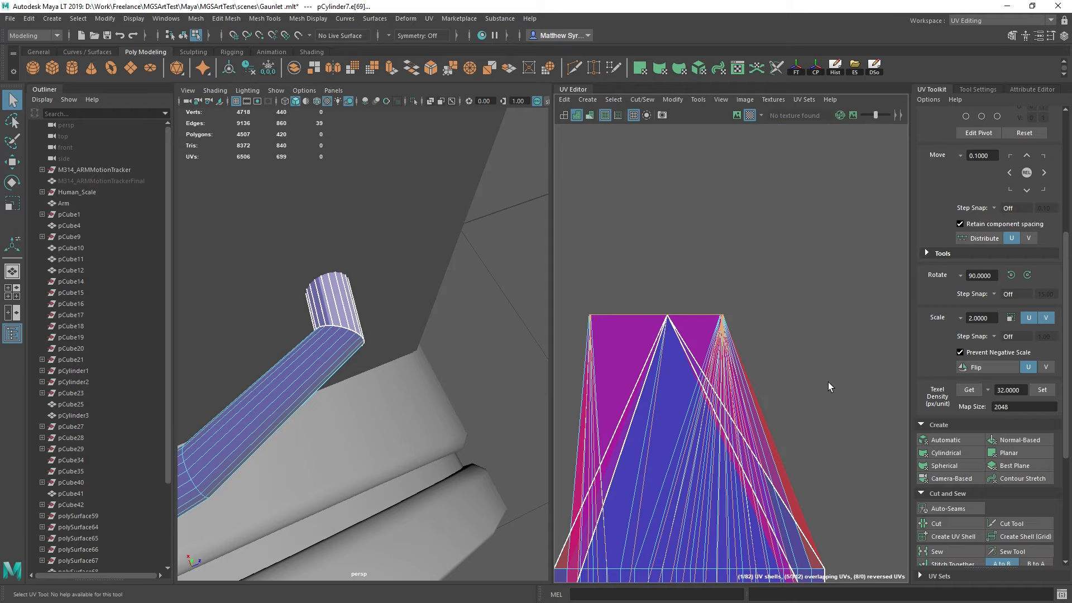
key(ctrl+z)
Step: Try stitching a single edge at the long strip's lower end, and undo the stitch
click(765, 360)
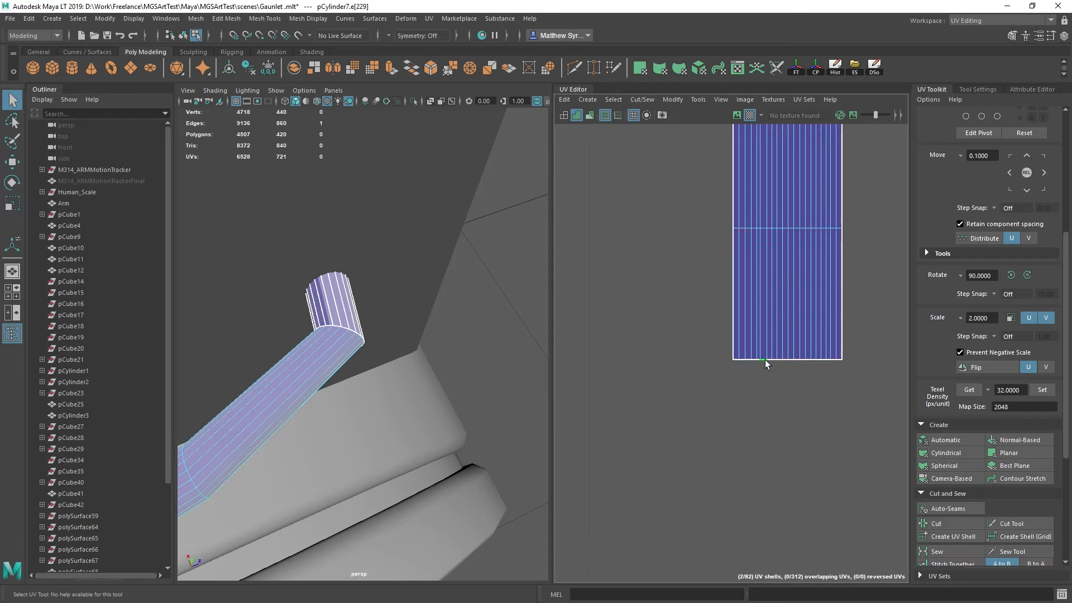
shift+right_drag(765, 360, 769, 376)
scroll(768, 464, down, 5)
scroll(768, 469, down, 5)
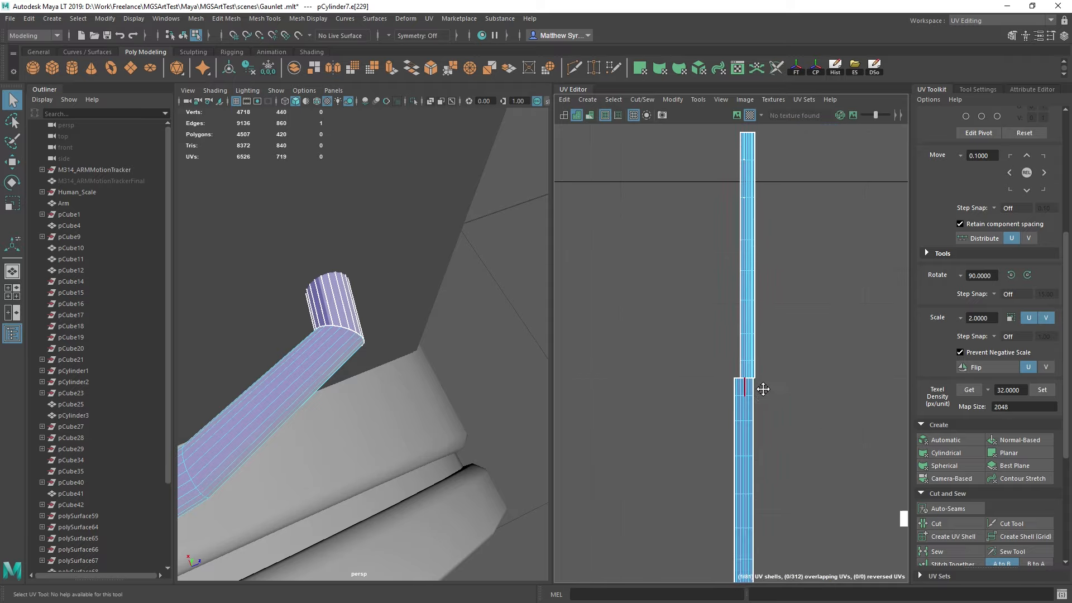
key(ctrl+z)
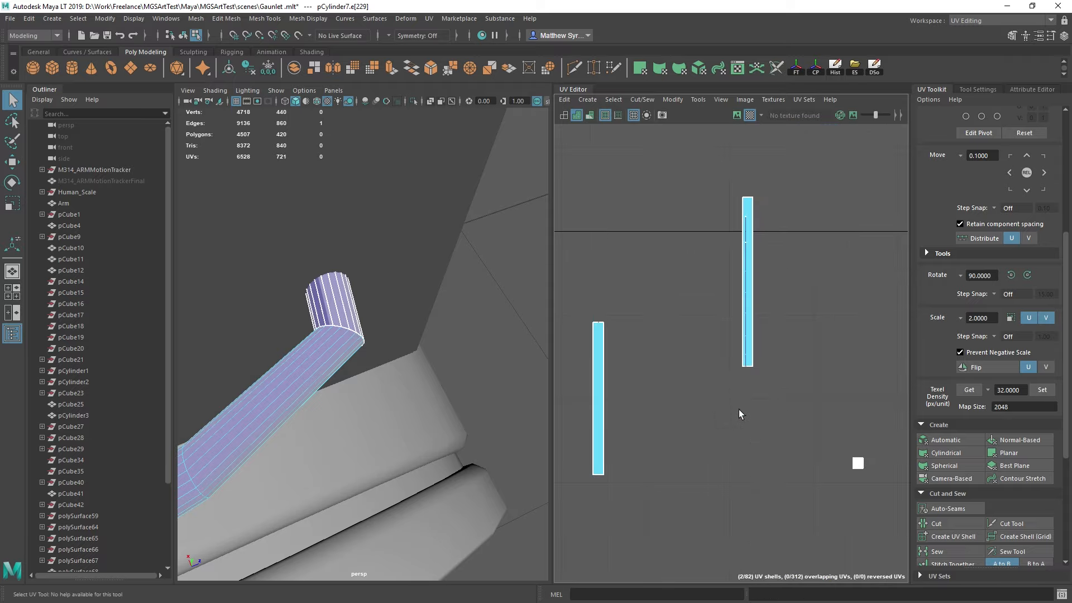
Step: Stitch the square shell's separated strips onto the lower end of the matching long strip
scroll(738, 410, up, 8)
scroll(780, 295, up, 4)
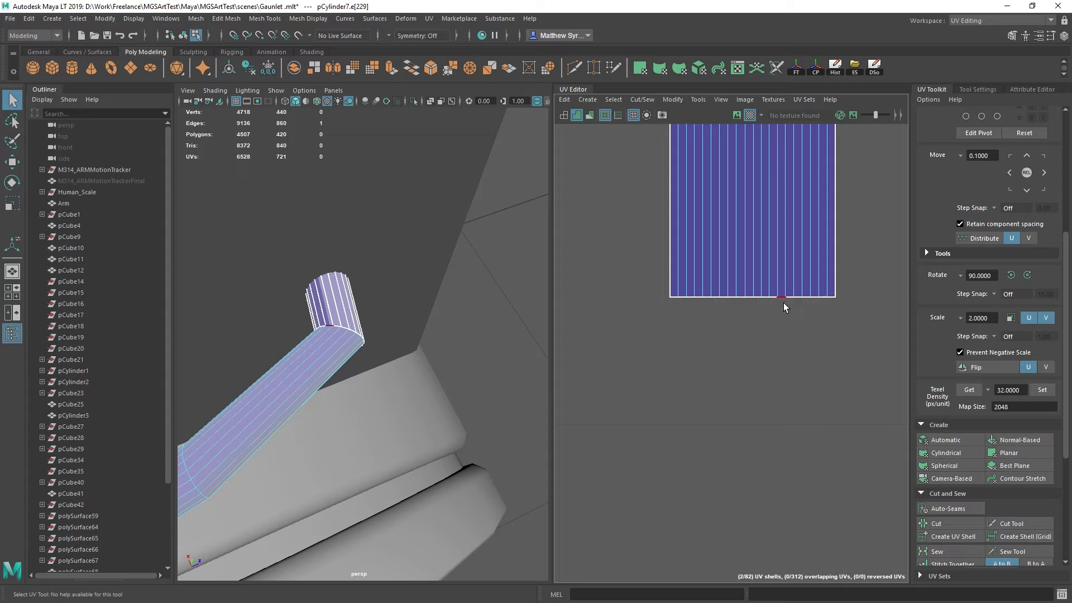
click(783, 301)
shift+right_drag(783, 301, 781, 336)
drag(674, 293, 834, 305)
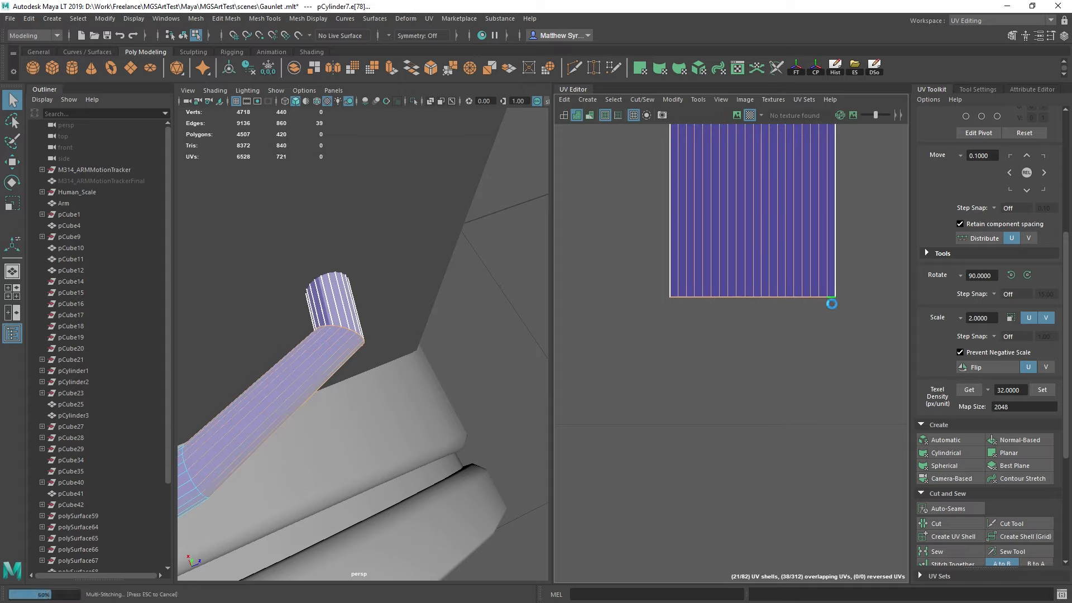
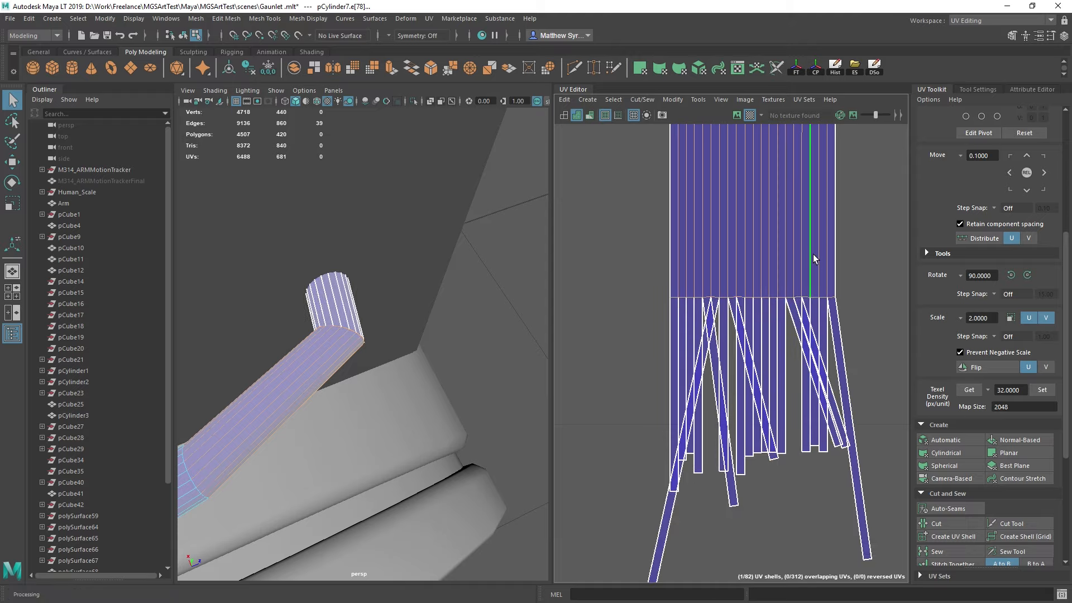
Step: Sew the attached strips together along their inner edges and straighten the whole shell's UVs into one long rectangle
drag(675, 317, 828, 357)
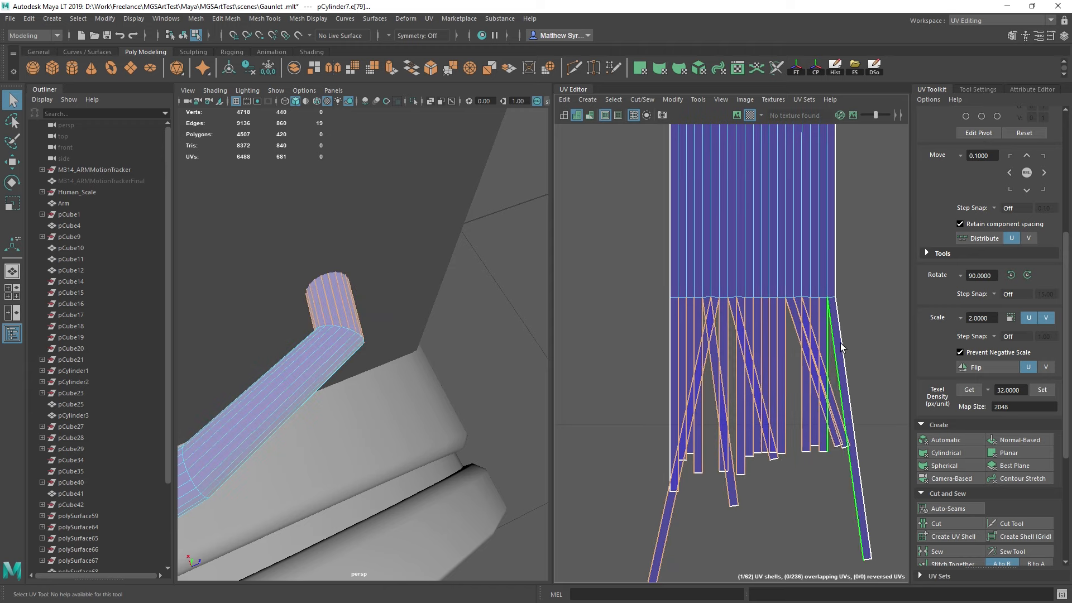
shift+right_drag(856, 257, 903, 272)
ctrl+right_drag(706, 357, 651, 339)
scroll(713, 354, down, 3)
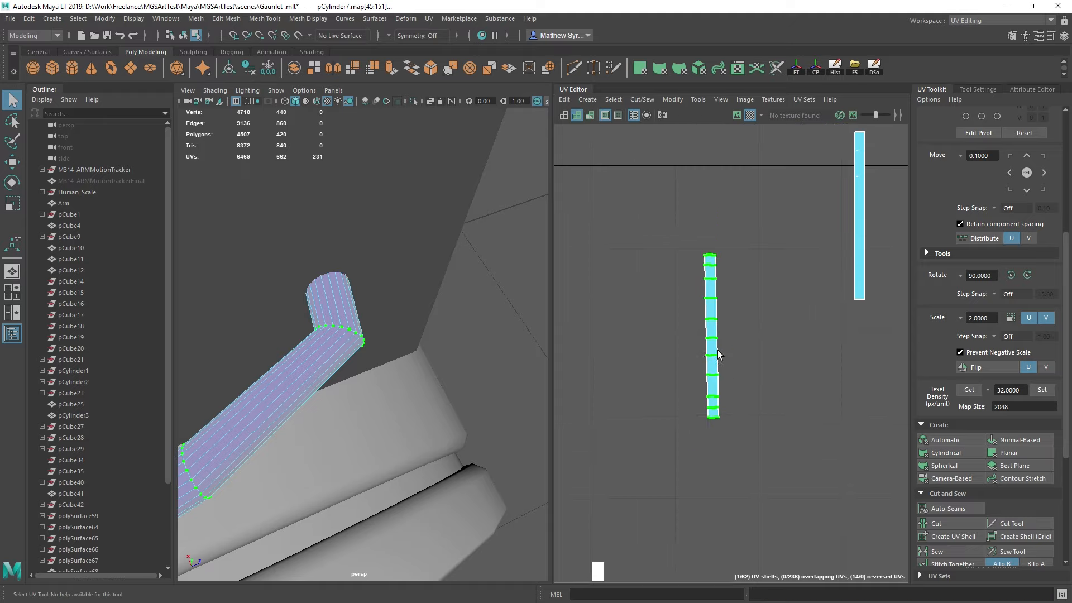
shift+right_drag(770, 306, 829, 256)
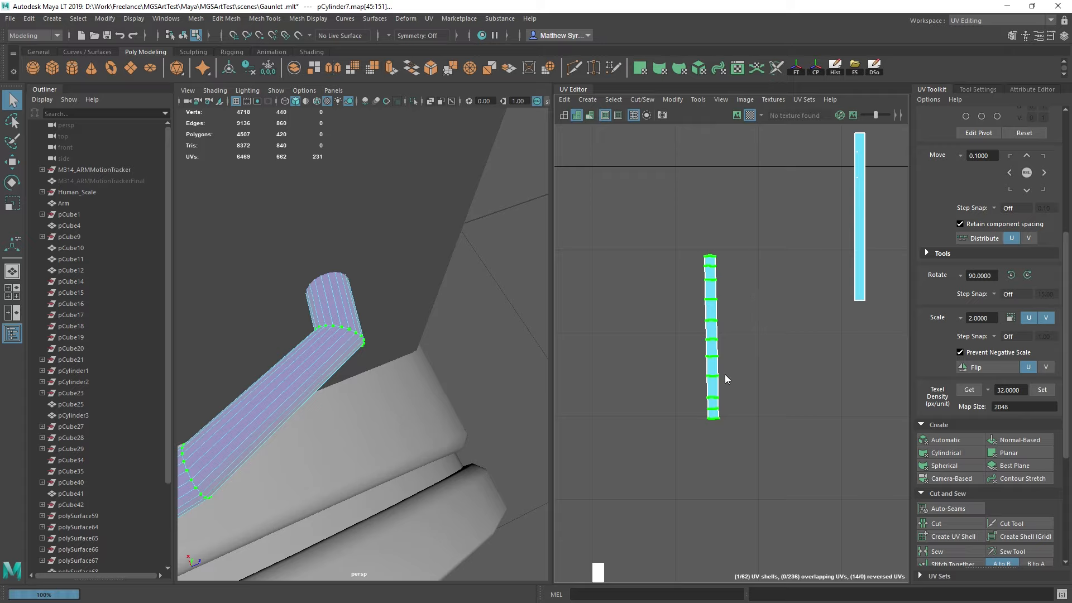
Step: Merge the split UVs along the cross edges of the other long strip with a distance of 0.01
alt+middle_drag(833, 266, 733, 357)
scroll(733, 357, up, 5)
scroll(659, 419, up, 3)
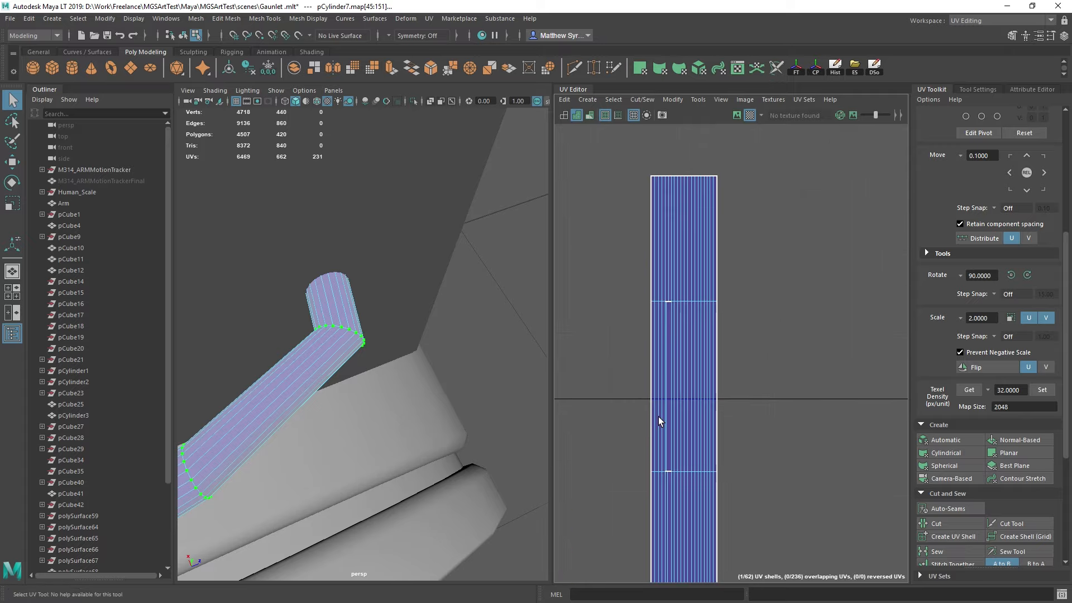
click(668, 303)
shift+right_drag(819, 289, 817, 447)
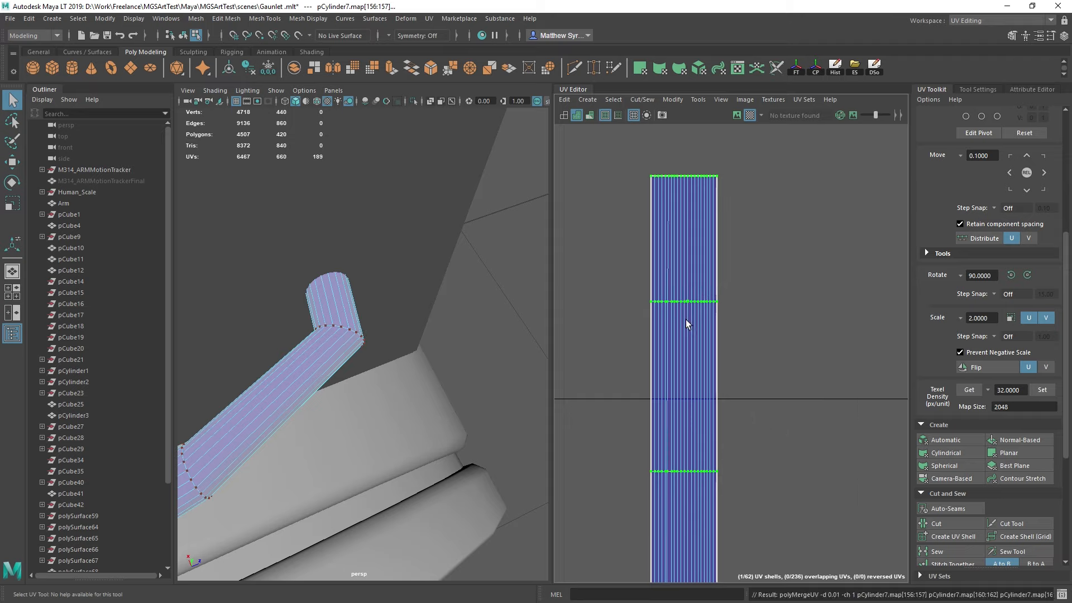
Step: Select all edges of the small three-row shell and sew its UVs back together
scroll(686, 322, down, 12)
alt+middle_drag(694, 426, 830, 317)
scroll(735, 437, up, 1)
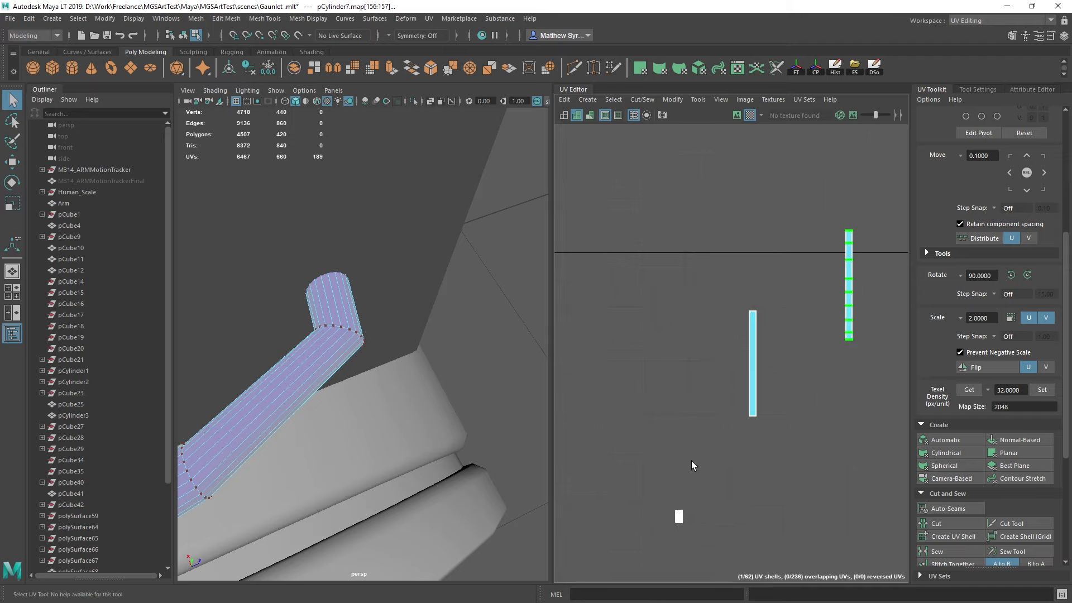
alt+middle_drag(682, 524, 708, 457)
scroll(708, 458, up, 12)
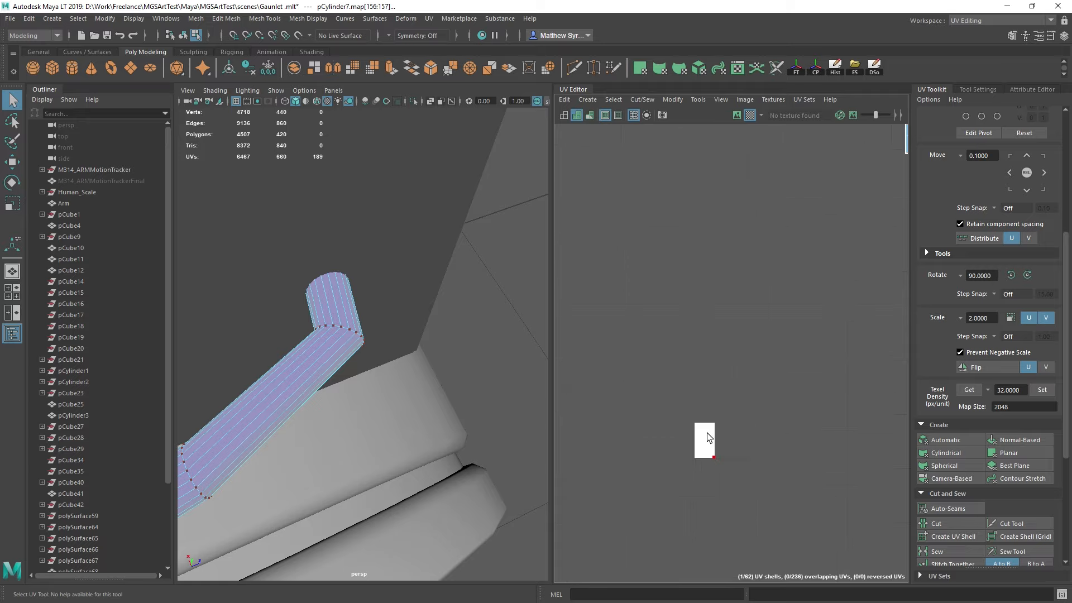
scroll(708, 463, up, 2)
drag(630, 324, 727, 411)
shift+right_drag(800, 283, 850, 299)
Step: Stack the cable's three shells on top of each other and select all their UVs
scroll(788, 350, down, 10)
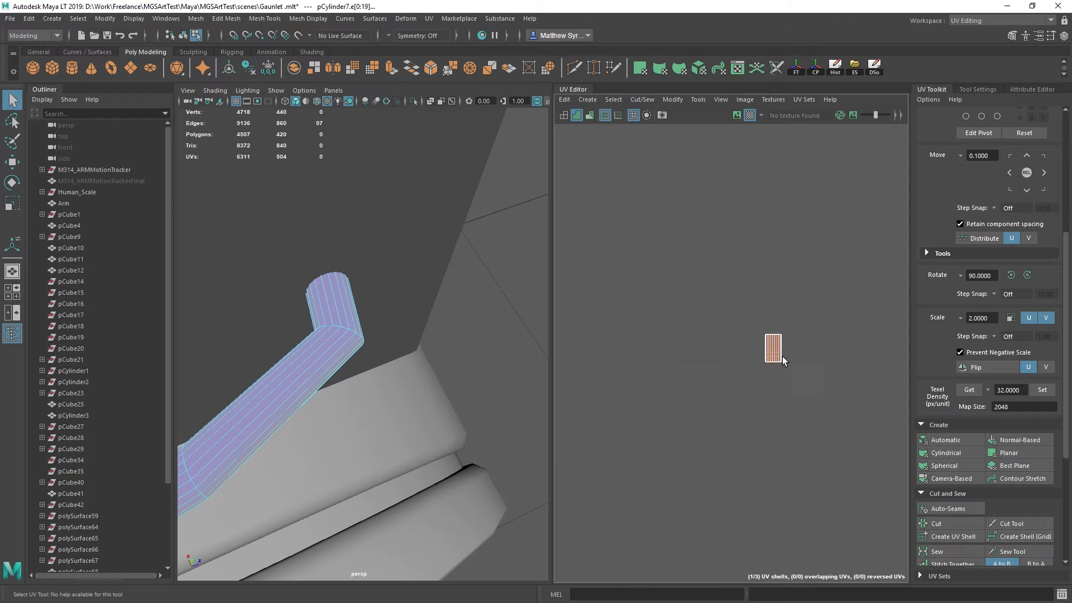
alt+middle_drag(809, 310, 745, 385)
scroll(746, 385, down, 4)
right_drag(739, 339, 738, 370)
drag(684, 159, 888, 512)
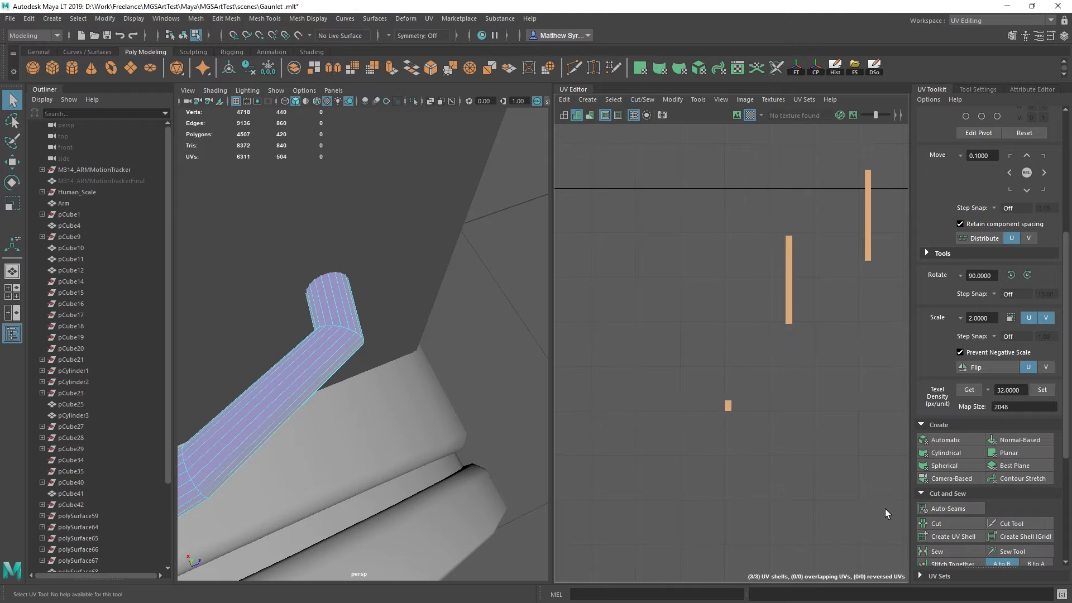
scroll(953, 516, down, 4)
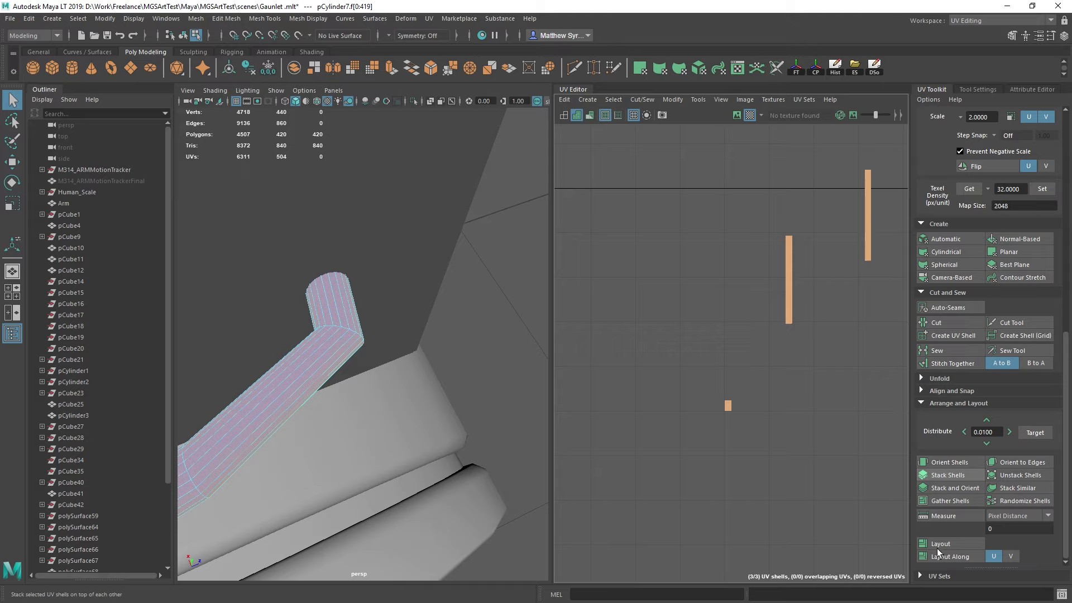
click(948, 475)
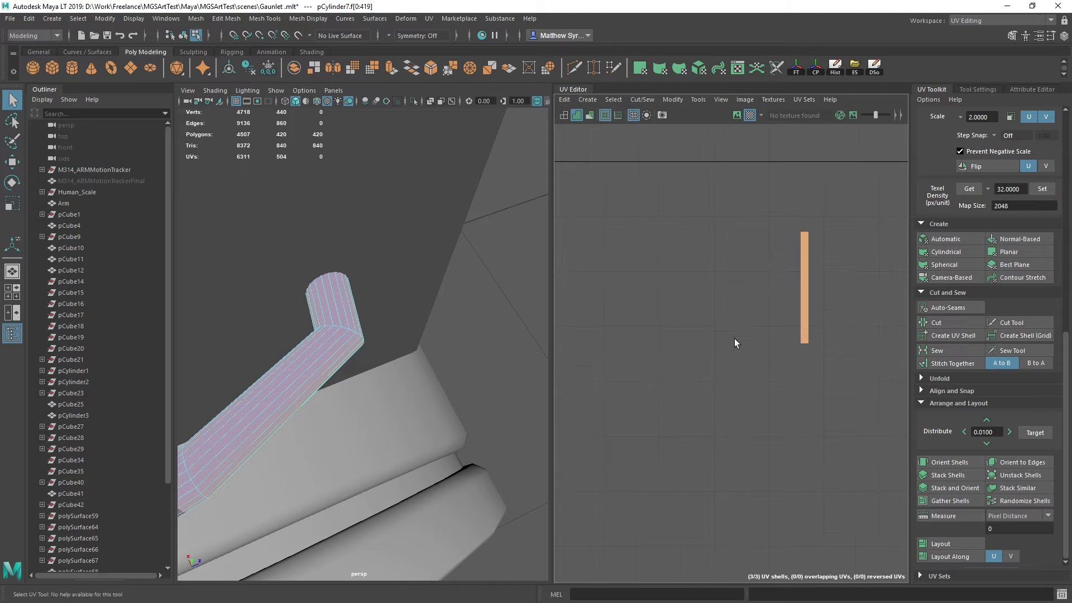
scroll(735, 338, down, 5)
key(w)
right_drag(745, 315, 718, 304)
drag(718, 303, 845, 347)
scroll(378, 368, down, 5)
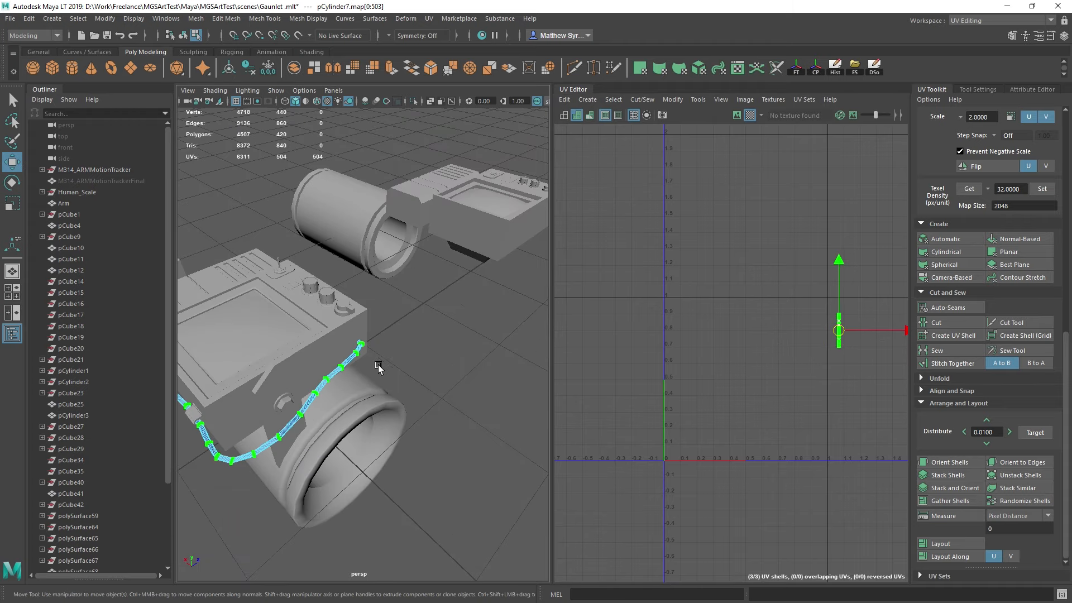
Step: Add the screen housing, arm cylinder and side housing parts to the object selection so their UVs show alongside the cable's
right_drag(341, 284, 391, 268)
click(349, 352)
click(346, 363)
shift+click(347, 363)
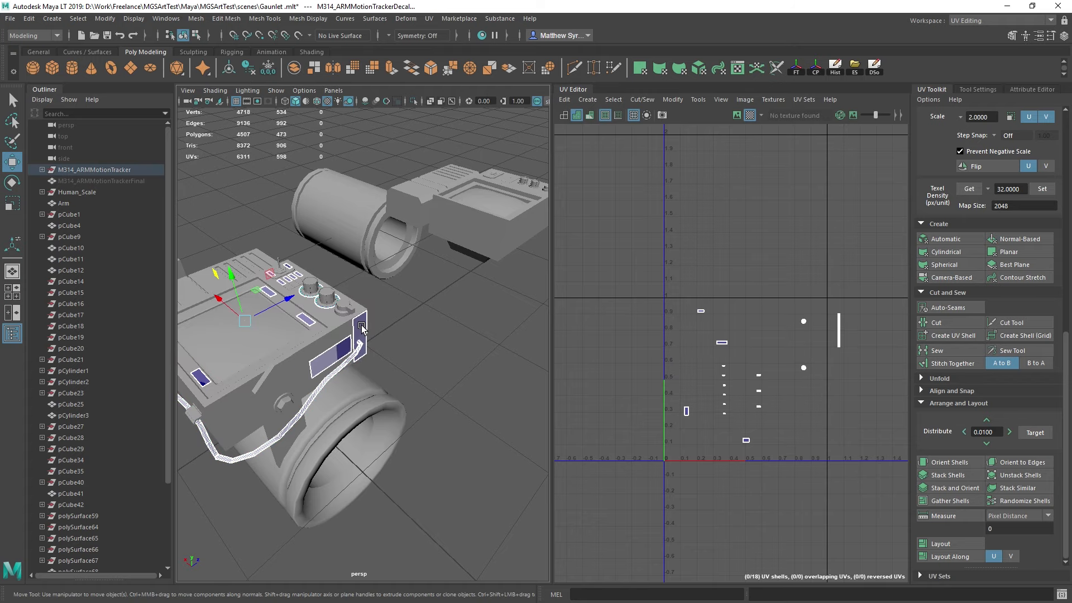
key(ctrl+z)
shift+click(339, 328)
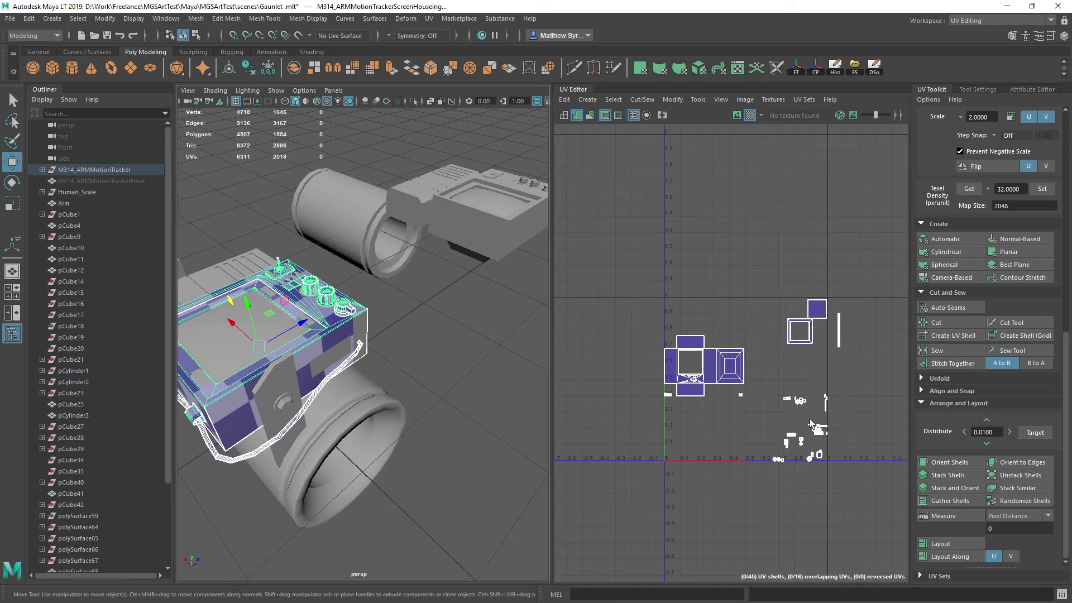
alt+drag(411, 342, 316, 347)
shift+click(394, 425)
shift+click(316, 353)
alt+drag(489, 300, 432, 315)
shift+click(431, 314)
alt+drag(474, 425, 411, 366)
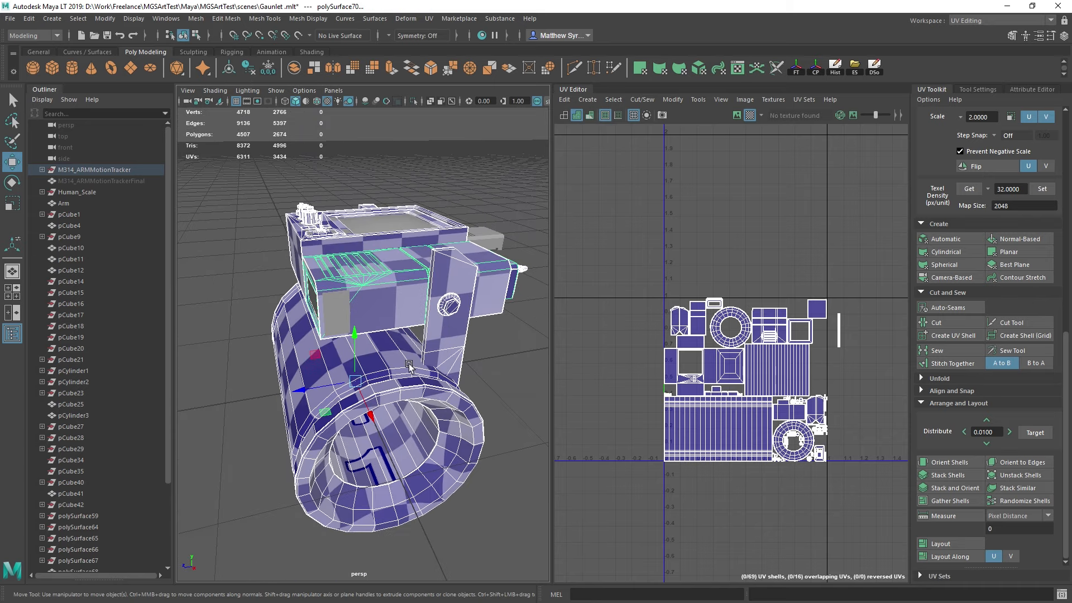
Step: Move the stacked cable shells into the narrow gap beside the large striped shell, inside the UV tile
scroll(852, 330, up, 3)
right_drag(837, 333, 864, 351)
drag(854, 376, 820, 282)
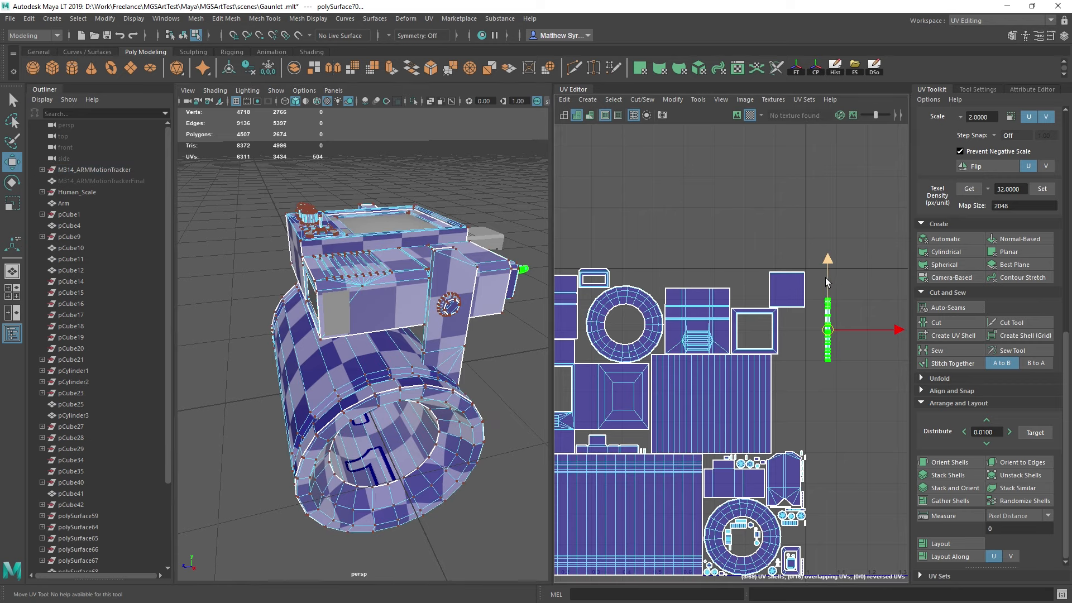
drag(828, 332, 779, 419)
Step: Include the separate ribbed box in the displayed parts and check the combined UV layout for its placement
mouse_move(391, 346)
alt+mouse_down()
mouse_move(432, 319)
mouse_move(385, 329)
alt+mouse_up()
alt+right_drag(385, 329, 496, 328)
alt+drag(444, 329, 332, 351)
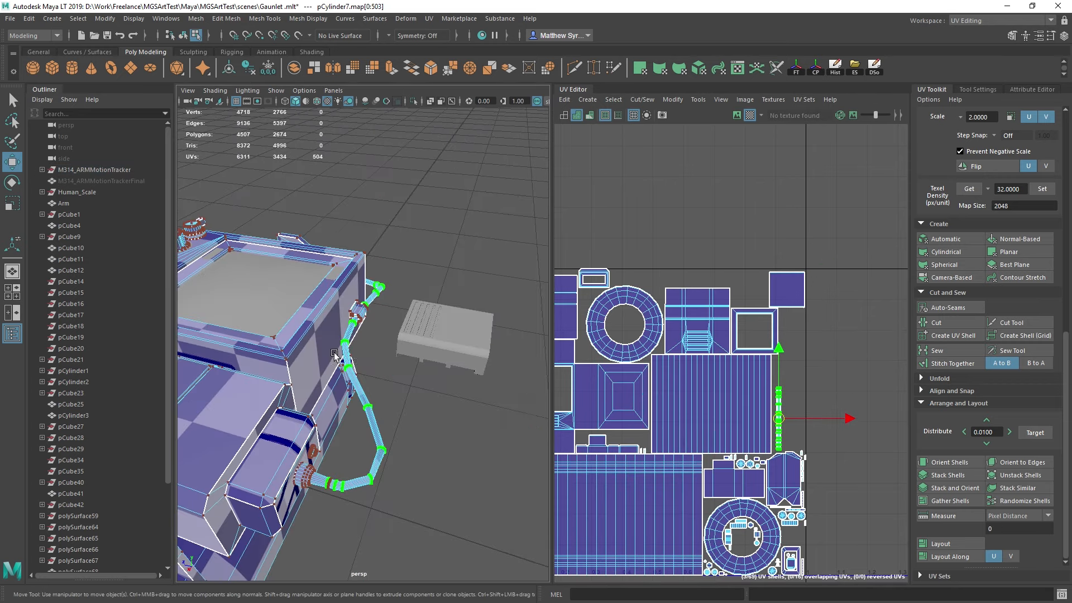
shift+click(443, 329)
scroll(652, 386, down, 3)
alt+middle_drag(664, 398, 717, 394)
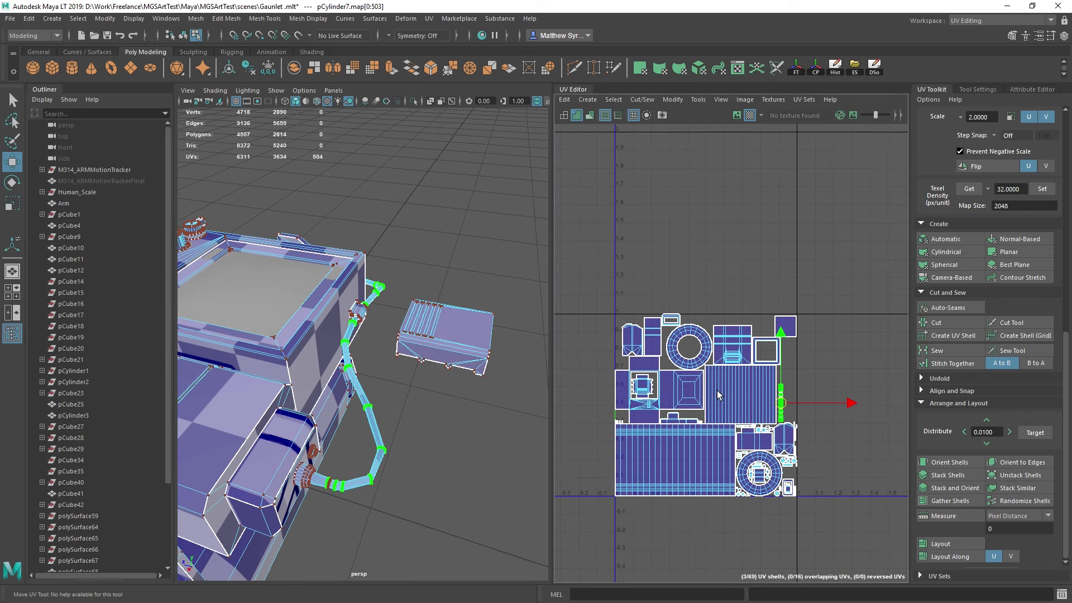